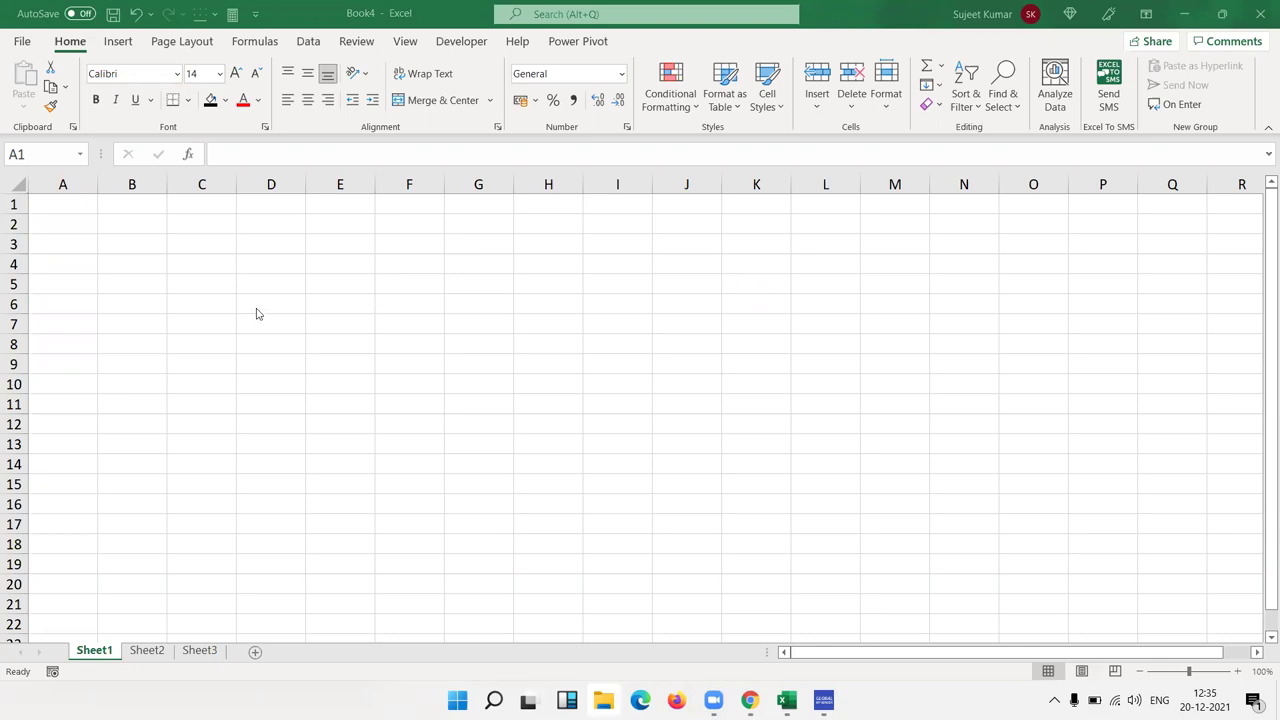
Step: Label B2 'R' and C2 'C', removing a stray backslash from C2
{"action": "scroll", "coordinate": [183, 285], "scroll_direction": "up", "scroll_amount": 6}
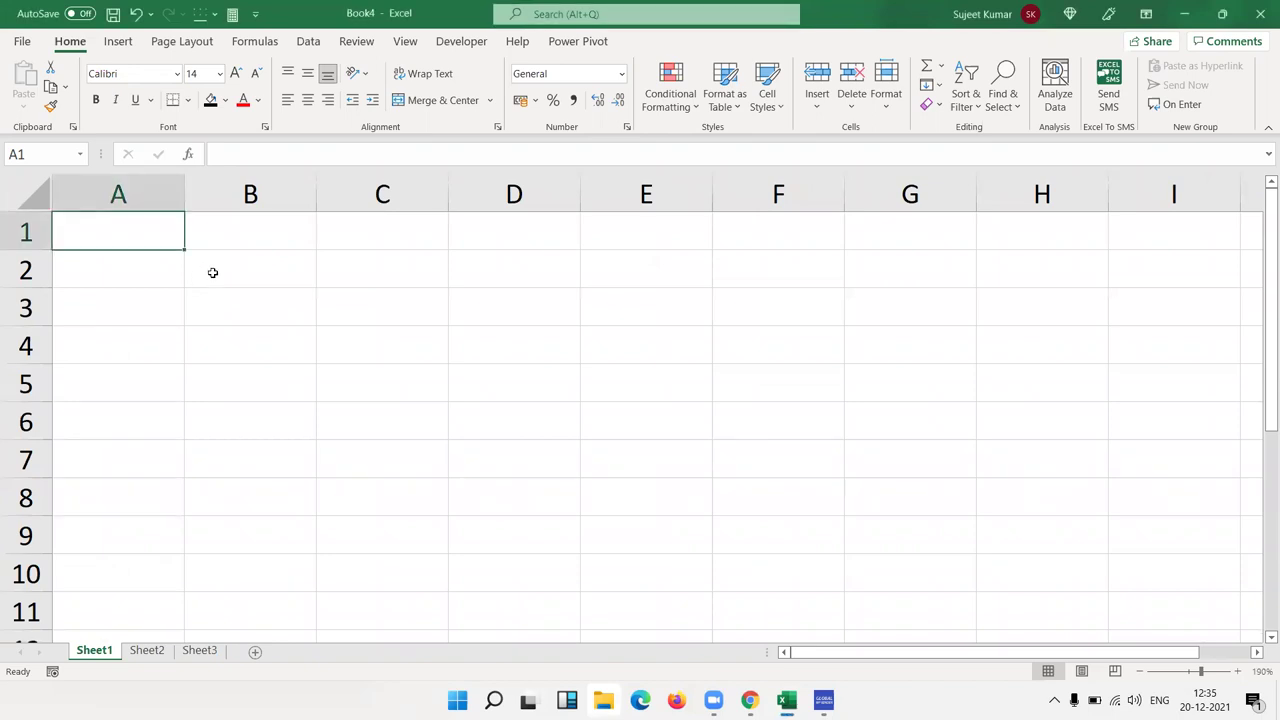
{"action": "left_click", "coordinate": [213, 272]}
{"action": "type", "text": "R"}
{"action": "key", "text": "Tab"}
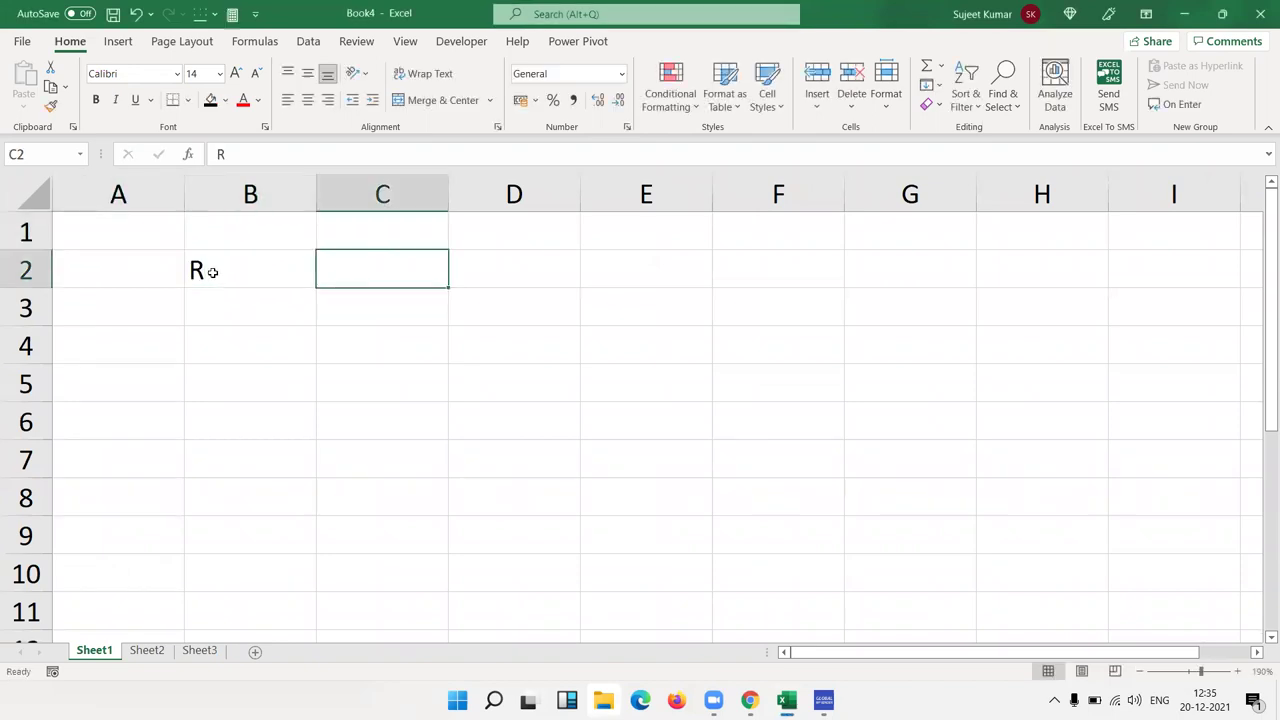
{"action": "type", "text": "C\\"}
{"action": "key", "text": "Return"}
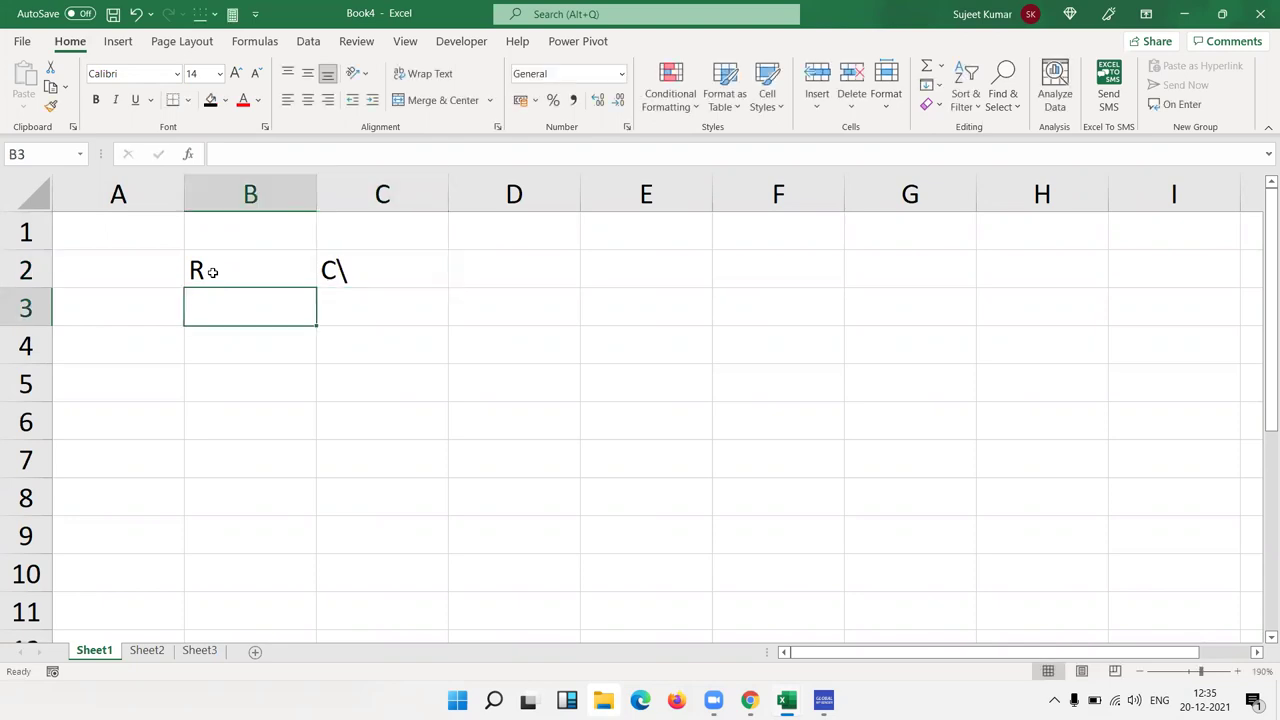
{"action": "left_click", "coordinate": [212, 272]}
{"action": "key", "text": "Tab"}
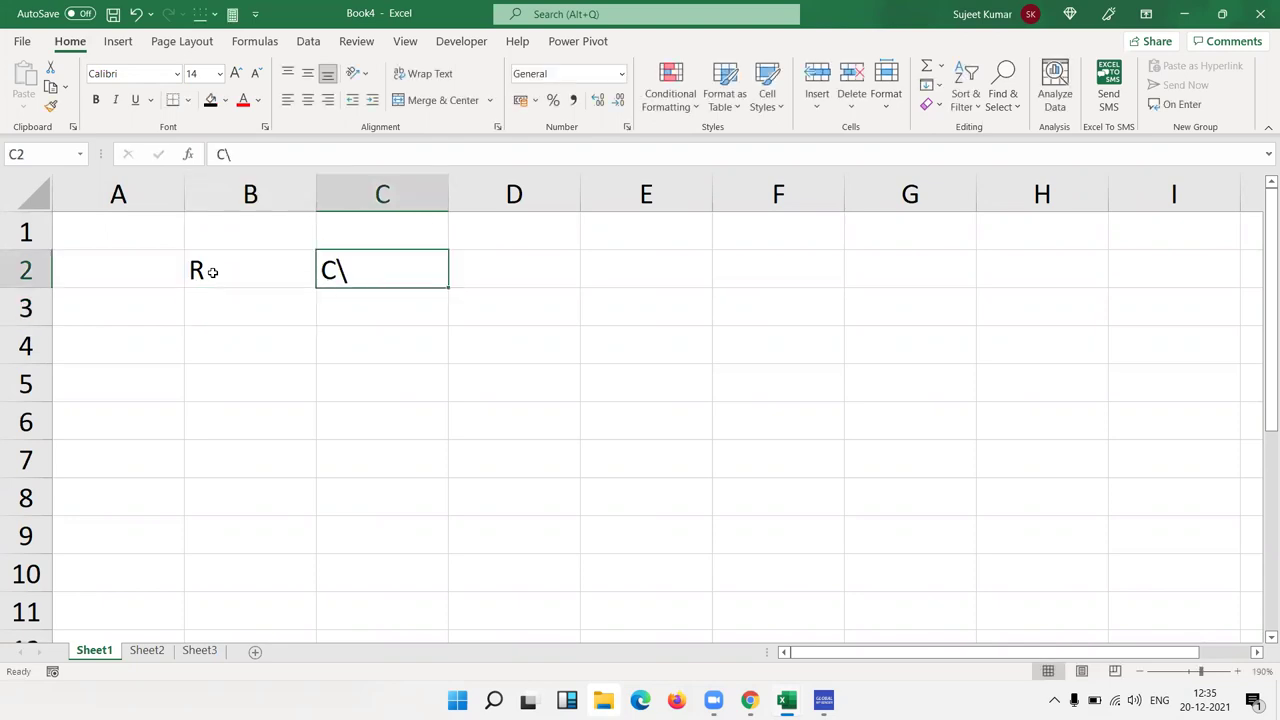
{"action": "key", "text": "F2"}
{"action": "key", "text": "BackSpace"}
{"action": "key", "text": "Return"}
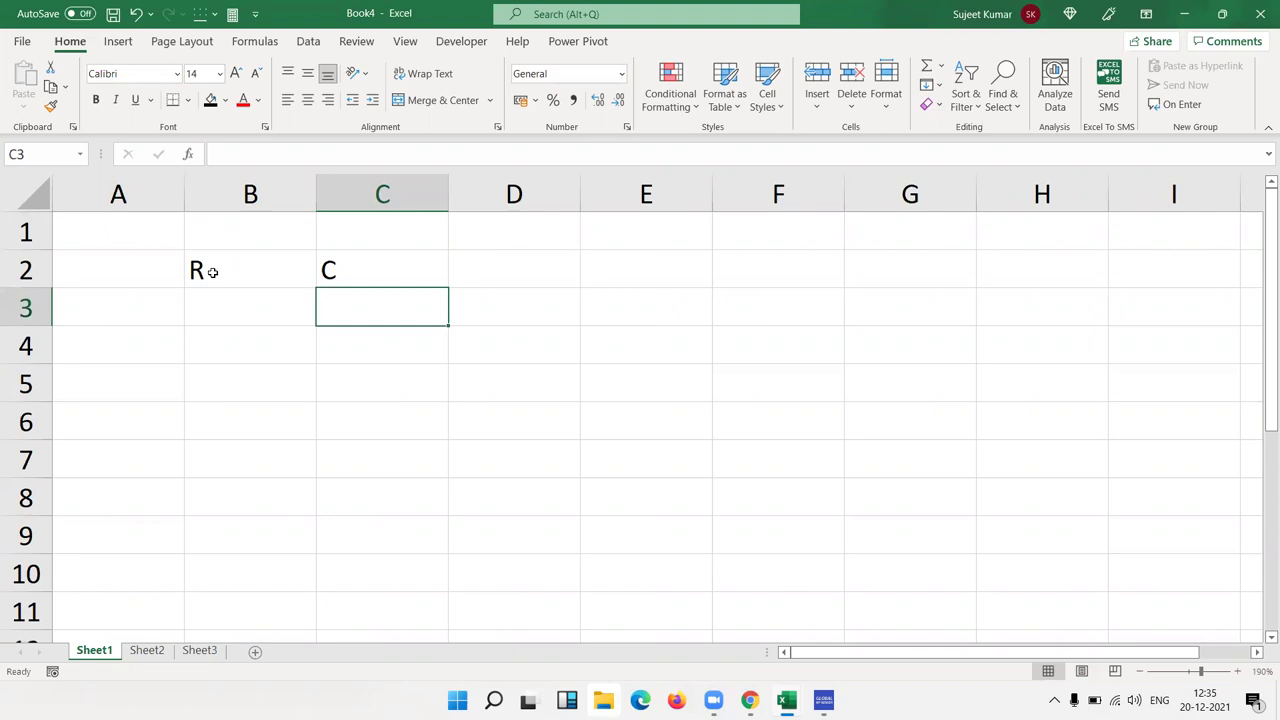
Step: Enter 1 in B3 and C3 and a note reading A1 in D3
{"action": "key", "text": "Left"}
{"action": "type", "text": "1"}
{"action": "key", "text": "Tab"}
{"action": "type", "text": "1"}
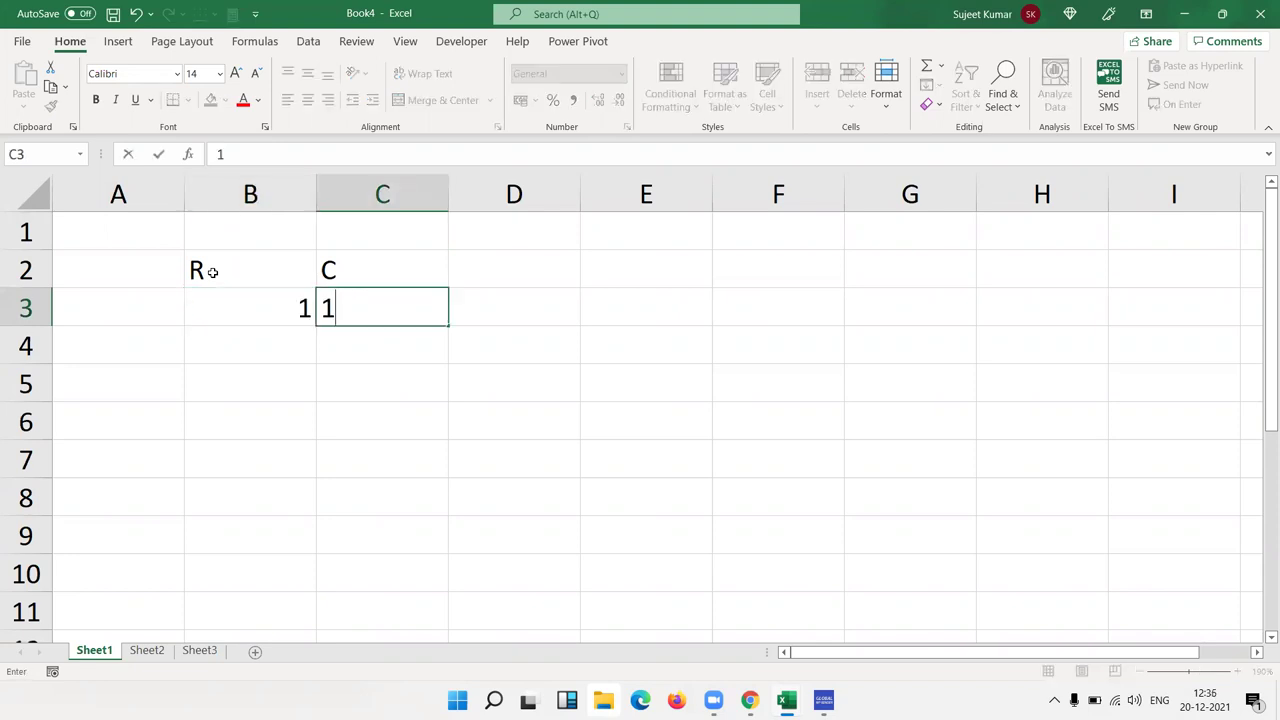
{"action": "key", "text": "Tab"}
{"action": "key", "text": "Up"}
{"action": "key", "text": "Down"}
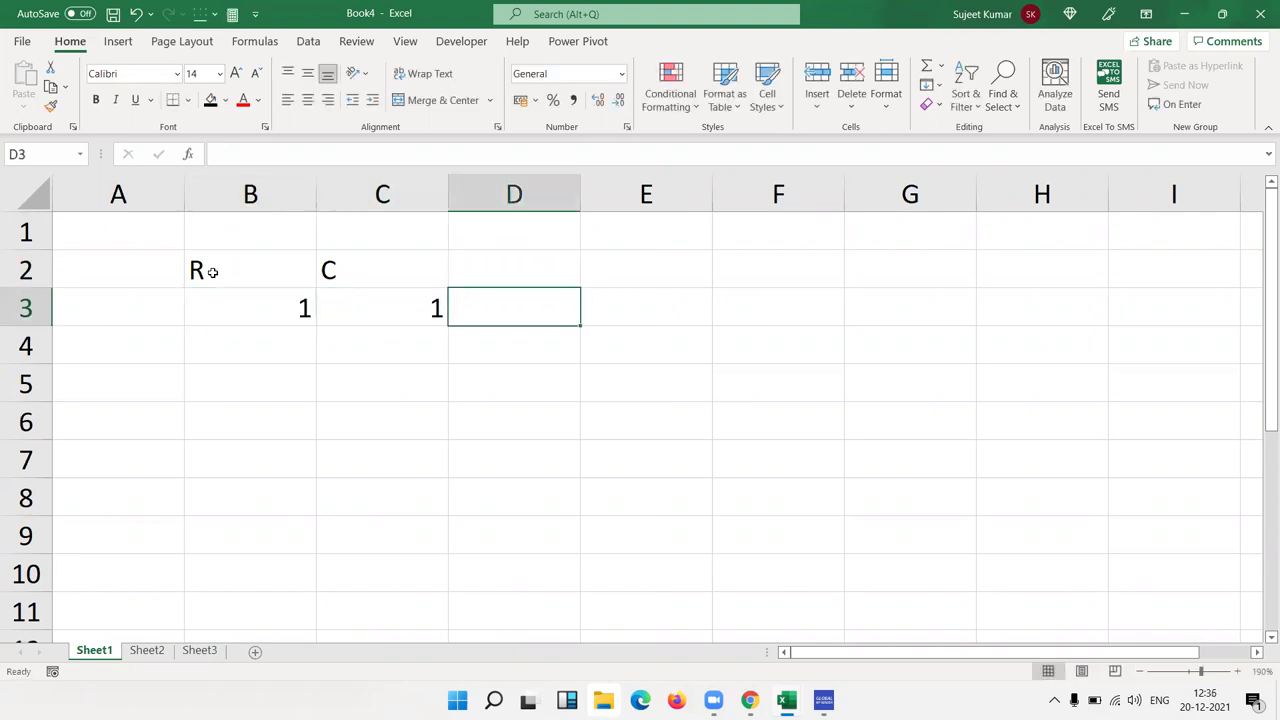
{"action": "type", "text": "A0"}
{"action": "key", "text": "BackSpace"}
{"action": "type", "text": "1"}
{"action": "key", "text": "Return"}
Step: Change C3 to column 3, change the D3 note to C1, and begin a formula in D3
{"action": "key", "text": "Up"}
{"action": "key", "text": "Left"}
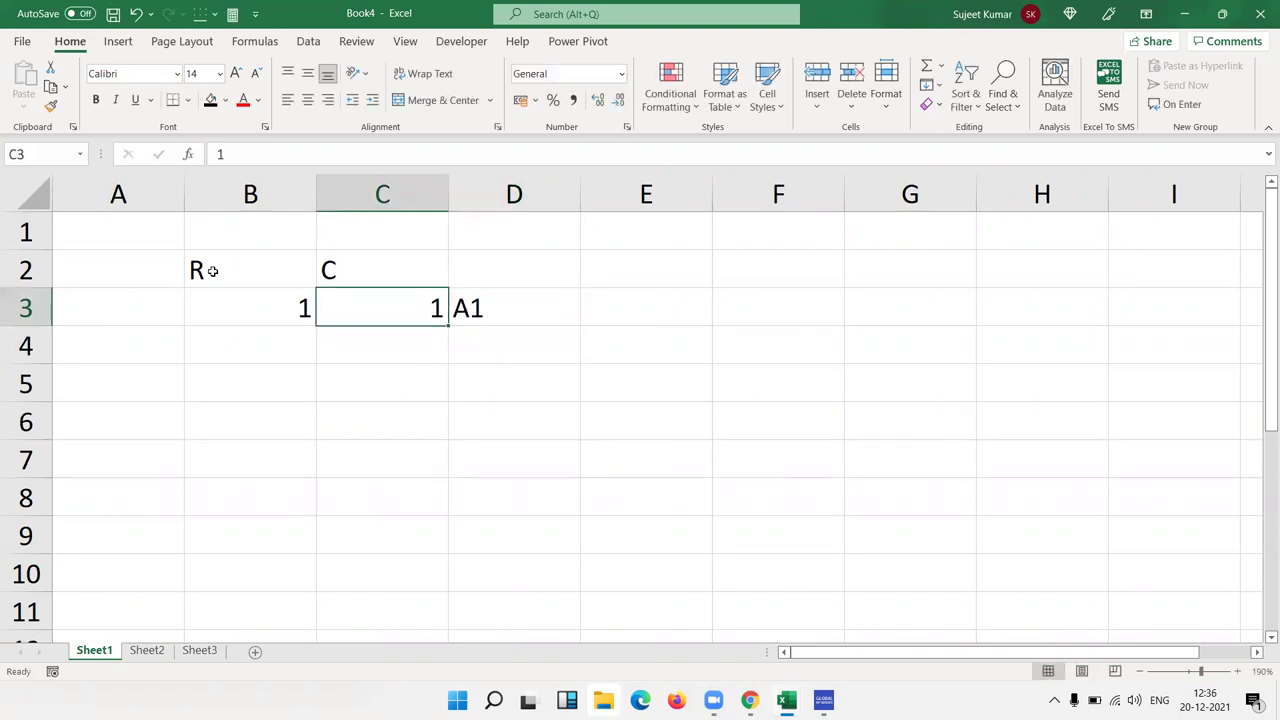
{"action": "type", "text": "3"}
{"action": "key", "text": "Up"}
{"action": "key", "text": "Up"}
{"action": "key", "text": "Right"}
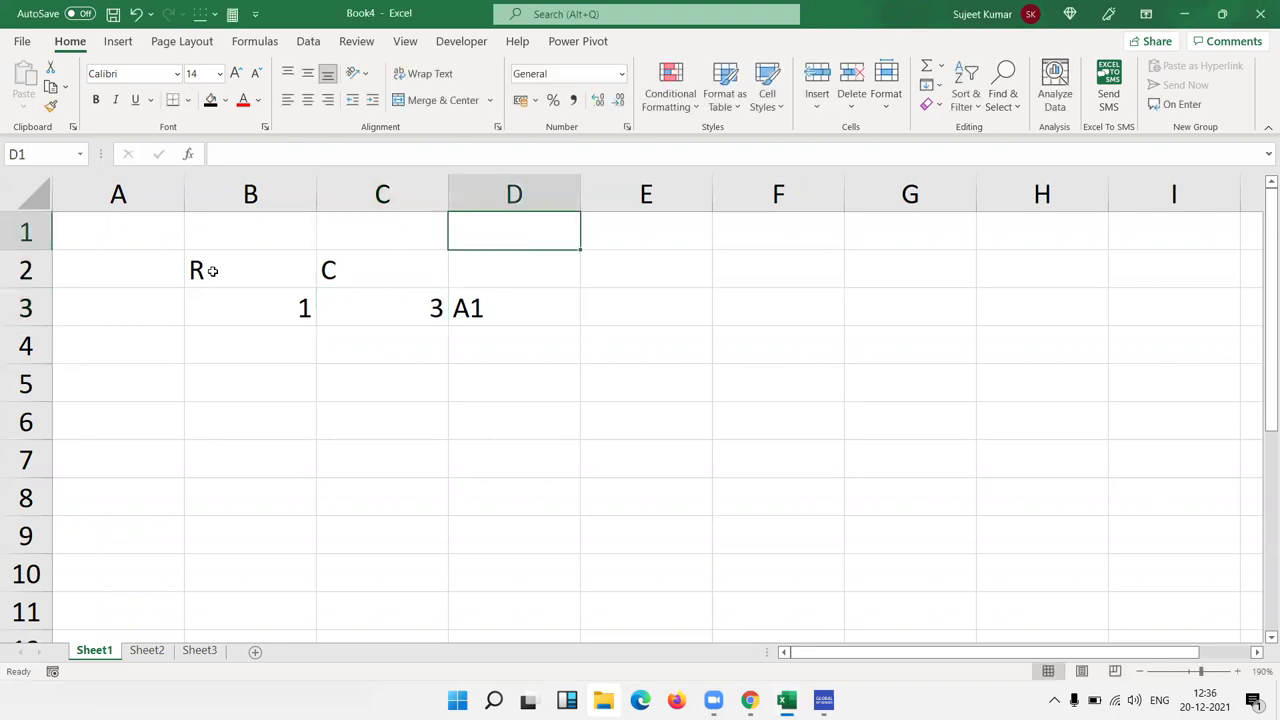
{"action": "key", "text": "Down"}
{"action": "key", "text": "Down"}
{"action": "key", "text": "F2"}
{"action": "key", "text": "BackSpace"}
{"action": "key", "text": "BackSpace"}
{"action": "type", "text": "C1"}
{"action": "key", "text": "Return"}
{"action": "key", "text": "Up"}
{"action": "type", "text": "=and1"}
Step: Enter =ADDRESS(B3,C3) in D3 so it returns $C$1 from row 1, column 3
{"action": "key", "text": "BackSpace"}
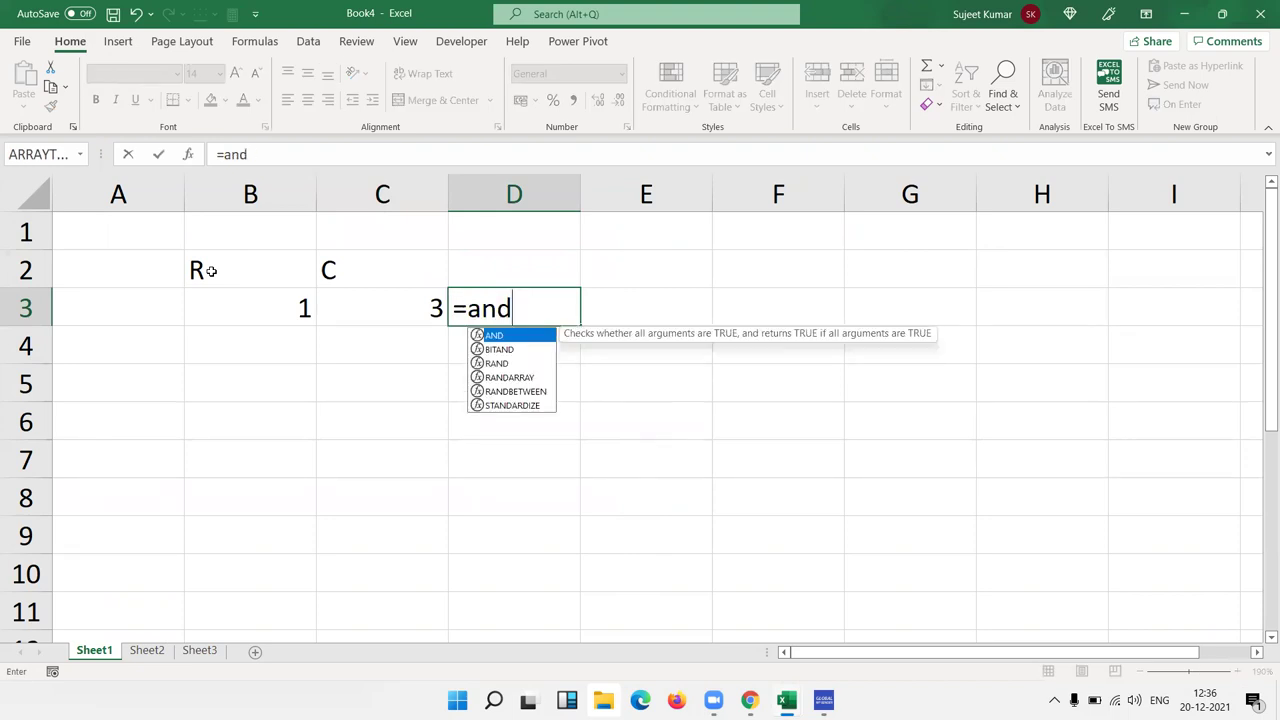
{"action": "key", "text": "BackSpace"}
{"action": "key", "text": "BackSpace"}
{"action": "type", "text": "dd"}
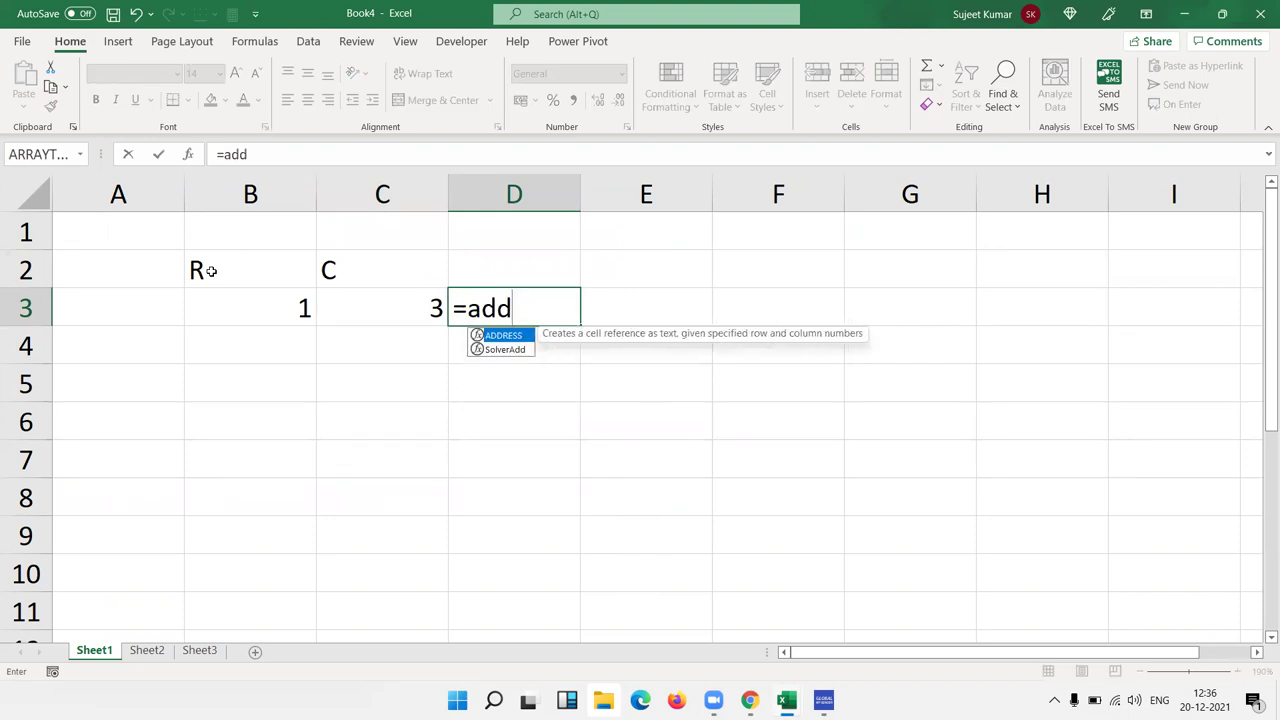
{"action": "key", "text": "Tab"}
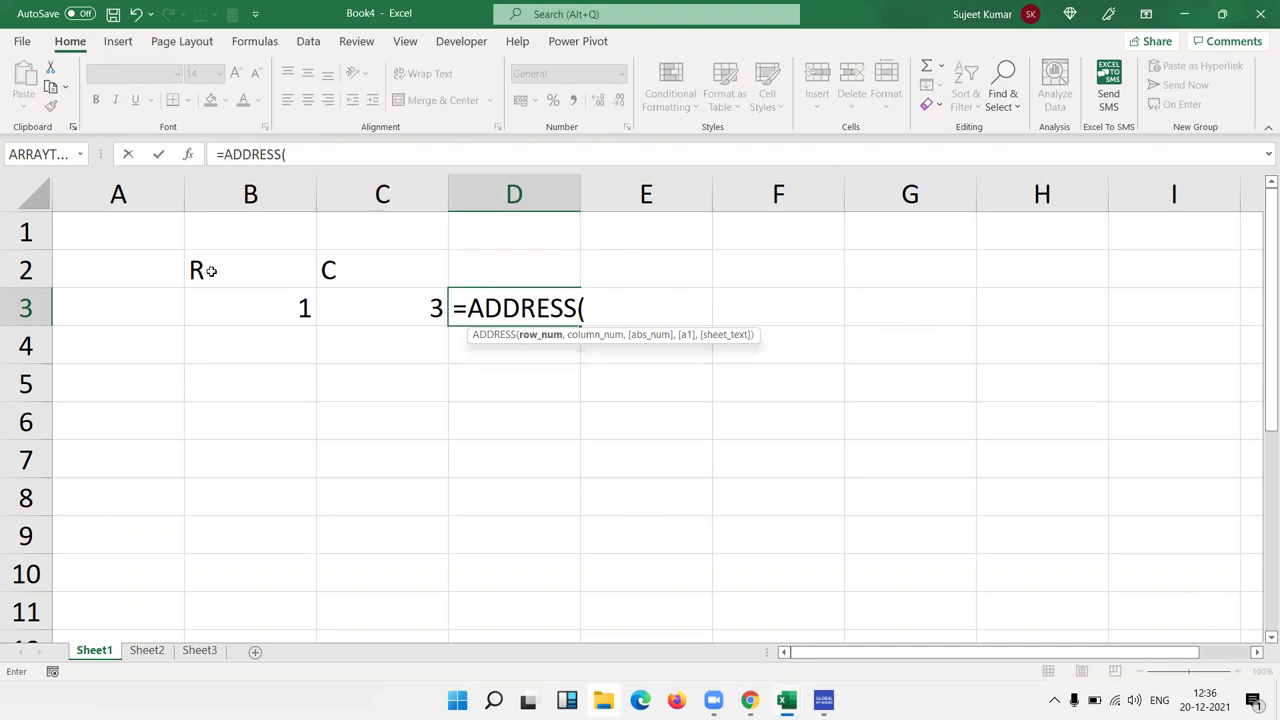
{"action": "key", "text": "Left"}
{"action": "key", "text": "Left"}
{"action": "key", "text": "Left"}
{"action": "key", "text": "Right"}
{"action": "type", "text": ","}
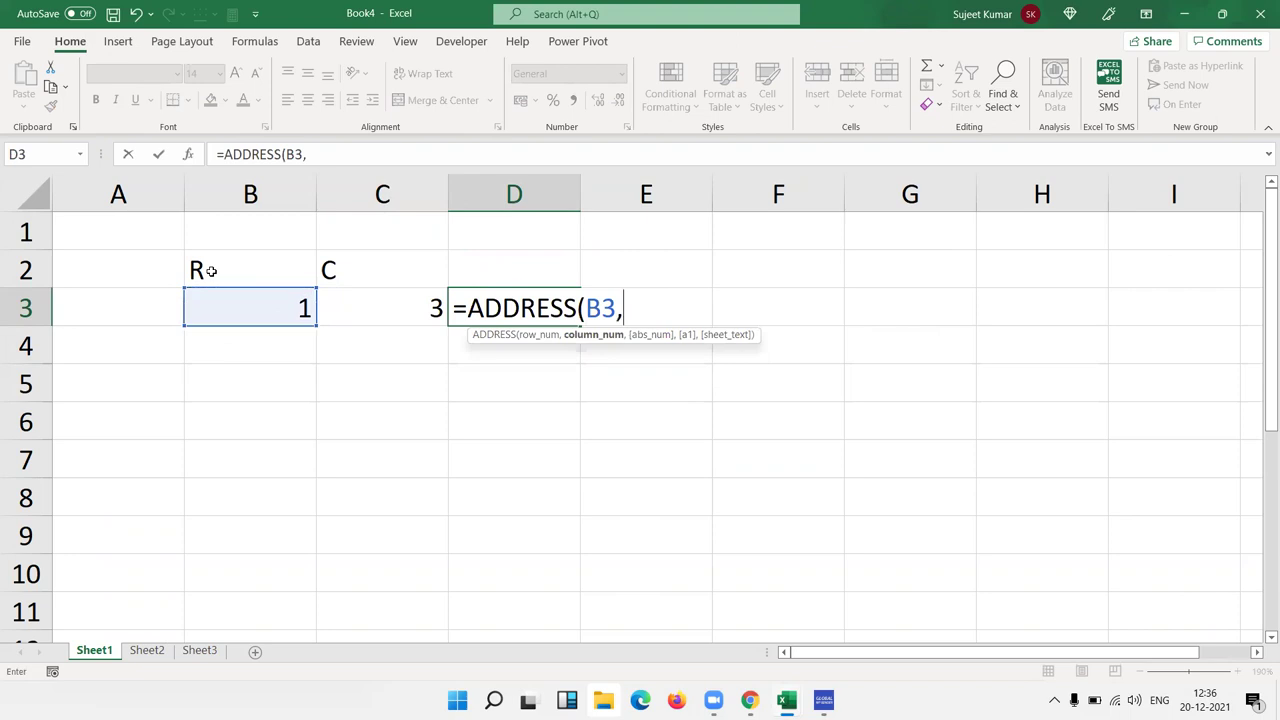
{"action": "key", "text": "Left"}
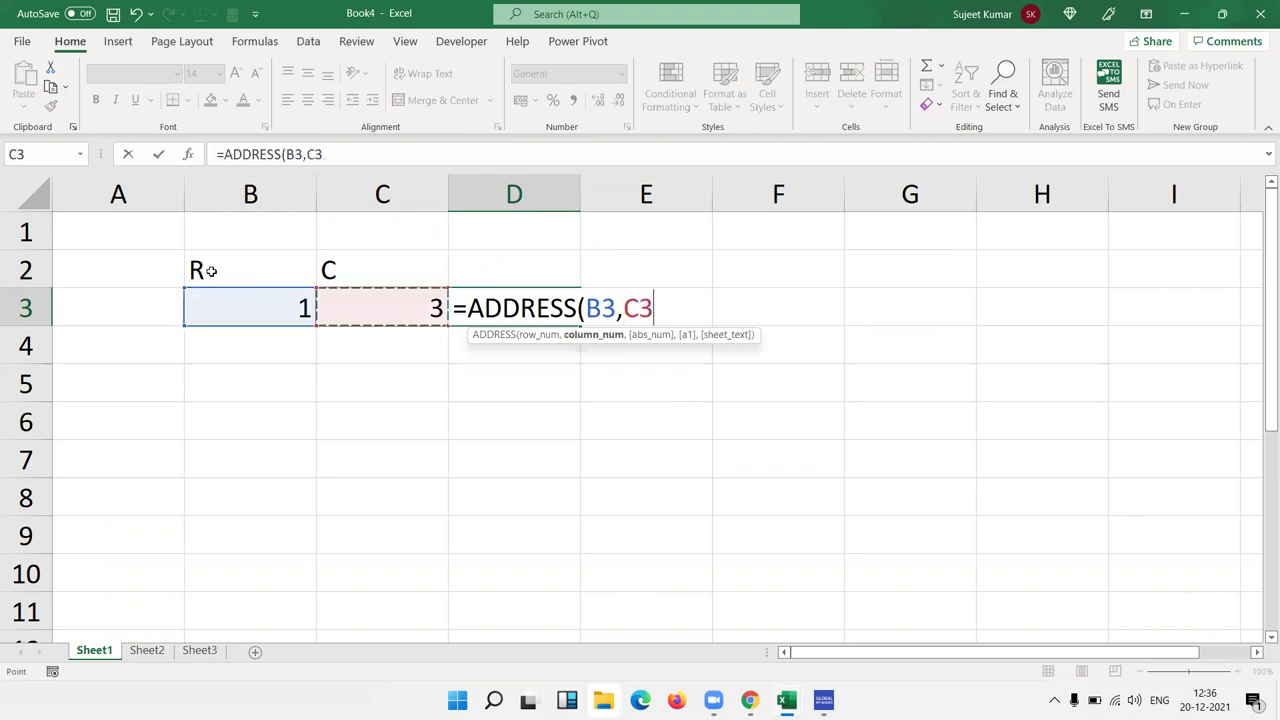
{"action": "key", "text": "Return"}
{"action": "key", "text": "Up"}
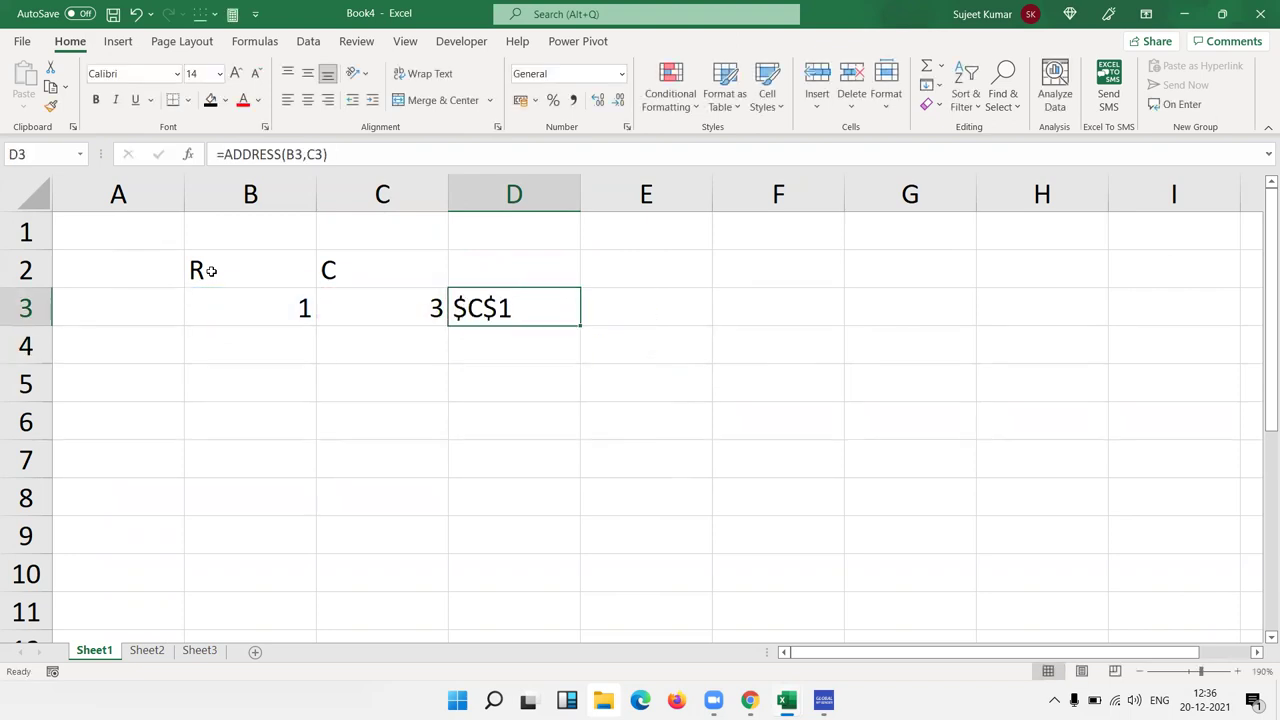
{"action": "key", "text": "Left"}
{"action": "key", "text": "Left"}
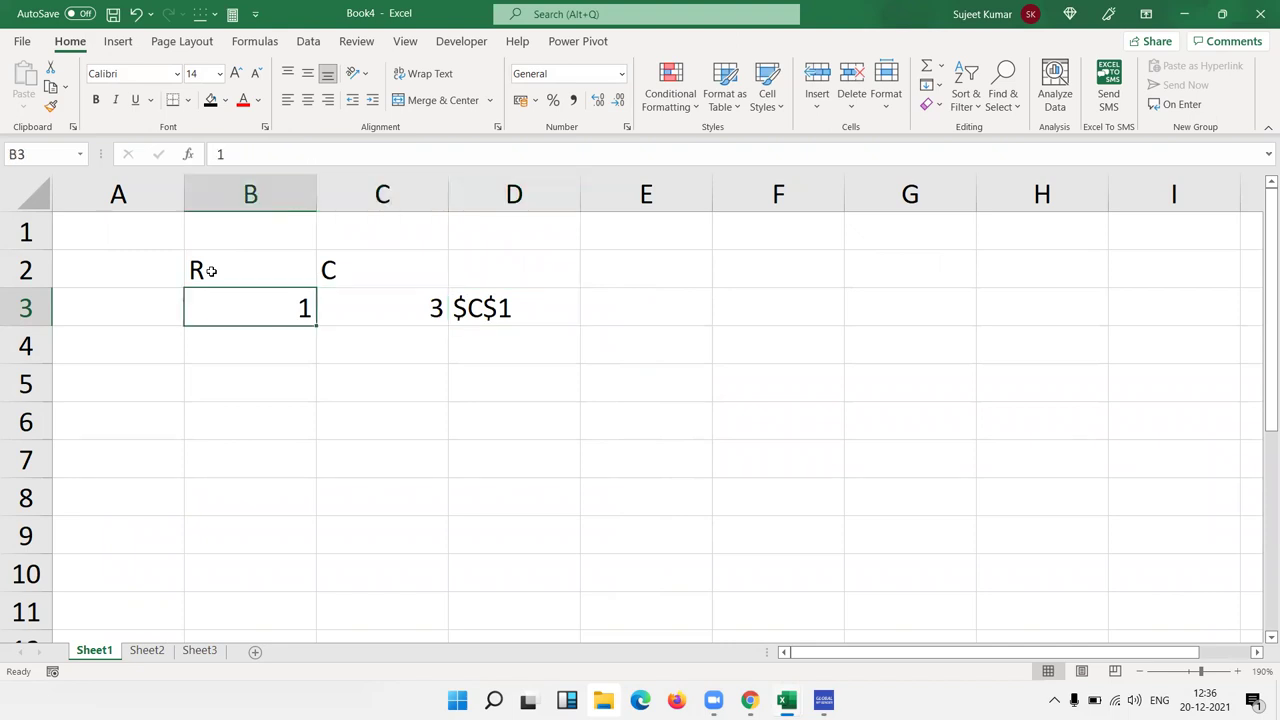
Step: Change the row number in B3 to 5 and enter 965 in C5
{"action": "type", "text": "5"}
{"action": "key", "text": "Return"}
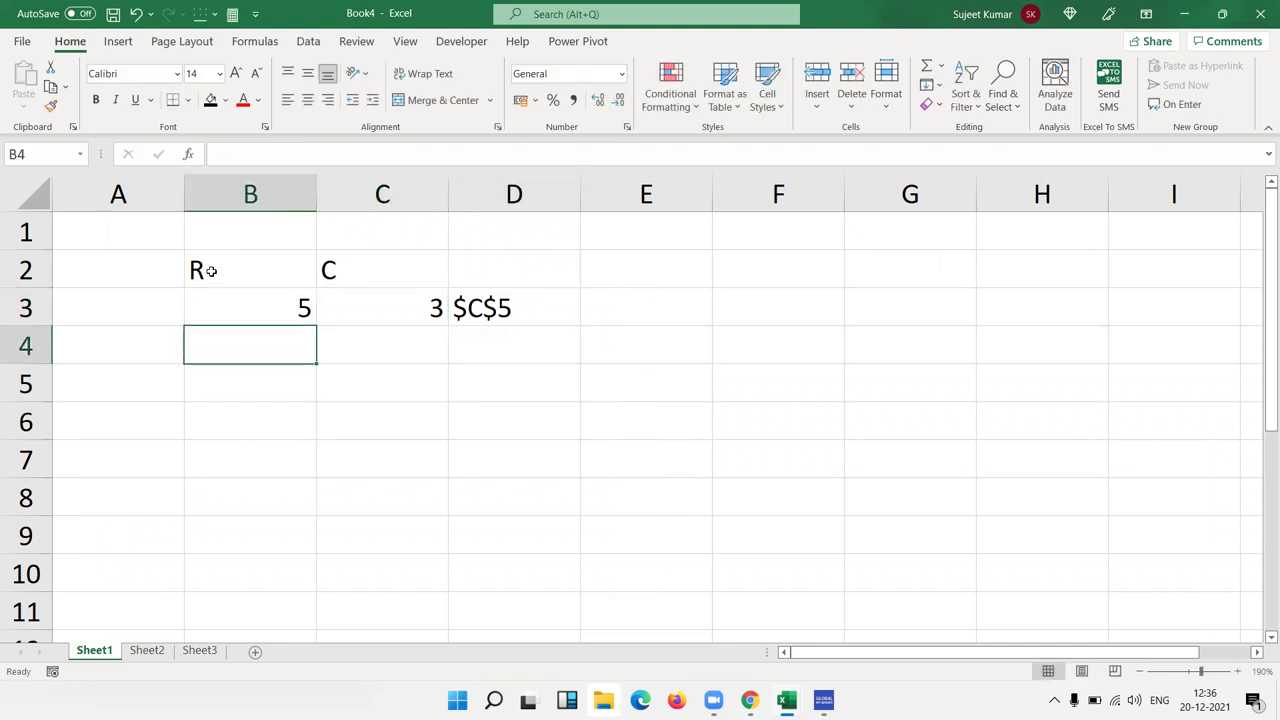
{"action": "key", "text": "Right"}
{"action": "key", "text": "Down"}
{"action": "type", "text": "965"}
{"action": "key", "text": "Return"}
{"action": "key", "text": "Up"}
{"action": "key", "text": "Up"}
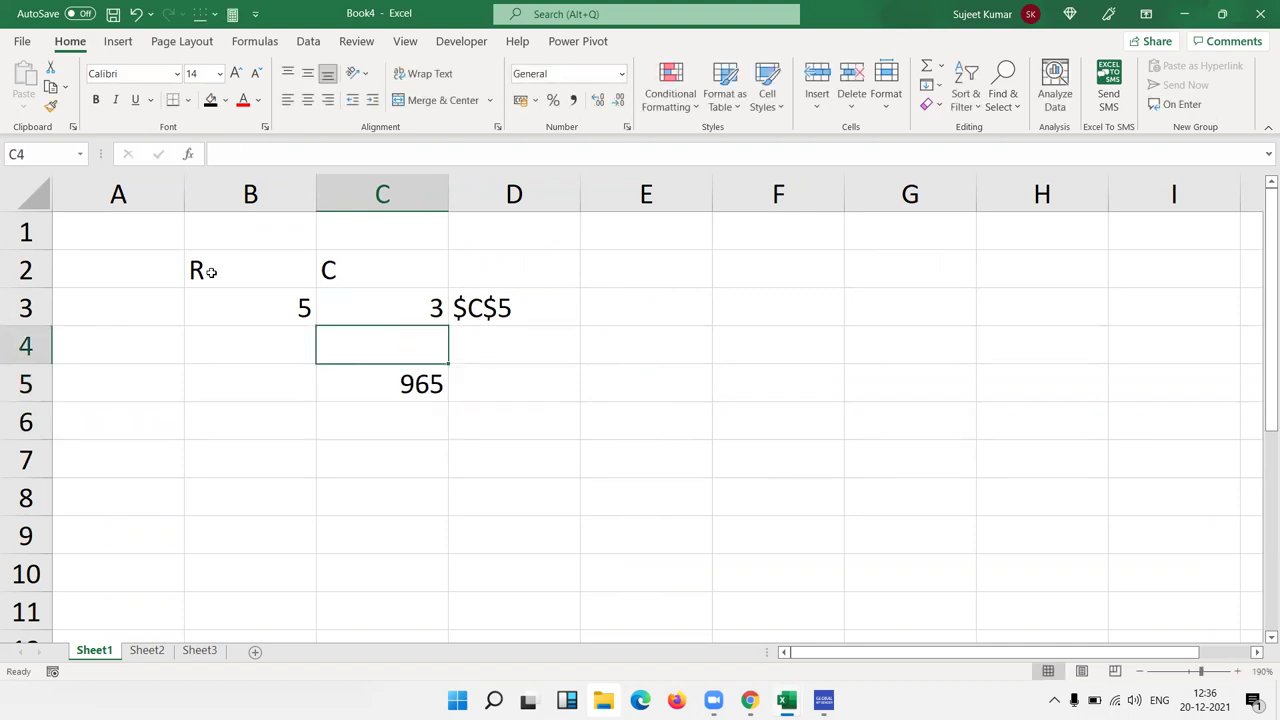
{"action": "key", "text": "Right"}
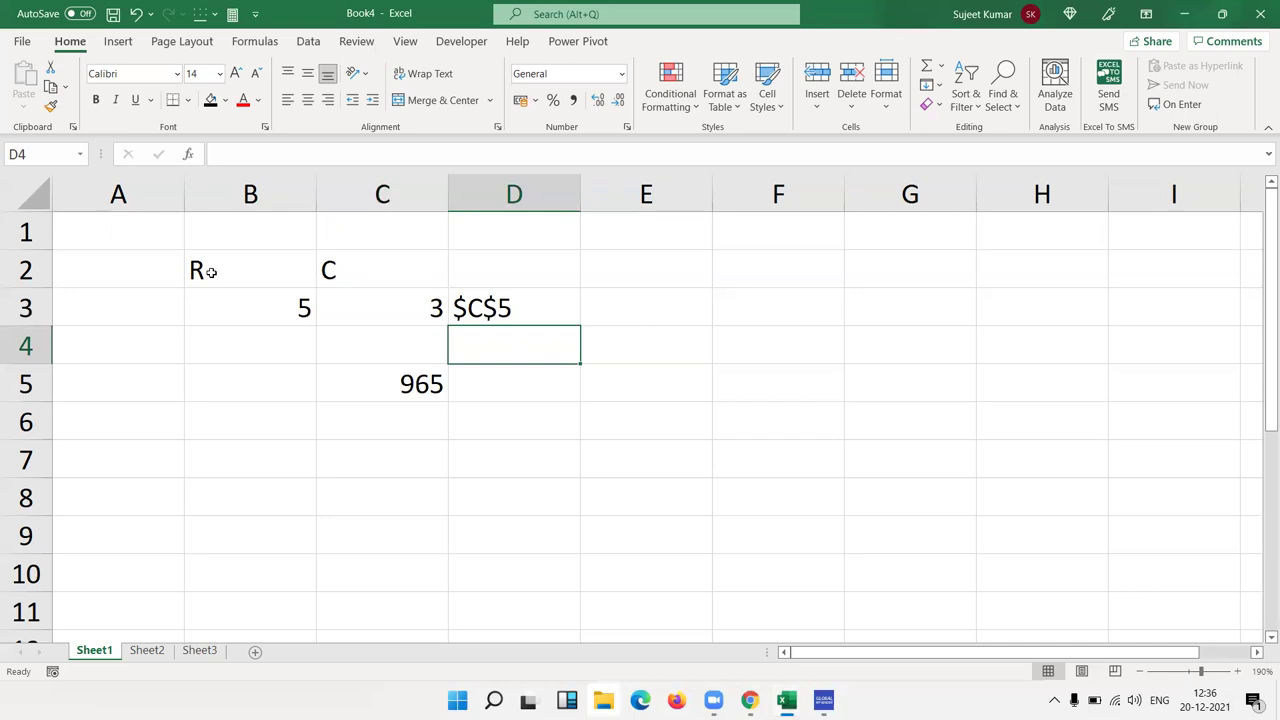
Step: Review D3's formula, now returning $C$5, and start an entry in E2
{"action": "key", "text": "Up"}
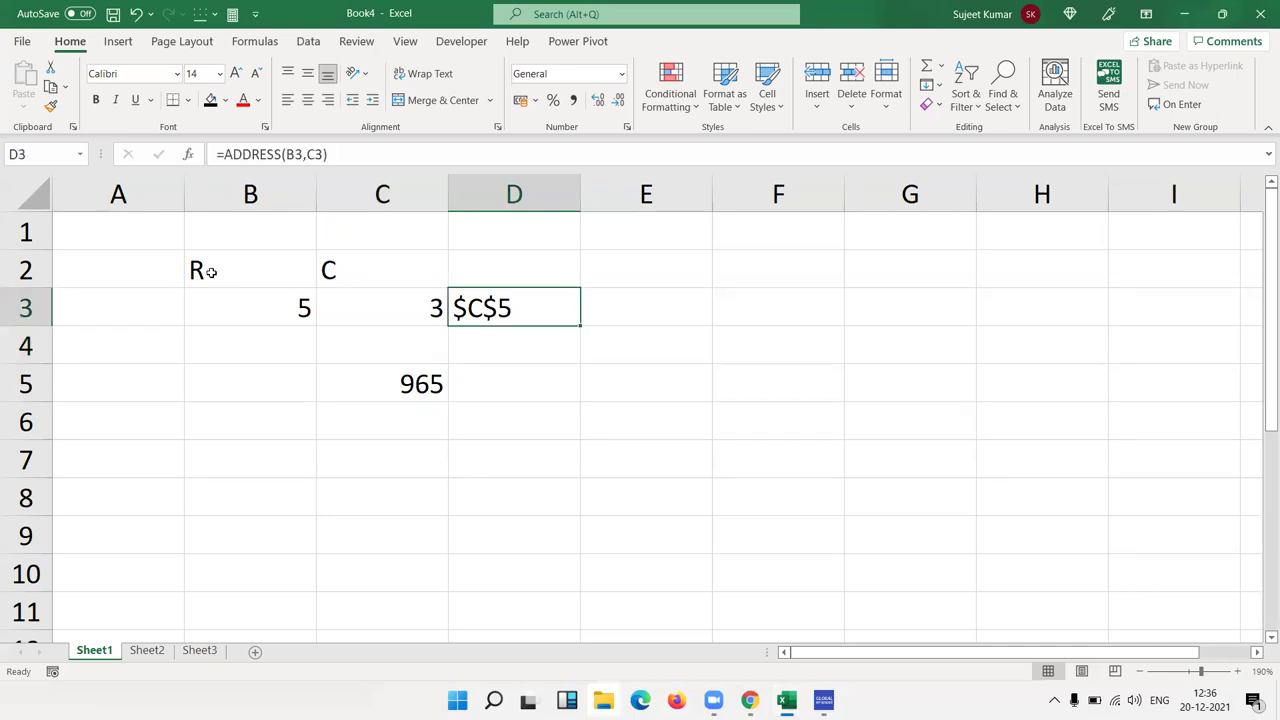
{"action": "key", "text": "Right"}
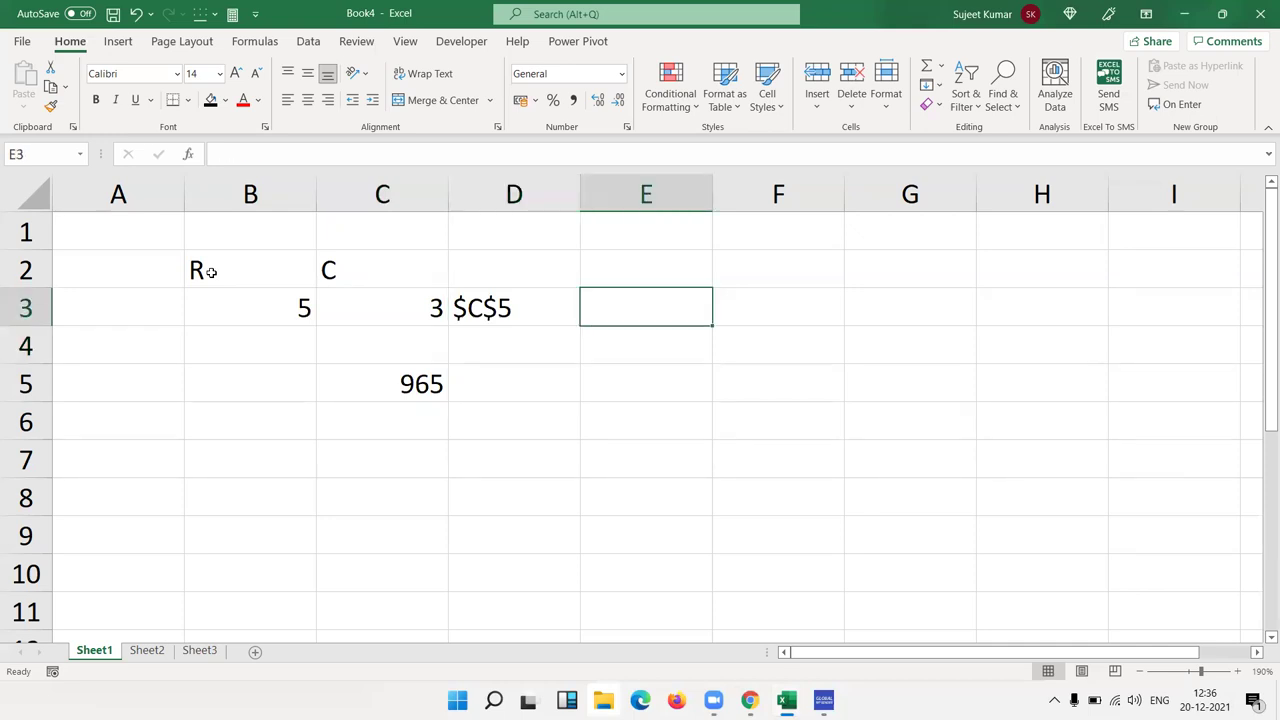
{"action": "key", "text": "Left"}
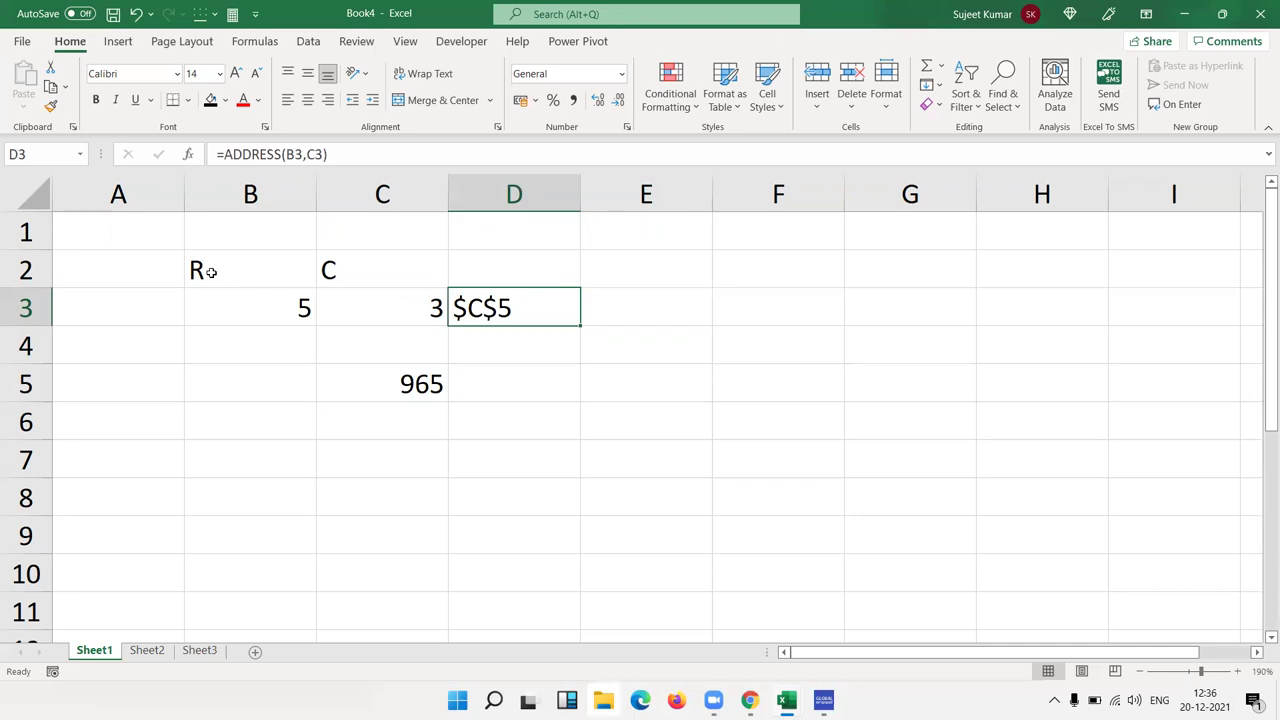
{"action": "key", "text": "Right"}
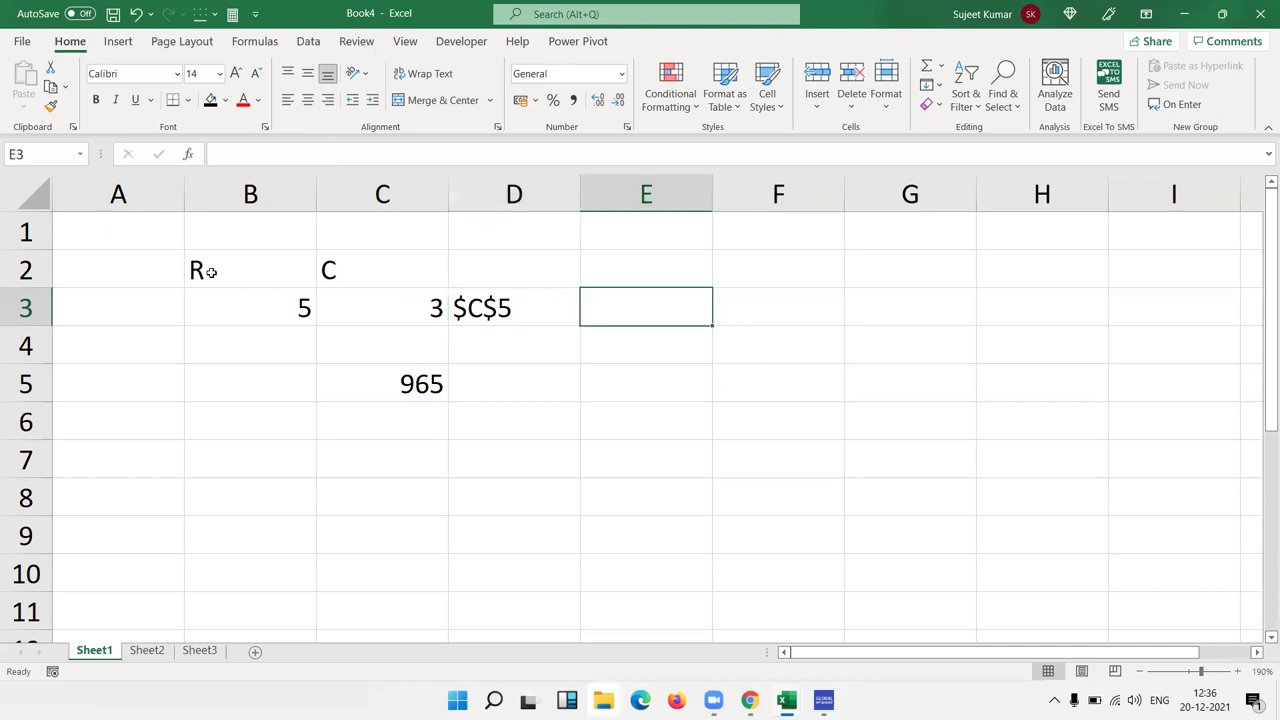
{"action": "key", "text": "Up"}
{"action": "type", "text": "=a"}
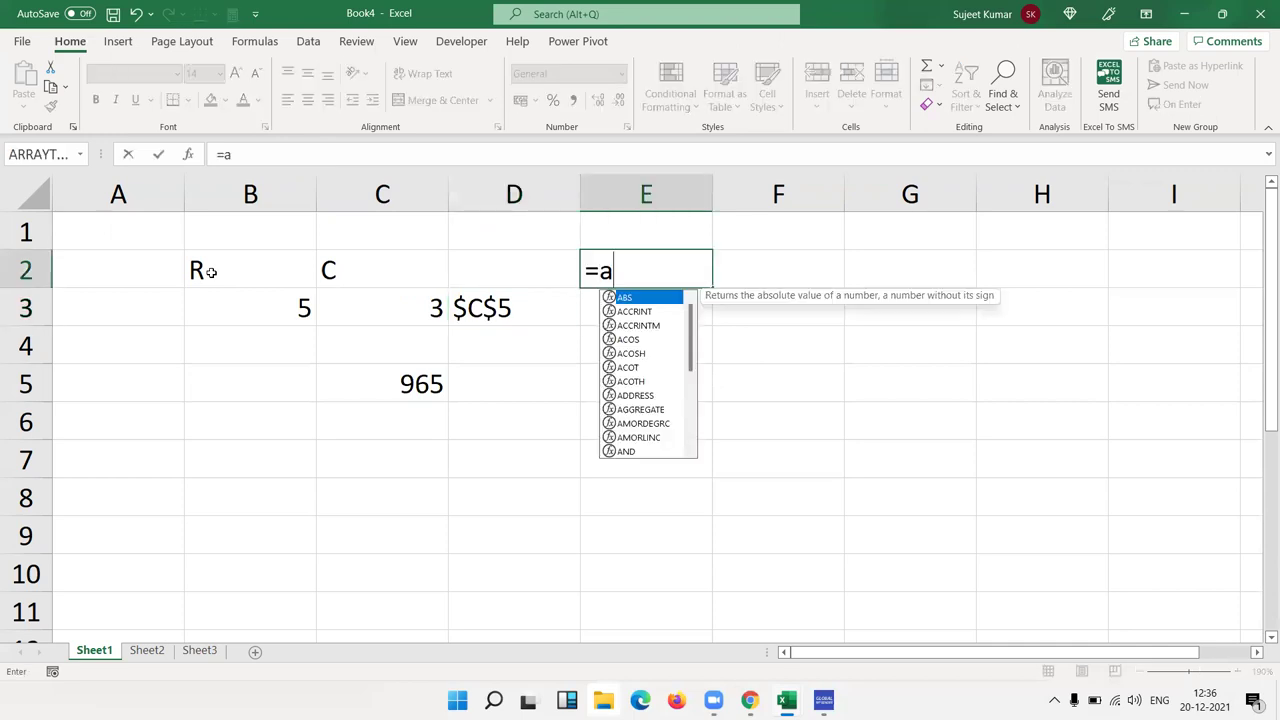
{"action": "type", "text": "1"}
Step: Discard the trial entries in E2 and enter =INDIRECT(D3) in E3, returning 965
{"action": "key", "text": "Escape"}
{"action": "type", "text": "=\"A1\""}
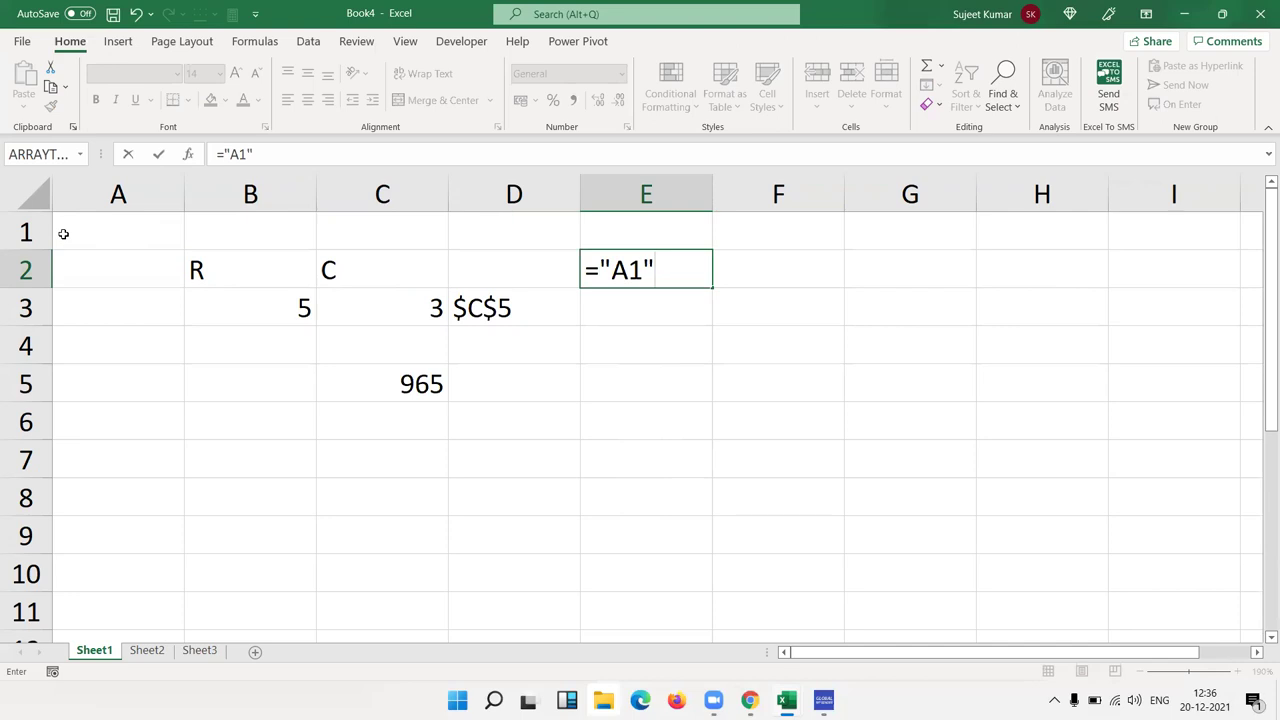
{"action": "key", "text": "Escape"}
{"action": "left_click", "coordinate": [605, 317]}
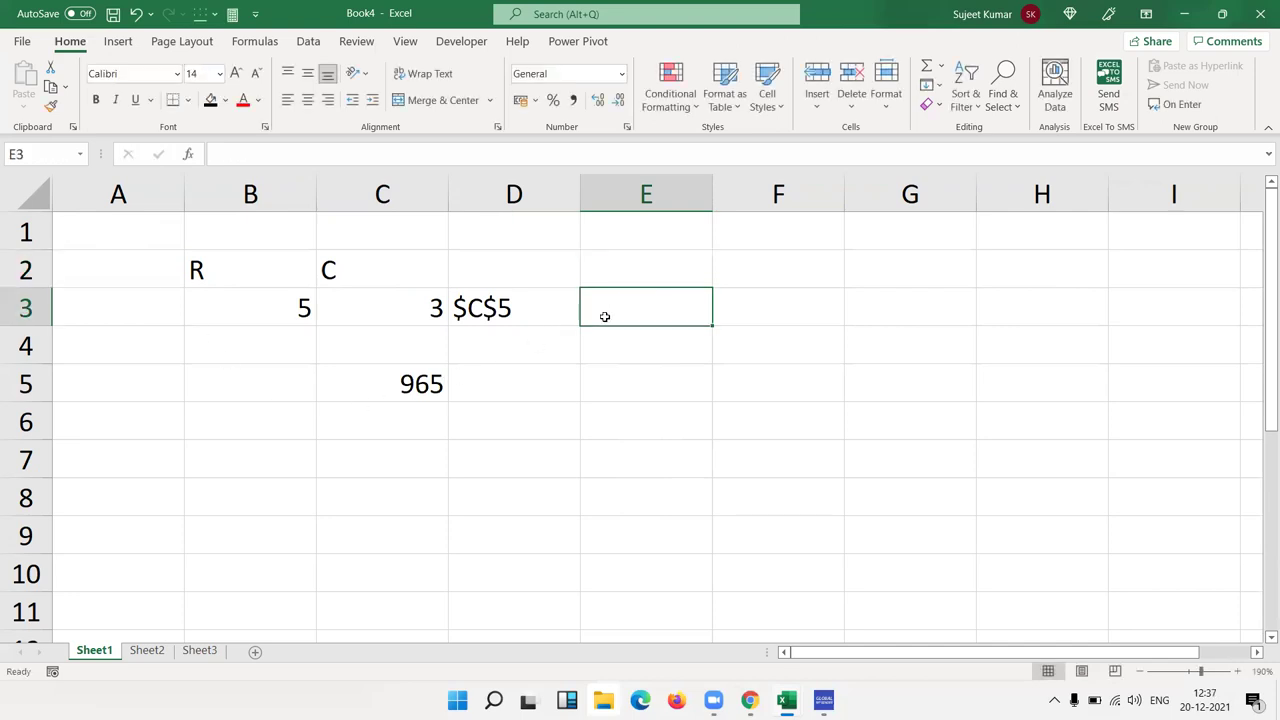
{"action": "type", "text": "=ind"}
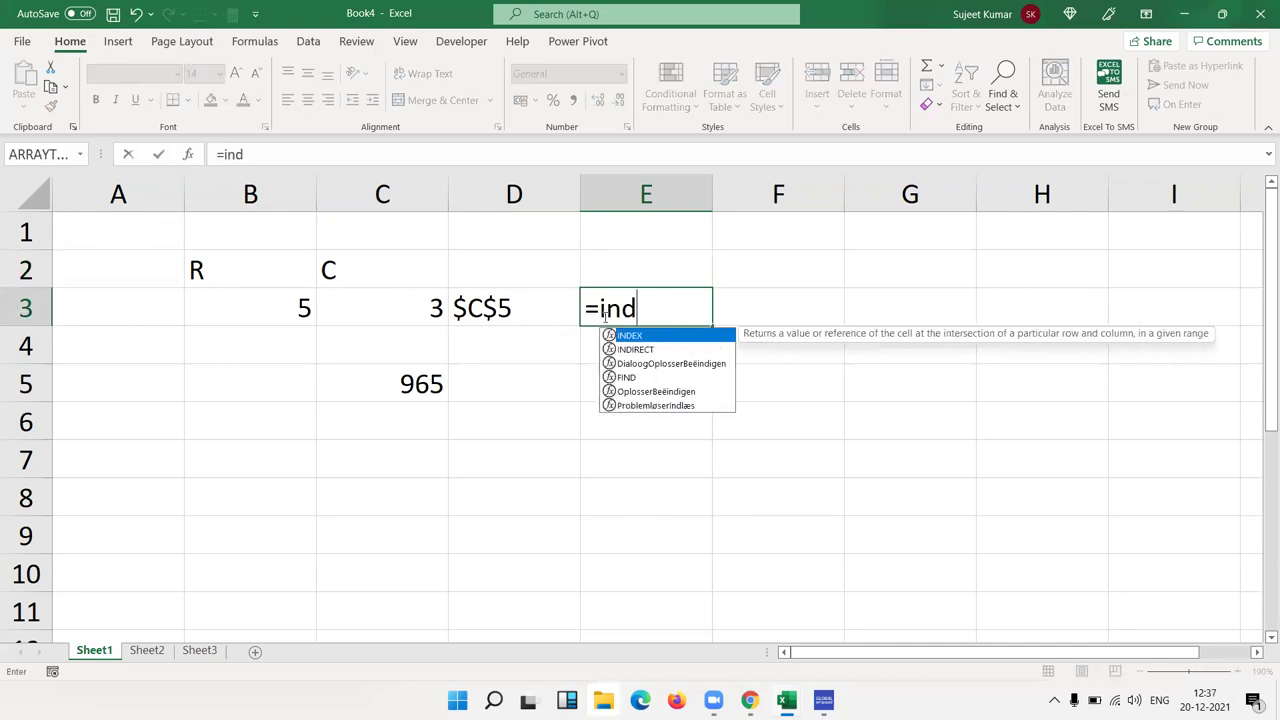
{"action": "key", "text": "Down"}
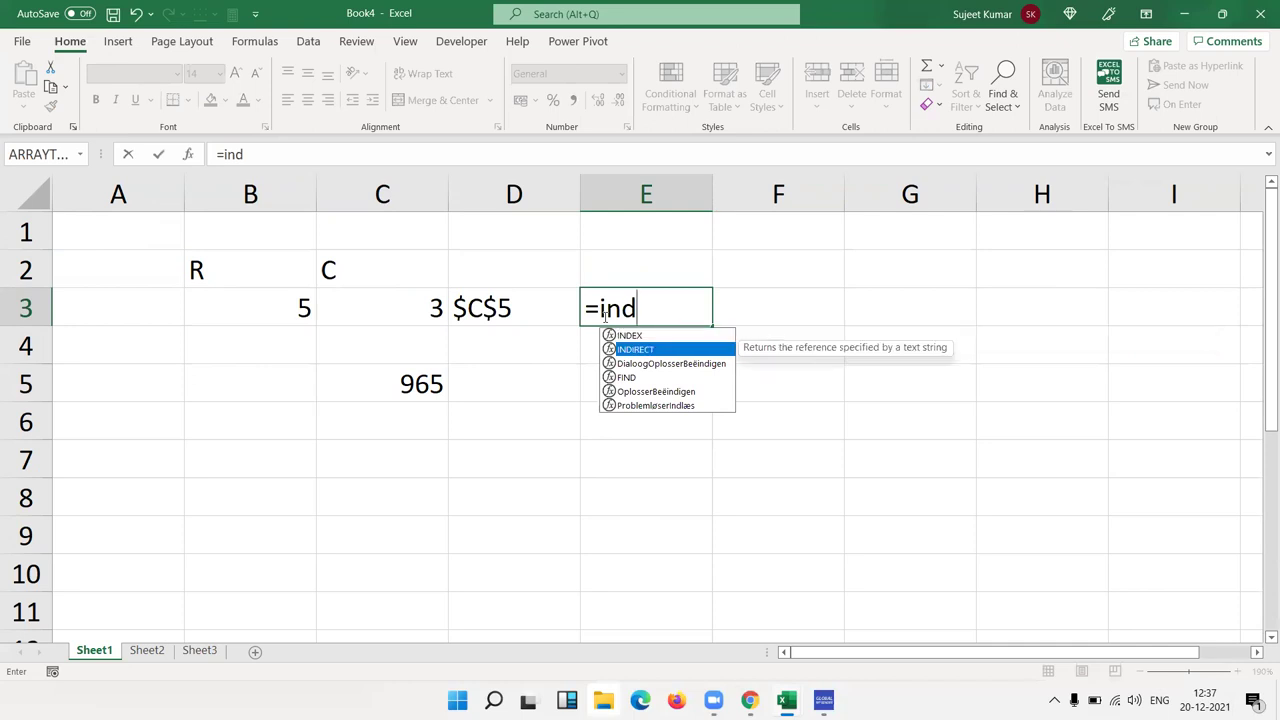
{"action": "key", "text": "Tab"}
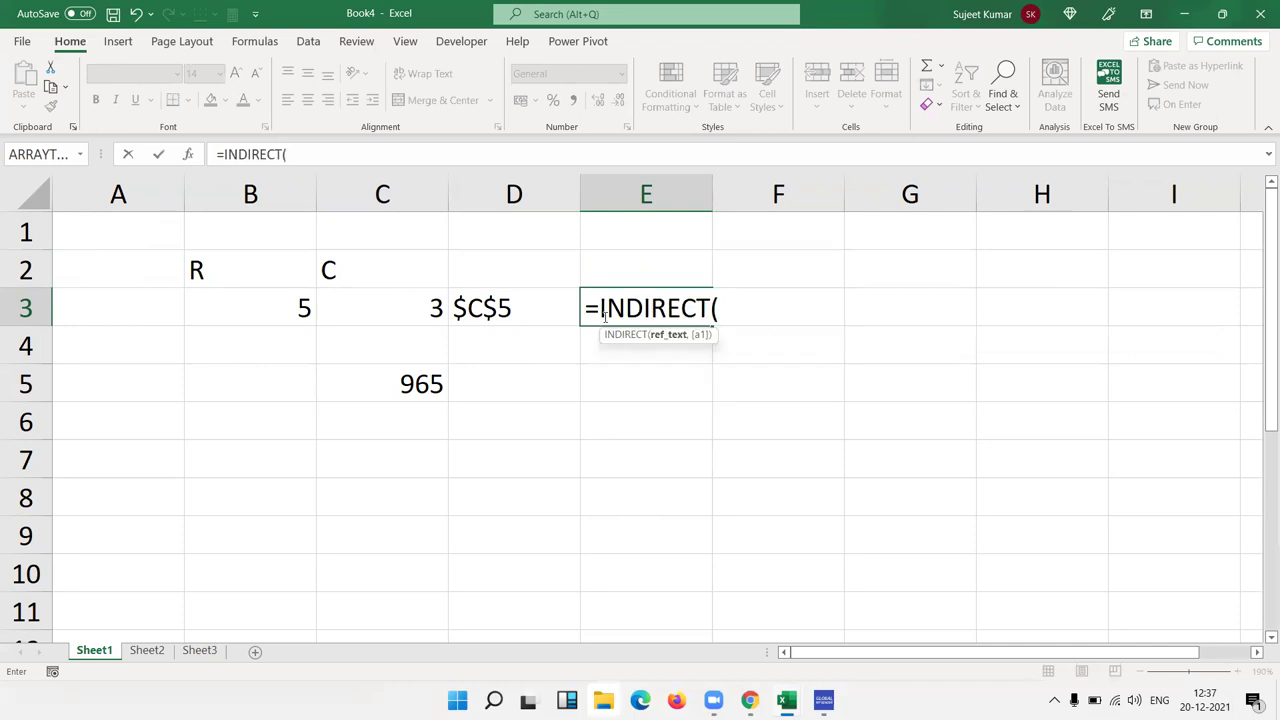
{"action": "left_click", "coordinate": [511, 306]}
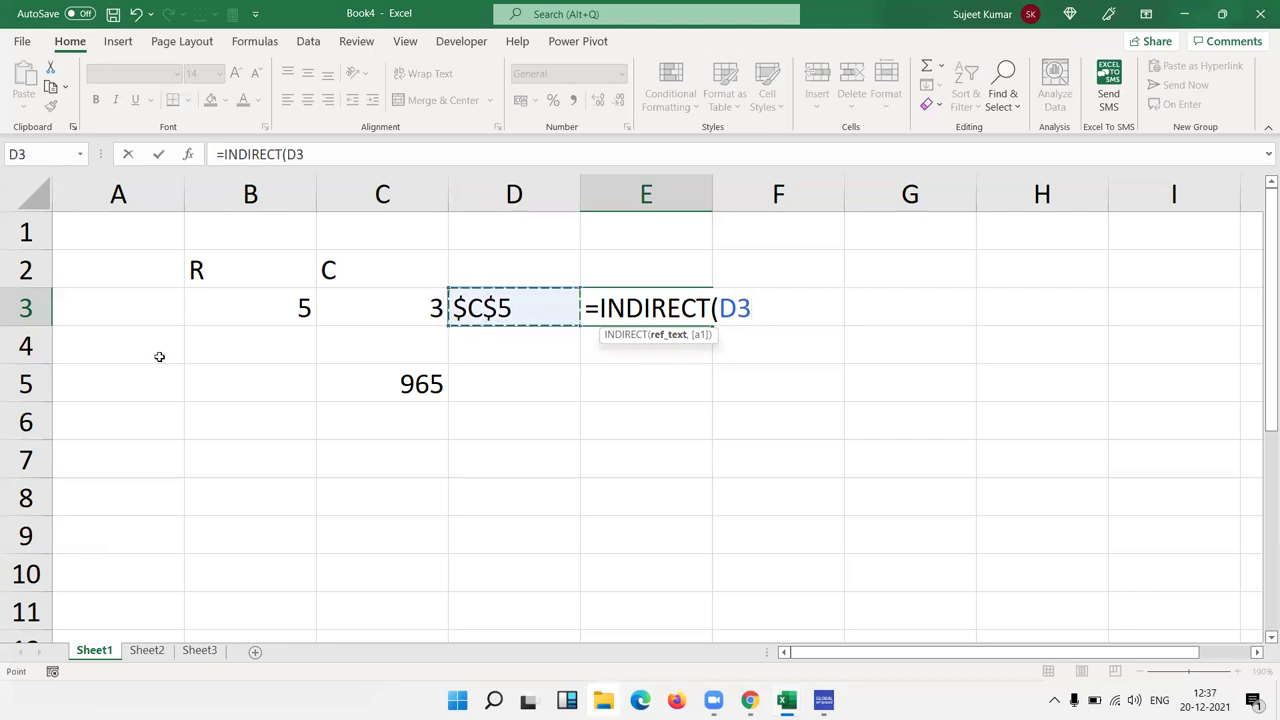
{"action": "key", "text": "Return"}
{"action": "key", "text": "Up"}
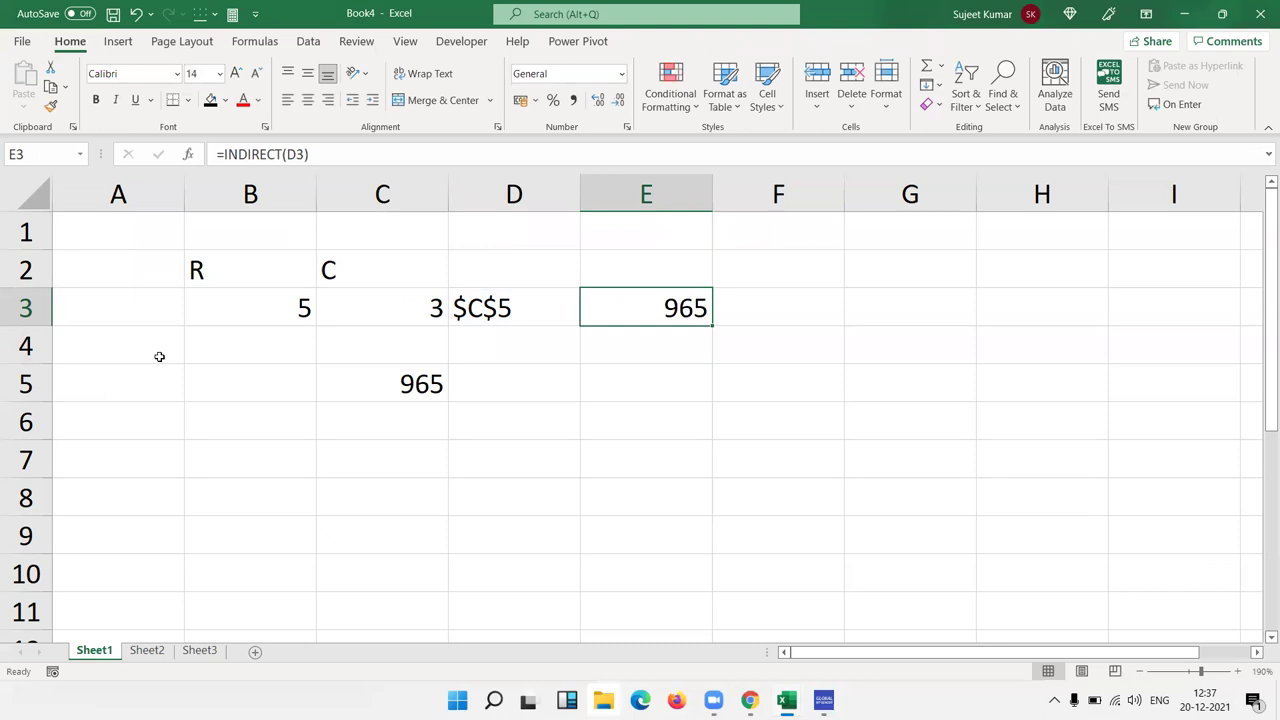
{"action": "key", "text": "Left"}
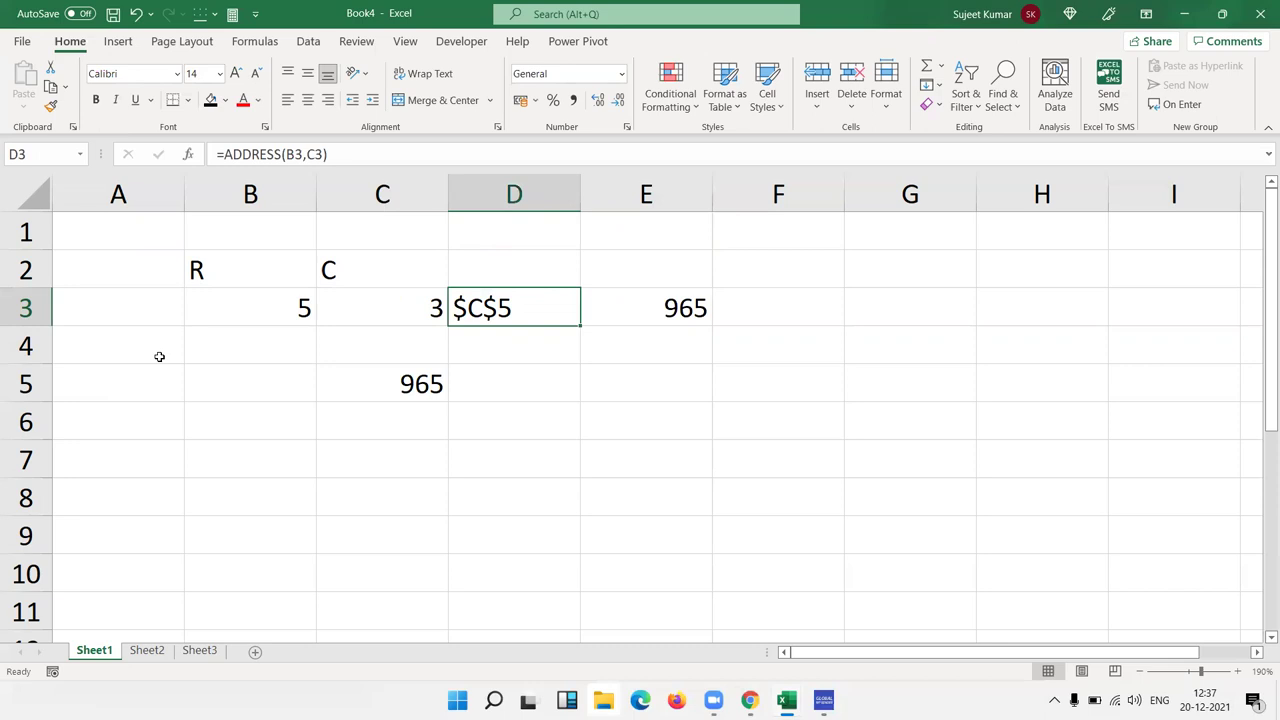
Step: Show that C5 holds 965, then review D3's =ADDRESS(B3,C3) formula and leave it unchanged
{"action": "key", "text": "Down"}
{"action": "key", "text": "Down"}
{"action": "key", "text": "Left"}
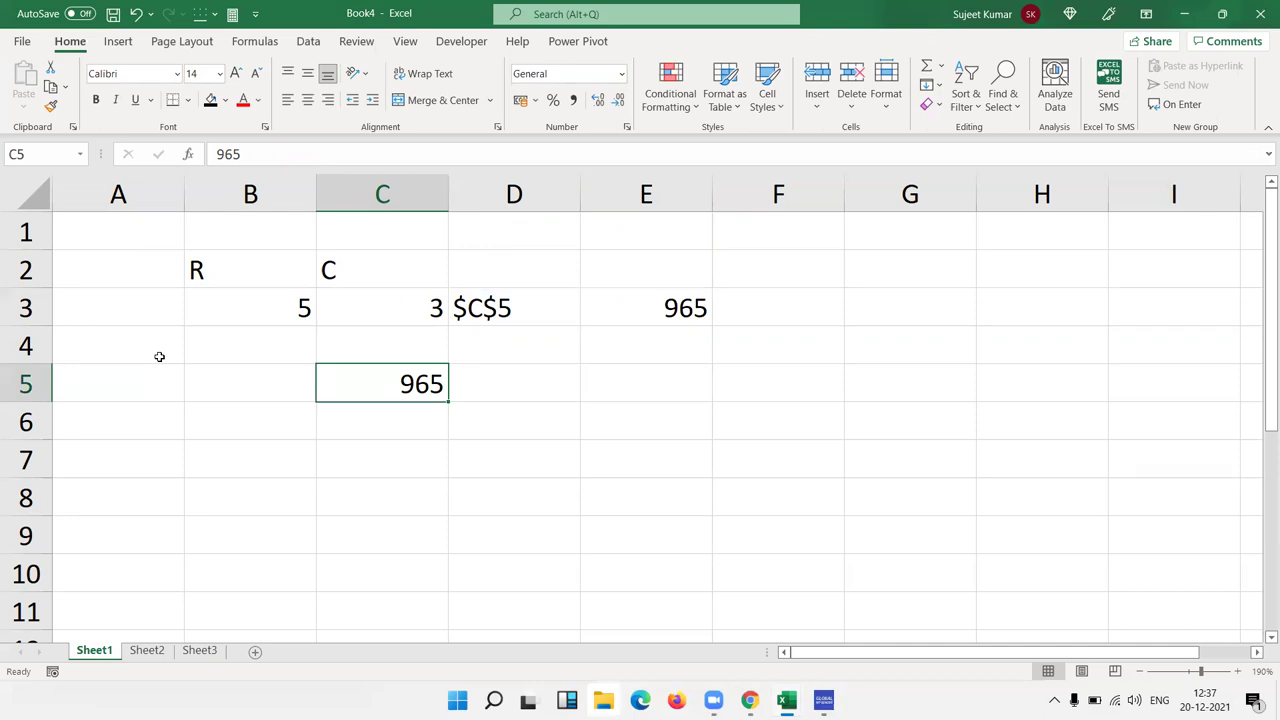
{"action": "key", "text": "Up"}
{"action": "key", "text": "Up"}
{"action": "key", "text": "Right"}
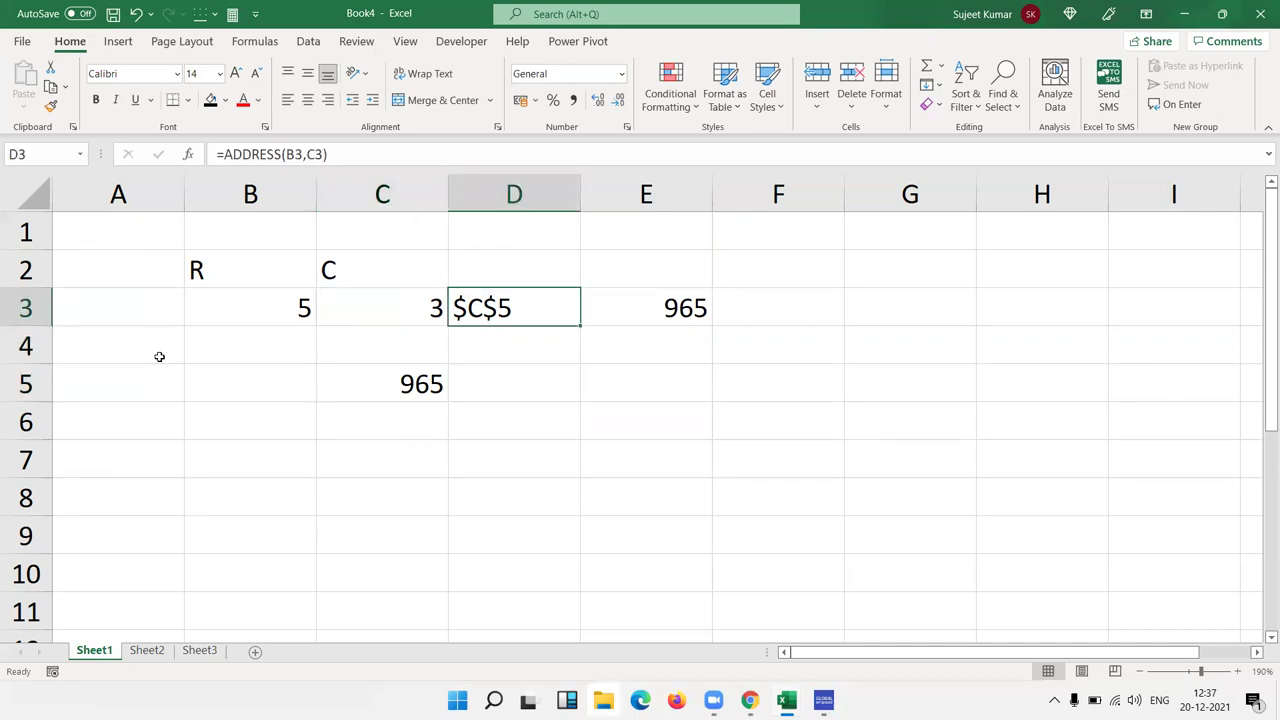
{"action": "key", "text": "F2"}
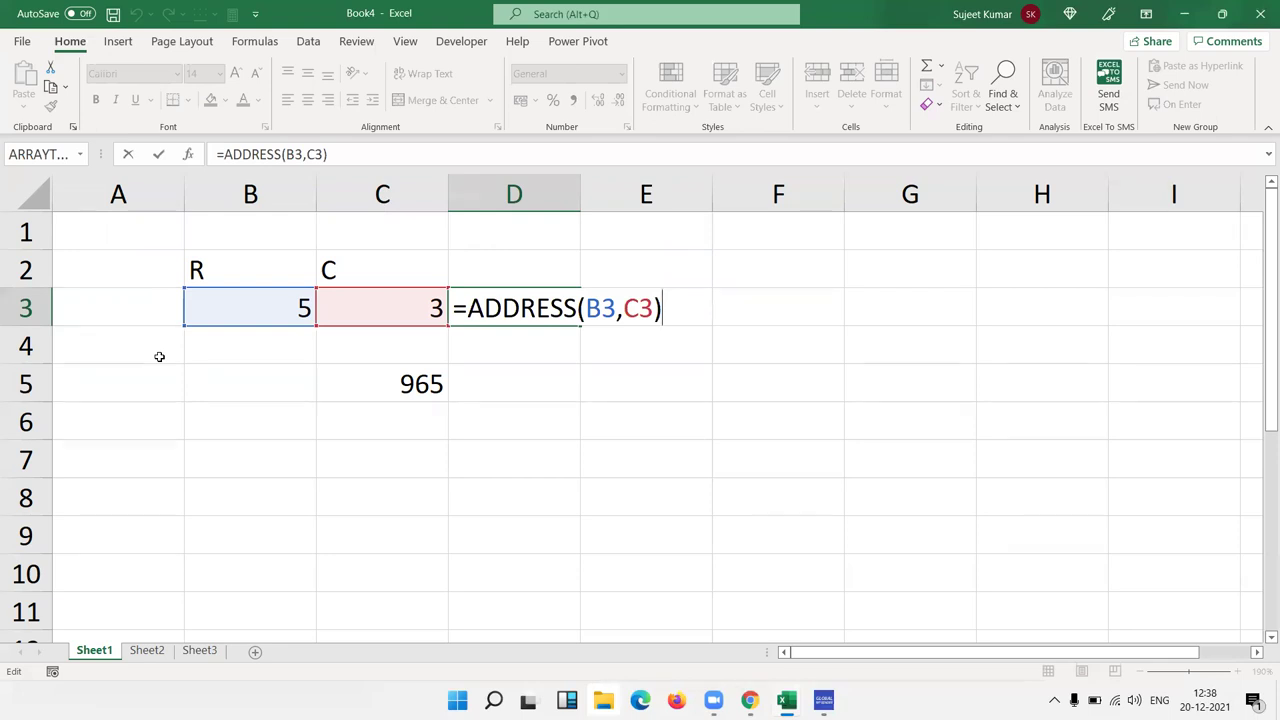
{"action": "key", "text": "Return"}
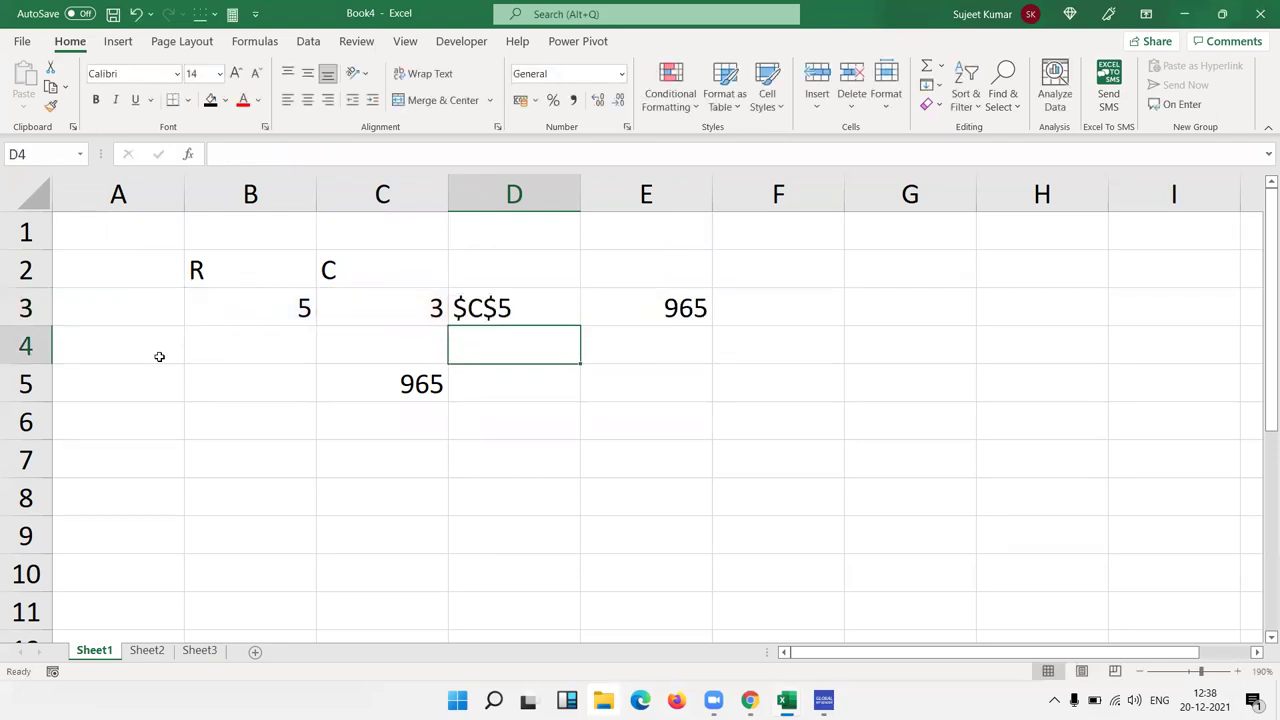
Step: On Sheet2, enter the header Name in A1 and fill six names down A2:A7
{"action": "left_click", "coordinate": [147, 651]}
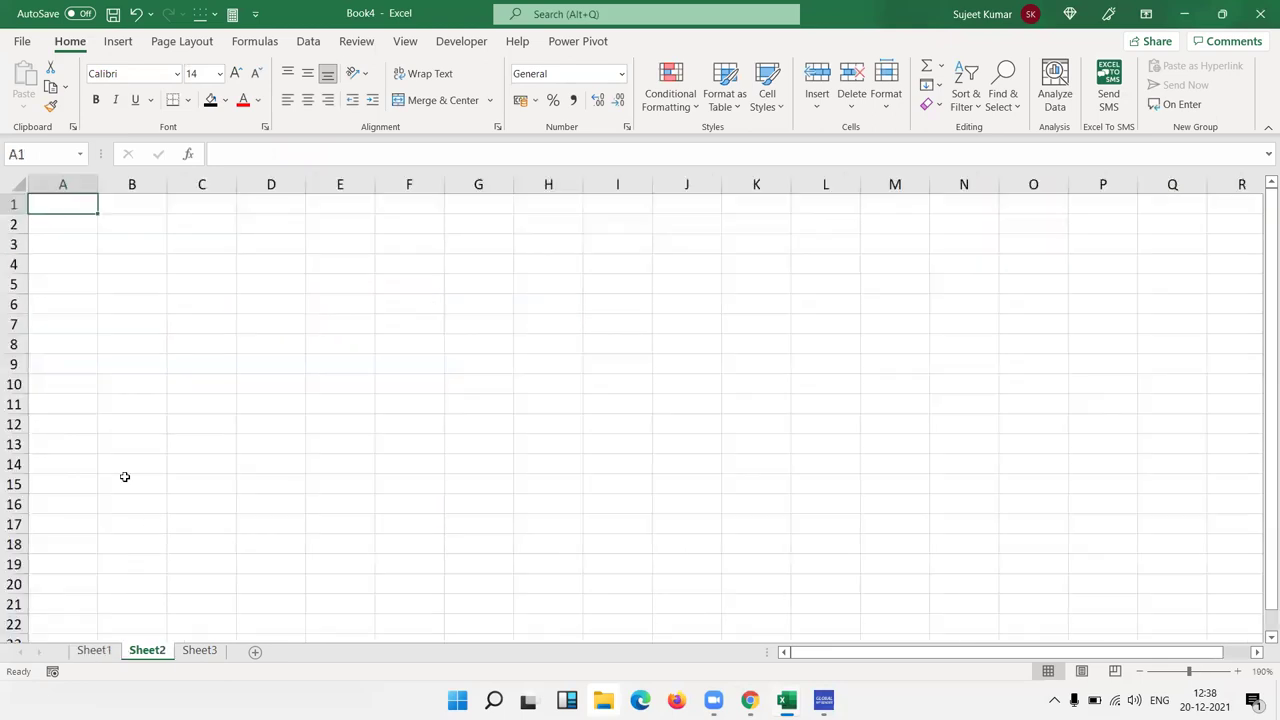
{"action": "scroll", "coordinate": [137, 460], "scroll_direction": "up", "scroll_amount": 2, "text": "ctrl"}
{"action": "scroll", "coordinate": [137, 450], "scroll_direction": "up", "scroll_amount": 1, "text": "ctrl"}
{"action": "key", "text": "F2"}
{"action": "type", "text": "Nam,e"}
{"action": "key", "text": "BackSpace"}
{"action": "key", "text": "BackSpace"}
{"action": "type", "text": "e"}
{"action": "key", "text": "Return"}
{"action": "type", "text": "Puja"}
{"action": "left_click", "coordinate": [122, 309]}
{"action": "left_click", "coordinate": [119, 260]}
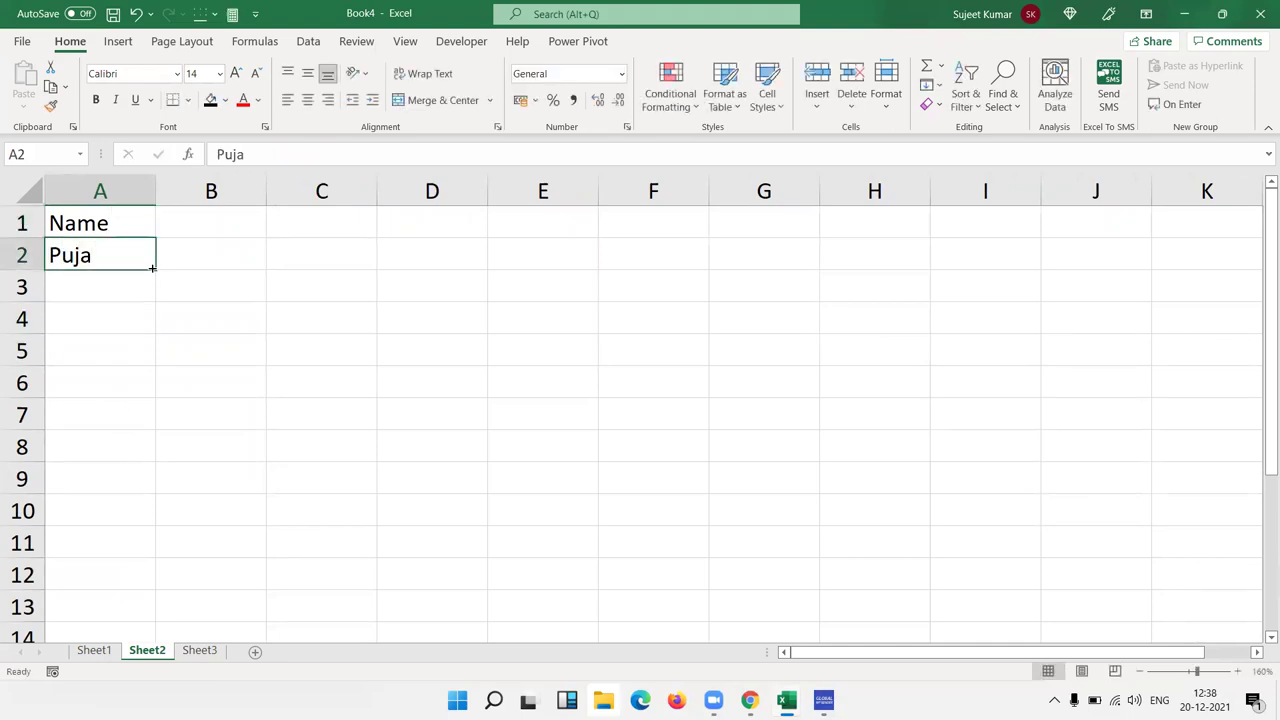
{"action": "left_click_drag", "start_coordinate": [152, 283], "coordinate": [134, 426]}
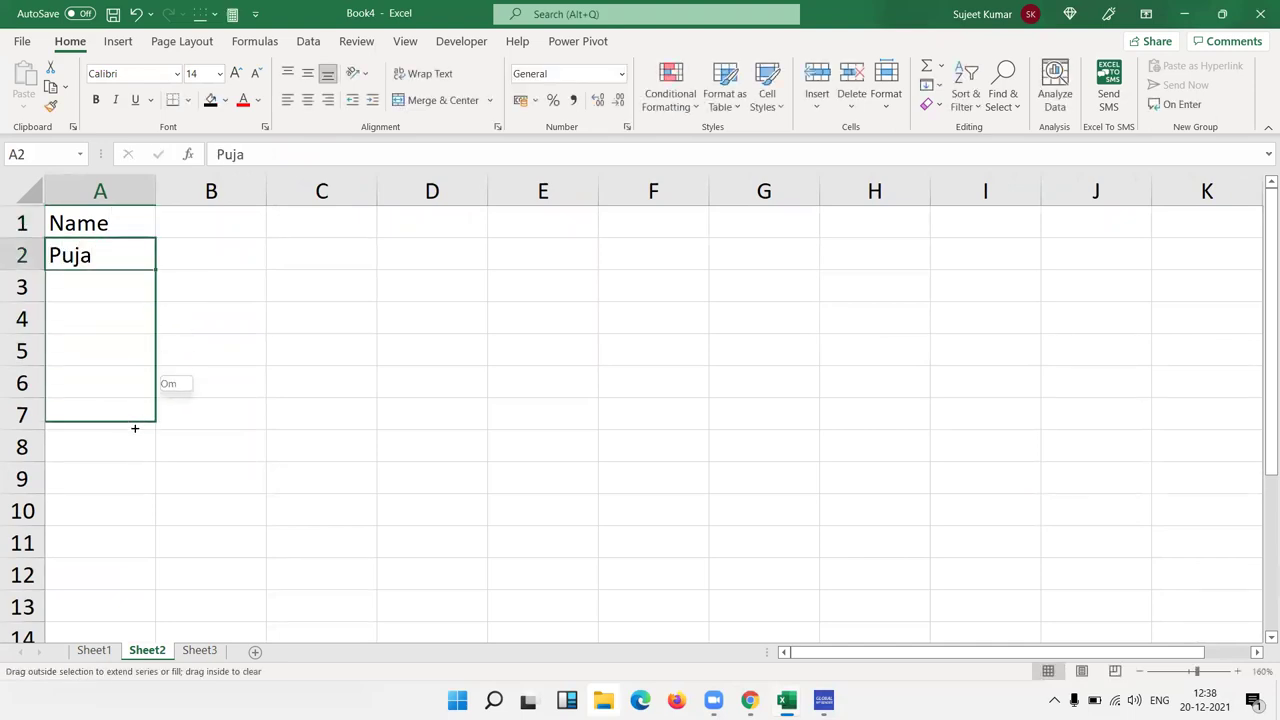
Step: Enter JAN in B1 and fill month headers through DEC in M1, clearing the extra JAN in N1
{"action": "left_click", "coordinate": [213, 224]}
{"action": "type", "text": "JAN"}
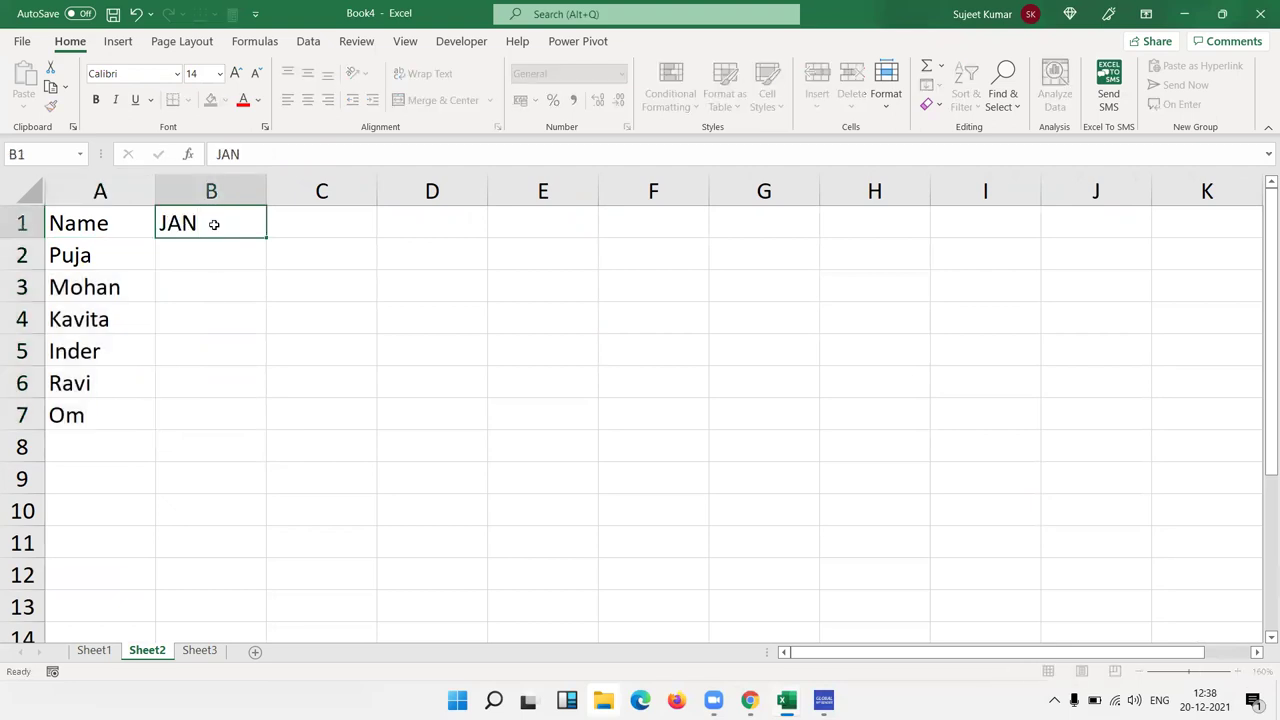
{"action": "key", "text": "Return"}
{"action": "left_click", "coordinate": [200, 221]}
{"action": "mouse_move", "coordinate": [266, 238]}
{"action": "left_mouse_down"}
{"action": "mouse_move", "coordinate": [805, 276]}
{"action": "mouse_move", "coordinate": [1216, 282]}
{"action": "mouse_move", "coordinate": [1034, 300]}
{"action": "left_mouse_up"}
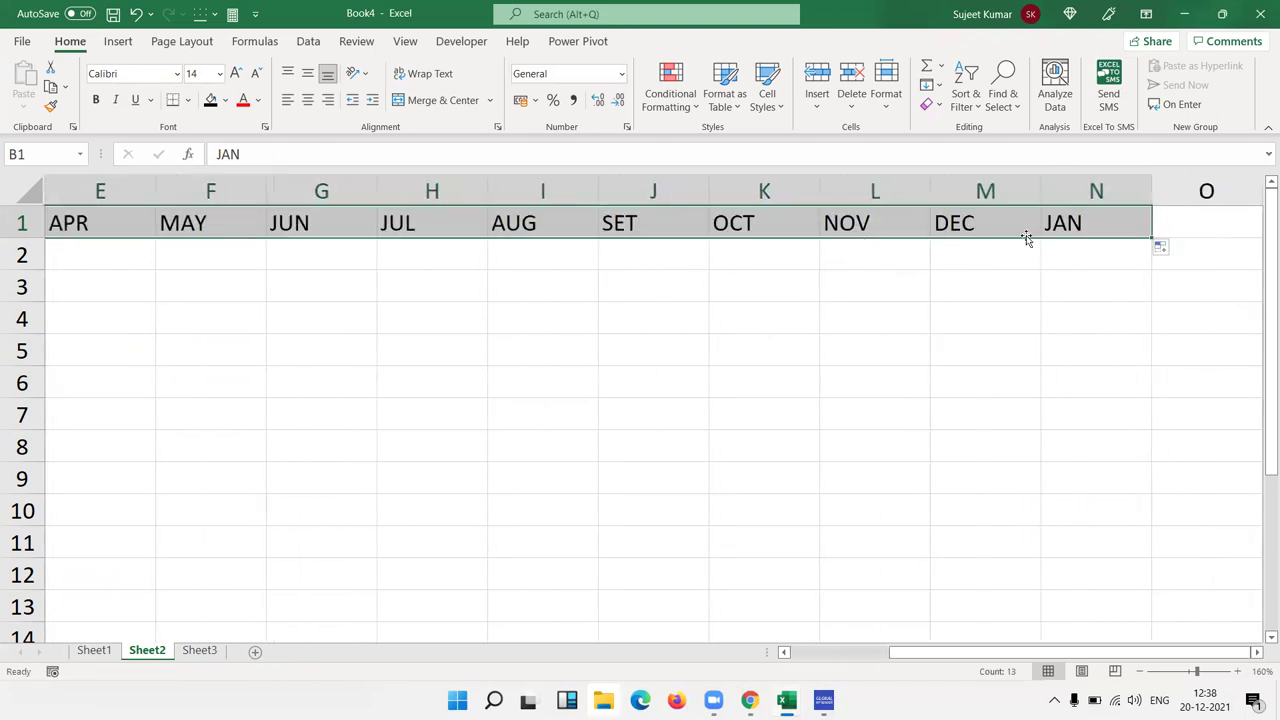
{"action": "left_click", "coordinate": [1097, 211]}
{"action": "key", "text": "Delete"}
{"action": "key", "text": "Left"}
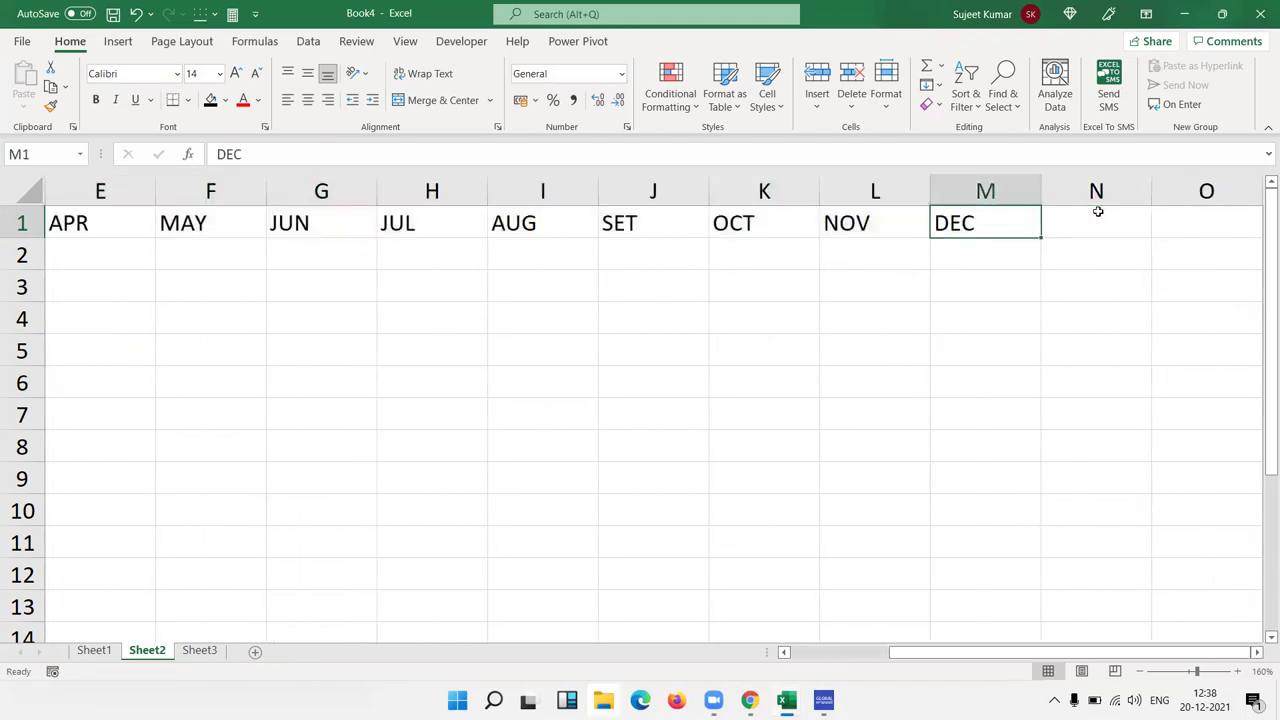
{"action": "key", "text": "ctrl+Home"}
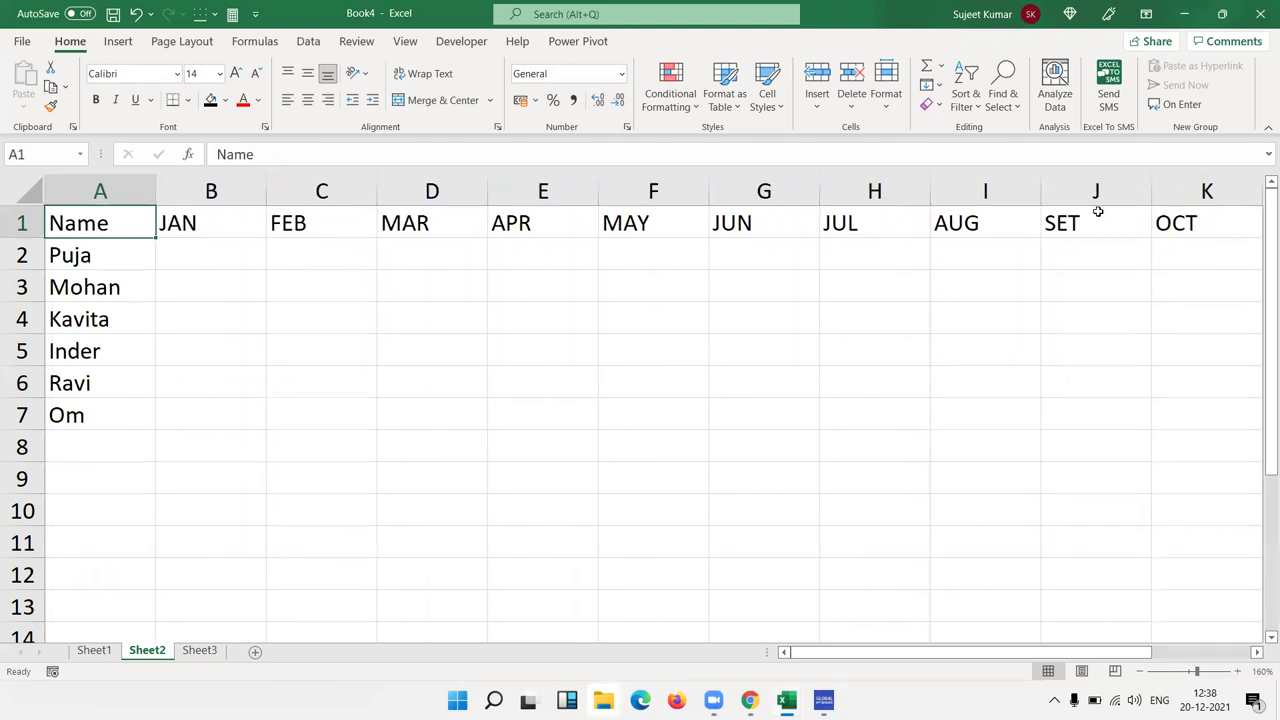
{"action": "key", "text": "ctrl+Right"}
{"action": "key", "text": "ctrl+Home"}
Step: Enter =RANDBETWEEN(10,90) in B2 and fill it across the whole B2:M7 grid
{"action": "key", "text": "Down"}
{"action": "key", "text": "Right"}
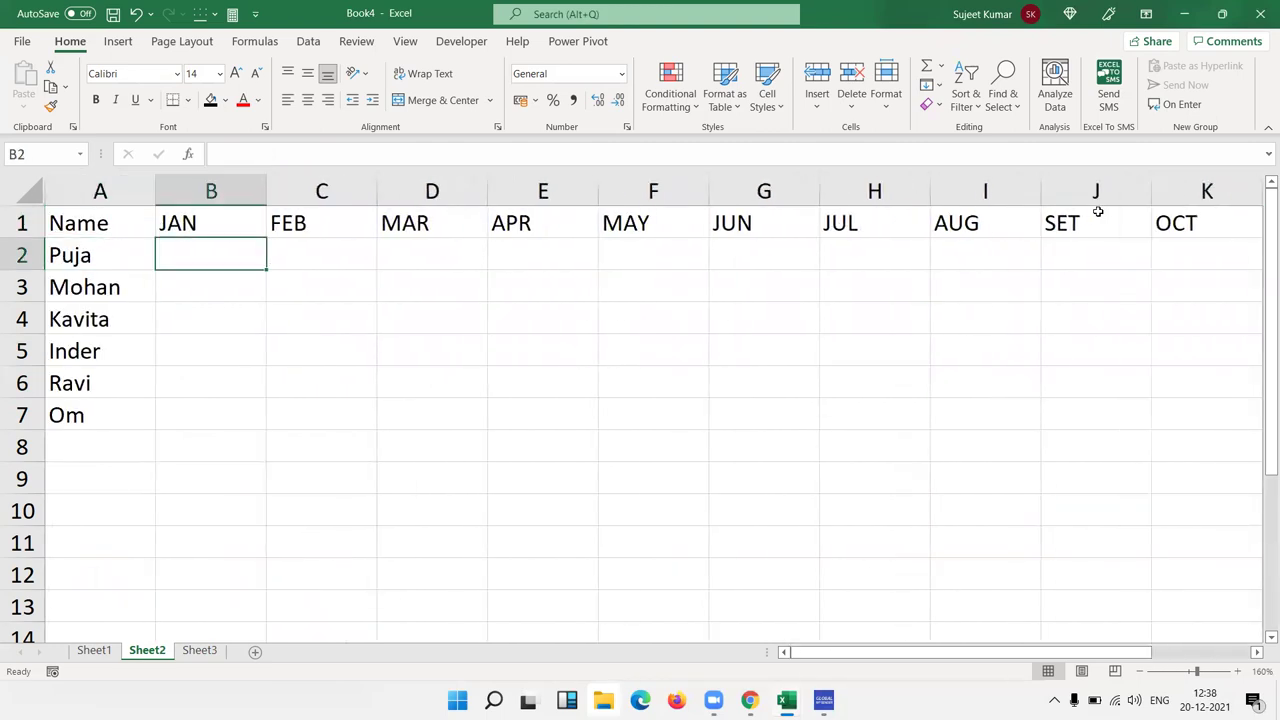
{"action": "type", "text": "=ra"}
{"action": "key", "text": "Down"}
{"action": "key", "text": "Down"}
{"action": "key", "text": "Down"}
{"action": "key", "text": "Tab"}
{"action": "type", "text": "10,9"}
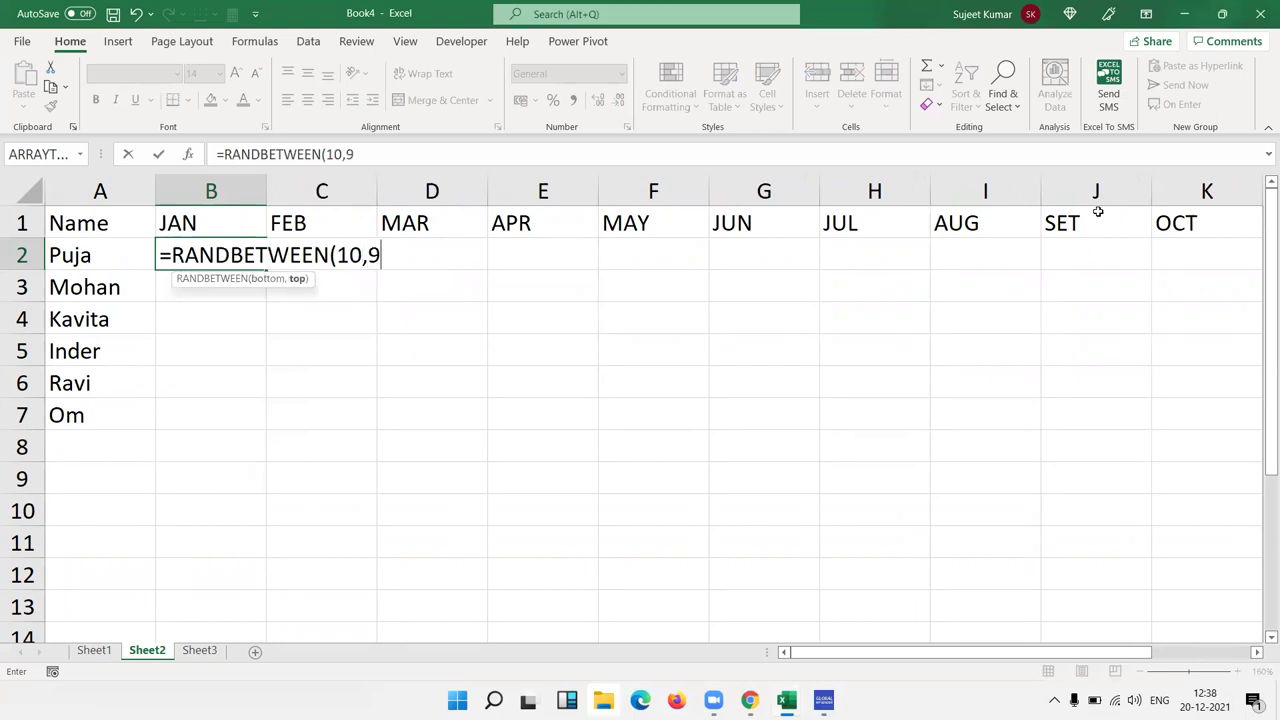
{"action": "type", "text": "0"}
{"action": "key", "text": "Return"}
{"action": "key", "text": "Up"}
{"action": "key", "text": "Up"}
{"action": "key", "text": "ctrl+Right"}
{"action": "key", "text": "Down"}
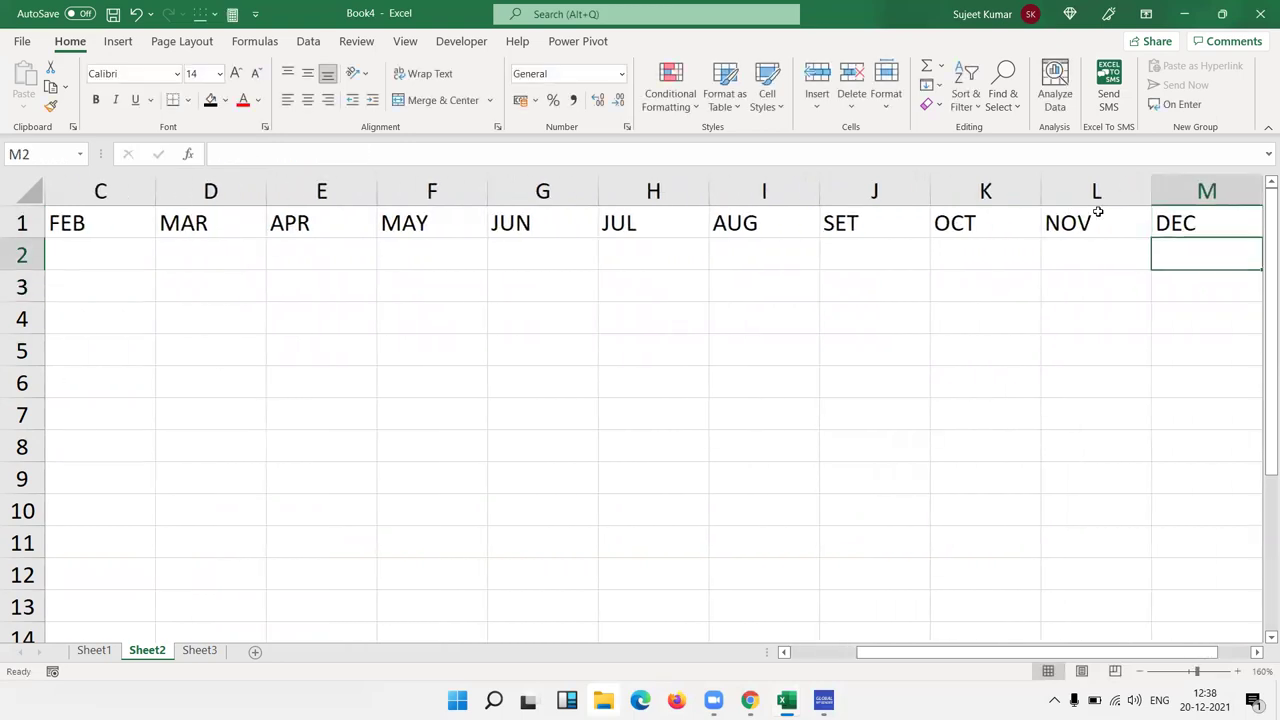
{"action": "key", "text": "ctrl+shift+Left"}
{"action": "key", "text": "shift+Down"}
{"action": "key", "text": "shift+Down"}
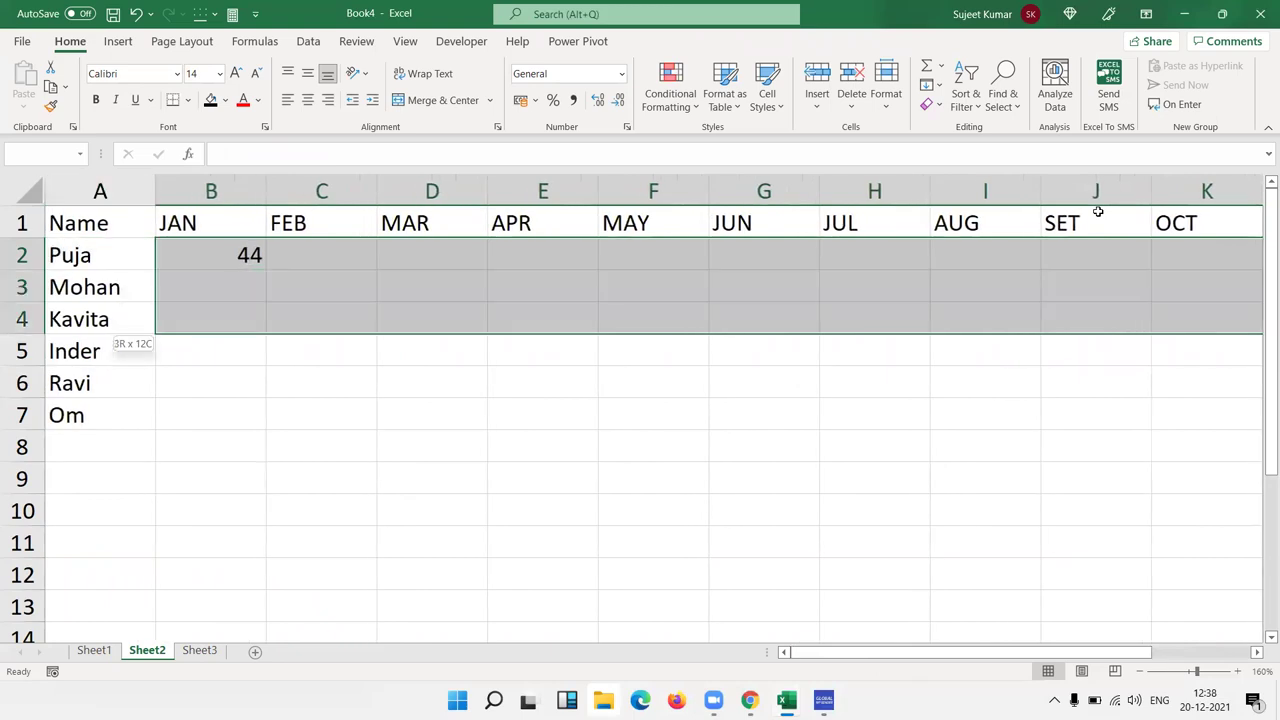
{"action": "key", "text": "shift+Down"}
{"action": "key", "text": "shift+Down"}
{"action": "key", "text": "shift+Down"}
{"action": "key", "text": "ctrl+v"}
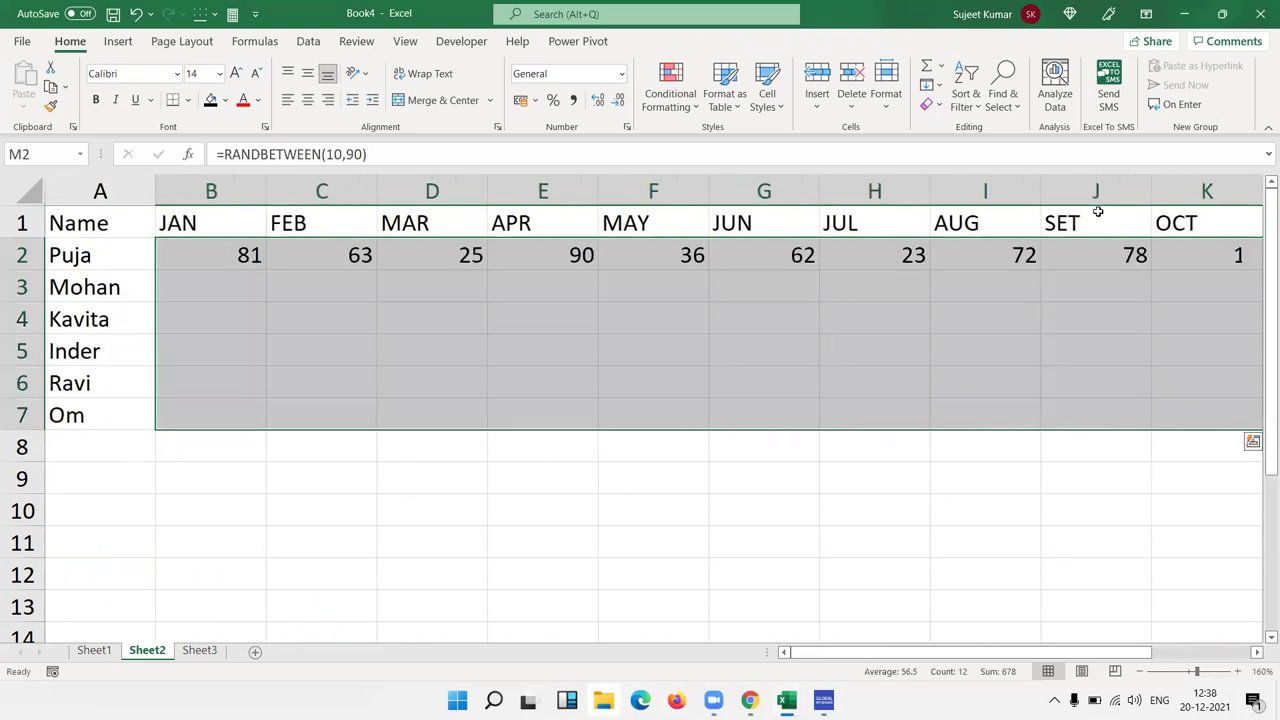
Step: Copy the B2:M7 grid and paste it back as fixed values
{"action": "key", "text": "ctrl+c"}
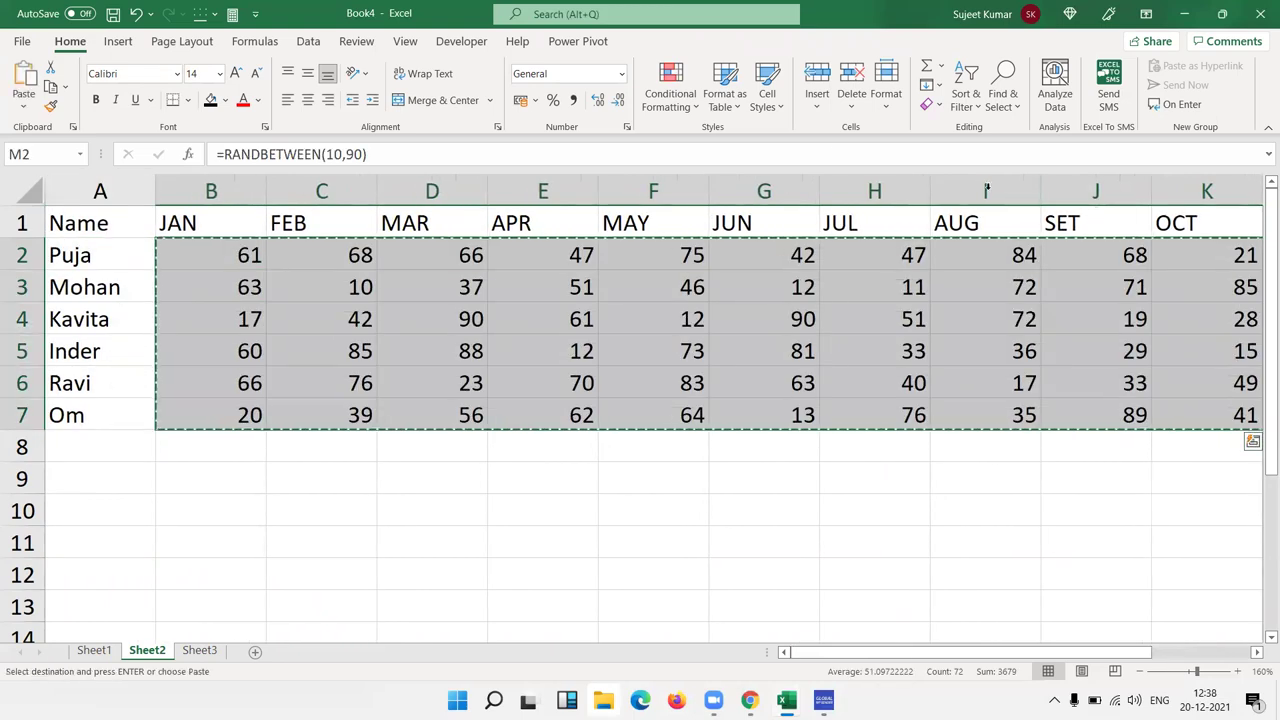
{"action": "left_click", "coordinate": [22, 107]}
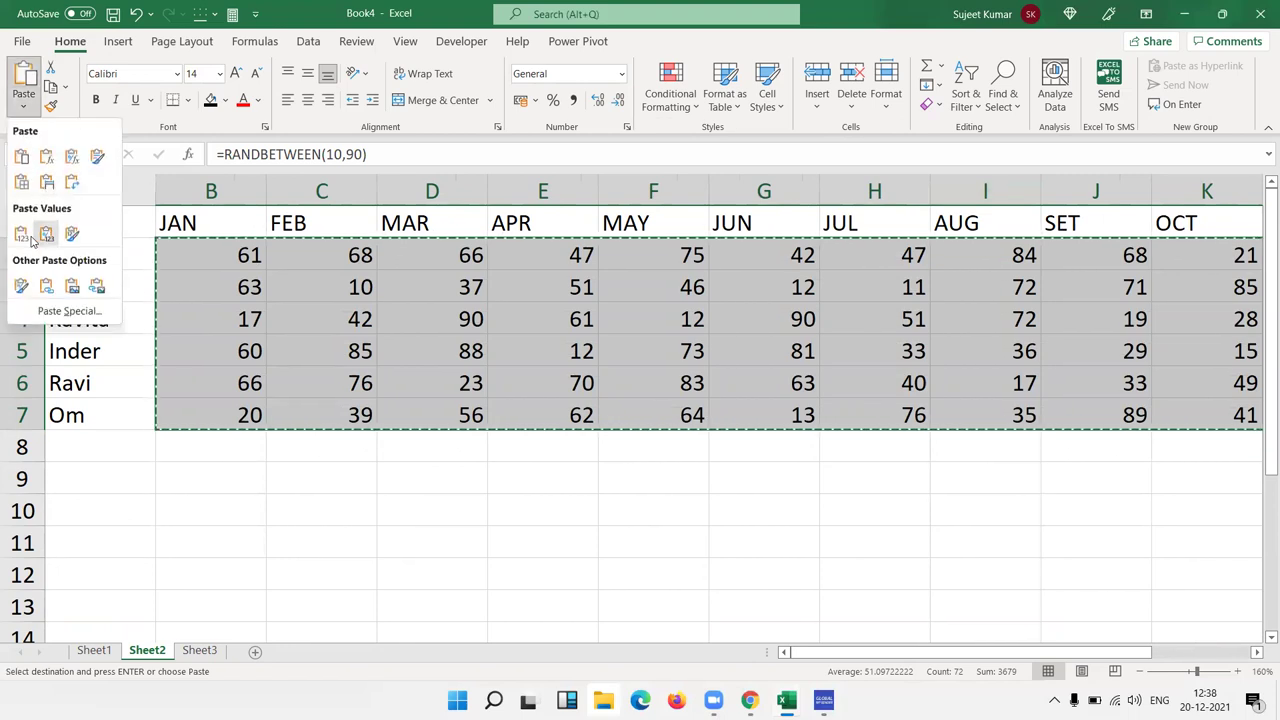
{"action": "left_click", "coordinate": [20, 232]}
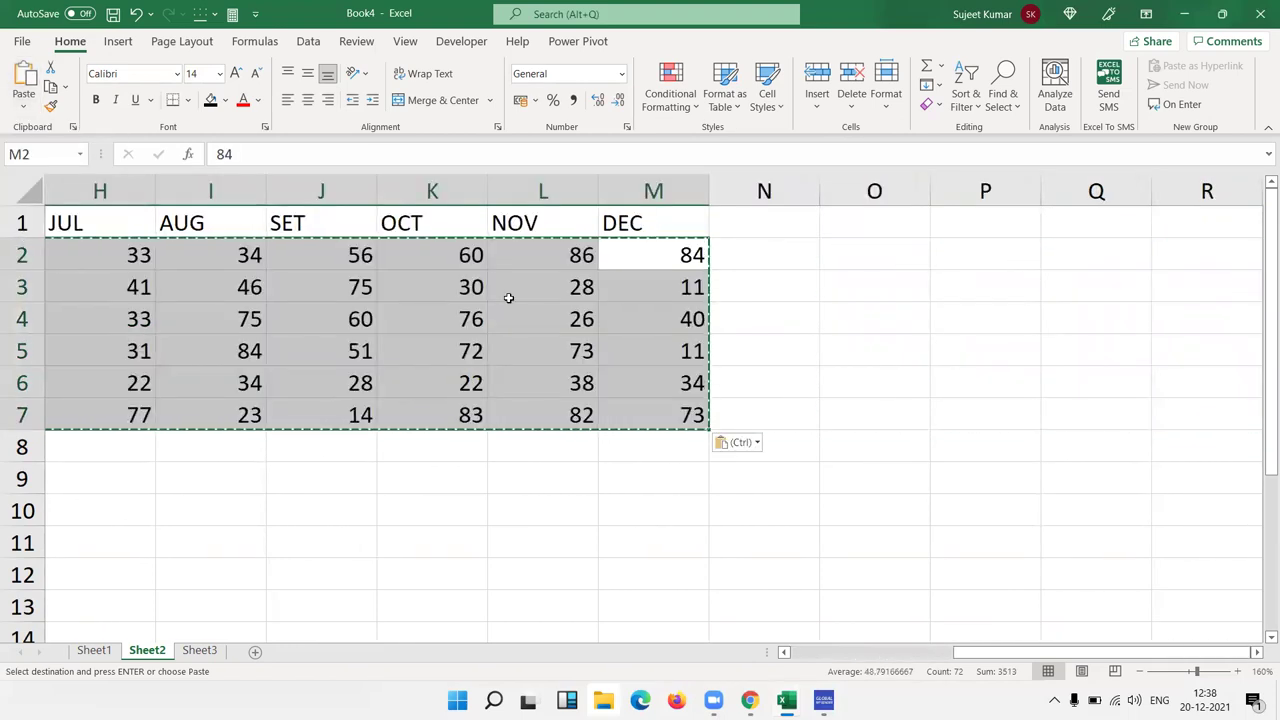
{"action": "key", "text": "Escape"}
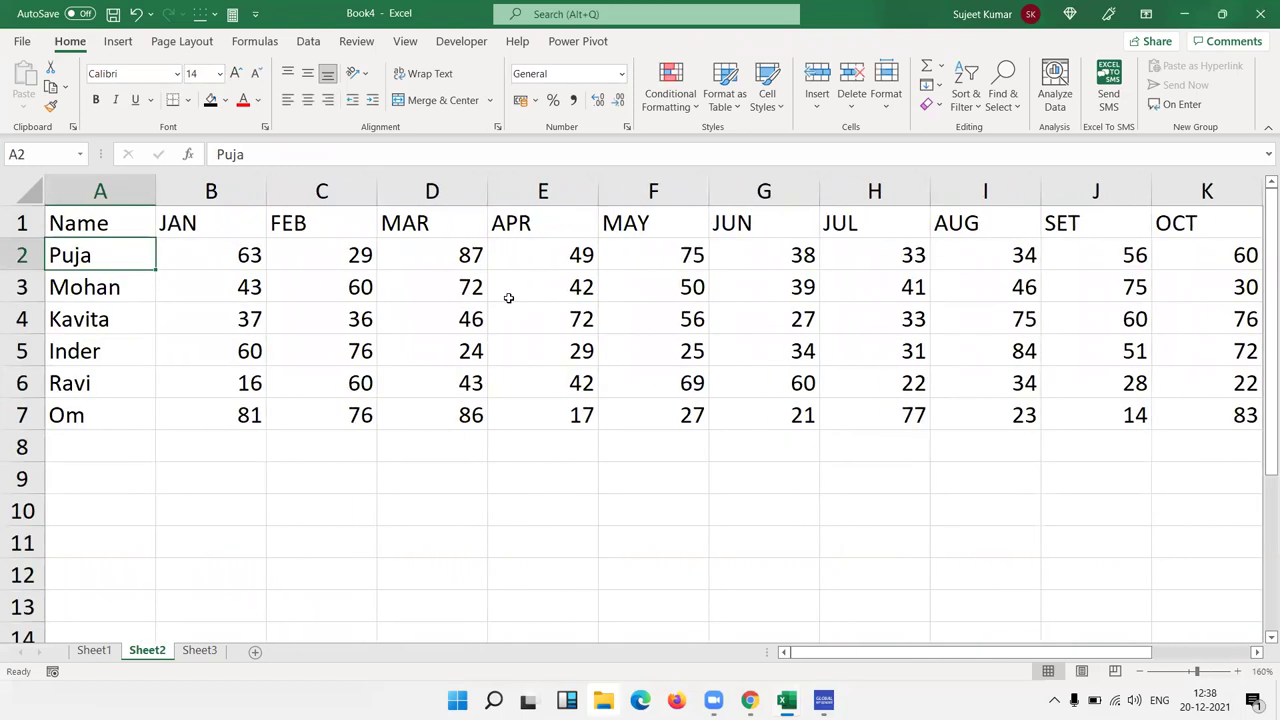
{"action": "key", "text": "Right"}
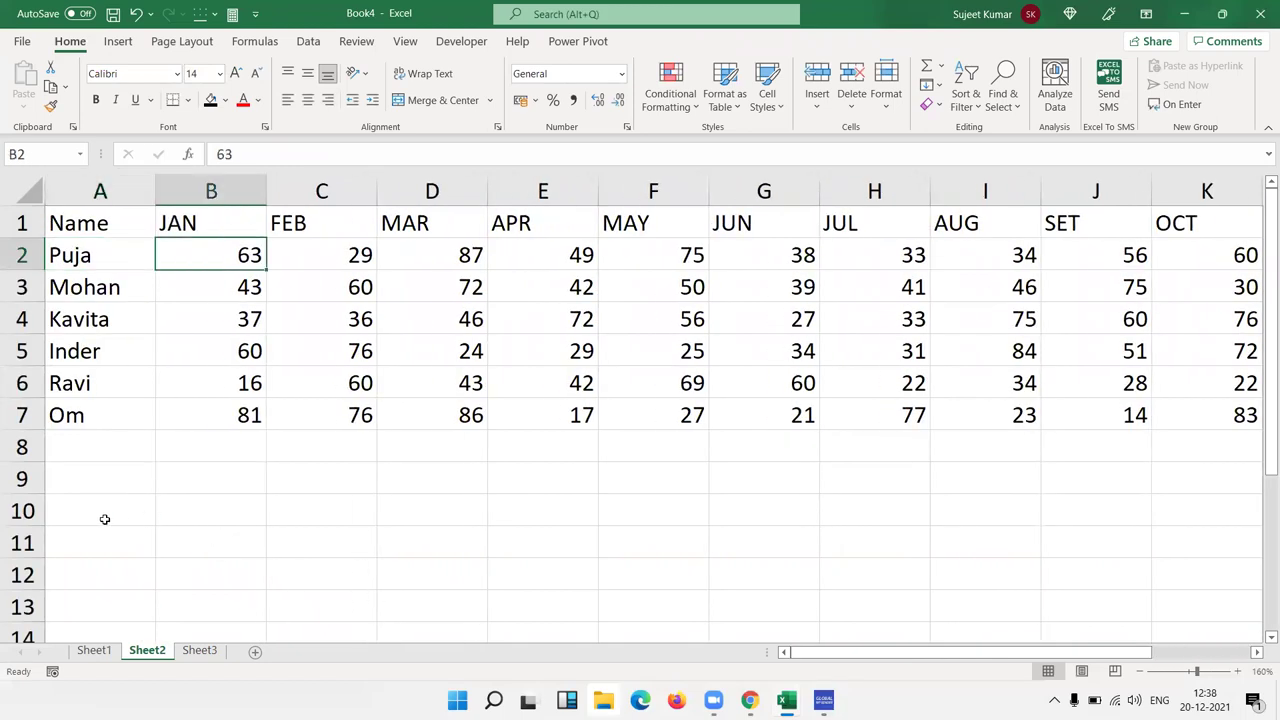
Step: Enter the first person's name in A10 and the heading Q1 in B9, then select B2:D2 and C9
{"action": "left_click", "coordinate": [106, 518]}
{"action": "type", "text": "Puja"}
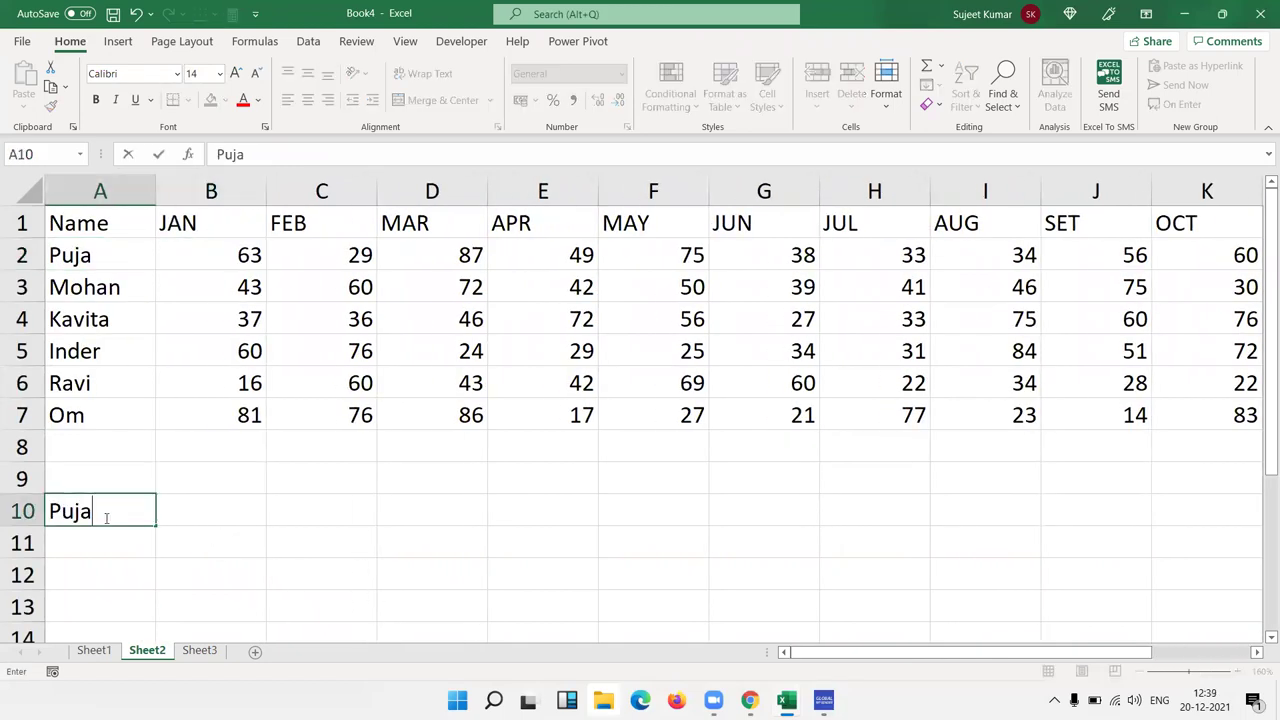
{"action": "key", "text": "Tab"}
{"action": "key", "text": "Up"}
{"action": "type", "text": "A"}
{"action": "key", "text": "BackSpace"}
{"action": "type", "text": "Q1"}
{"action": "key", "text": "Return"}
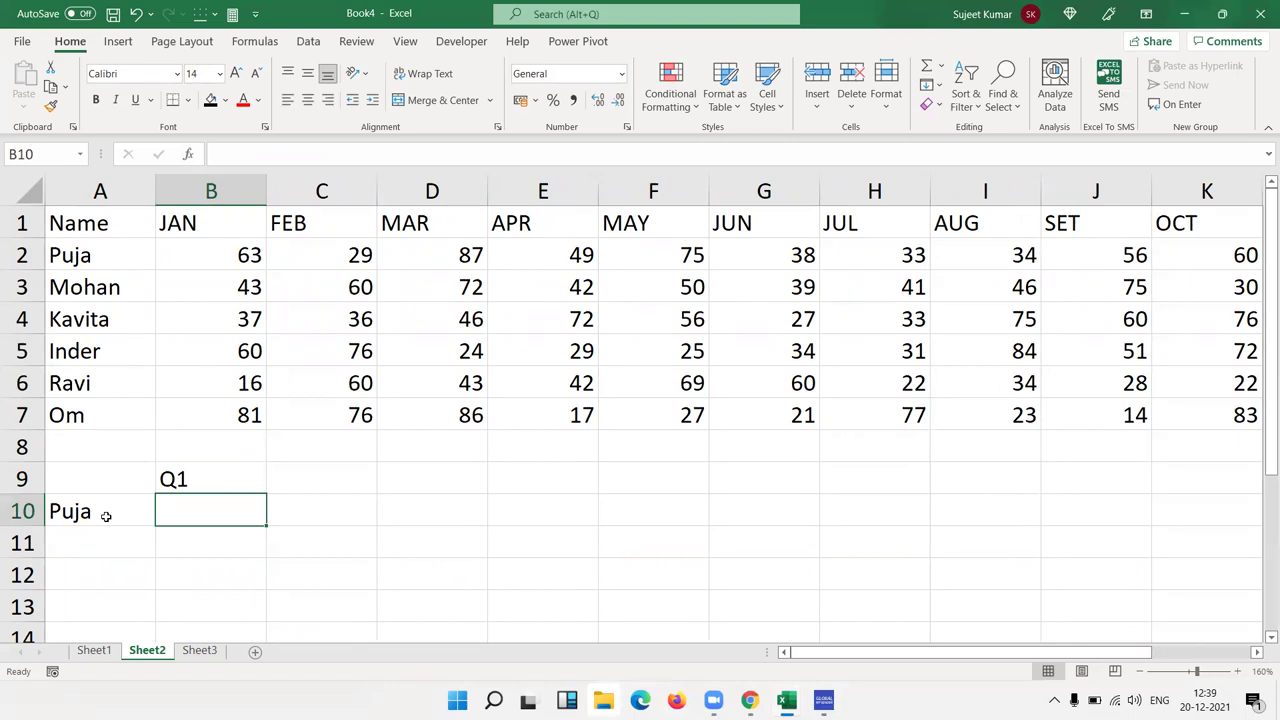
{"action": "left_click_drag", "start_coordinate": [215, 252], "coordinate": [412, 246]}
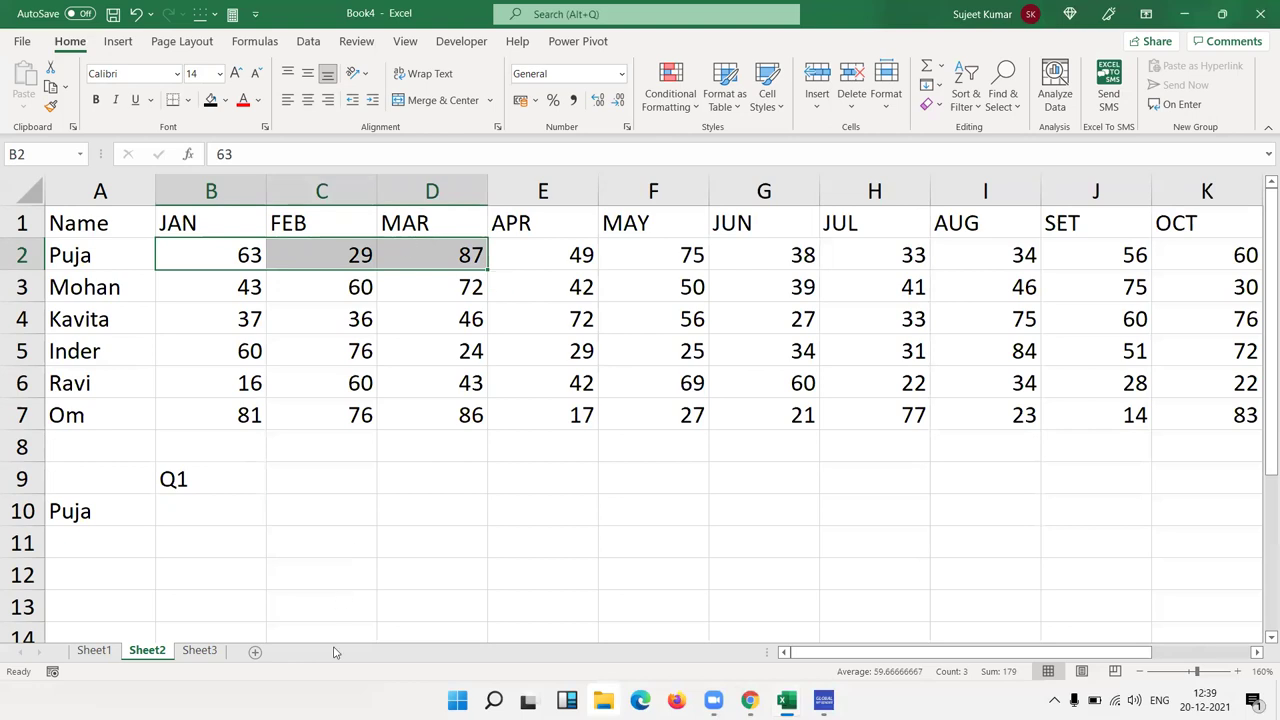
{"action": "left_click", "coordinate": [204, 498]}
{"action": "left_click", "coordinate": [354, 480]}
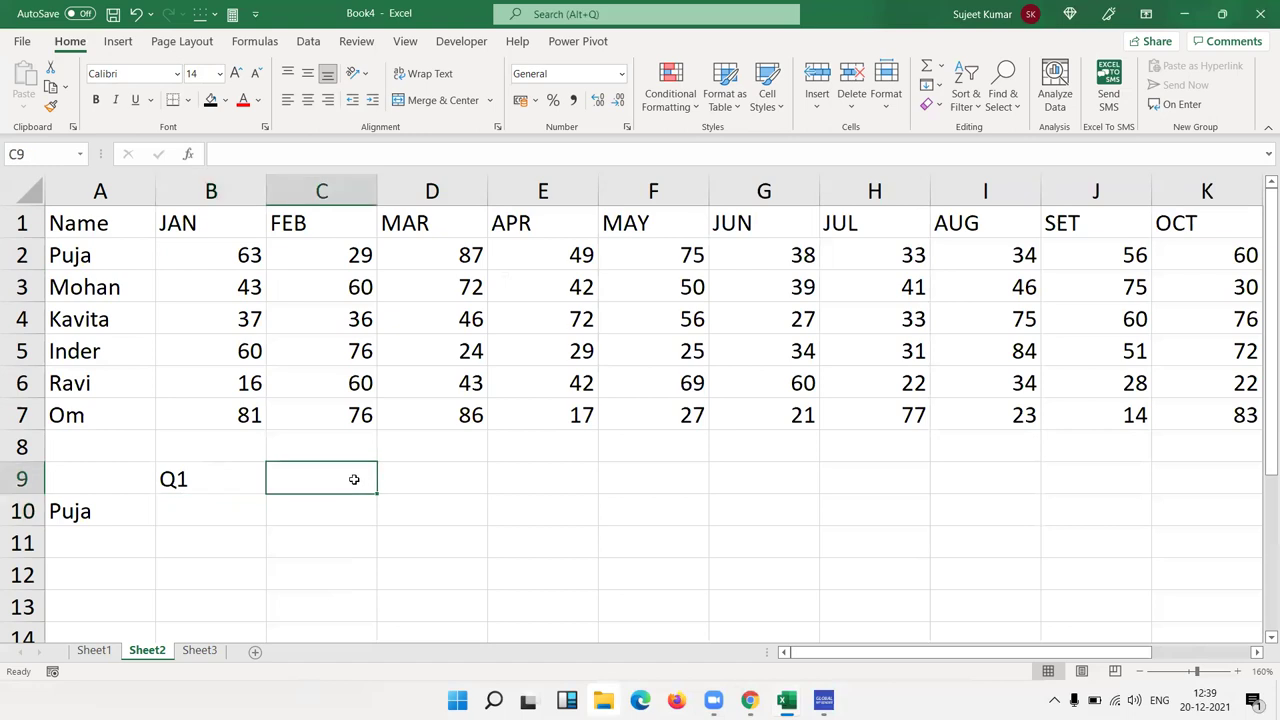
Step: Enter a RIGHT formula in C9 that extracts the quarter number 1 from B9
{"action": "type", "text": "=le"}
{"action": "key", "text": "BackSpace"}
{"action": "key", "text": "BackSpace"}
{"action": "key", "text": "BackSpace"}
{"action": "type", "text": "=ri"}
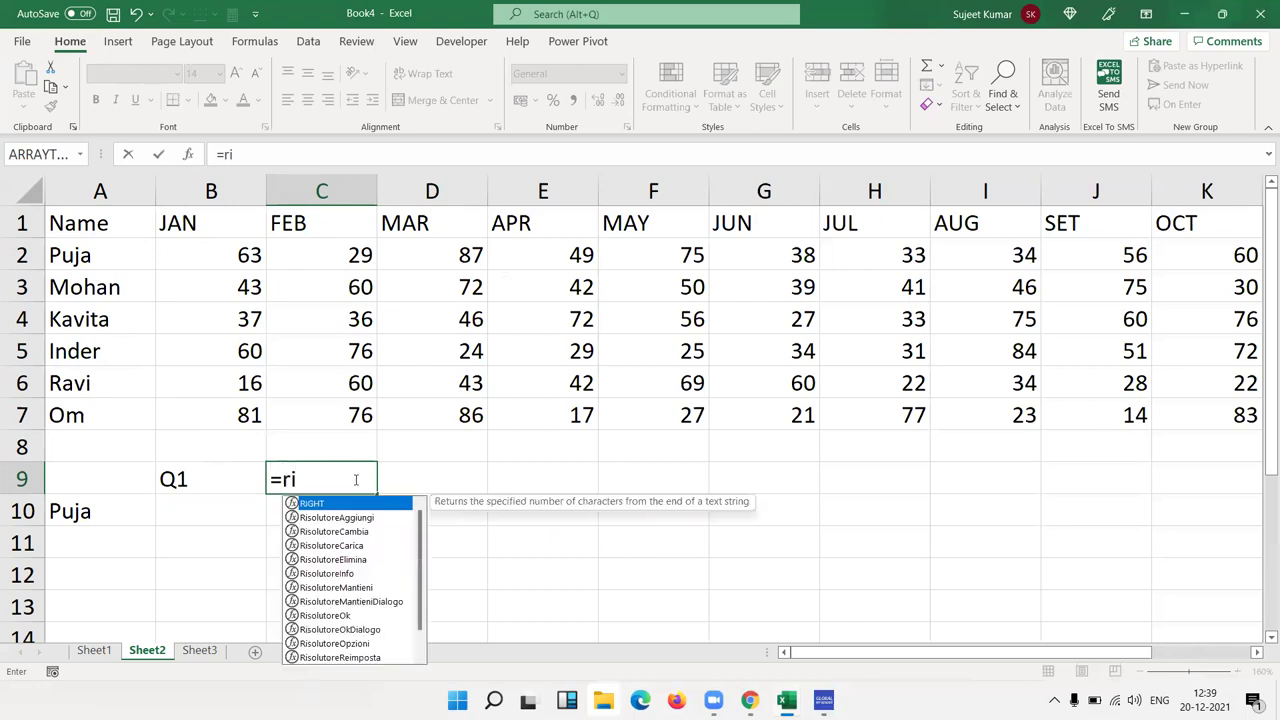
{"action": "key", "text": "Tab"}
{"action": "key", "text": "Left"}
{"action": "key", "text": "Return"}
{"action": "left_click", "coordinate": [354, 479]}
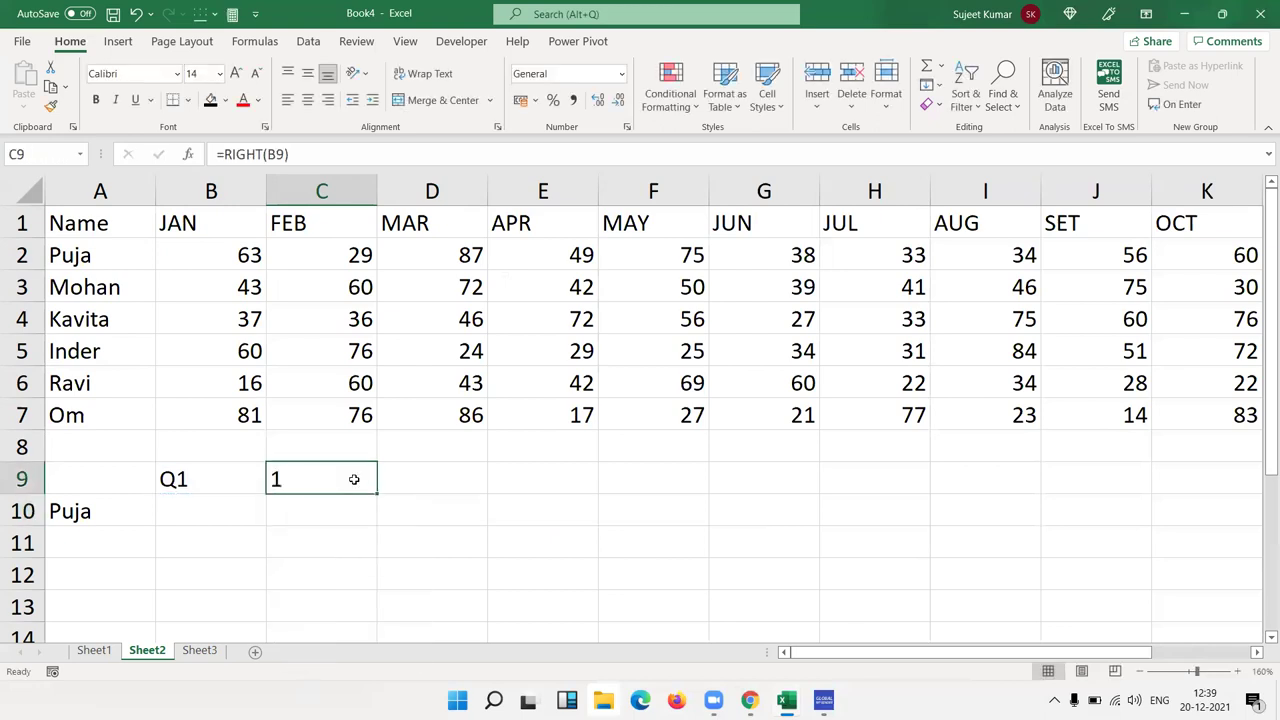
Step: In D9, abandon a CHOOSE attempt and enter JAN instead
{"action": "key", "text": "Tab"}
{"action": "type", "text": "=ch"}
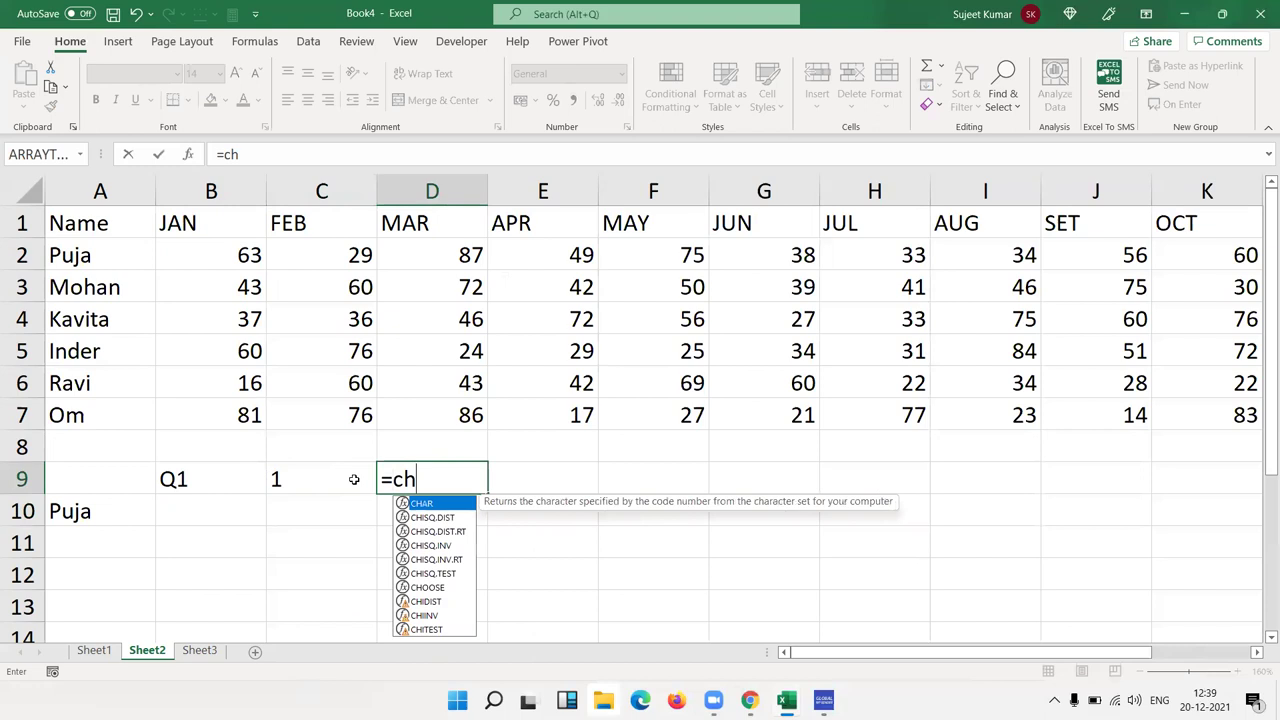
{"action": "type", "text": "oo"}
{"action": "key", "text": "Tab"}
{"action": "key", "text": "Escape"}
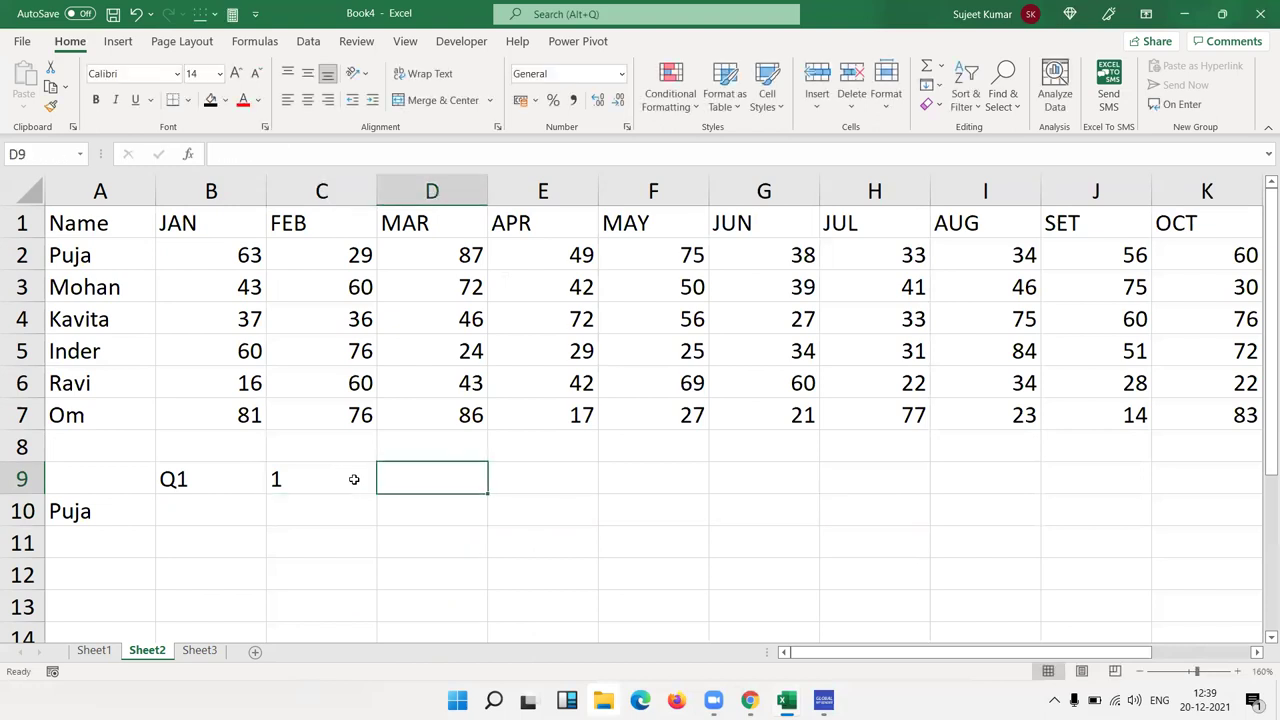
{"action": "type", "text": "JAN"}
{"action": "key", "text": "Return"}
Step: Replace D9's entry with Apr, comparing it against the APR and JUL headers
{"action": "left_click", "coordinate": [354, 479]}
{"action": "key", "text": "Right"}
{"action": "left_click", "coordinate": [553, 226]}
{"action": "left_click", "coordinate": [398, 481]}
{"action": "type", "text": "APr"}
{"action": "key", "text": "Return"}
{"action": "left_click", "coordinate": [398, 481]}
{"action": "left_click", "coordinate": [862, 231]}
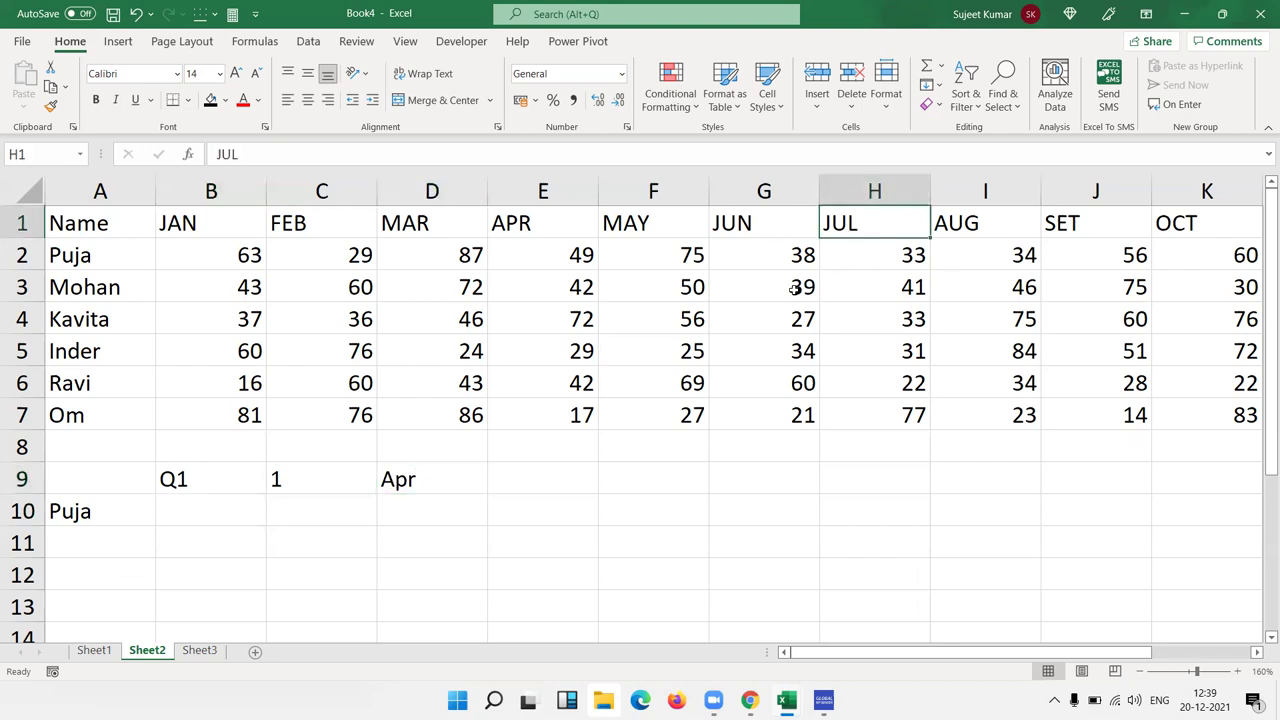
{"action": "left_click", "coordinate": [394, 474]}
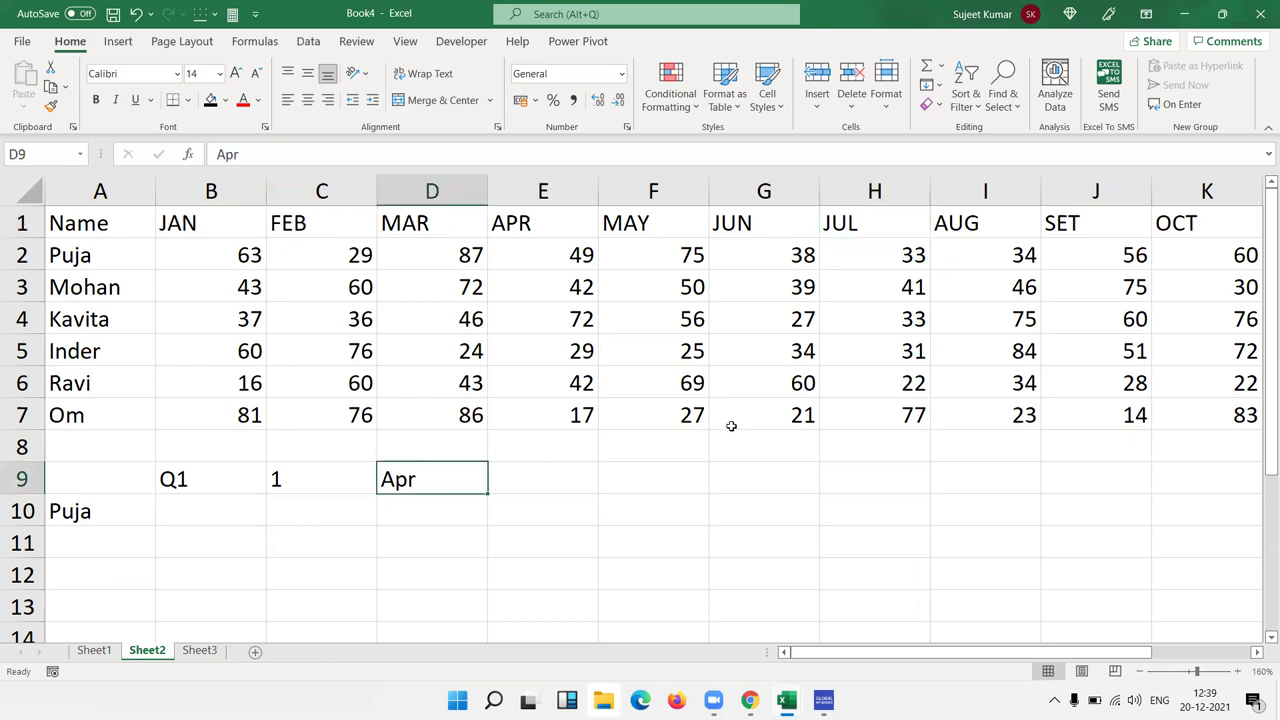
Step: Begin a CHOOSE formula in D9 indexed by C9, listing "JAN" and "APR"
{"action": "type", "text": "=if"}
{"action": "key", "text": "Tab"}
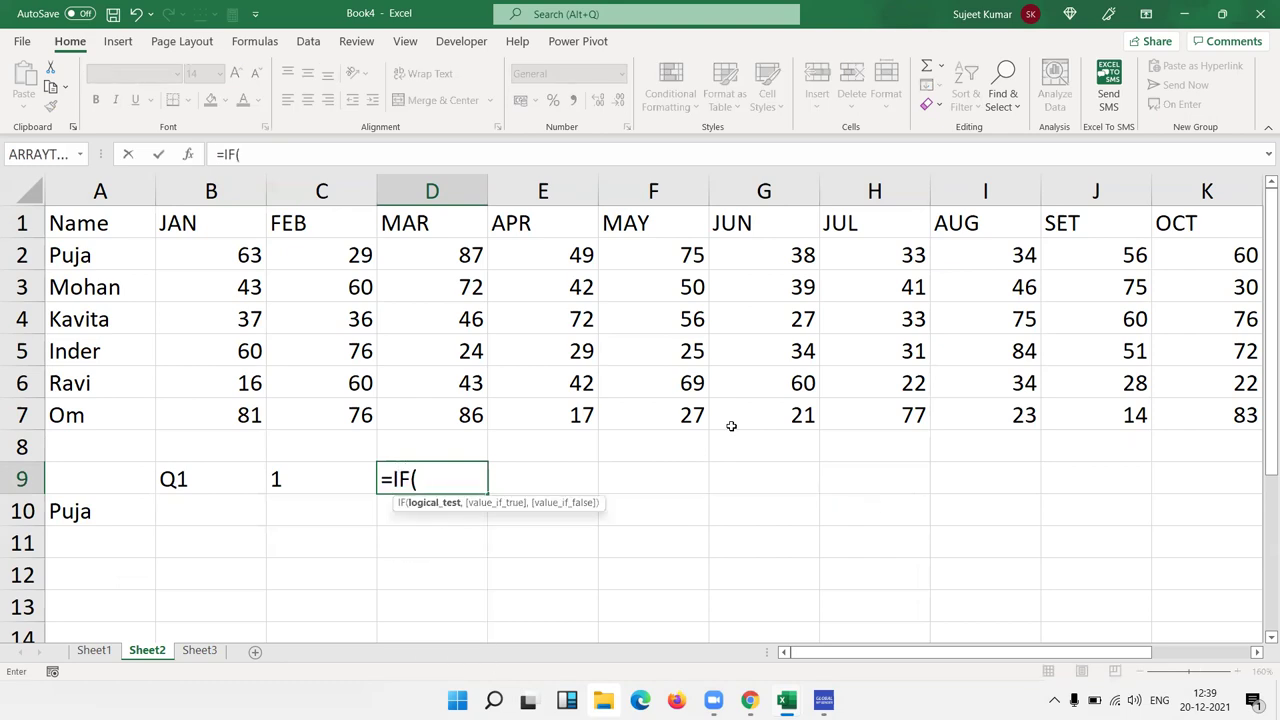
{"action": "key", "text": "BackSpace"}
{"action": "key", "text": "BackSpace"}
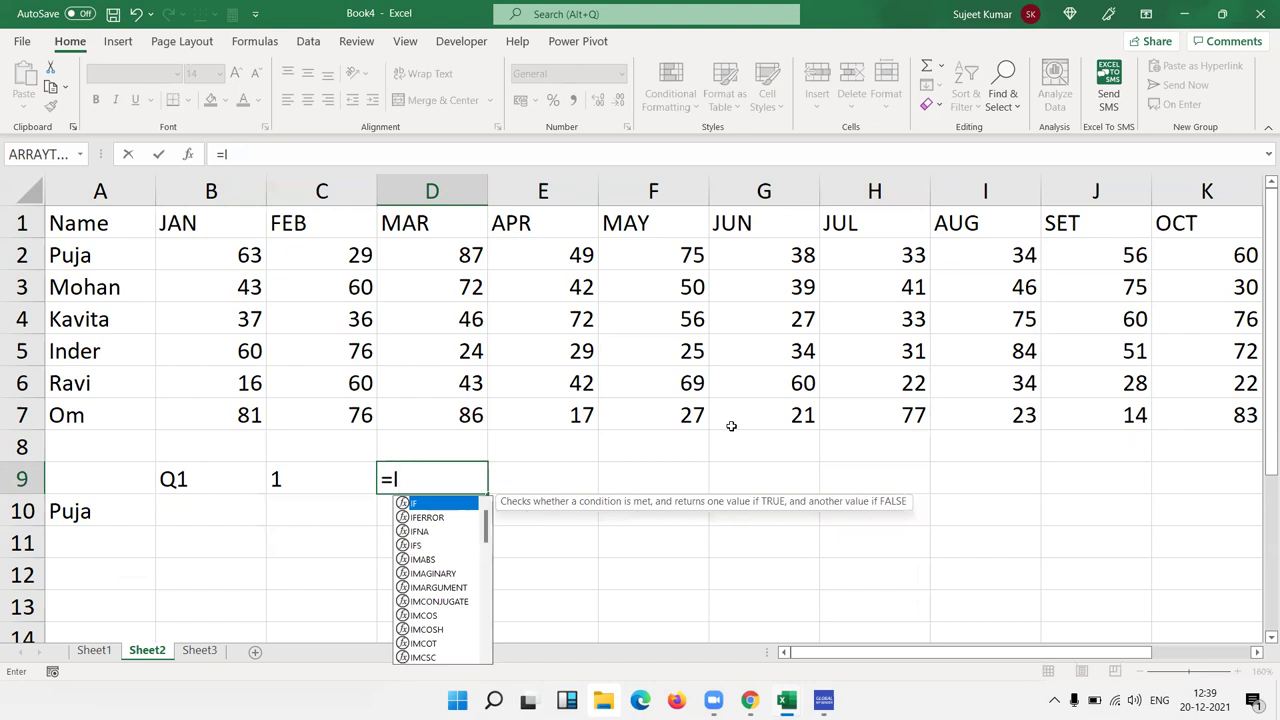
{"action": "key", "text": "BackSpace"}
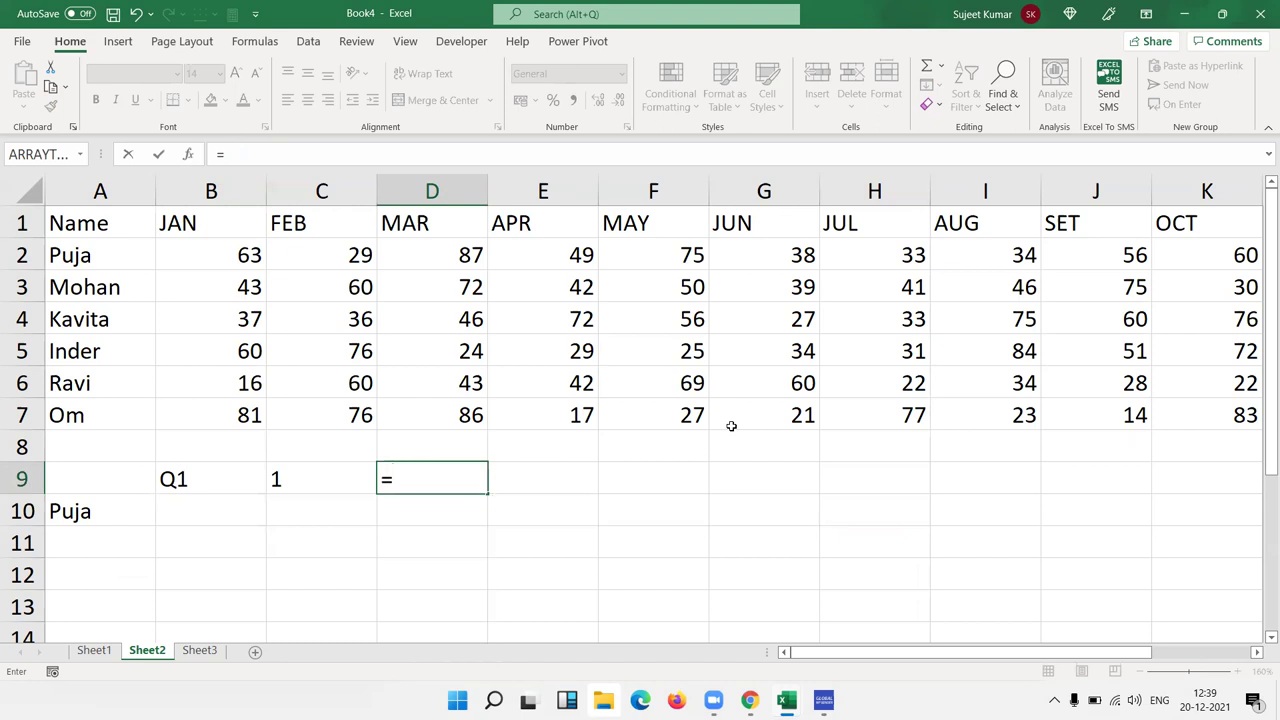
{"action": "type", "text": "ch"}
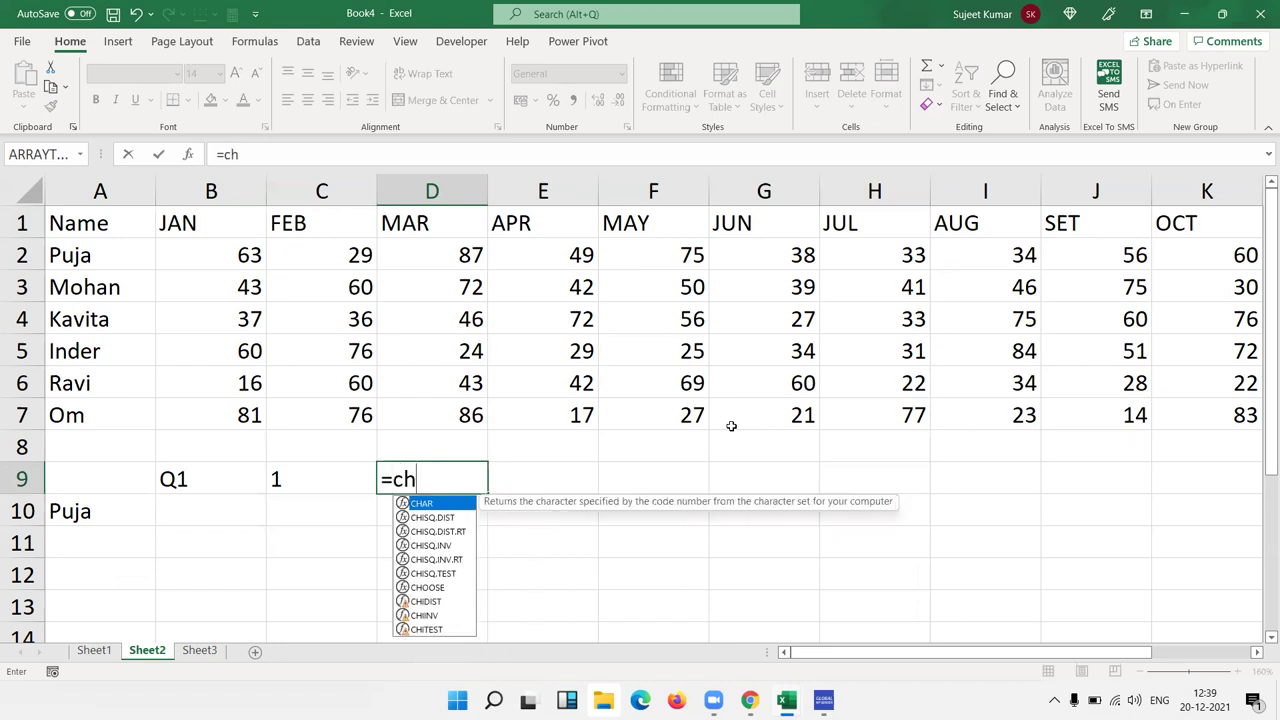
{"action": "type", "text": "oo"}
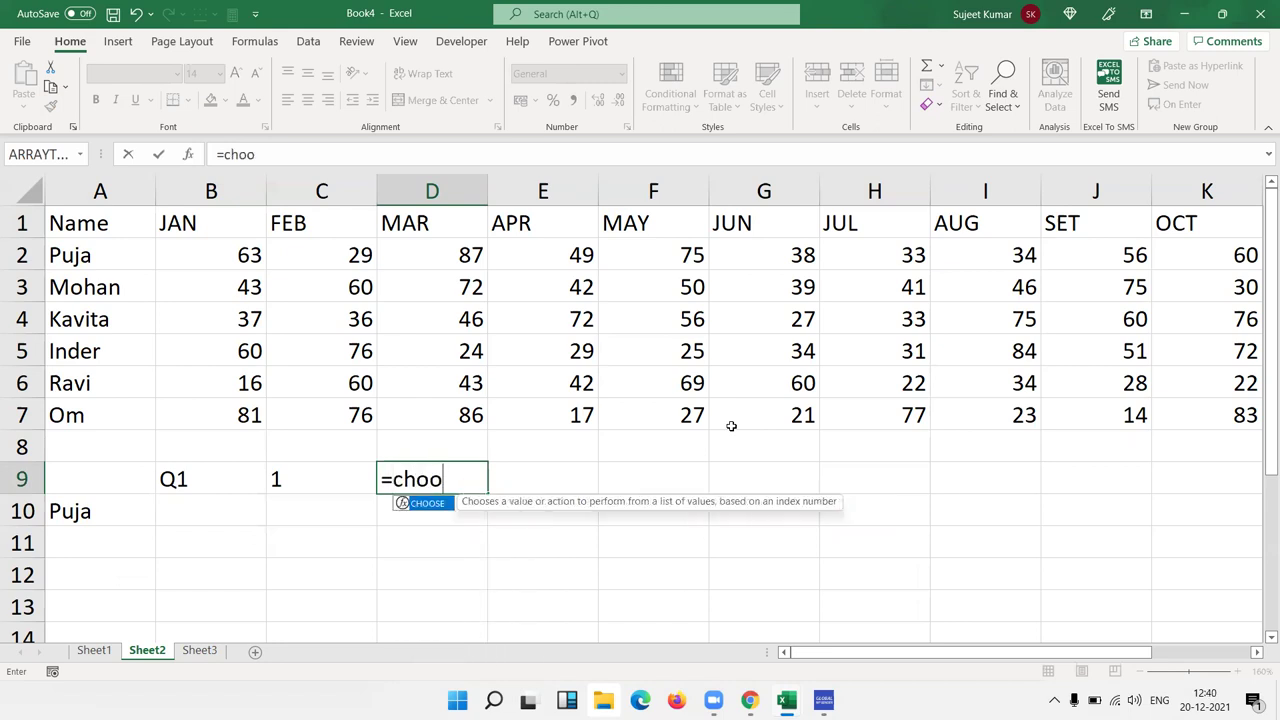
{"action": "key", "text": "Tab"}
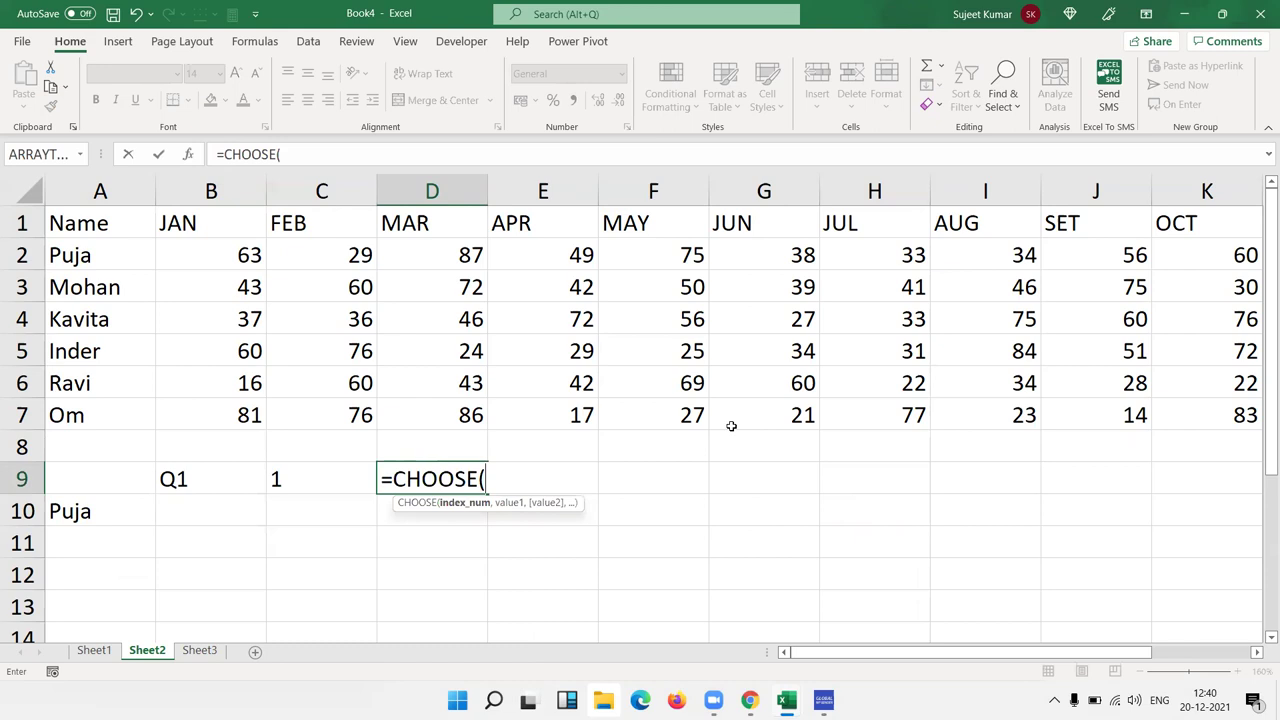
{"action": "left_click", "coordinate": [310, 475]}
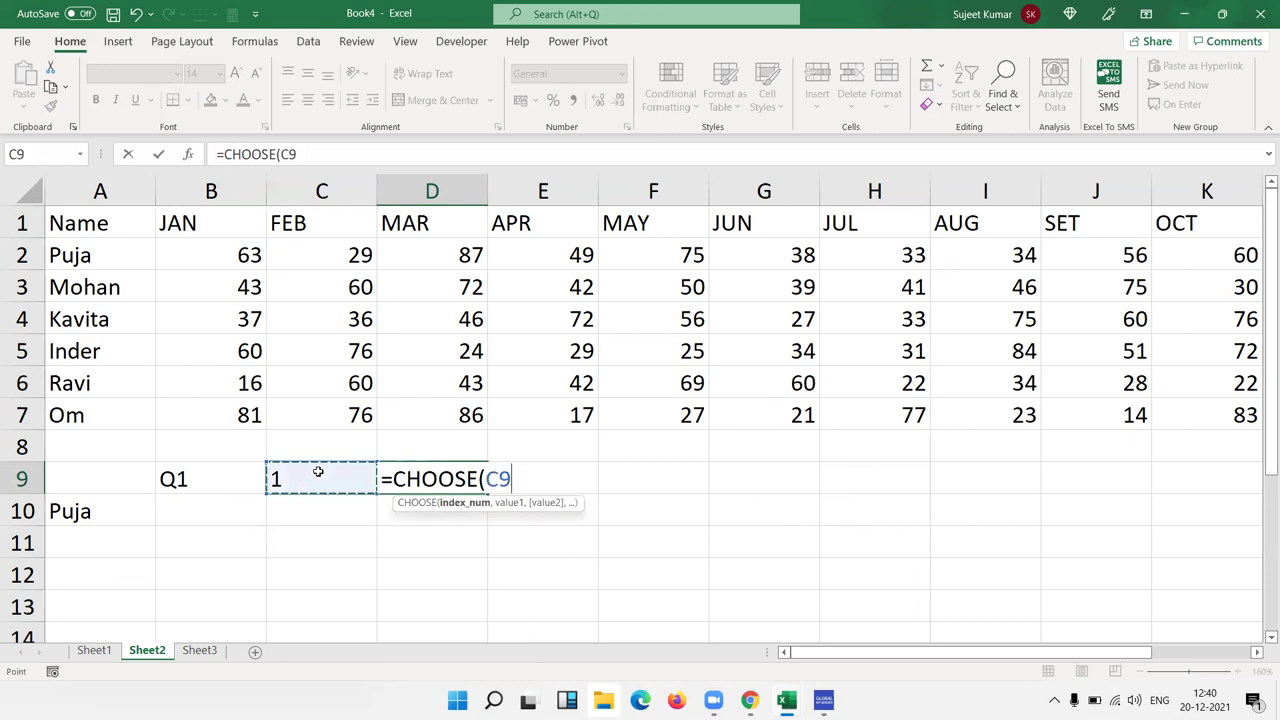
{"action": "type", "text": ",\"JAN\",\"APR\","}
Step: Fix typos and finish with "JUL" and "OCT", committing =CHOOSE(C9,"JAN","APR","JUL","OCT")
{"action": "key", "text": "BackSpace"}
{"action": "type", "text": ",\"Ma"}
{"action": "key", "text": "BackSpace"}
{"action": "key", "text": "BackSpace"}
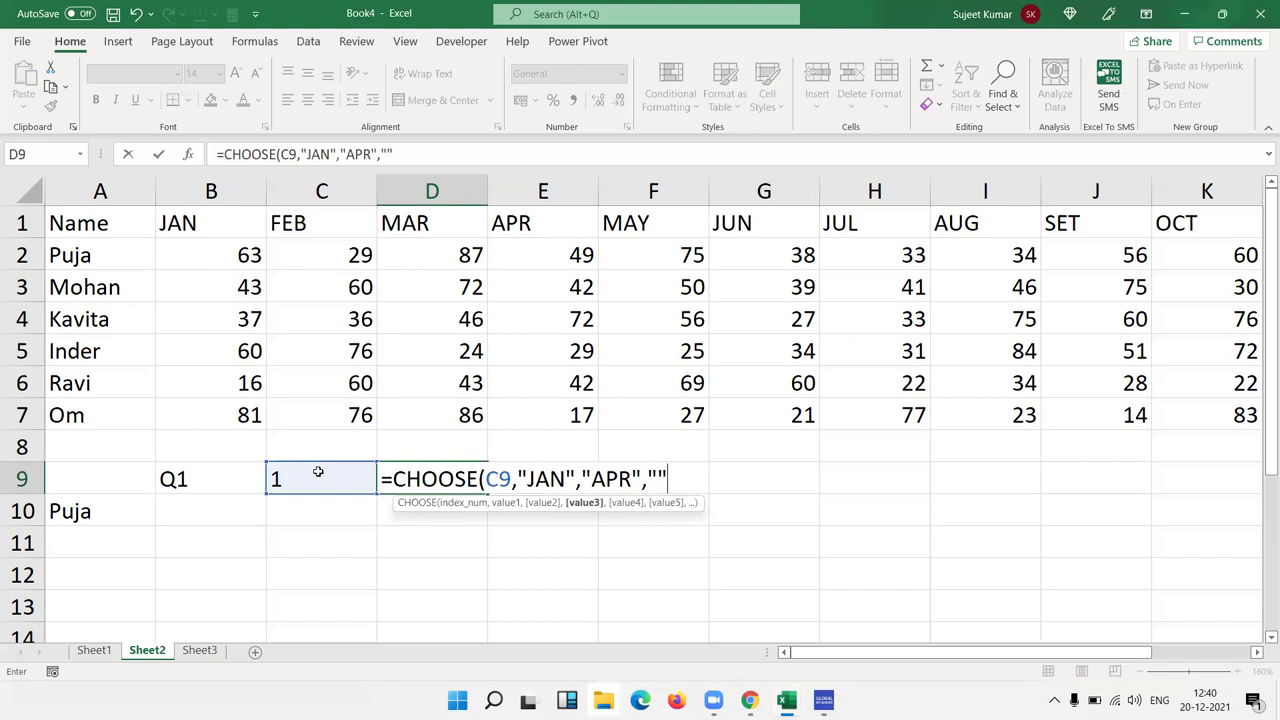
{"action": "type", "text": "J"}
{"action": "type", "text": "UL\","}
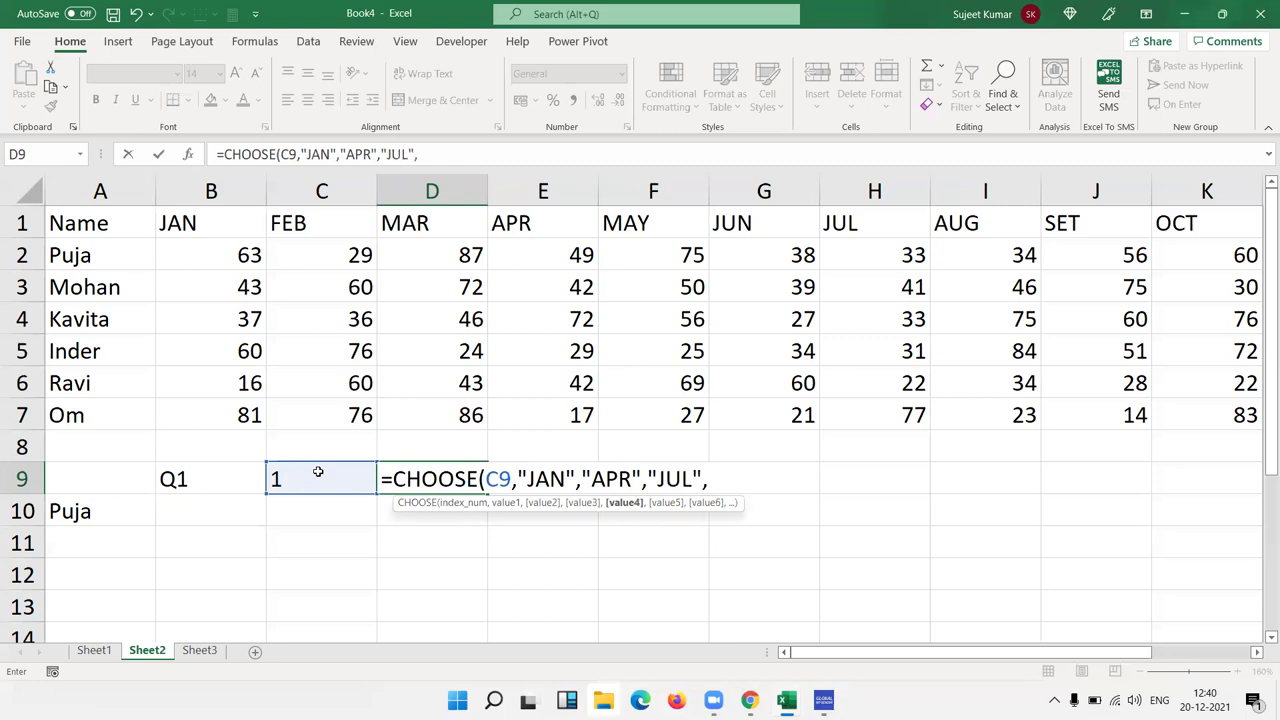
{"action": "type", "text": "\""}
{"action": "type", "text": "SPe"}
{"action": "key", "text": "BackSpace"}
{"action": "key", "text": "BackSpace"}
{"action": "type", "text": "EP"}
{"action": "key", "text": "BackSpace"}
{"action": "key", "text": "BackSpace"}
{"action": "key", "text": "BackSpace"}
{"action": "type", "text": "OCT:"}
{"action": "key", "text": "BackSpace"}
{"action": "type", "text": "\")"}
{"action": "key", "text": "Return"}
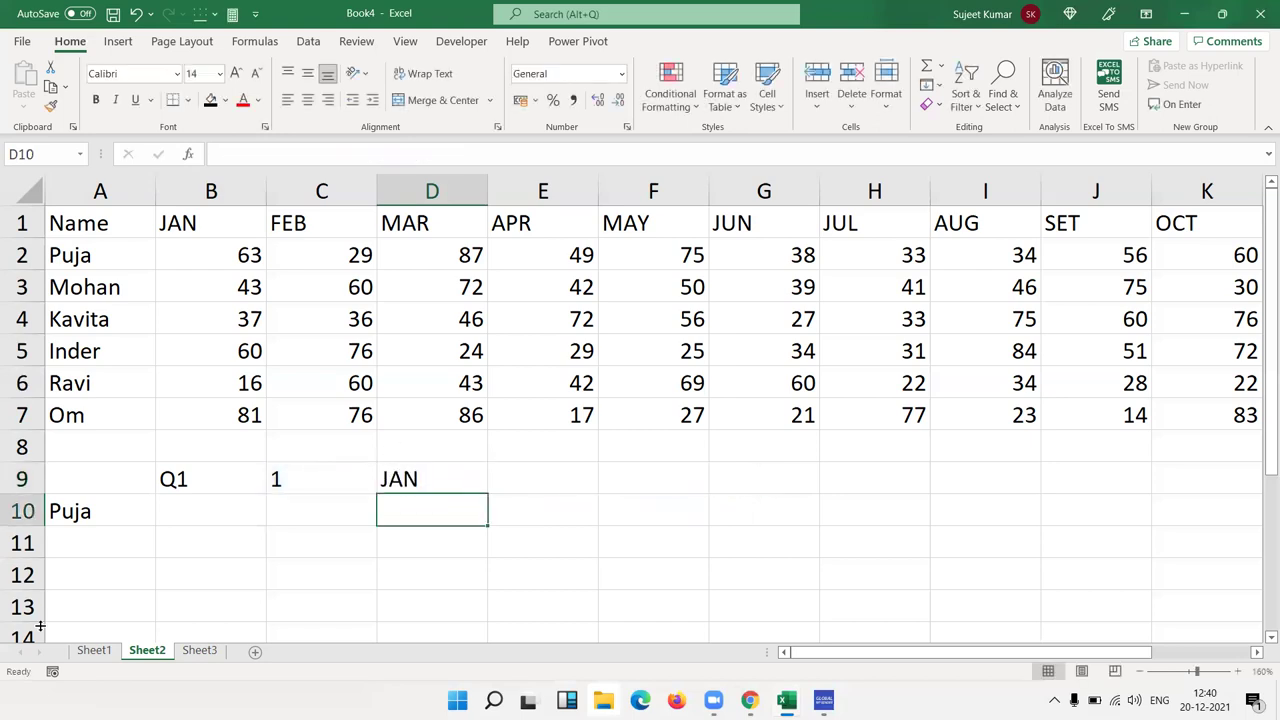
{"action": "double_click", "coordinate": [1088, 215]}
Step: Correct the J1 header from SET to SEP
{"action": "key", "text": "BackSpace"}
{"action": "type", "text": "P"}
{"action": "key", "text": "Return"}
Step: Enter Q2, then Q3, in B9 so D9 returns APR and JUL
{"action": "key", "text": "Left"}
{"action": "key", "text": "Left"}
{"action": "key", "text": "Left"}
{"action": "key", "text": "Left"}
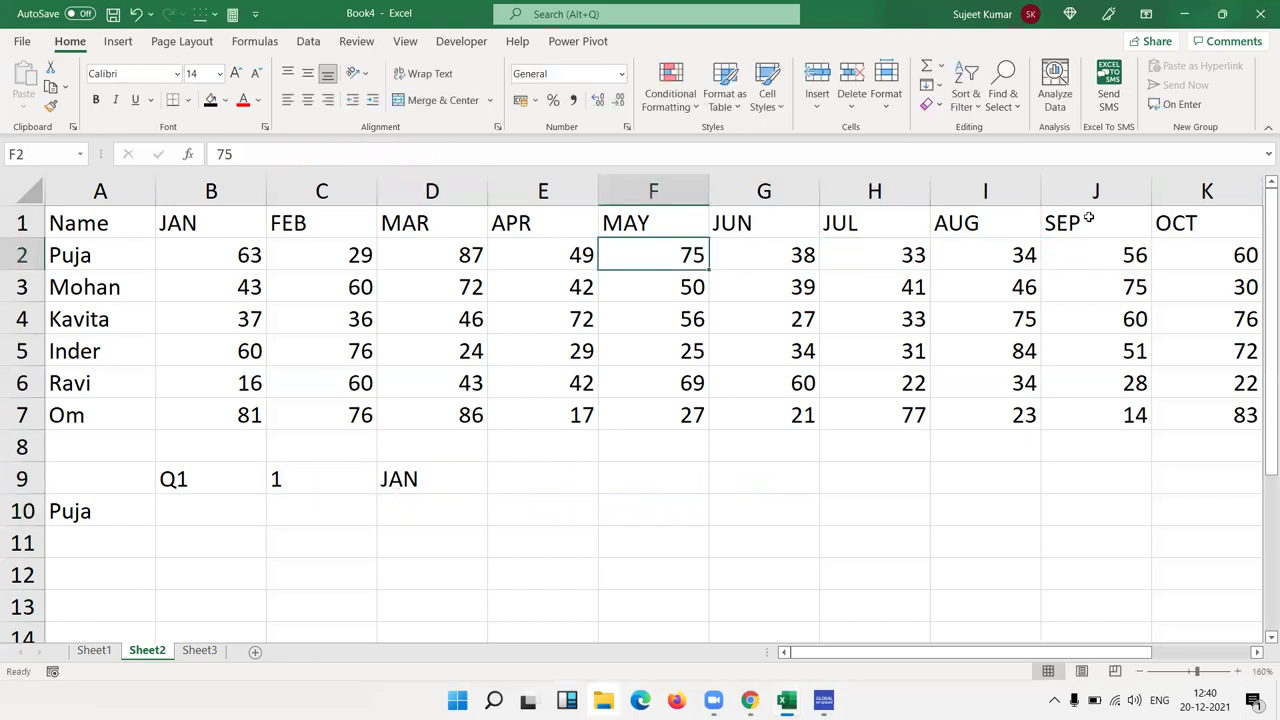
{"action": "key", "text": "Left"}
{"action": "key", "text": "Left"}
{"action": "key", "text": "Down"}
{"action": "key", "text": "Down"}
{"action": "key", "text": "Down"}
{"action": "key", "text": "Down"}
{"action": "key", "text": "Down"}
{"action": "key", "text": "Down"}
{"action": "key", "text": "Down"}
{"action": "key", "text": "Left"}
{"action": "key", "text": "Left"}
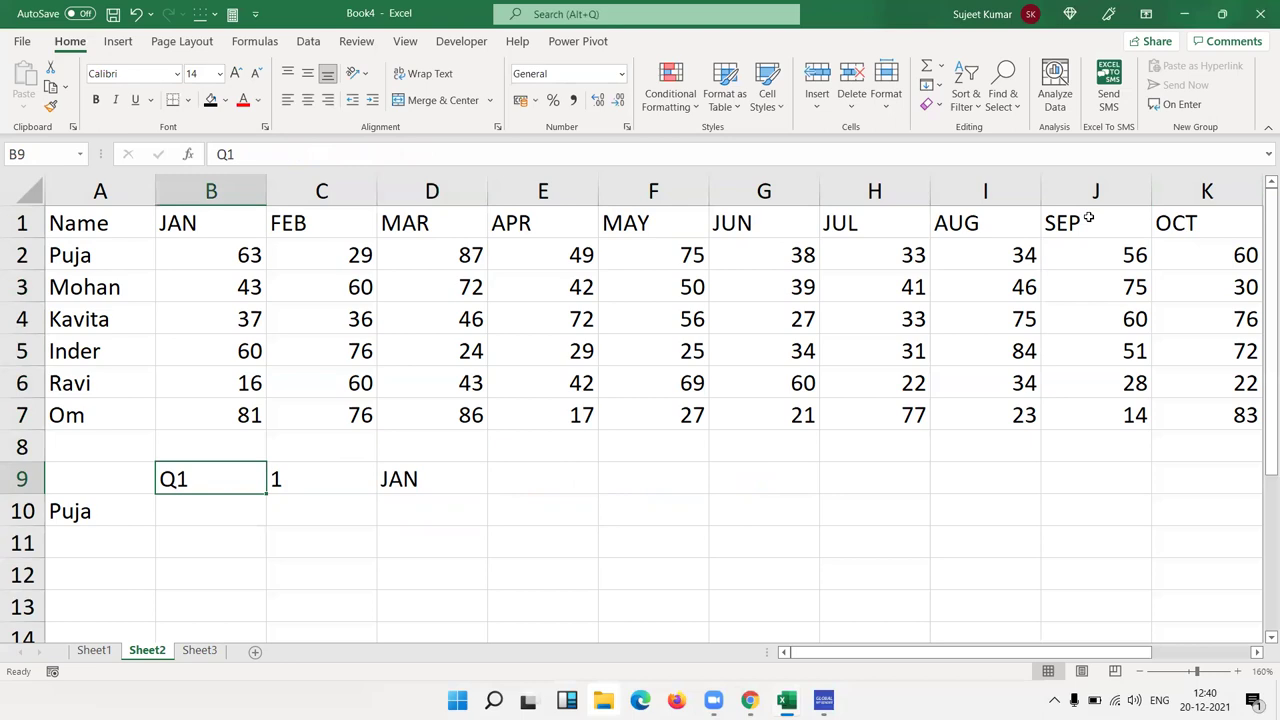
{"action": "type", "text": "Q2"}
{"action": "key", "text": "Return"}
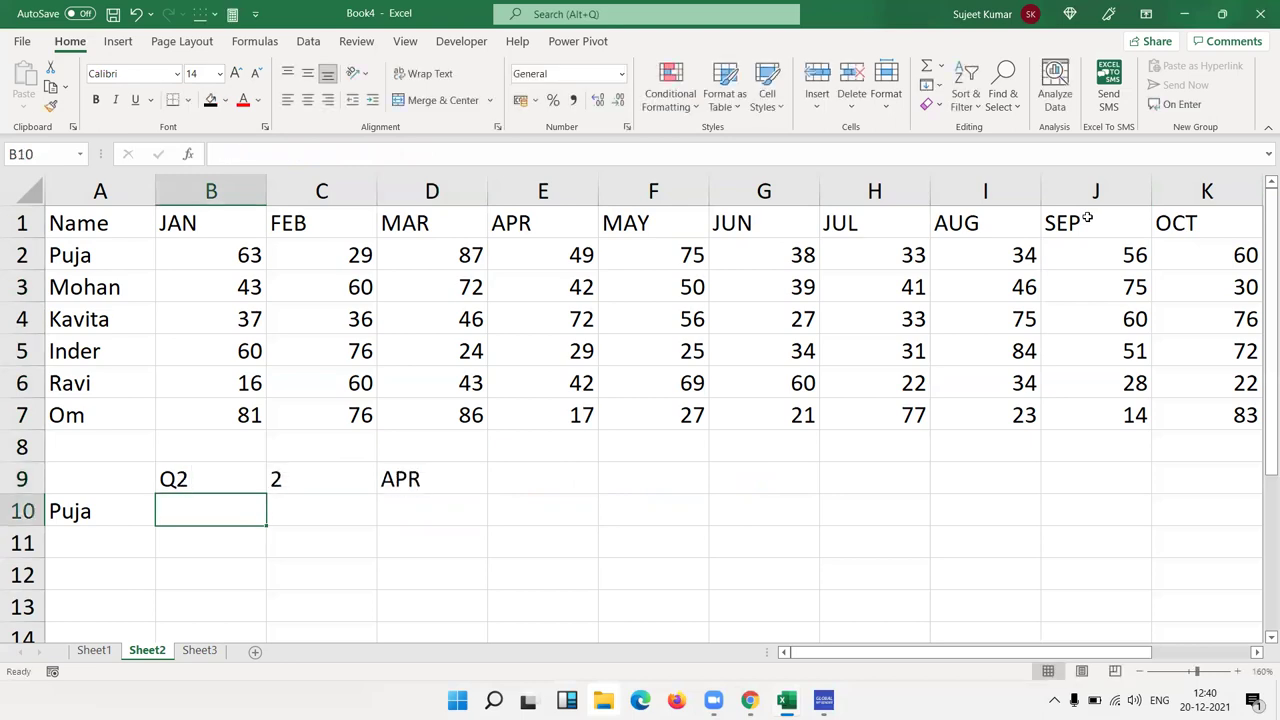
{"action": "key", "text": "Up"}
{"action": "type", "text": "Q3"}
{"action": "key", "text": "Return"}
Step: Enter Q4, then Q1, in B9, giving OCT and finally JAN again
{"action": "key", "text": "Up"}
{"action": "type", "text": "Q4"}
{"action": "key", "text": "Return"}
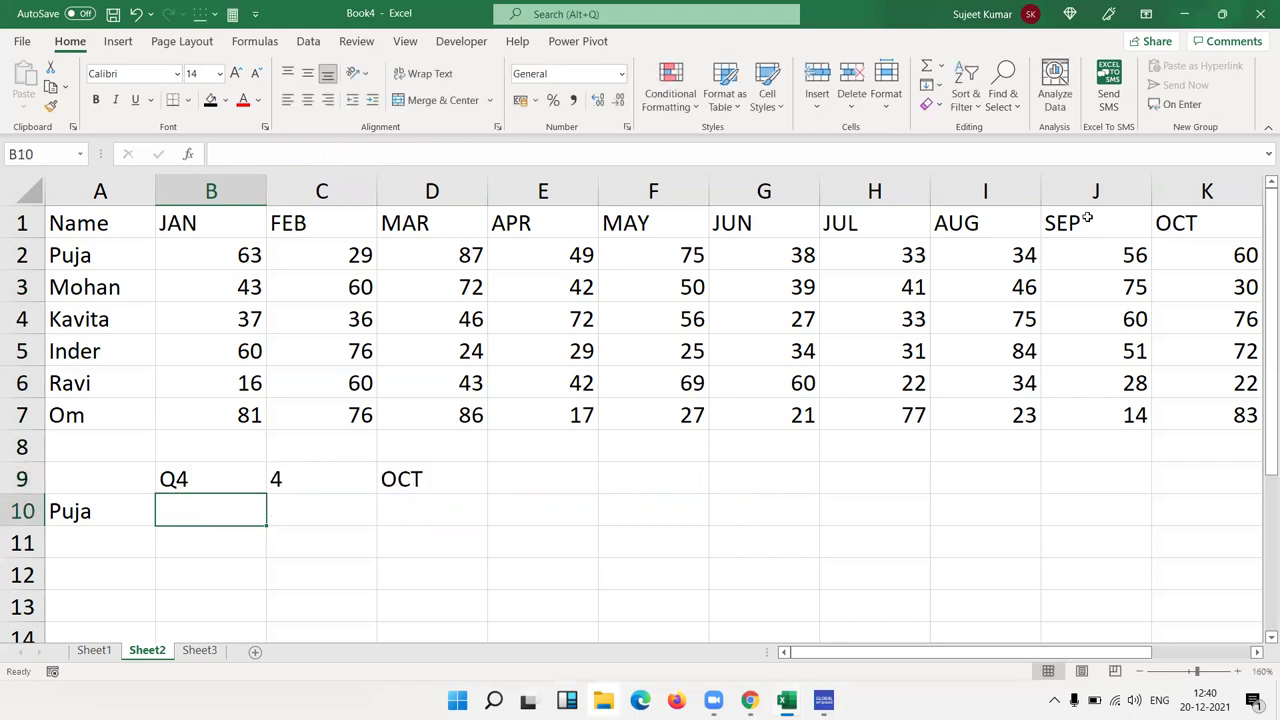
{"action": "key", "text": "Up"}
{"action": "type", "text": "Q1"}
{"action": "key", "text": "Return"}
{"action": "key", "text": "Up"}
Step: Enter =MATCH(D9,1:1,0) in E9, returning 2 as JAN's position in row 1
{"action": "key", "text": "Right"}
{"action": "key", "text": "Right"}
{"action": "key", "text": "Right"}
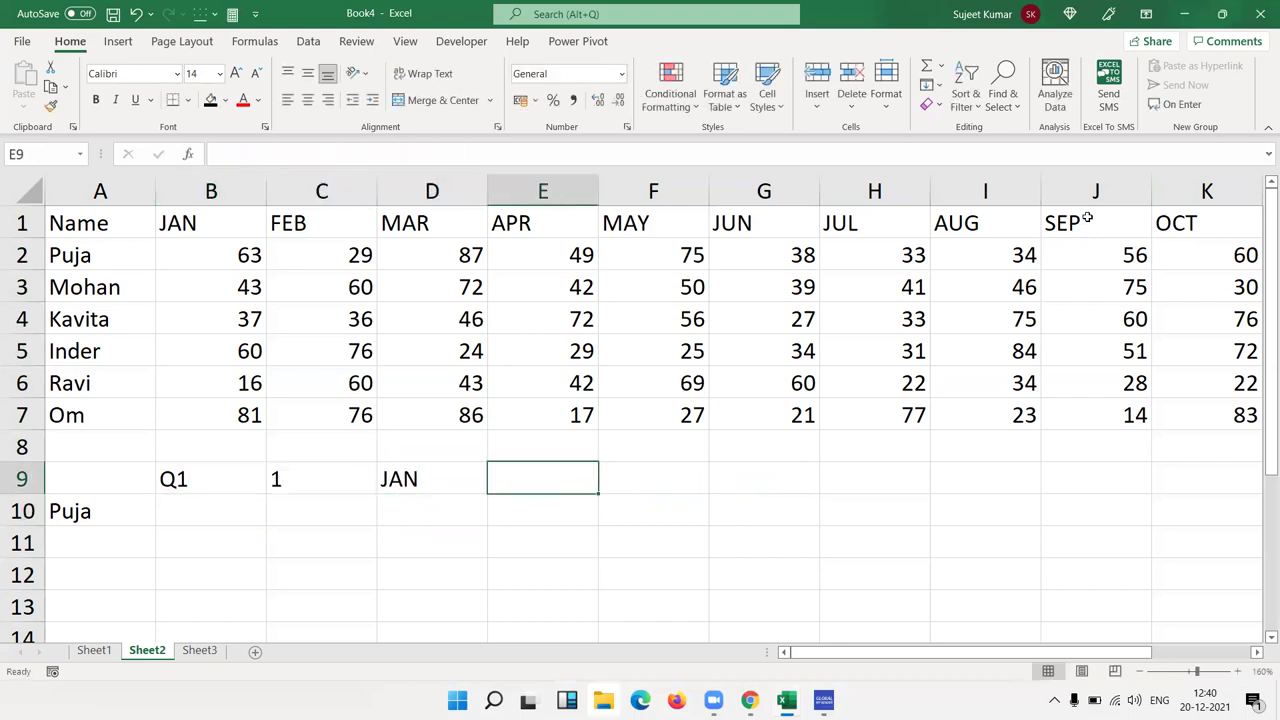
{"action": "type", "text": "=mat"}
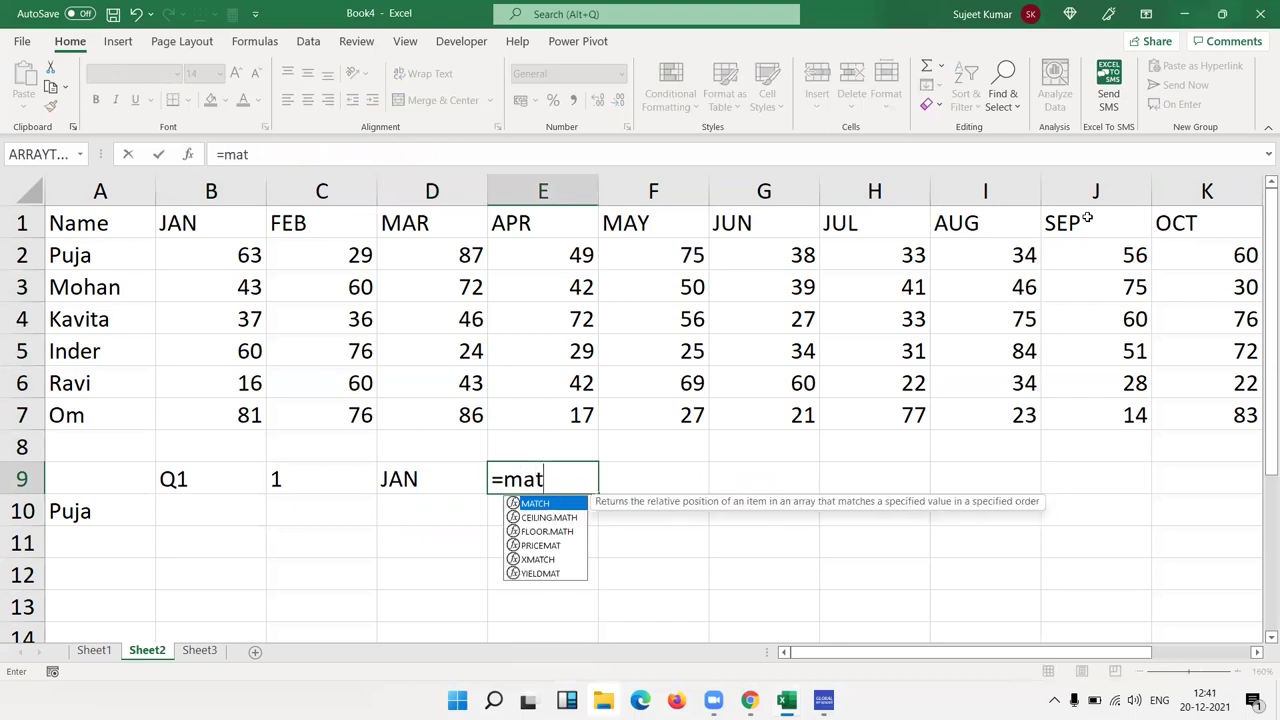
{"action": "key", "text": "Tab"}
{"action": "key", "text": "Left"}
{"action": "type", "text": ","}
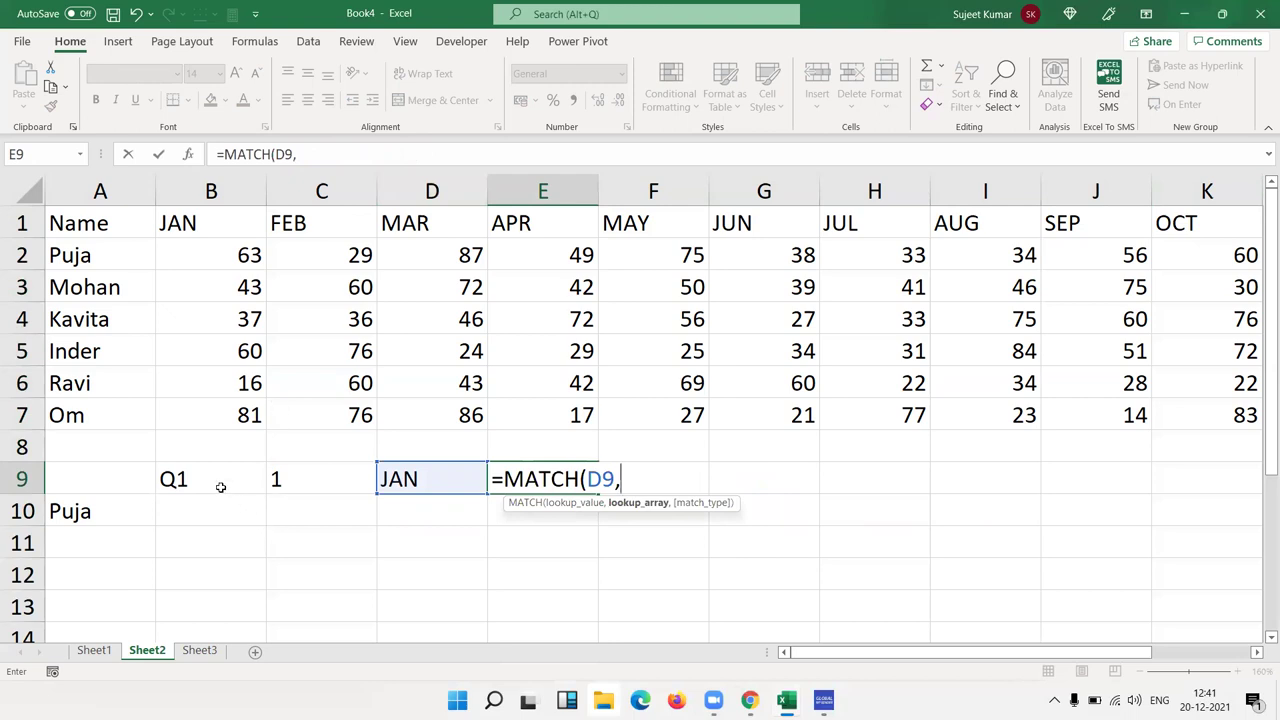
{"action": "left_click", "coordinate": [20, 222]}
{"action": "type", "text": ",0"}
{"action": "key", "text": "Return"}
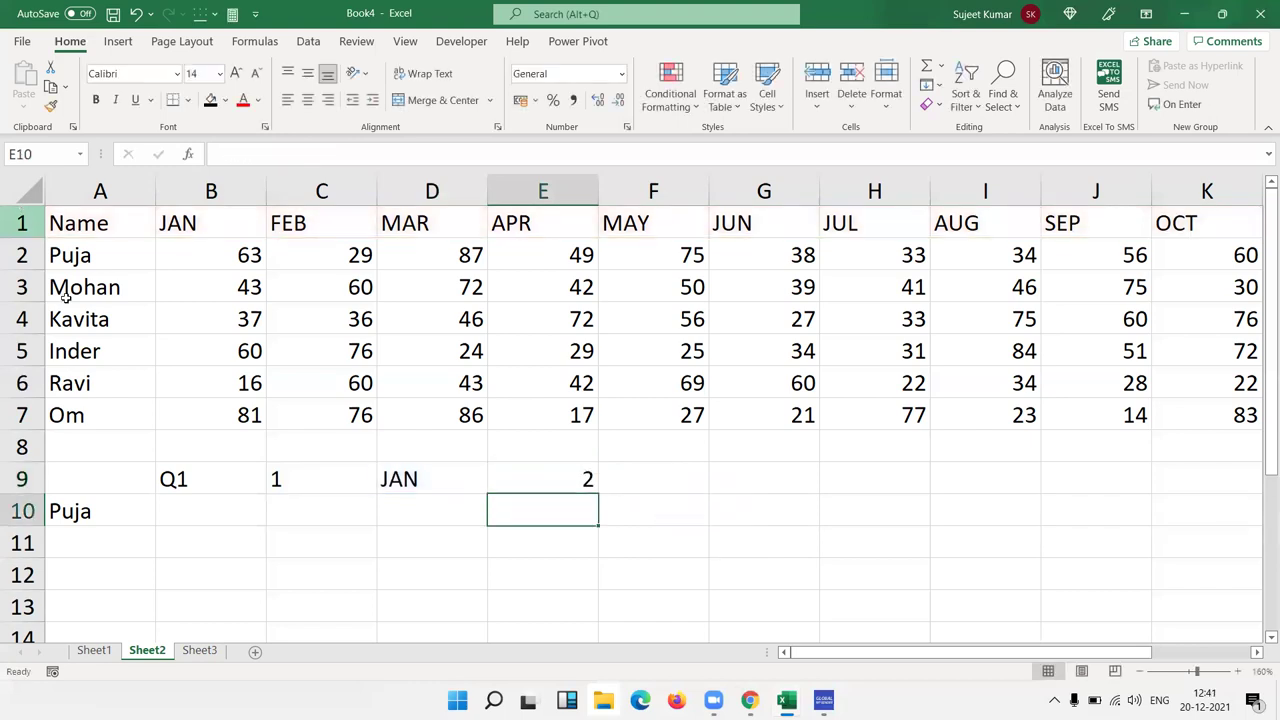
{"action": "left_click", "coordinate": [191, 210]}
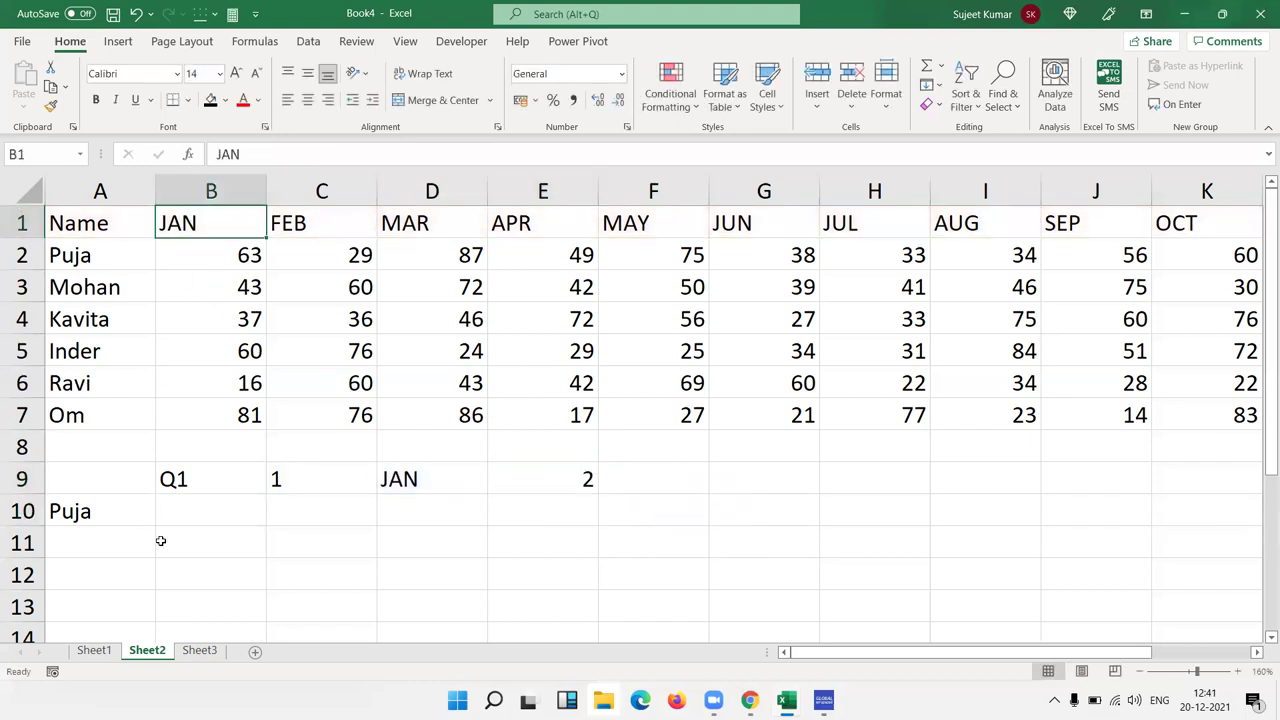
Step: Enter =MATCH(A10,A1:A7,0) in B10, returning 2 as the name's row position
{"action": "left_click", "coordinate": [185, 510]}
{"action": "type", "text": "=ma"}
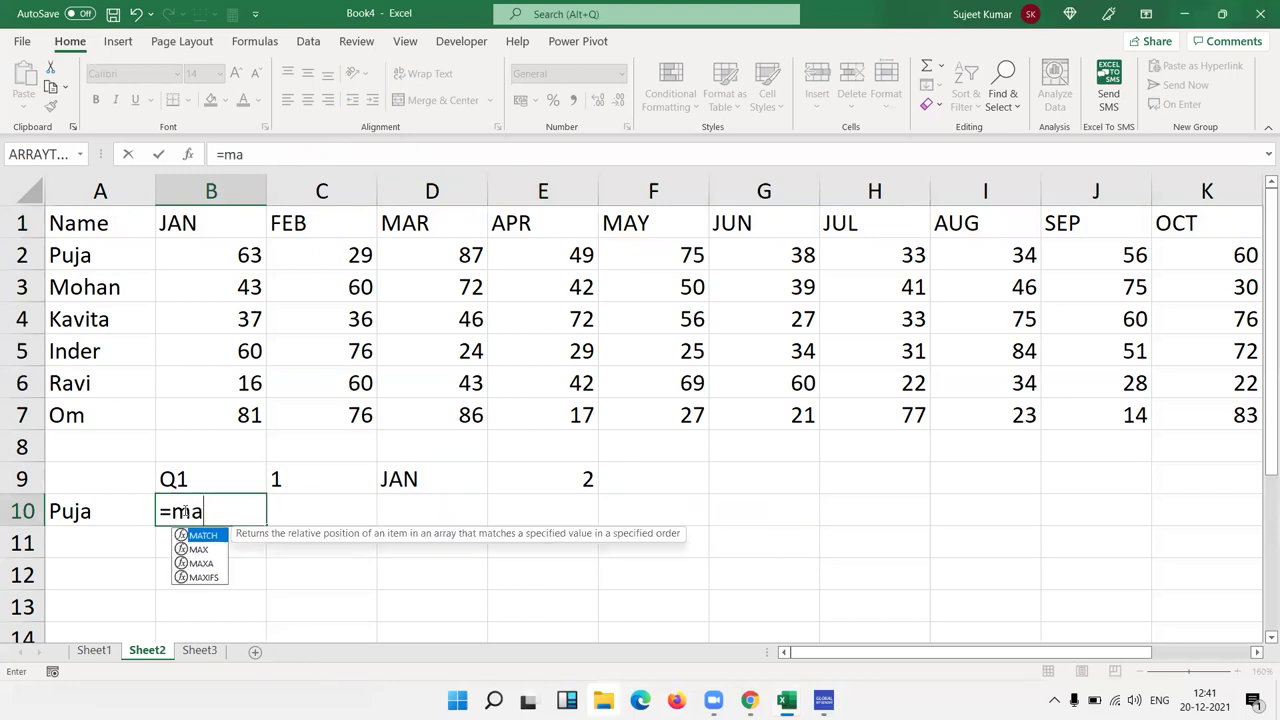
{"action": "key", "text": "Tab"}
{"action": "left_click", "coordinate": [121, 516]}
{"action": "type", "text": ","}
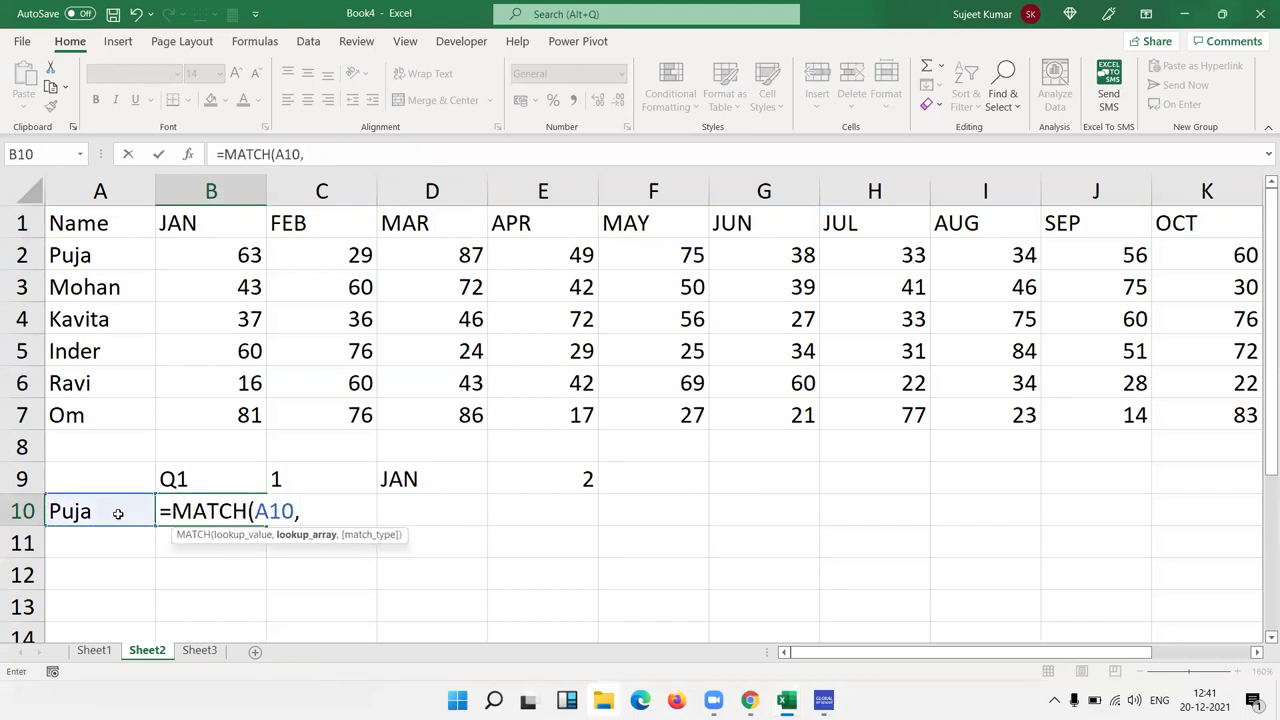
{"action": "left_click_drag", "start_coordinate": [84, 416], "coordinate": [86, 209]}
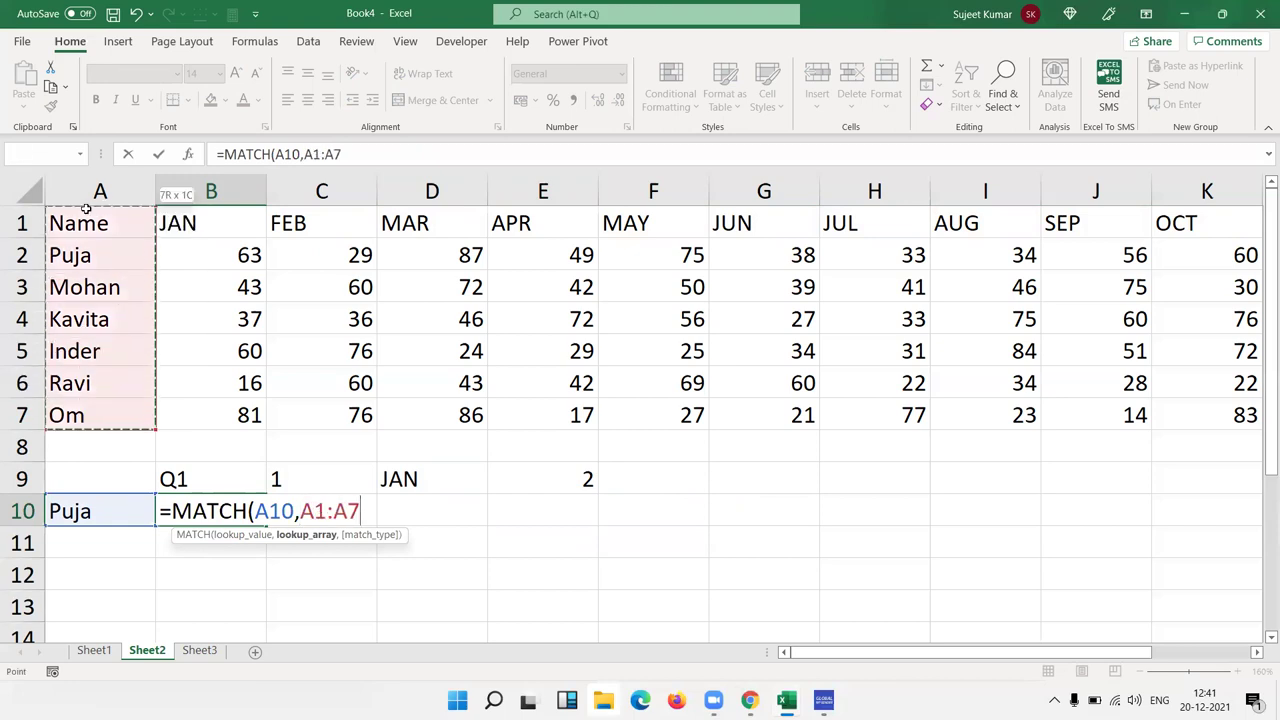
{"action": "type", "text": ",0"}
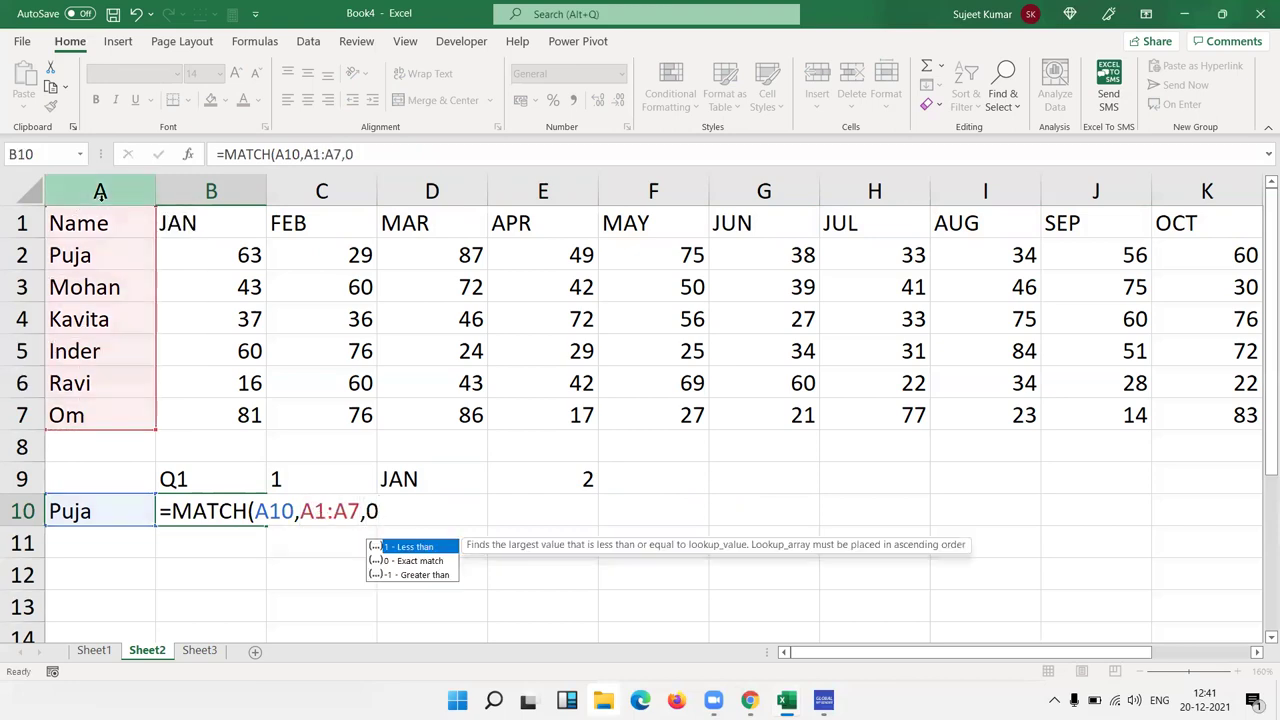
{"action": "key", "text": "Return"}
{"action": "key", "text": "Up"}
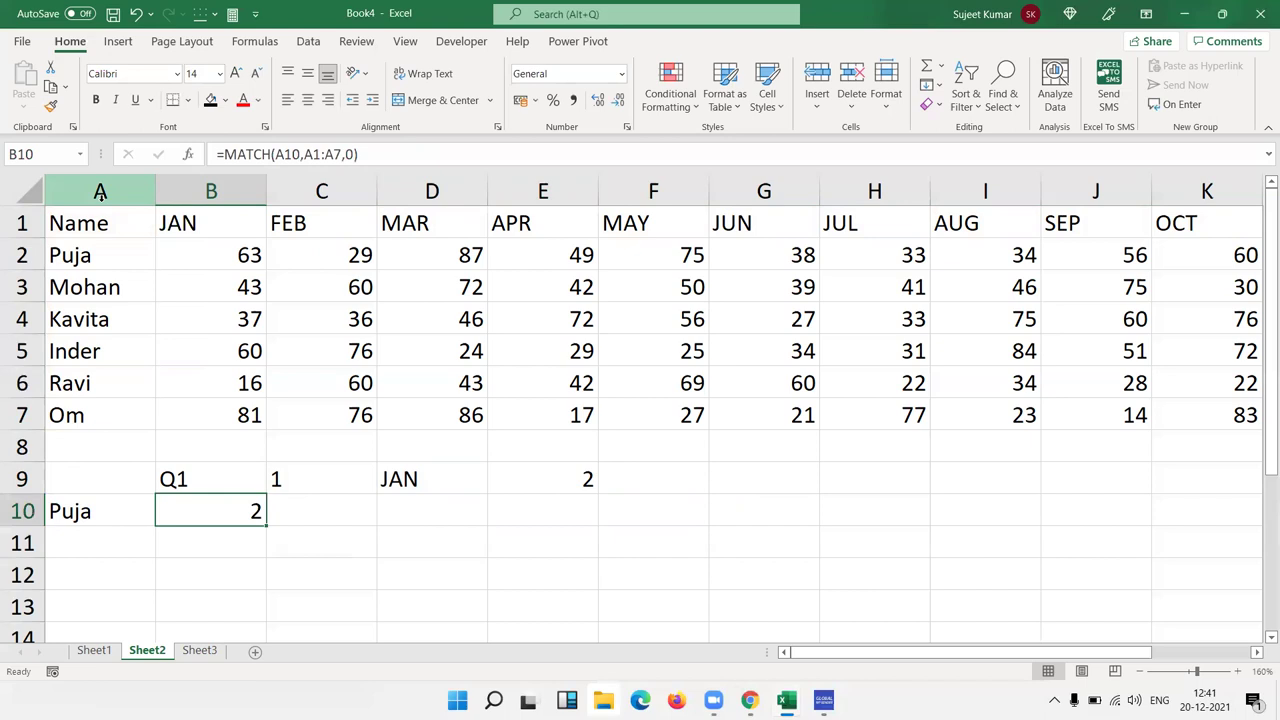
Step: Review the MATCH formulas in E9 and B10, then the ADDRESS example in Sheet1's D3, and return to Sheet2
{"action": "left_click", "coordinate": [524, 484]}
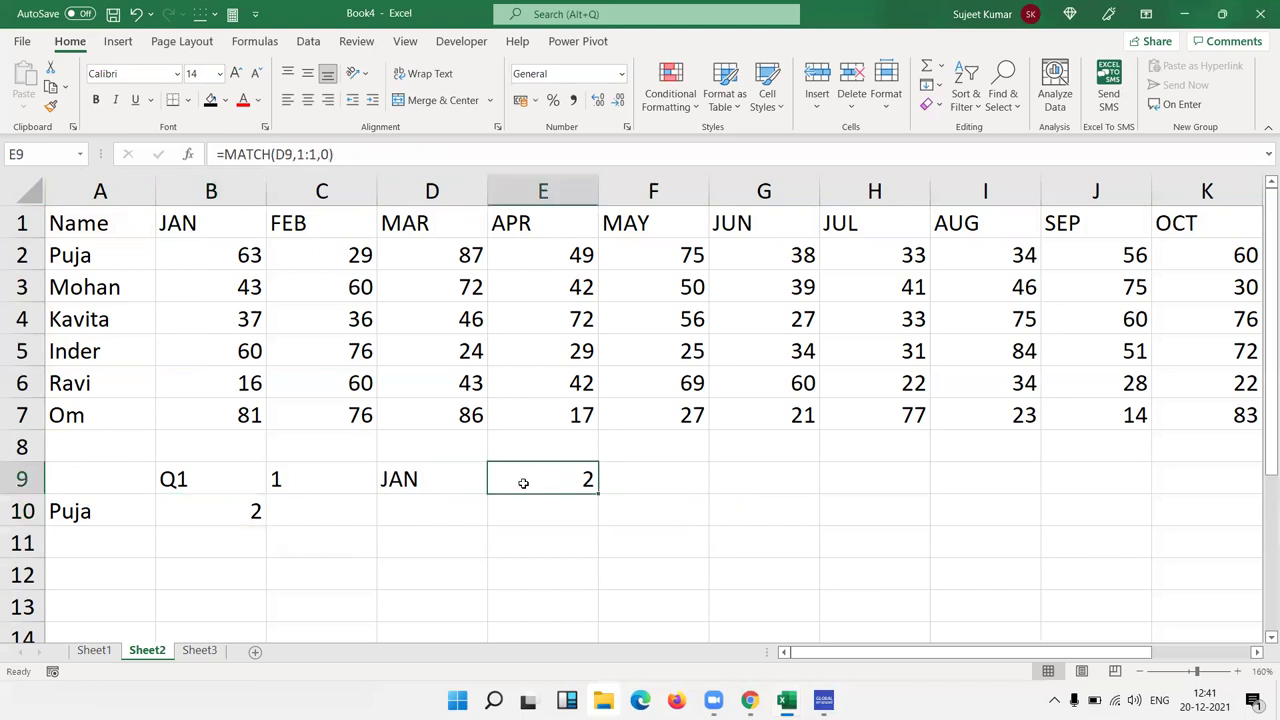
{"action": "left_click", "coordinate": [223, 513]}
{"action": "left_click", "coordinate": [108, 653]}
{"action": "left_click", "coordinate": [508, 300]}
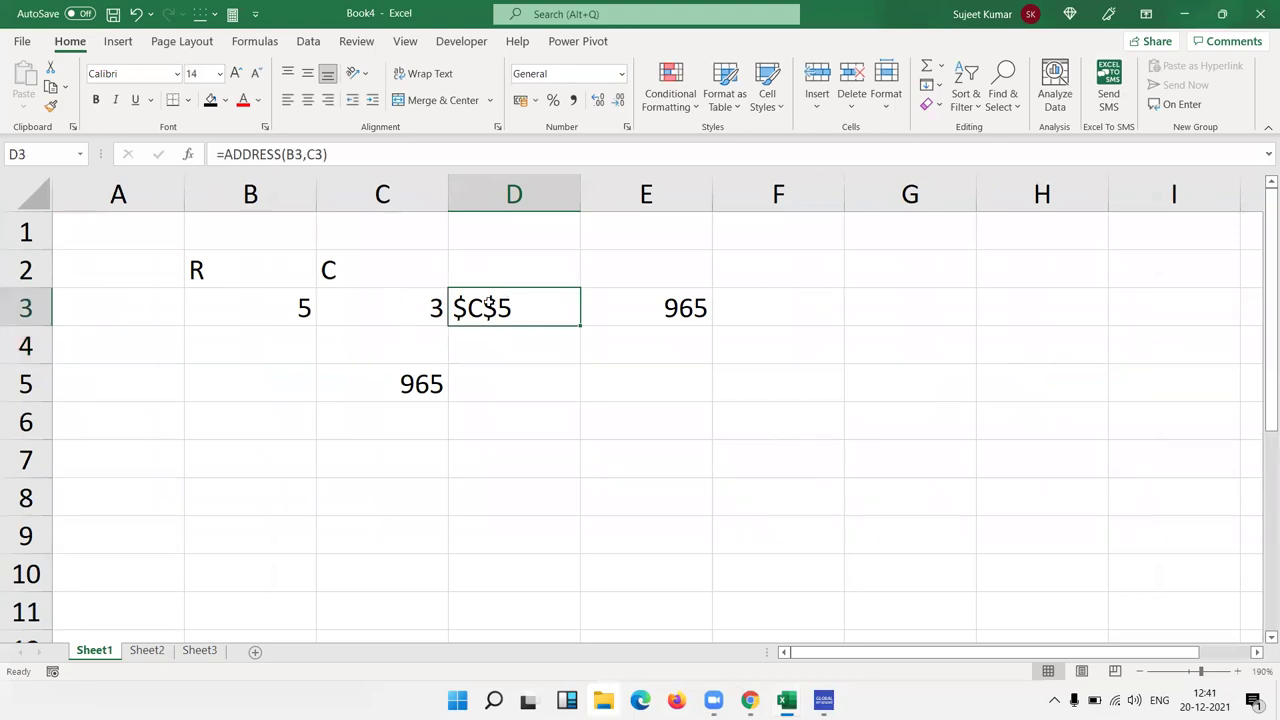
{"action": "left_click_drag", "start_coordinate": [297, 306], "coordinate": [386, 314]}
{"action": "left_click", "coordinate": [491, 313]}
{"action": "left_click", "coordinate": [162, 651]}
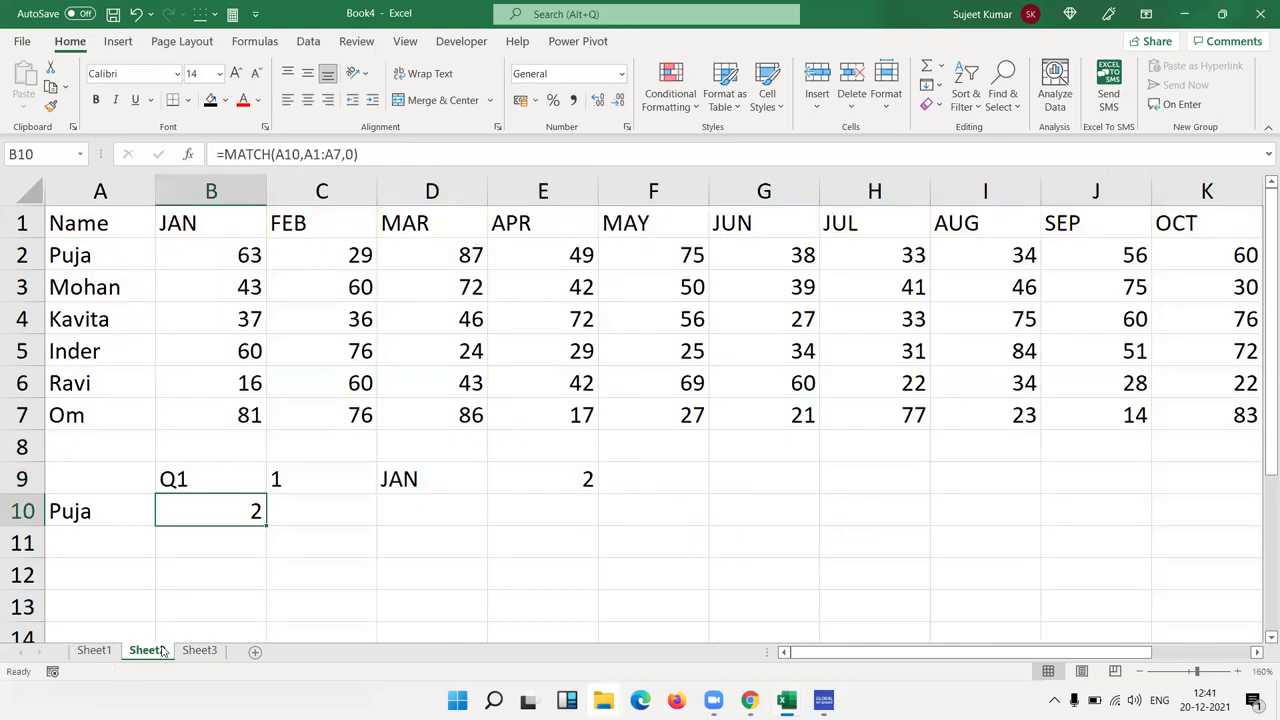
{"action": "left_click", "coordinate": [353, 518]}
Step: Enter =ADDRESS(B10,E9) in C10, returning $B$2
{"action": "type", "text": "=ad"}
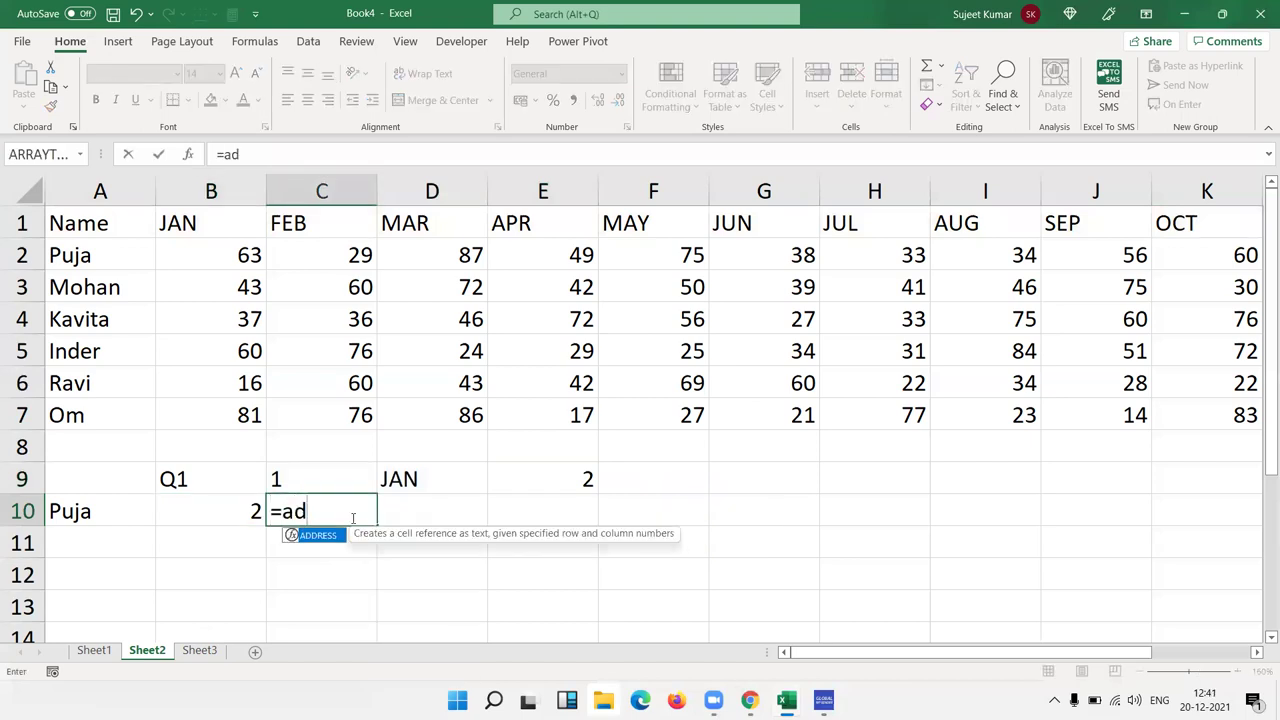
{"action": "key", "text": "Tab"}
{"action": "left_click", "coordinate": [219, 516]}
{"action": "type", "text": ","}
{"action": "left_click", "coordinate": [590, 480]}
{"action": "key", "text": "Return"}
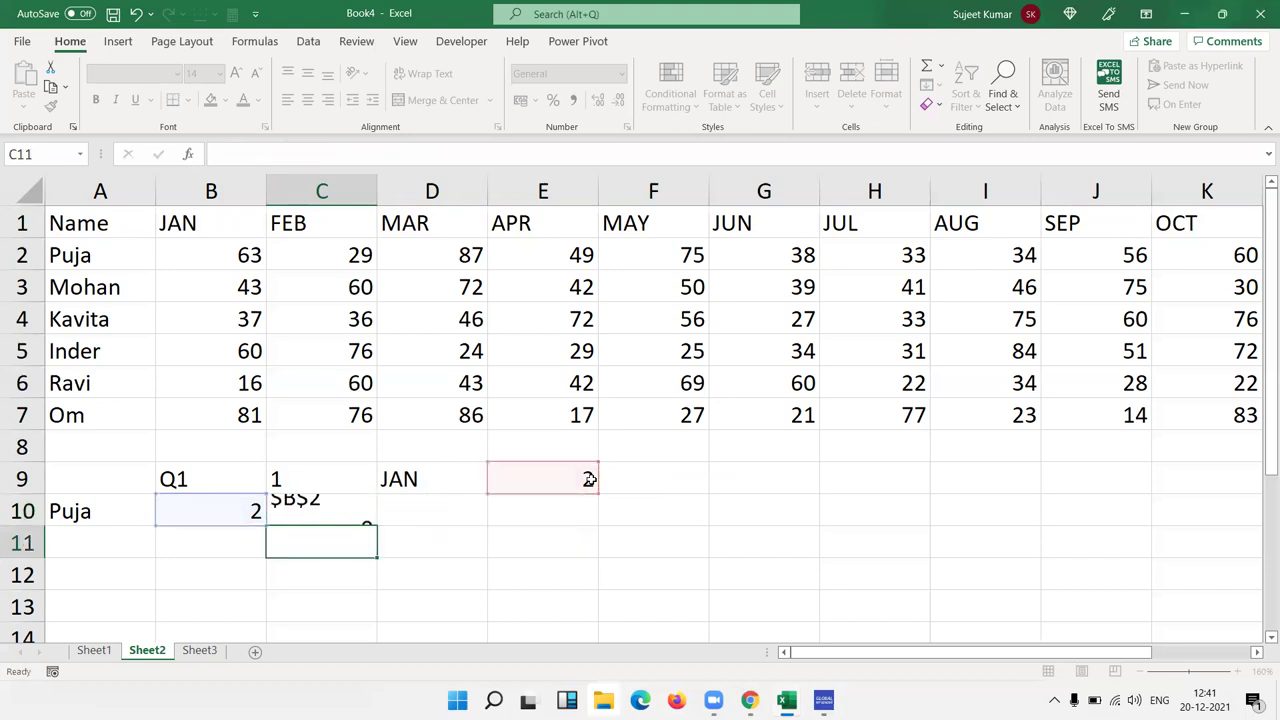
{"action": "left_click", "coordinate": [188, 243]}
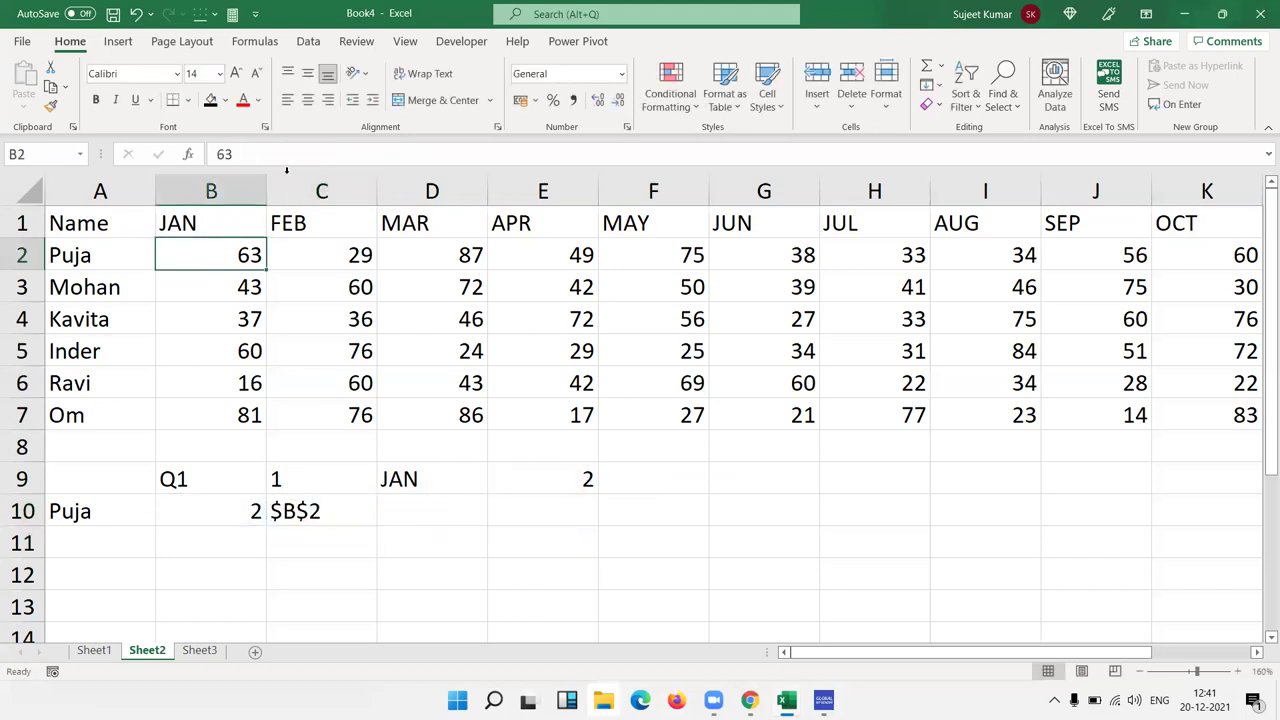
{"action": "left_click", "coordinate": [419, 257]}
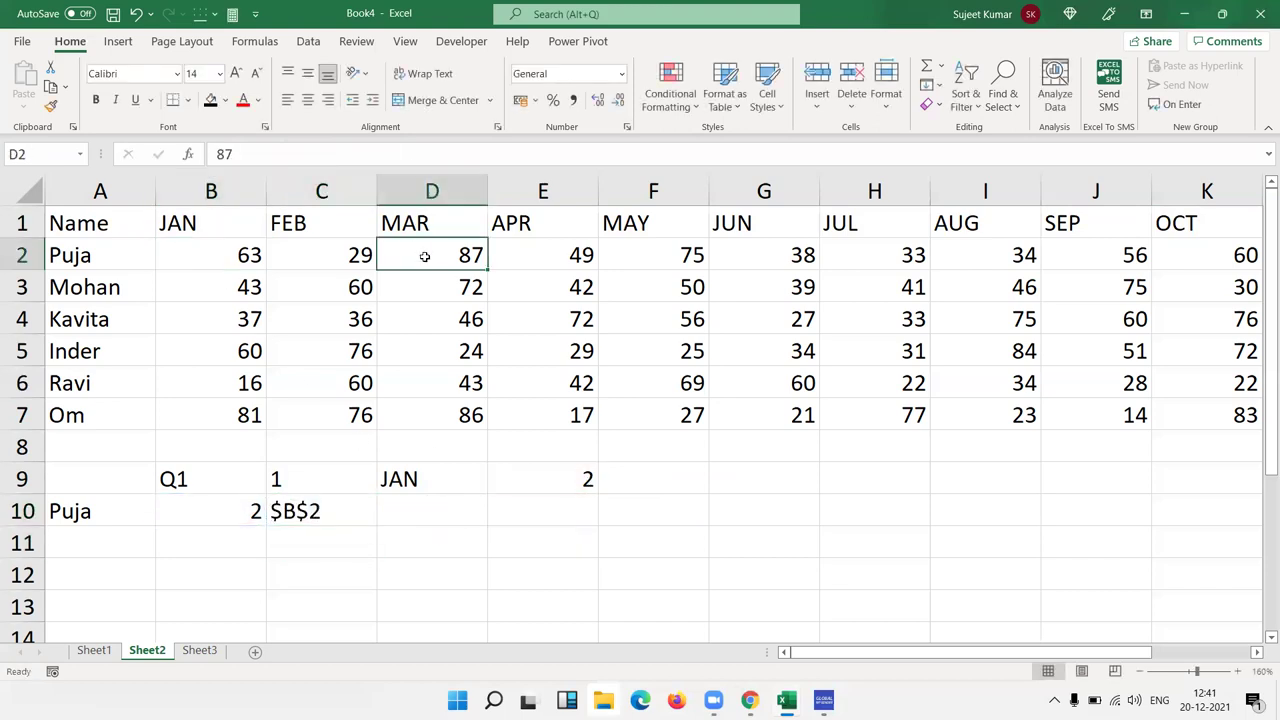
Step: Enter =ADDRESS(B10,E9+2) in D10, returning $D$2
{"action": "left_click", "coordinate": [414, 512]}
{"action": "type", "text": "=ad"}
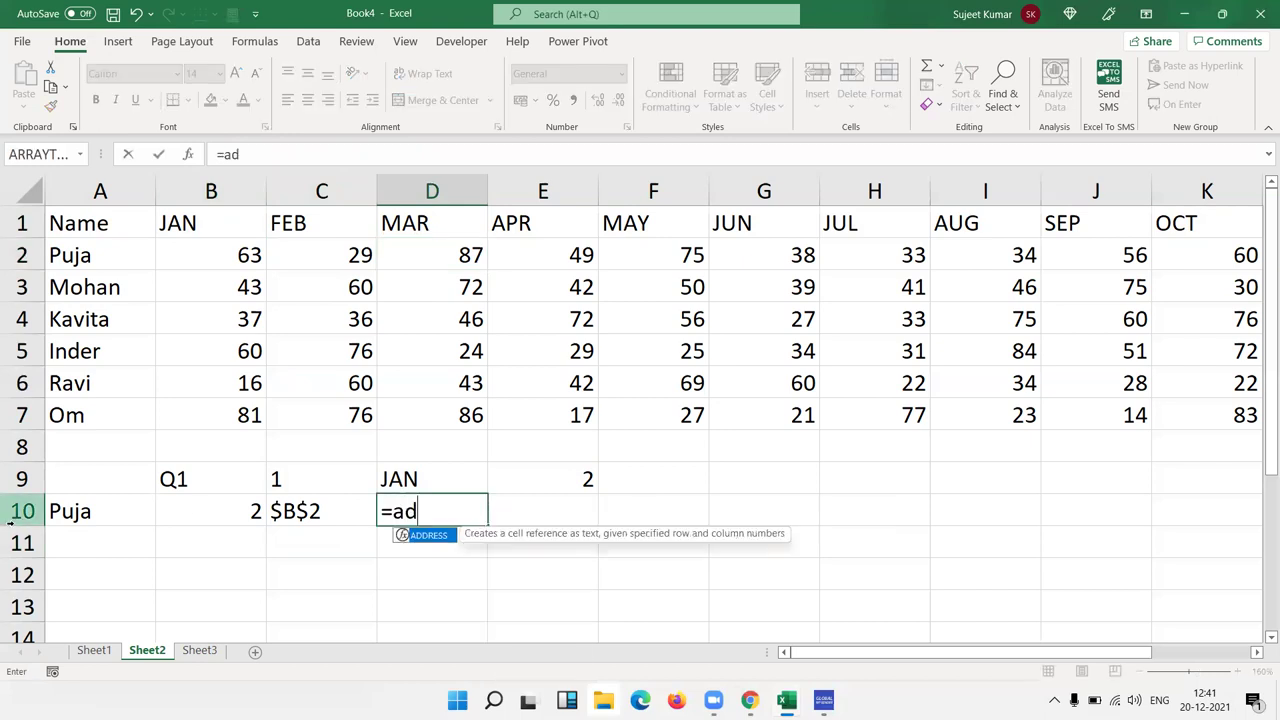
{"action": "key", "text": "Tab"}
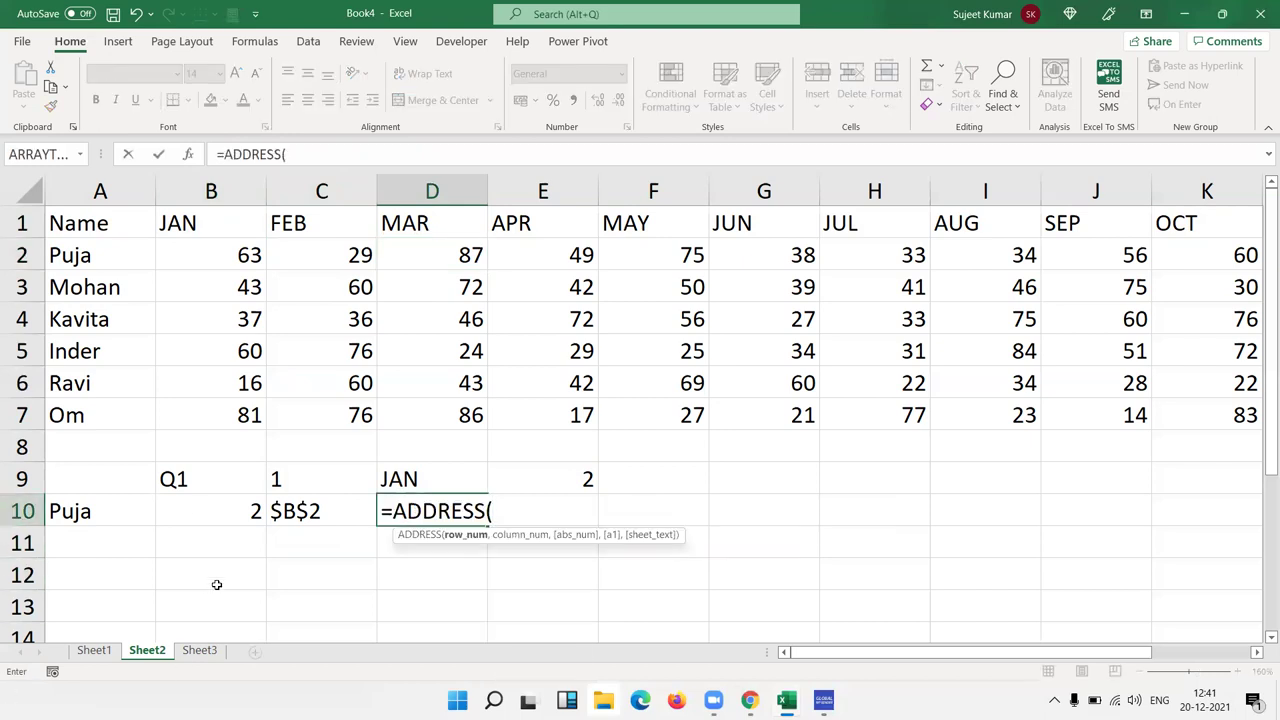
{"action": "left_click", "coordinate": [228, 510]}
{"action": "type", "text": ","}
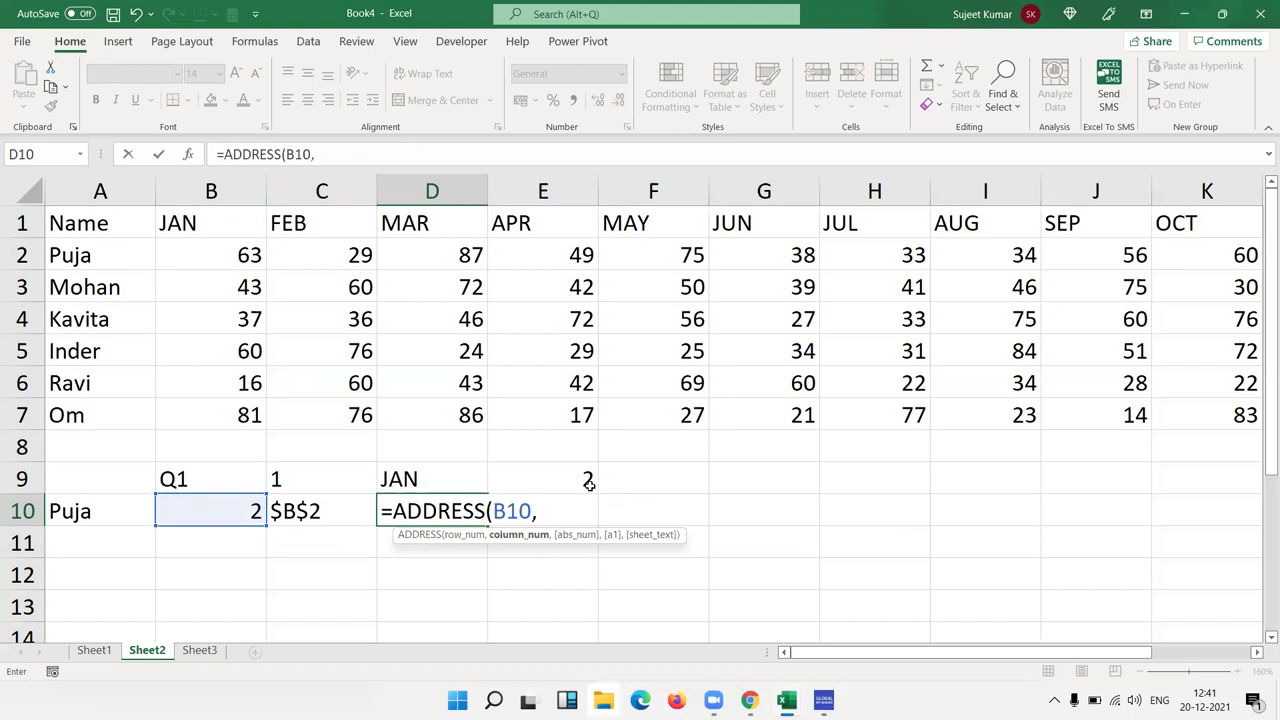
{"action": "left_click", "coordinate": [588, 480]}
{"action": "type", "text": ","}
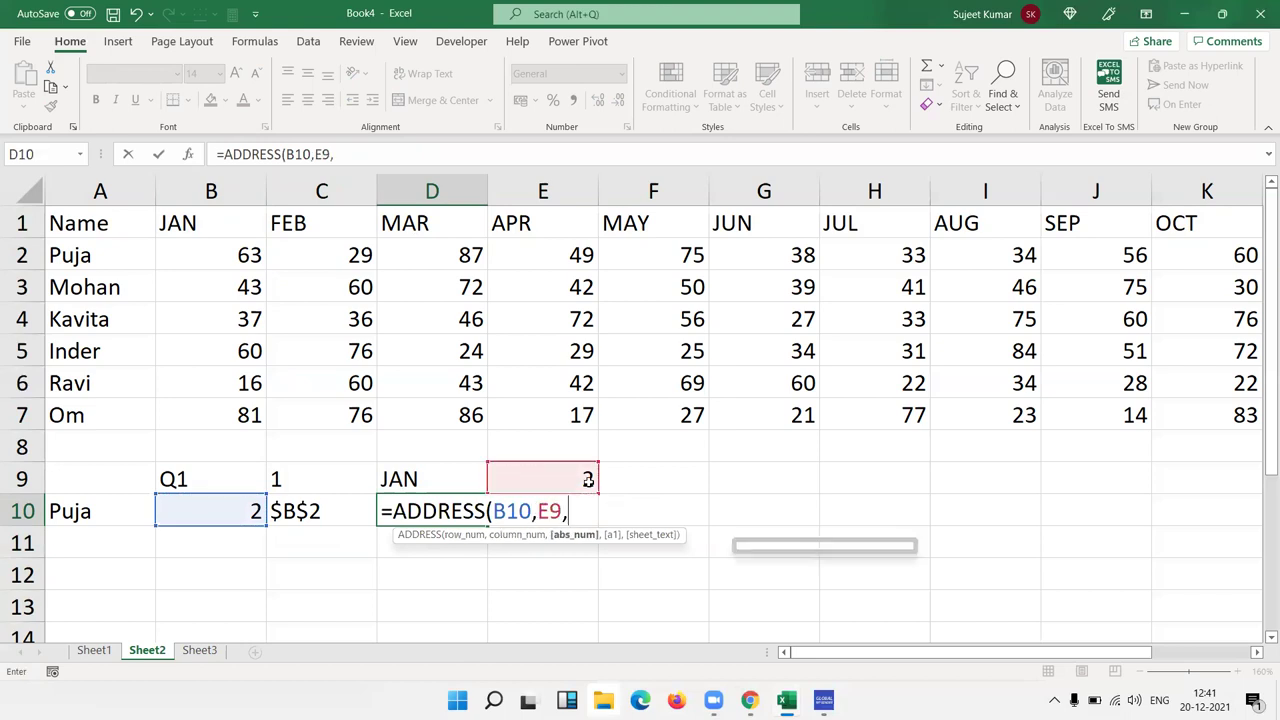
{"action": "key", "text": "BackSpace"}
{"action": "type", "text": "+2"}
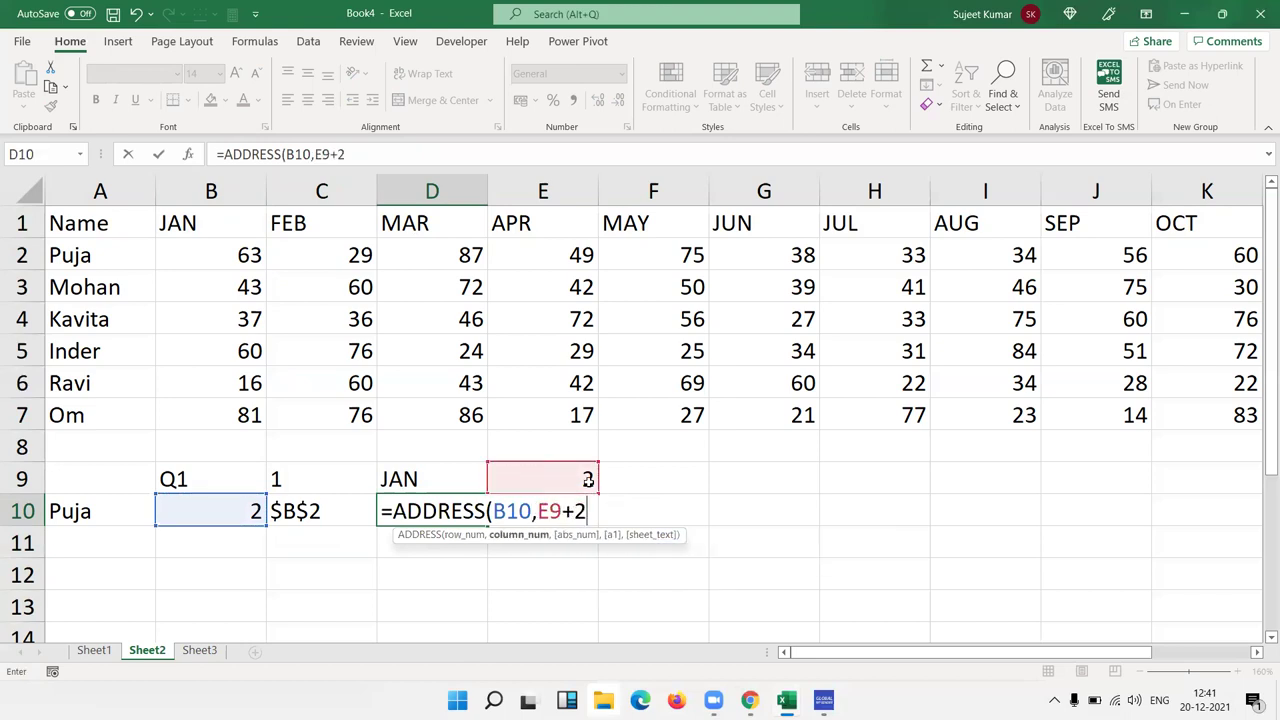
{"action": "key", "text": "Return"}
{"action": "key", "text": "Up"}
{"action": "key", "text": "Left"}
{"action": "key", "text": "Left"}
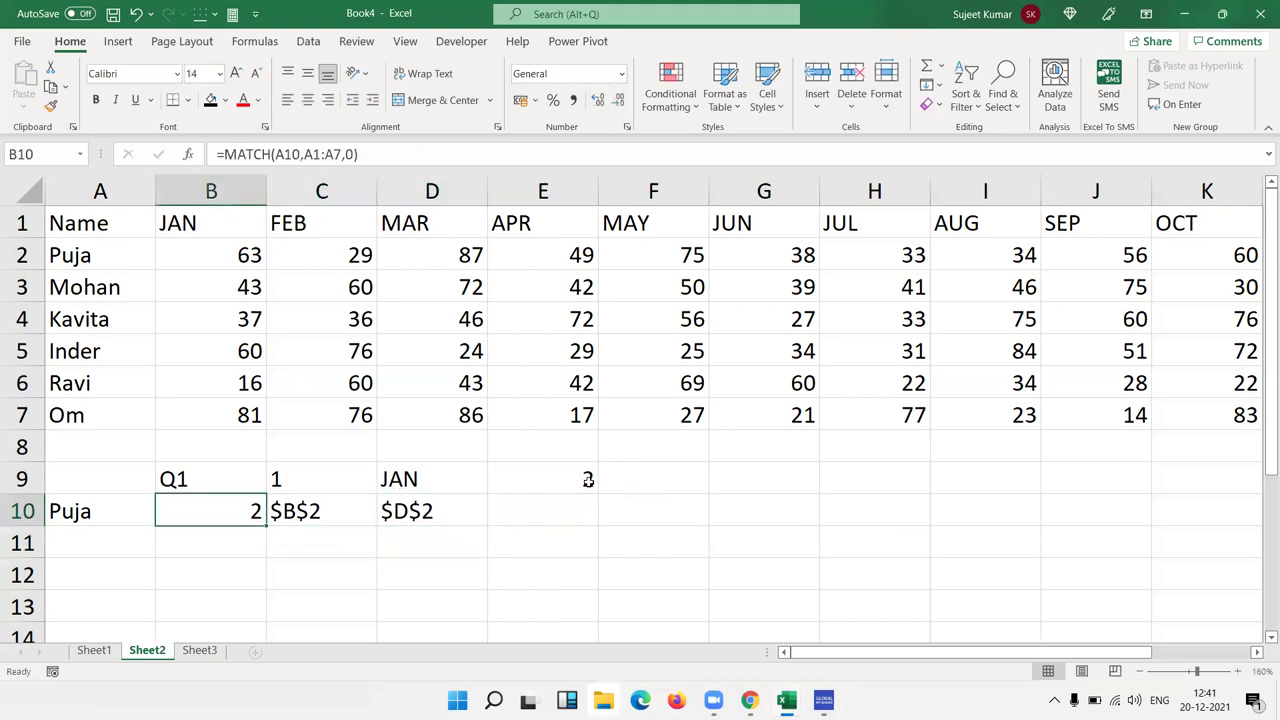
{"action": "key", "text": "Up"}
Step: Set B9 to Q2 and review the updated results: 2, APR, 5, $E$2 and $G$2
{"action": "type", "text": "Q2"}
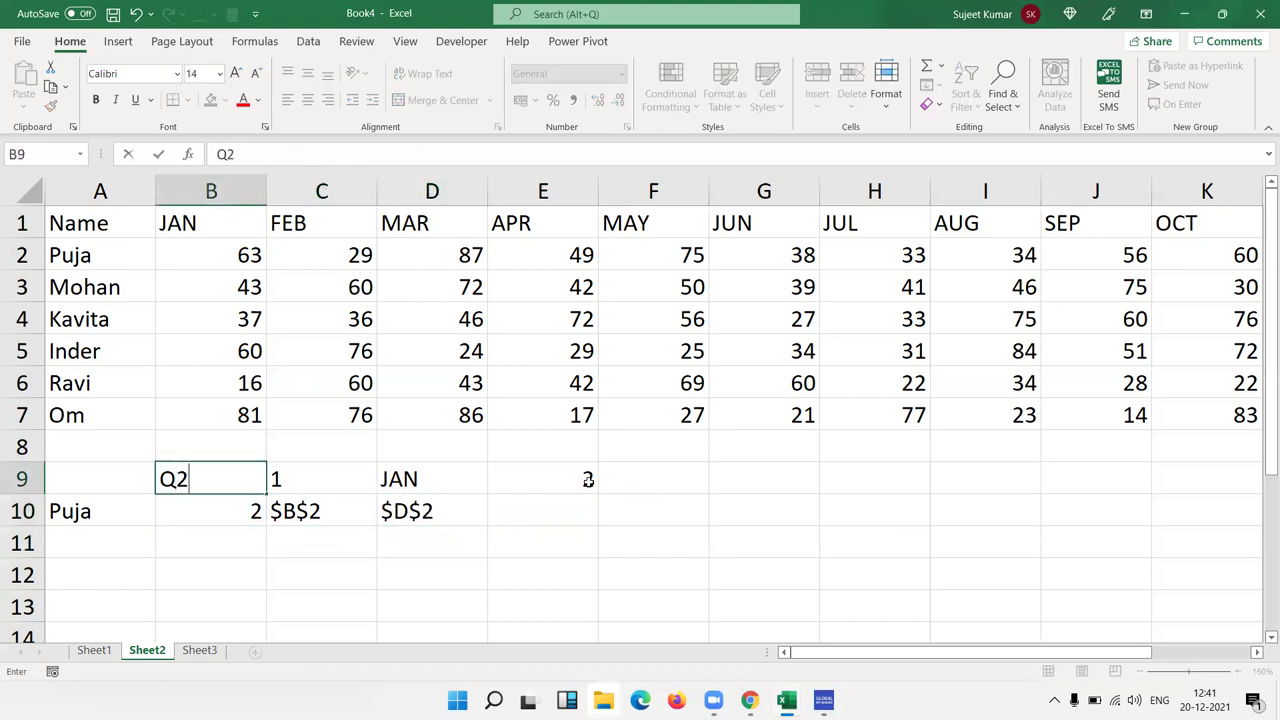
{"action": "key", "text": "Return"}
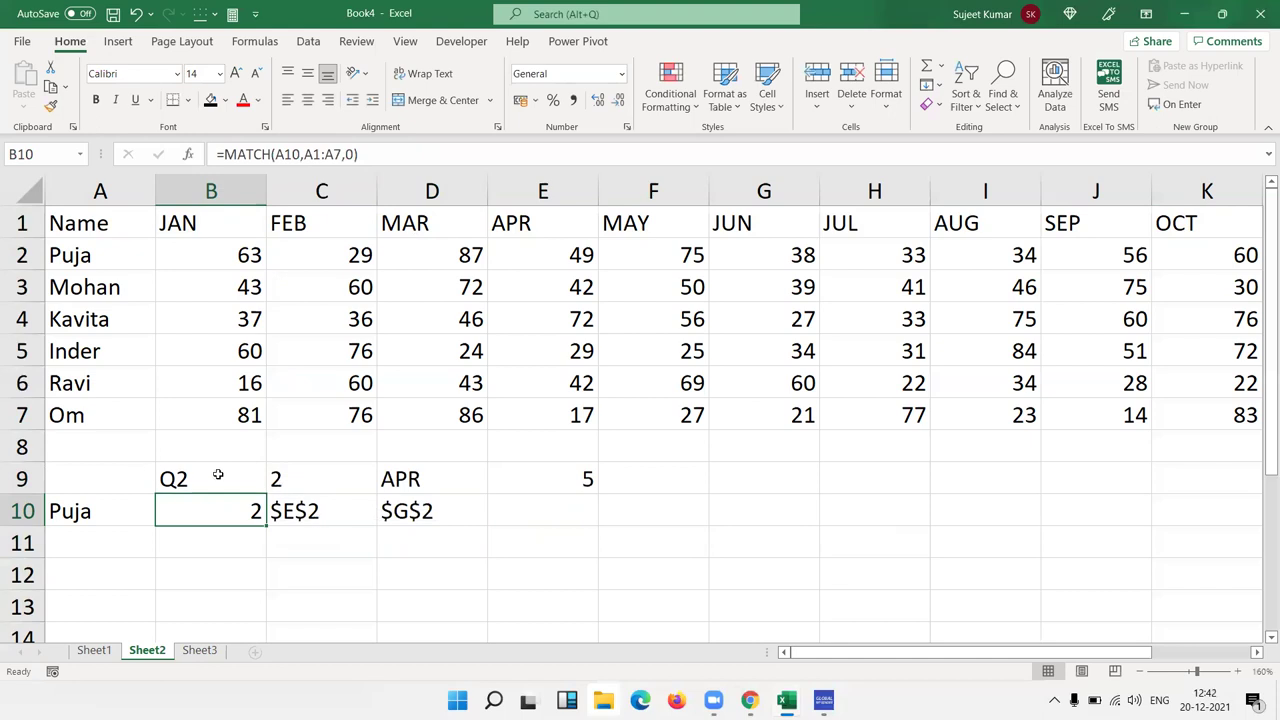
{"action": "left_click", "coordinate": [220, 476]}
{"action": "left_click", "coordinate": [288, 484]}
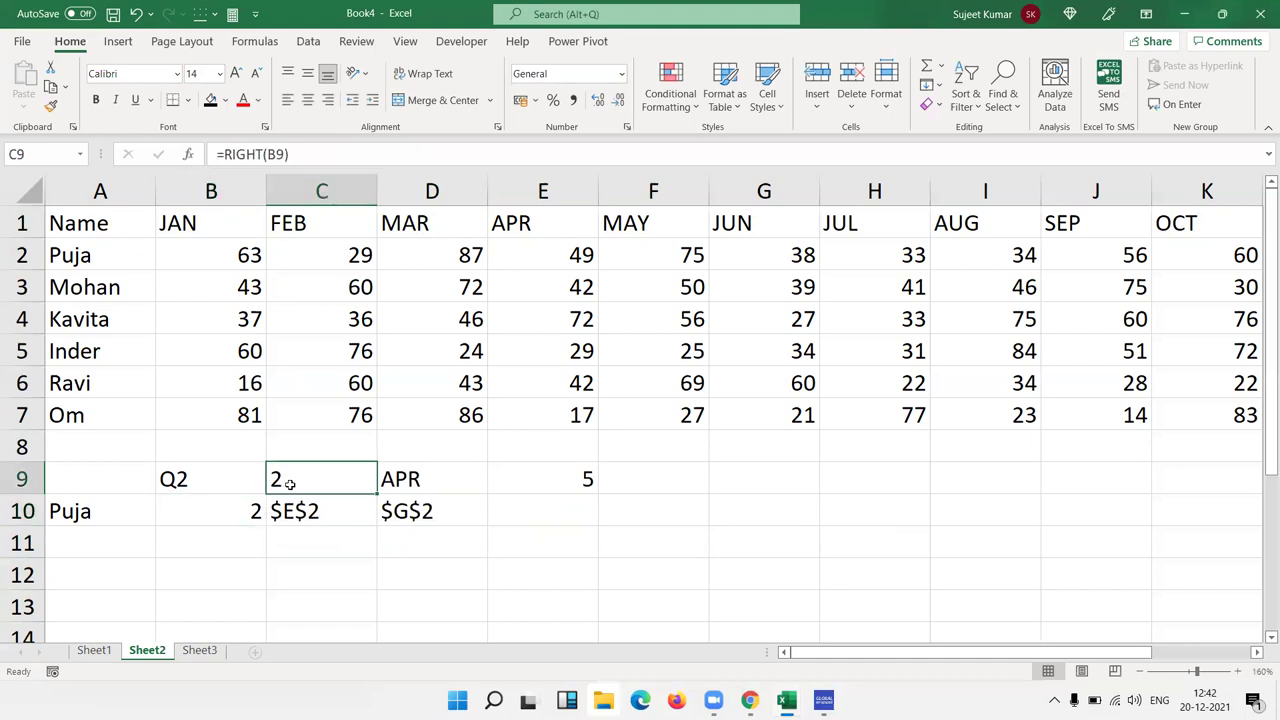
{"action": "left_click", "coordinate": [394, 487]}
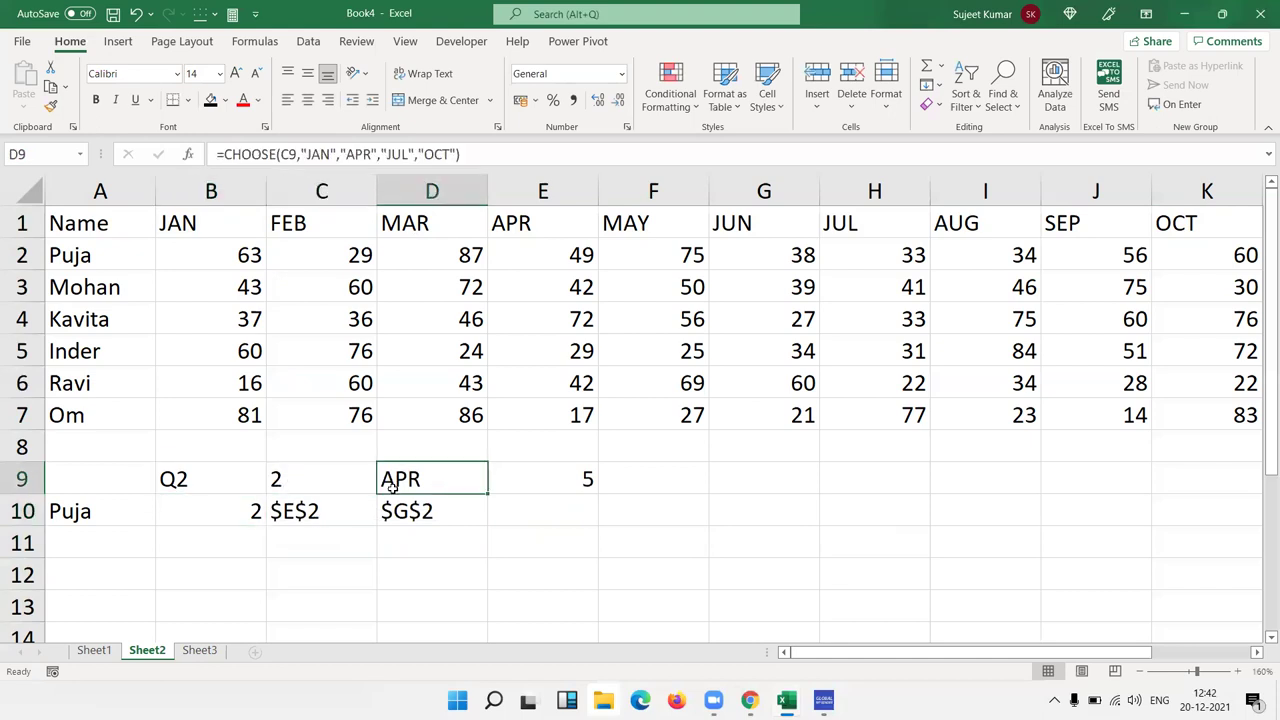
{"action": "left_click", "coordinate": [546, 482]}
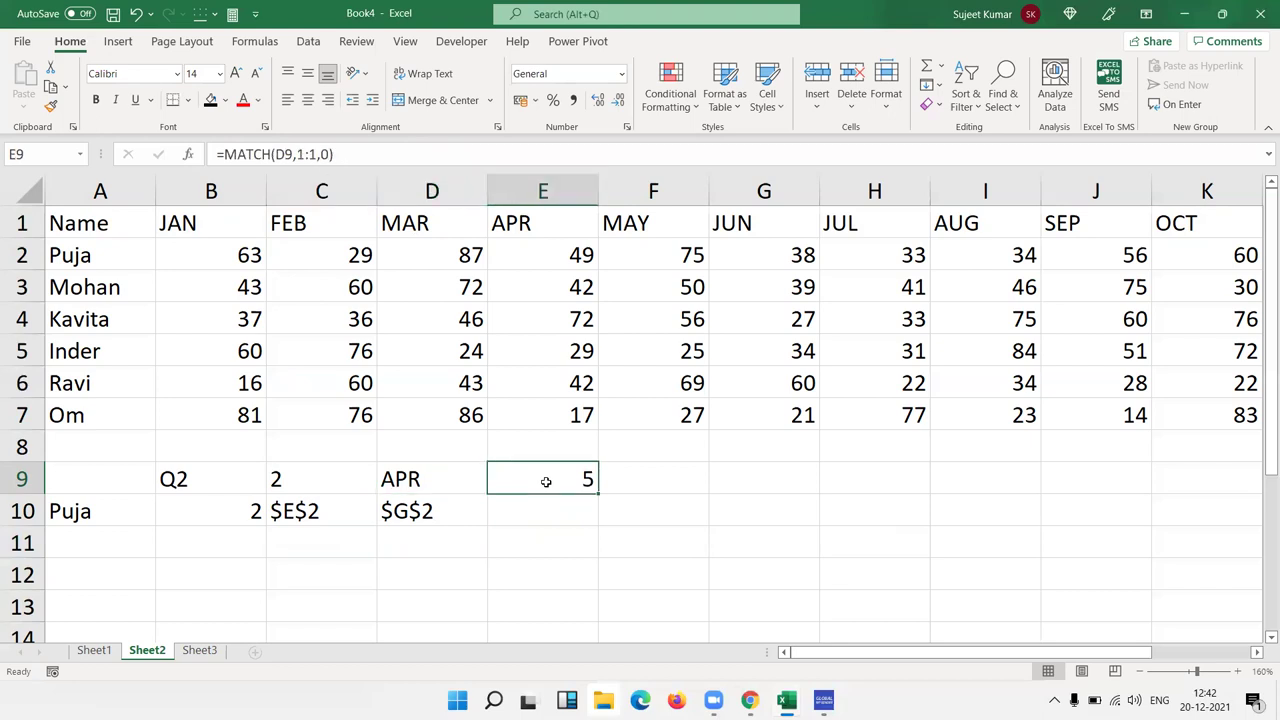
{"action": "left_click", "coordinate": [331, 513]}
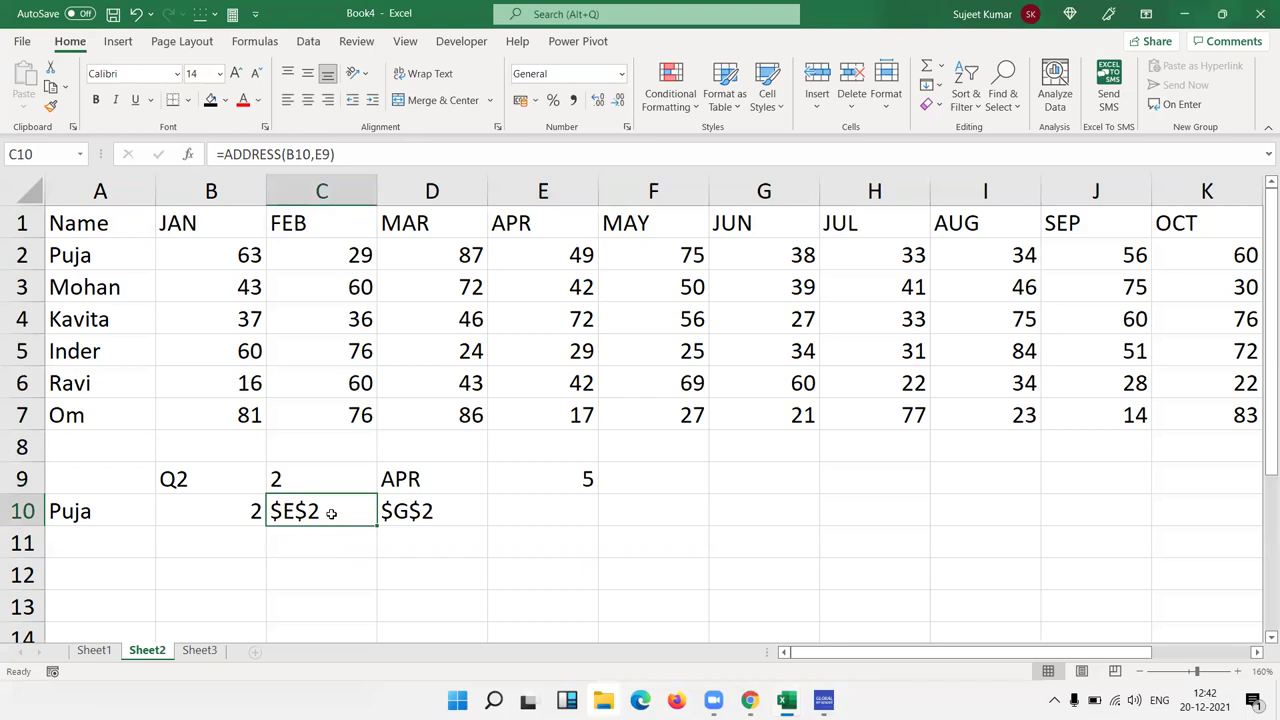
{"action": "left_click", "coordinate": [567, 227]}
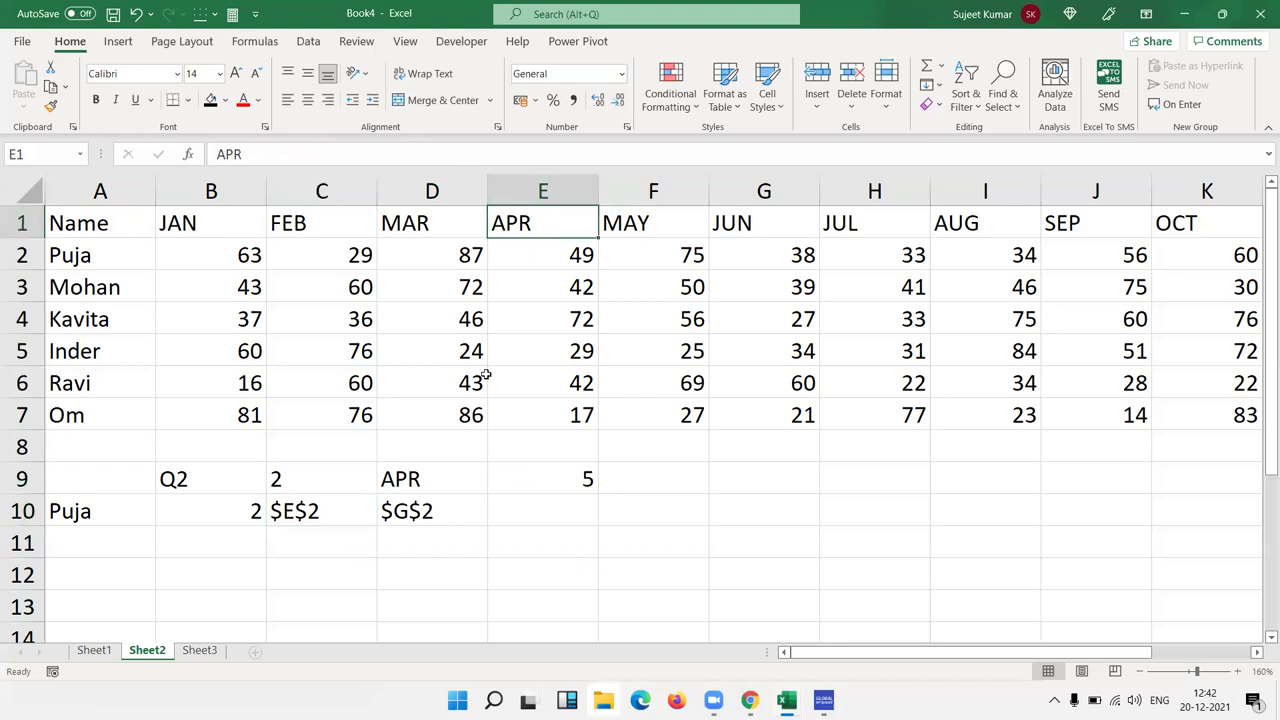
{"action": "left_click", "coordinate": [430, 518]}
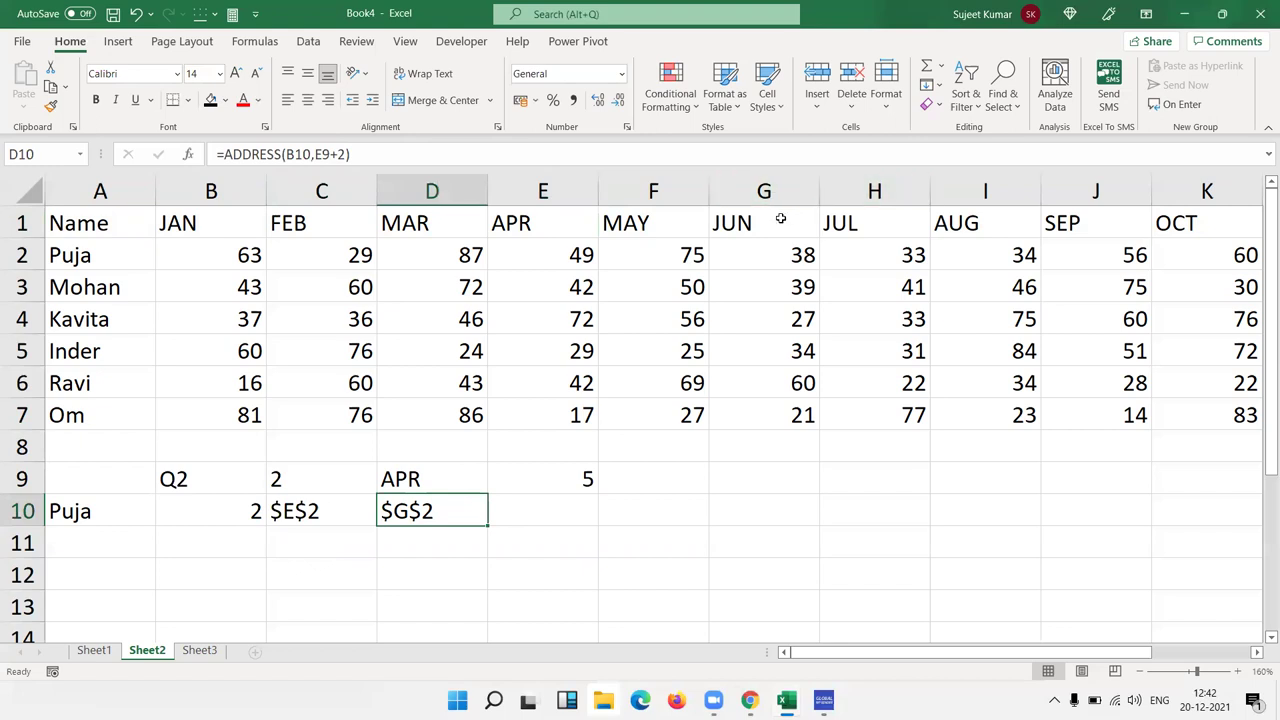
{"action": "left_click", "coordinate": [558, 213]}
{"action": "left_click", "coordinate": [790, 223]}
{"action": "double_click", "coordinate": [791, 223]}
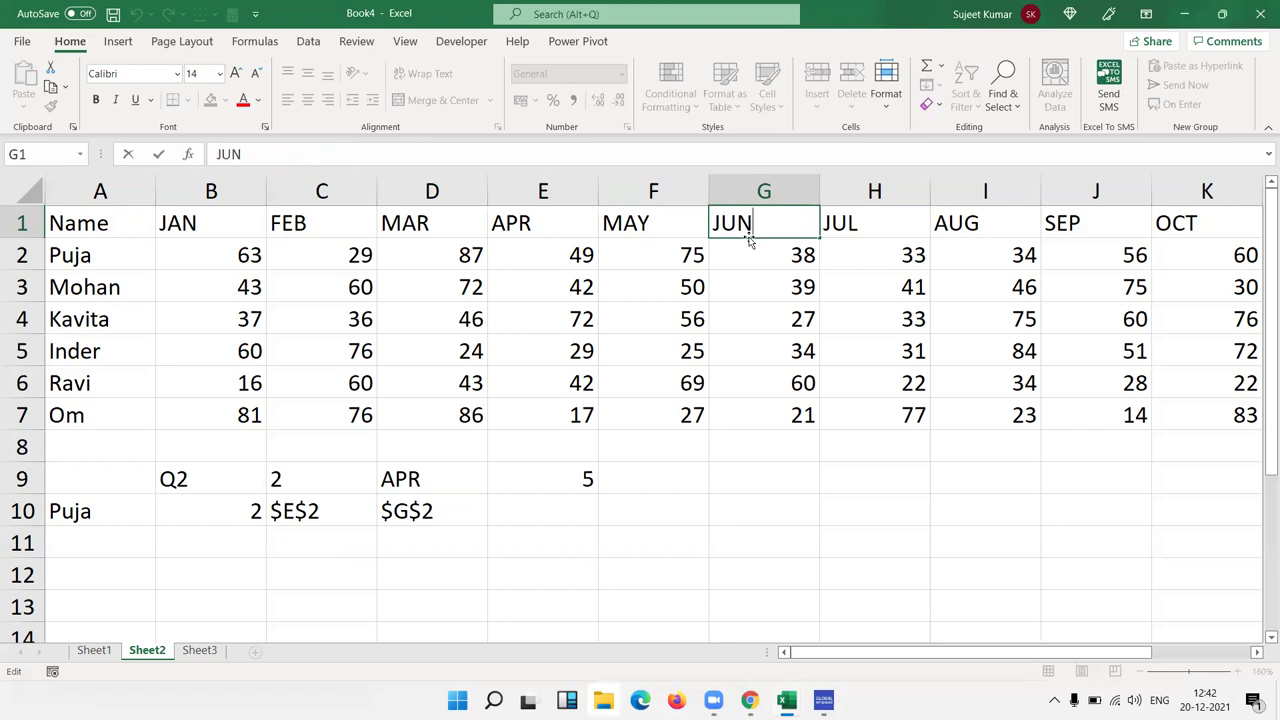
Step: Start a SUM in E10, trying the April–June range, then C10 and D10 as arguments
{"action": "left_click", "coordinate": [531, 503]}
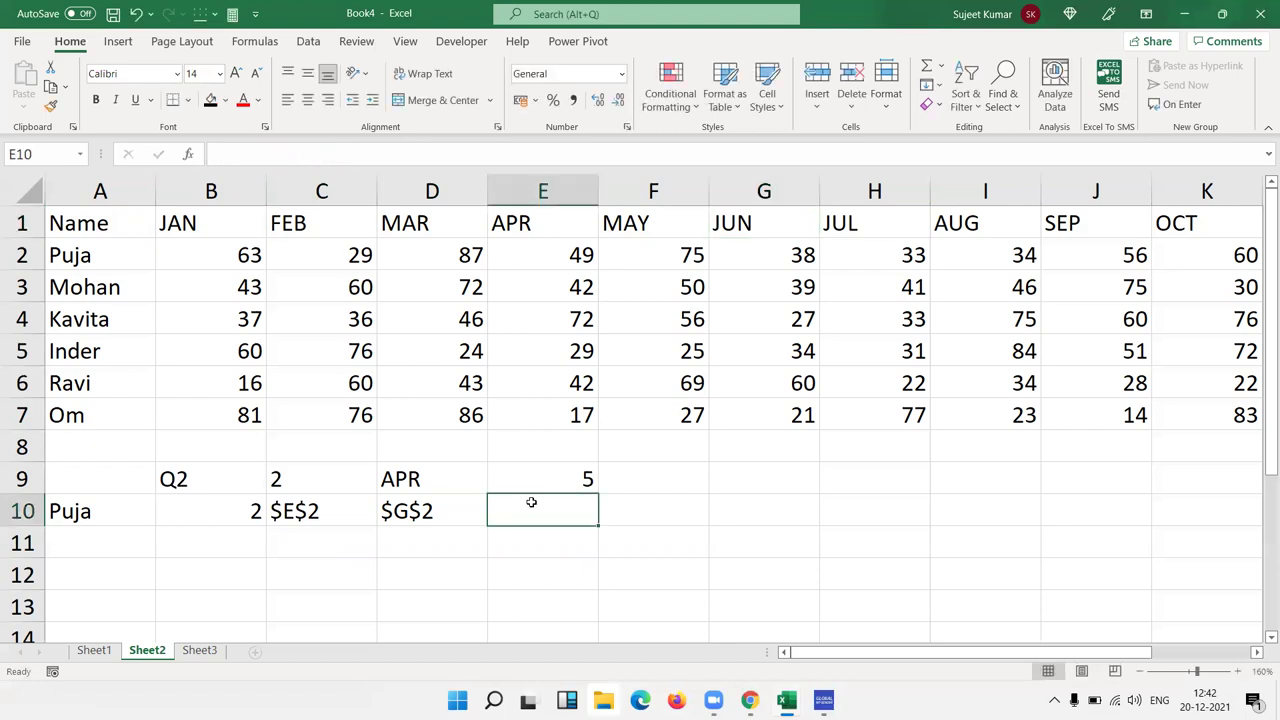
{"action": "type", "text": "=sum"}
{"action": "key", "text": "Tab"}
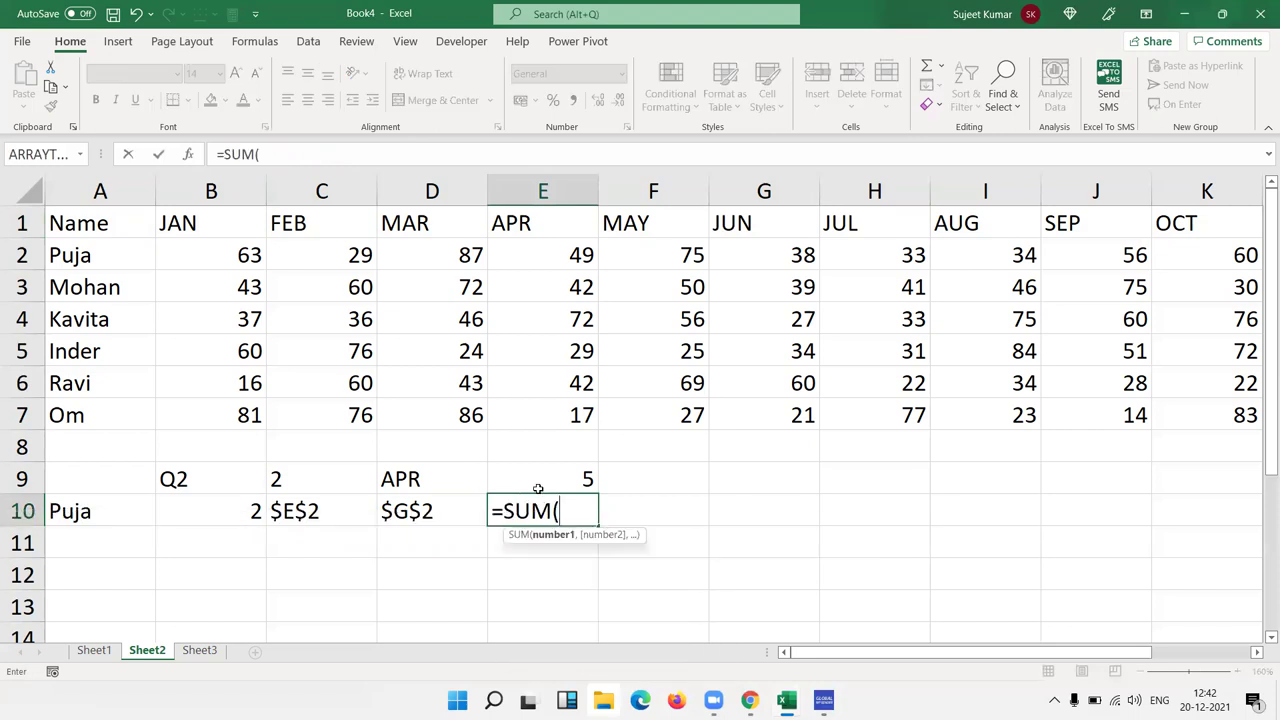
{"action": "left_click_drag", "start_coordinate": [518, 247], "coordinate": [734, 244]}
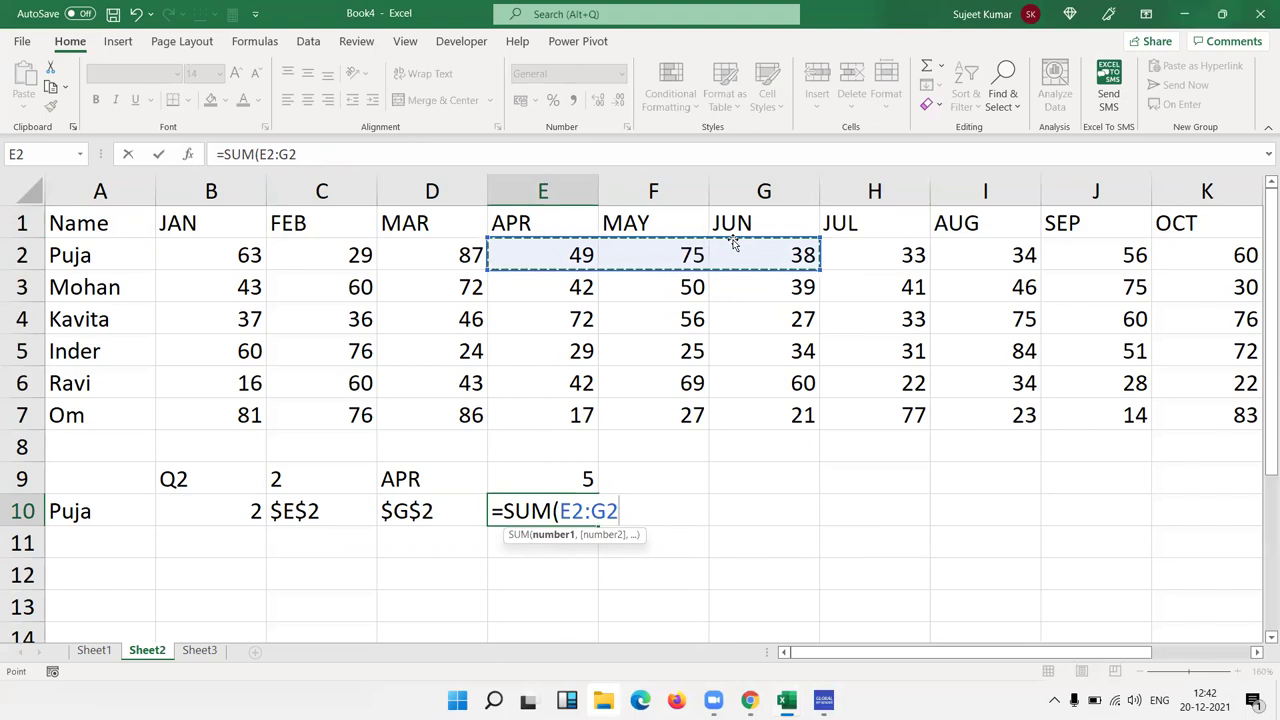
{"action": "key", "text": "BackSpace"}
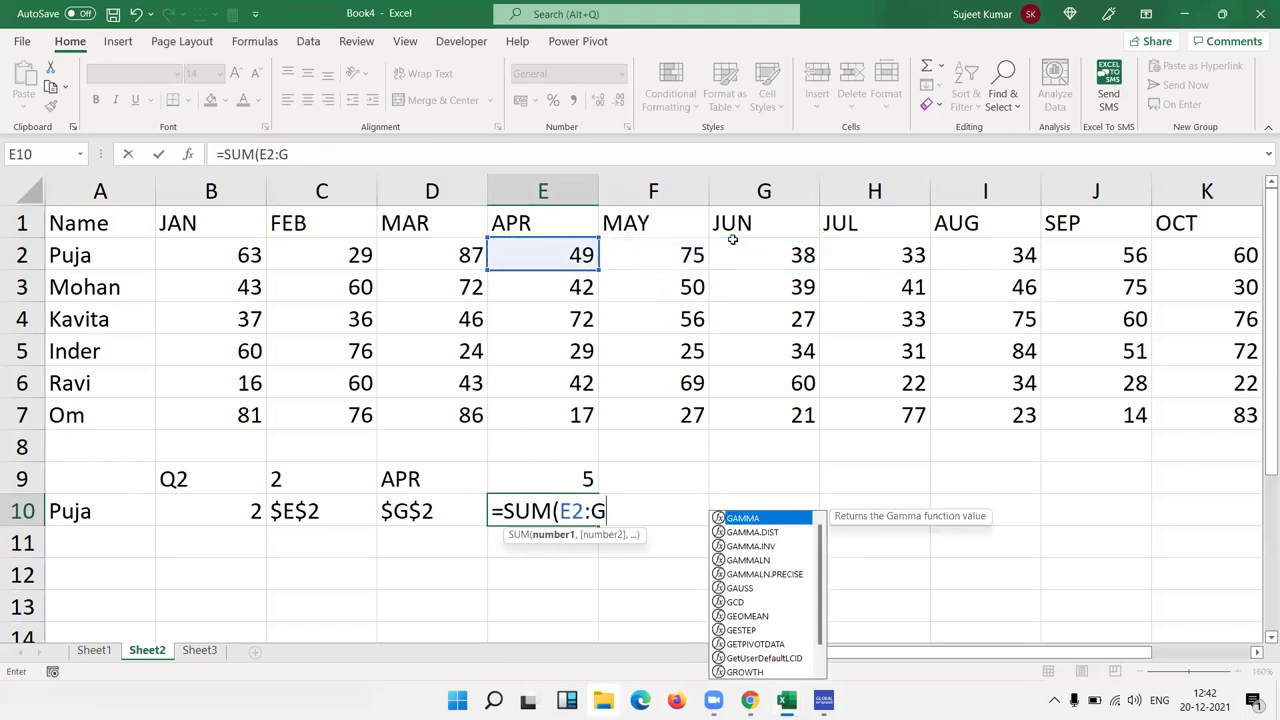
{"action": "key", "text": "BackSpace"}
{"action": "key", "text": "BackSpace"}
{"action": "key", "text": "BackSpace"}
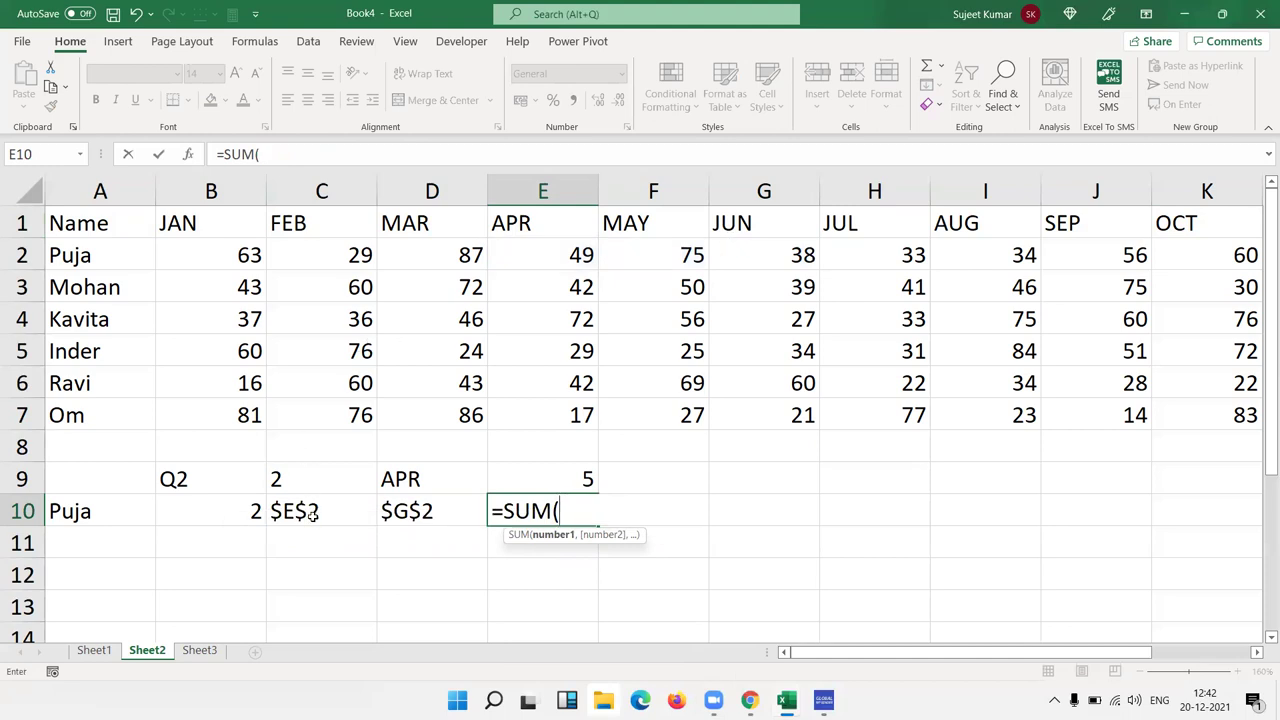
{"action": "left_click", "coordinate": [313, 513]}
{"action": "type", "text": ","}
{"action": "left_click", "coordinate": [403, 511]}
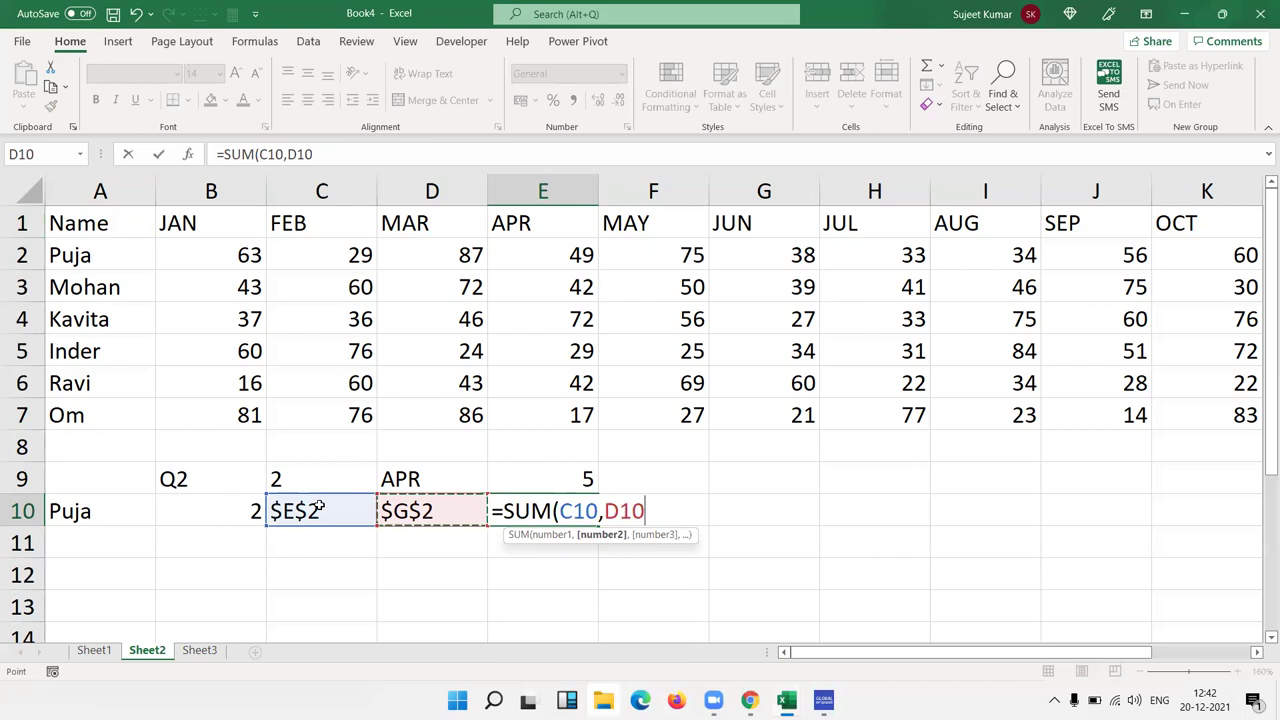
{"action": "key", "text": "BackSpace"}
{"action": "key", "text": "BackSpace"}
{"action": "key", "text": "BackSpace"}
{"action": "key", "text": "BackSpace"}
{"action": "key", "text": "BackSpace"}
{"action": "key", "text": "BackSpace"}
{"action": "key", "text": "BackSpace"}
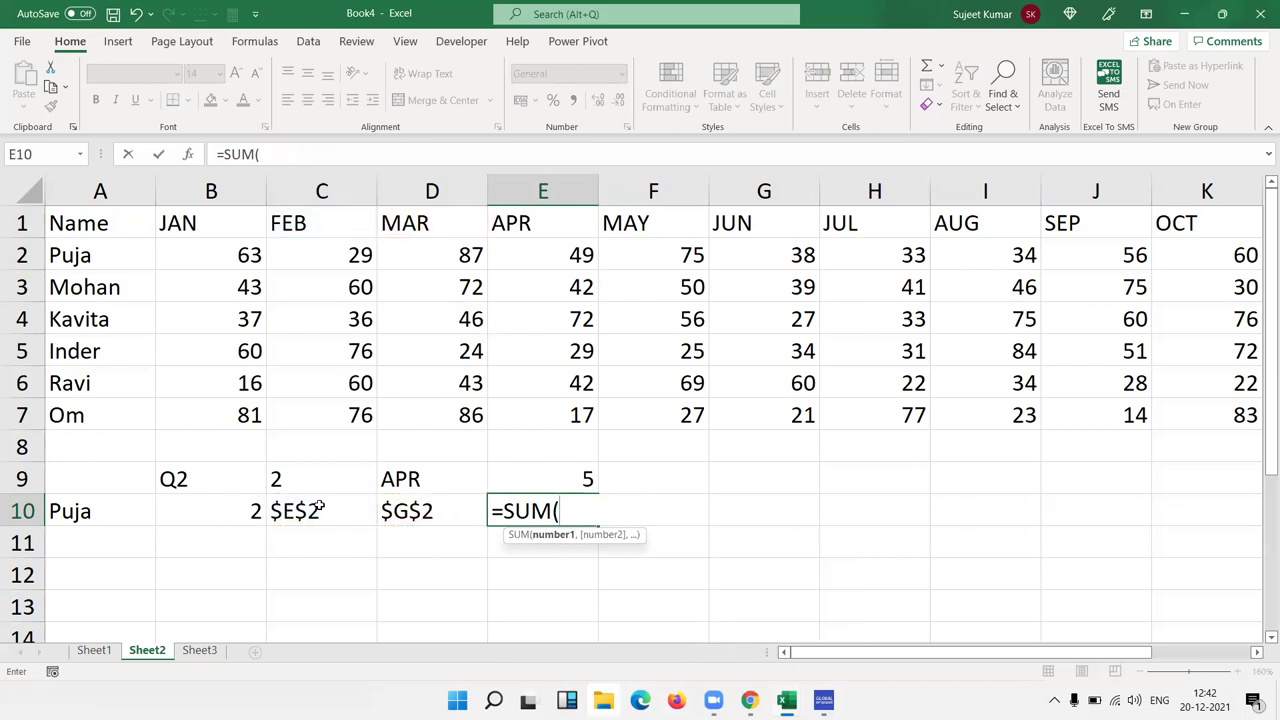
Step: Complete =SUM(C10&":"&D10) in E10, which returns #VALUE!, and reopen it for editing
{"action": "left_click", "coordinate": [321, 509]}
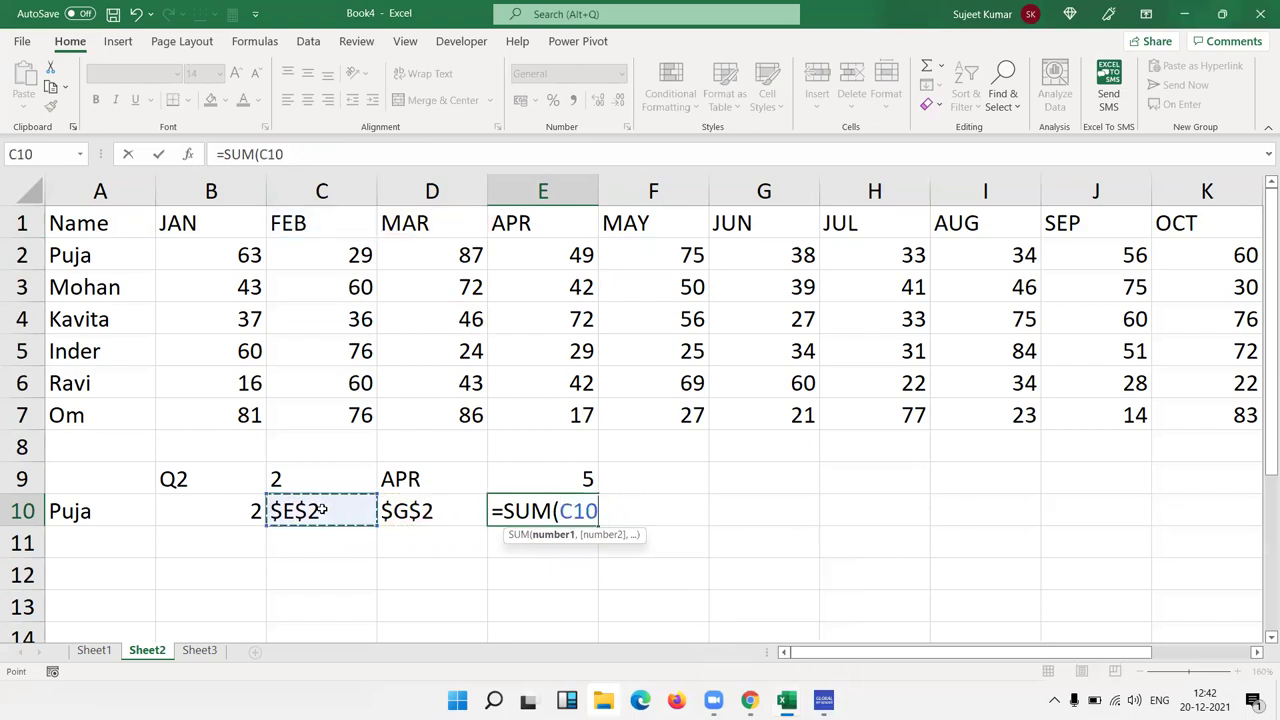
{"action": "type", "text": "&\":\"&"}
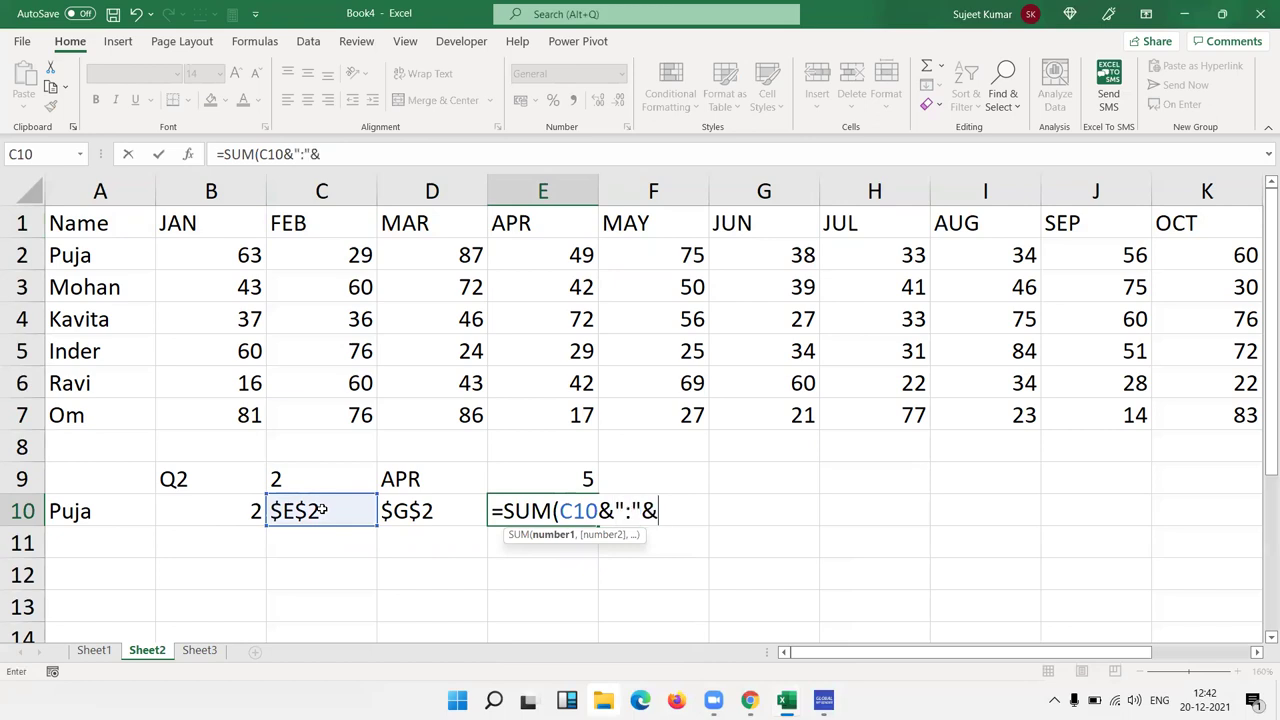
{"action": "left_click", "coordinate": [397, 510]}
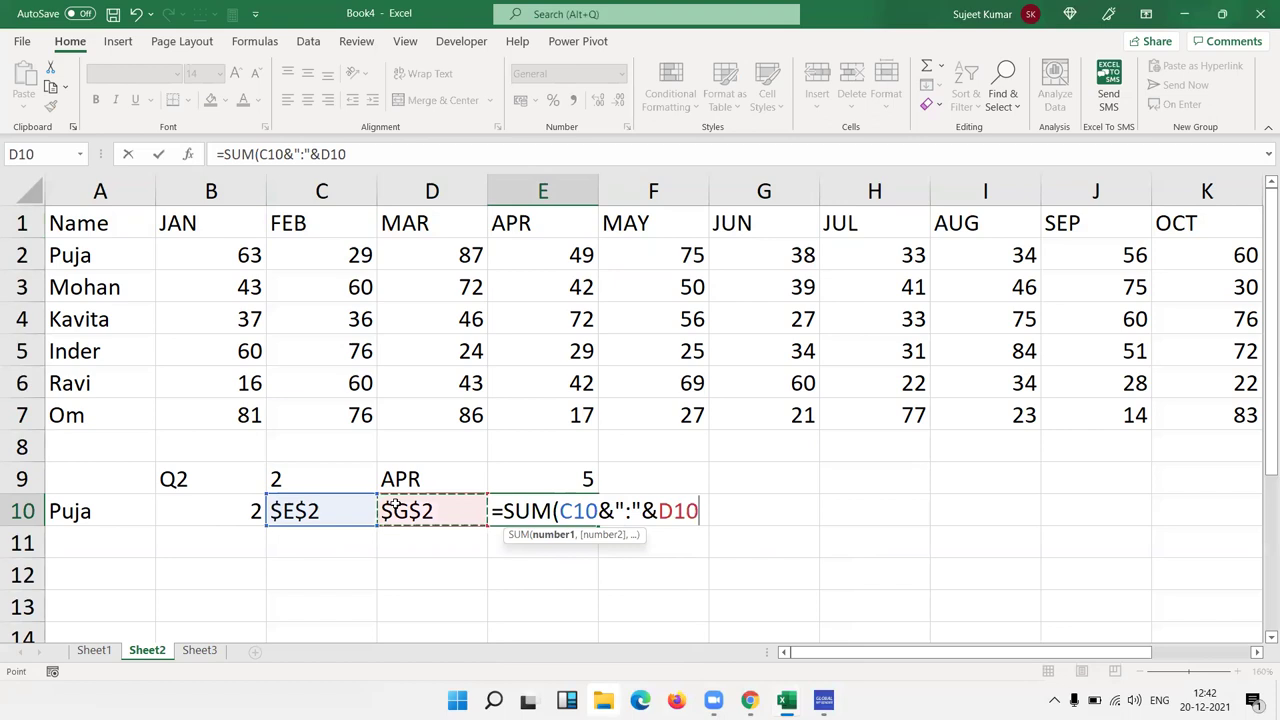
{"action": "key", "text": "Return"}
{"action": "key", "text": "Up"}
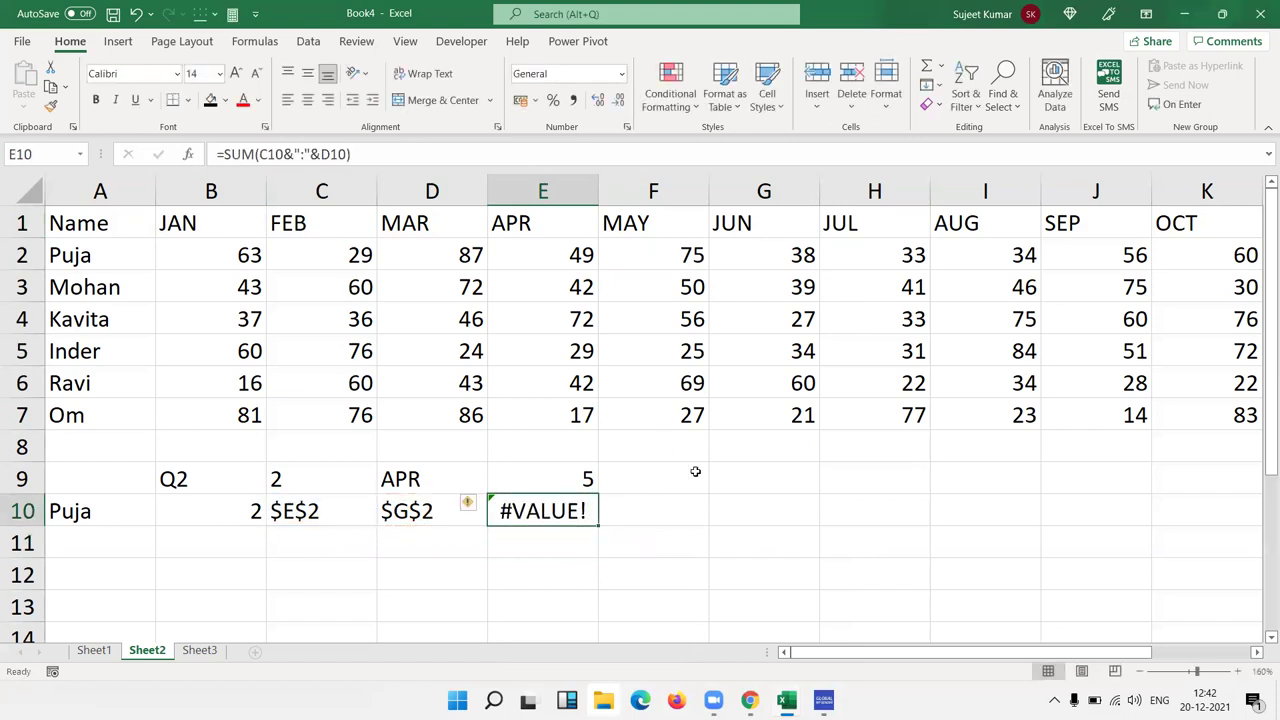
{"action": "double_click", "coordinate": [538, 512]}
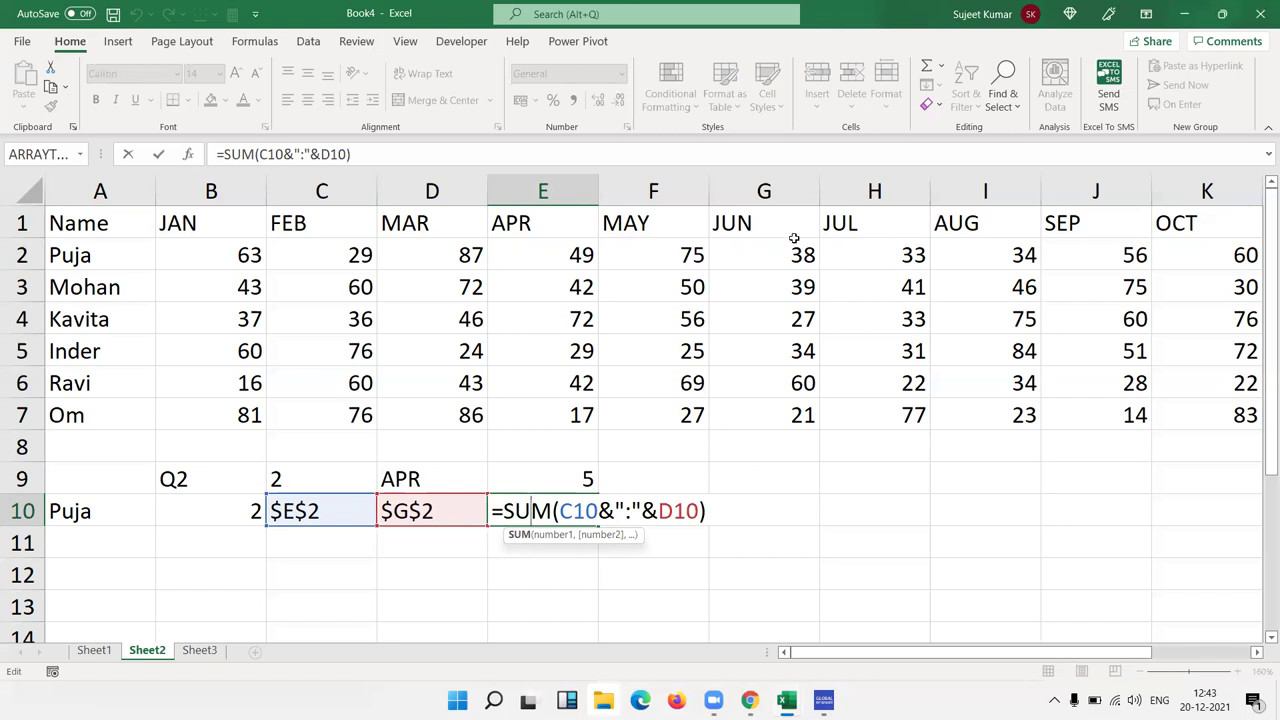
Step: Change E10 to =SUM(INDIRECT(C10&":"&D10)) so it returns 162 instead of #VALUE!
{"action": "left_click", "coordinate": [564, 511]}
{"action": "type", "text": "ind"}
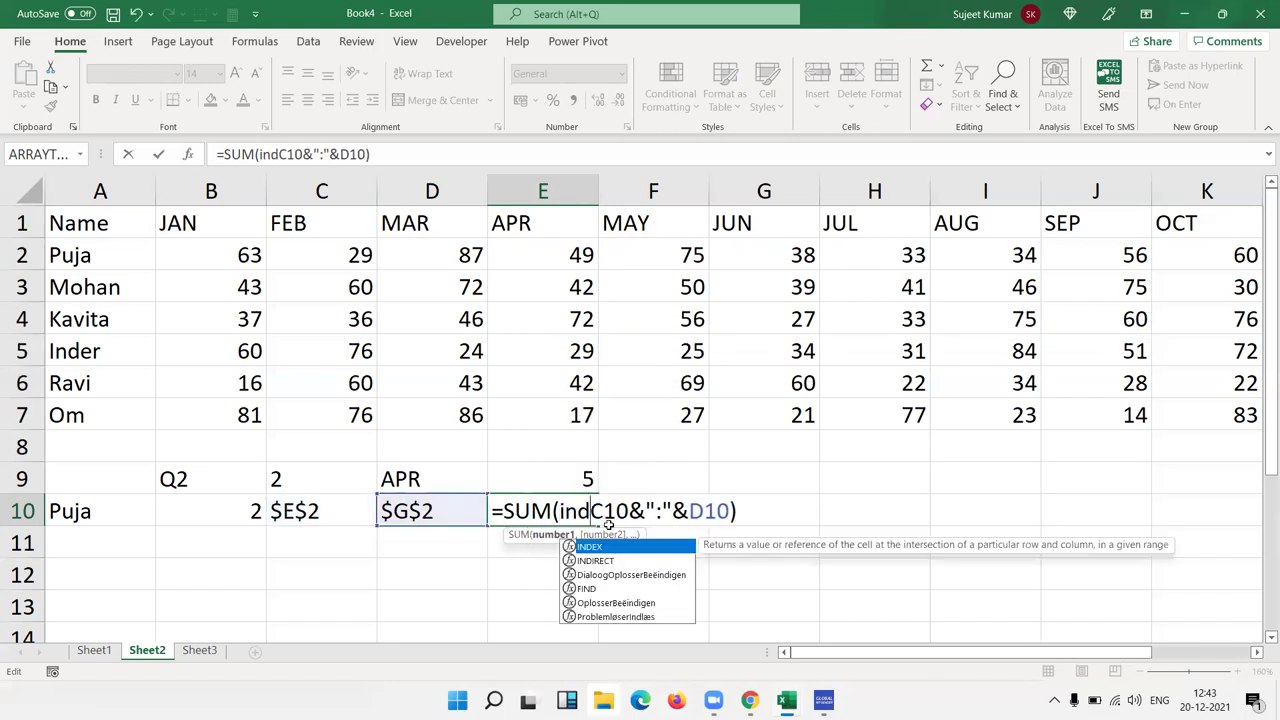
{"action": "key", "text": "Down"}
{"action": "key", "text": "Tab"}
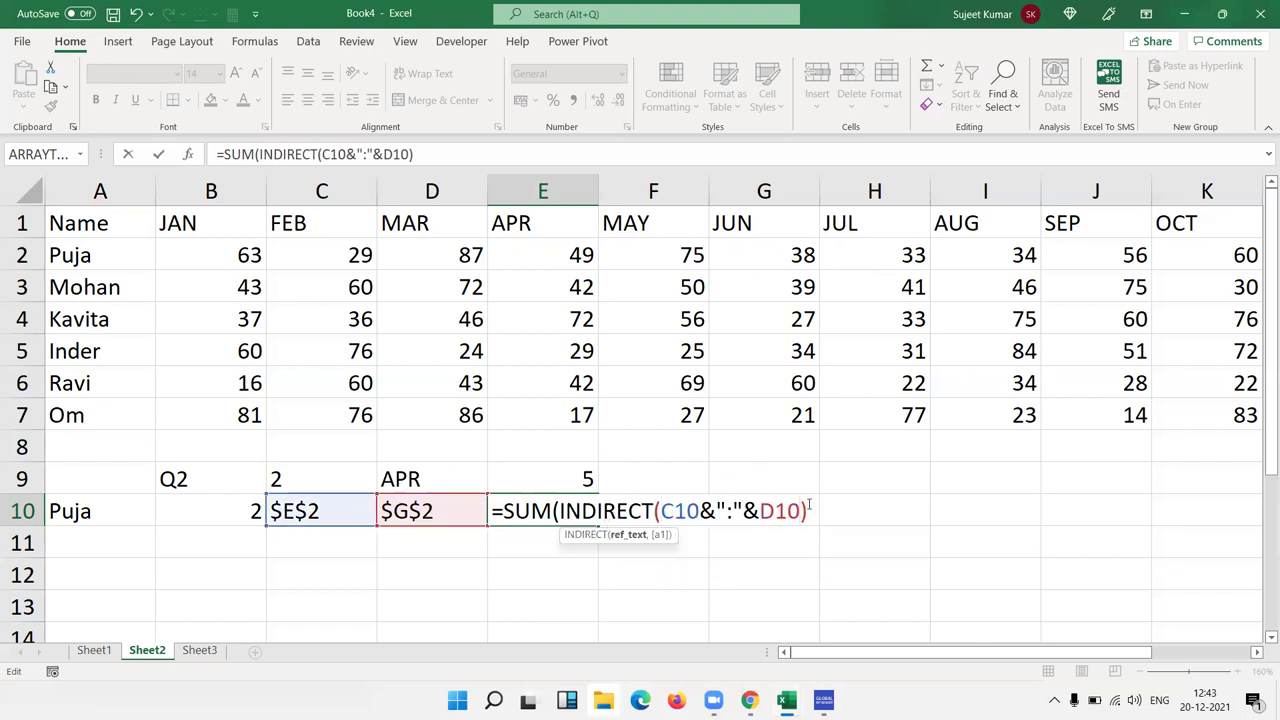
{"action": "type", "text": ")"}
{"action": "key", "text": "Return"}
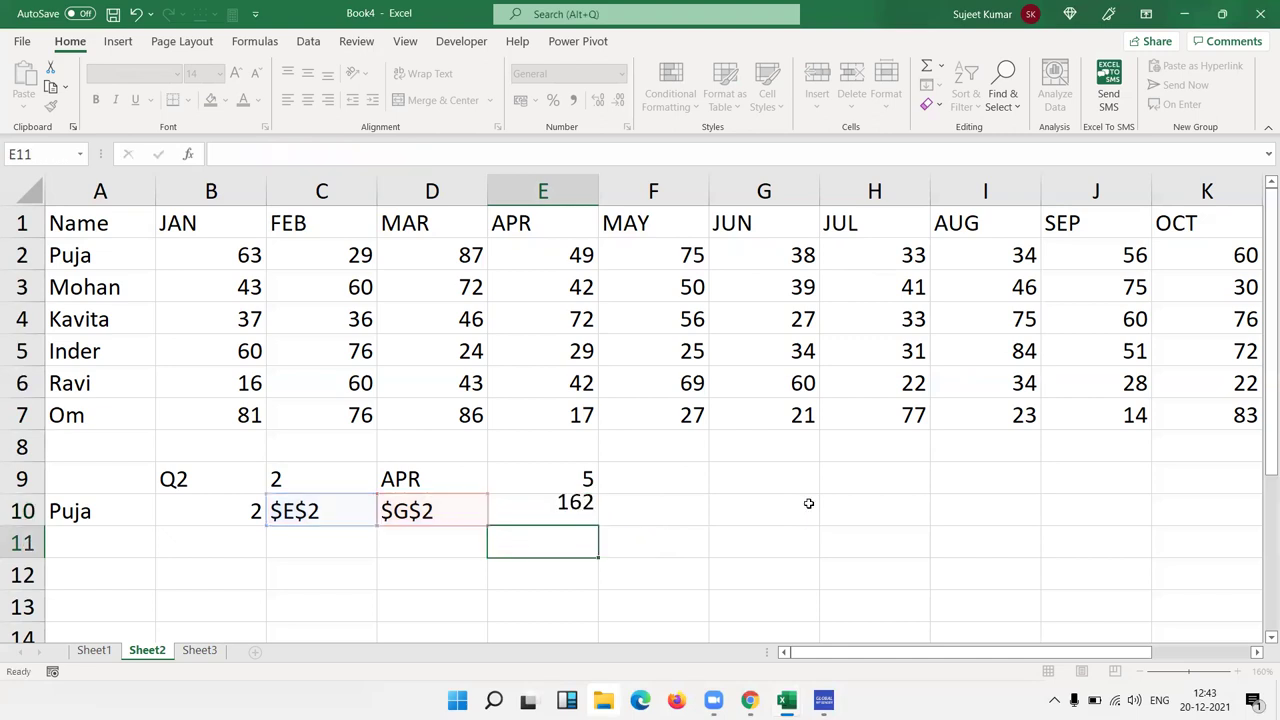
{"action": "key", "text": "Up"}
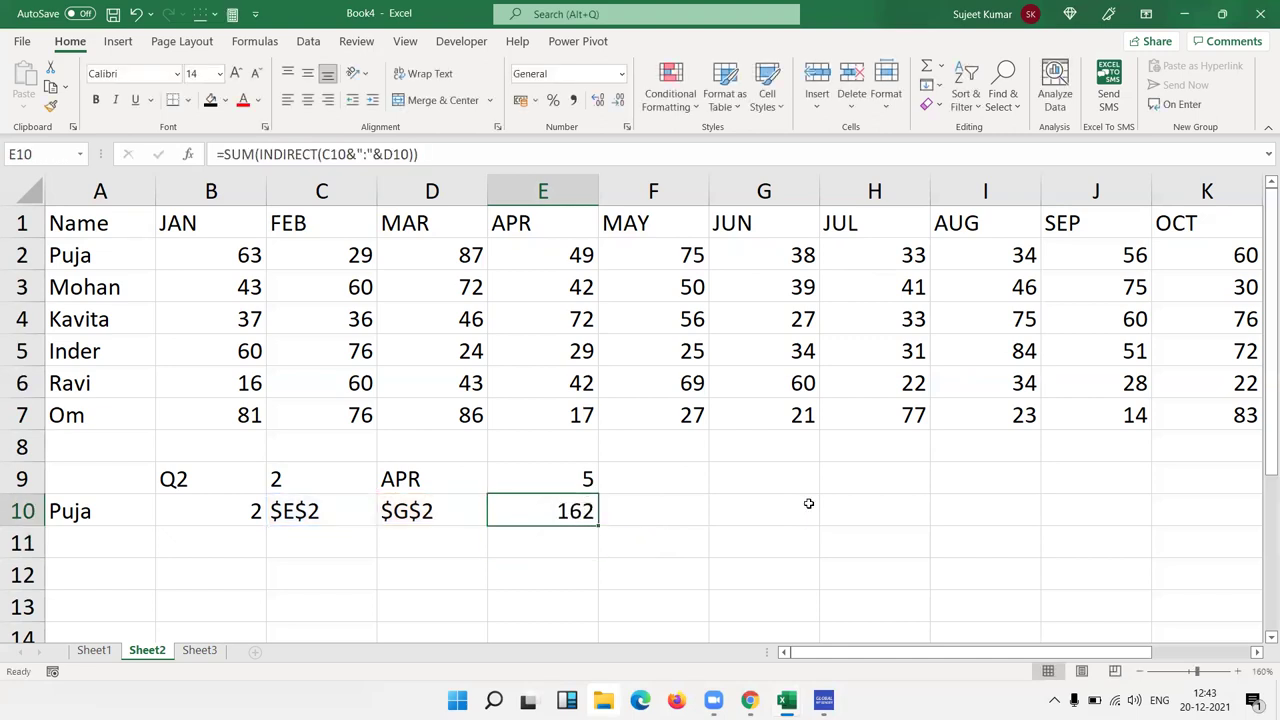
{"action": "left_click_drag", "start_coordinate": [560, 250], "coordinate": [733, 255]}
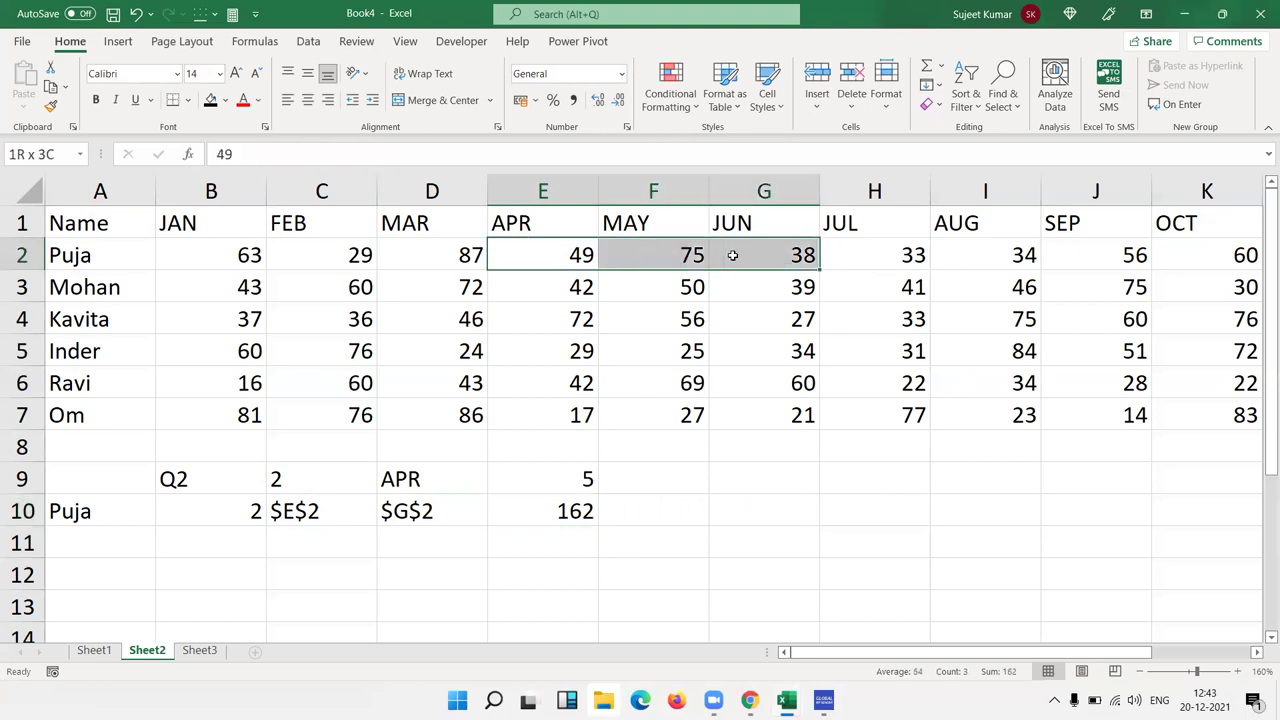
{"action": "left_click_drag", "start_coordinate": [543, 251], "coordinate": [717, 262]}
{"action": "left_click", "coordinate": [190, 477]}
{"action": "double_click", "coordinate": [190, 477]}
{"action": "key", "text": "BackSpace"}
{"action": "type", "text": "1"}
{"action": "key", "text": "Return"}
{"action": "left_click", "coordinate": [191, 477]}
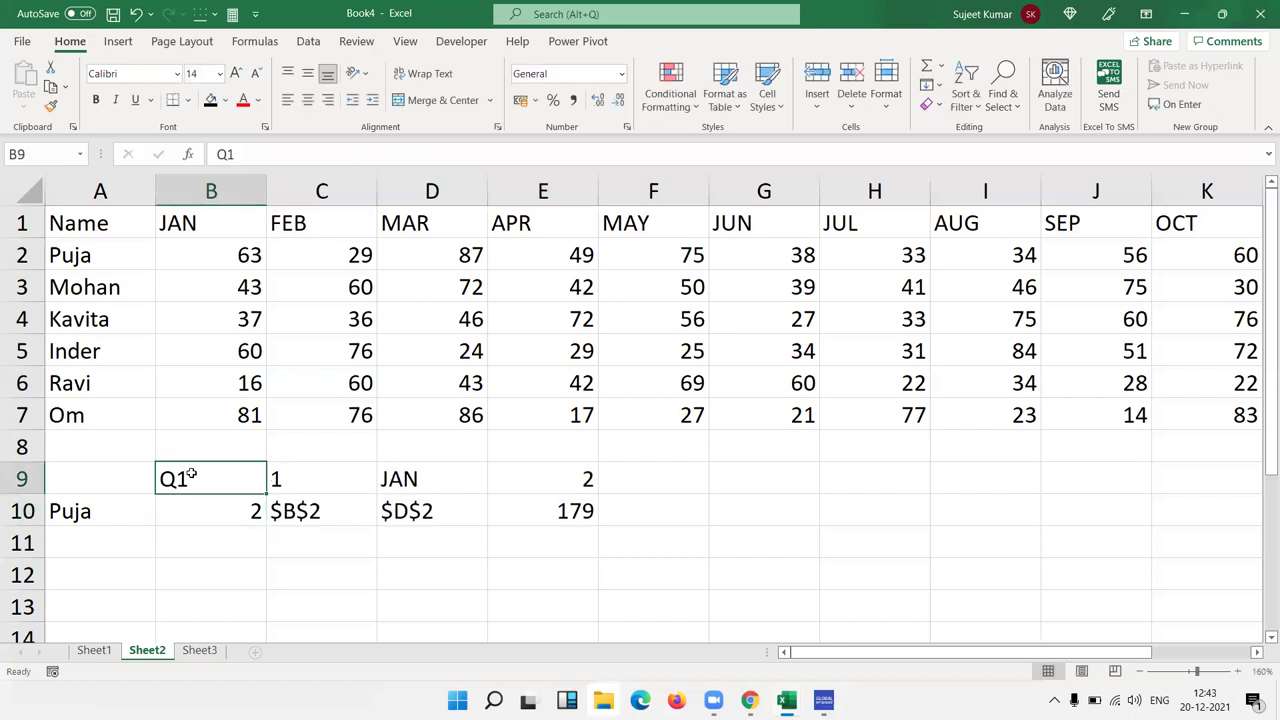
{"action": "double_click", "coordinate": [191, 477]}
{"action": "key", "text": "BackSpace"}
{"action": "type", "text": "2"}
{"action": "key", "text": "Return"}
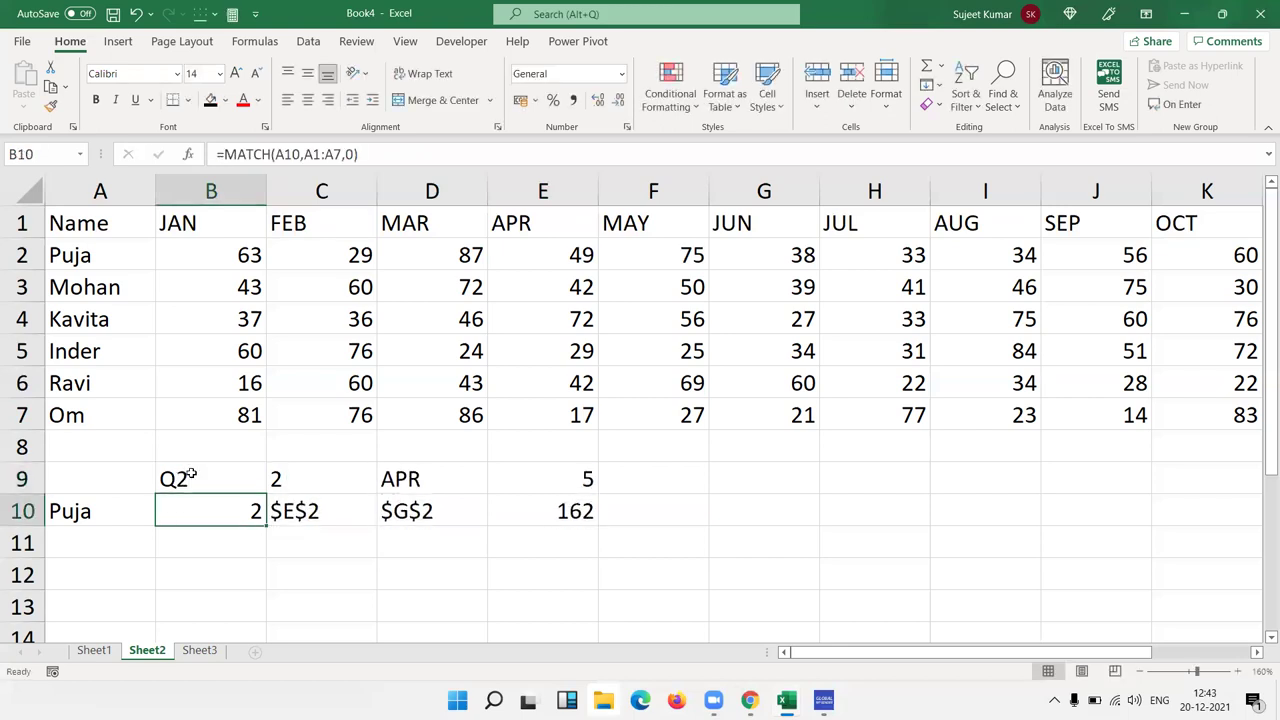
{"action": "left_click_drag", "start_coordinate": [190, 477], "coordinate": [534, 500]}
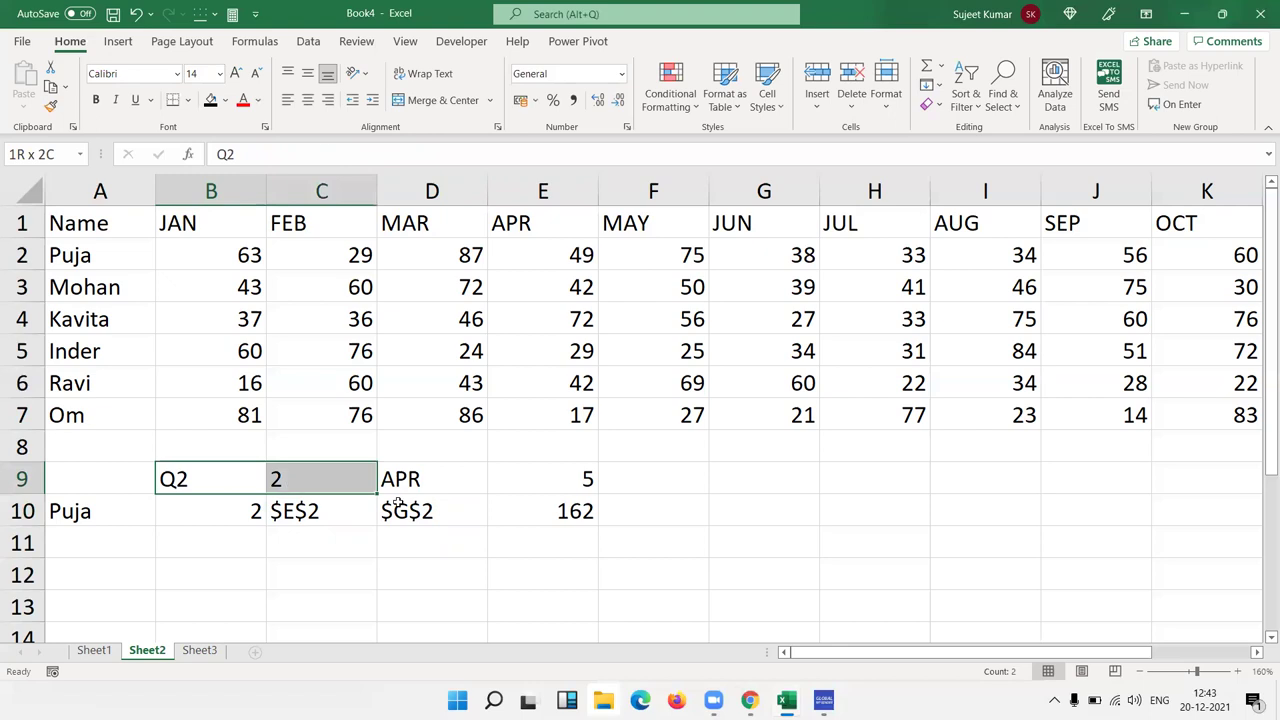
{"action": "left_click", "coordinate": [240, 256]}
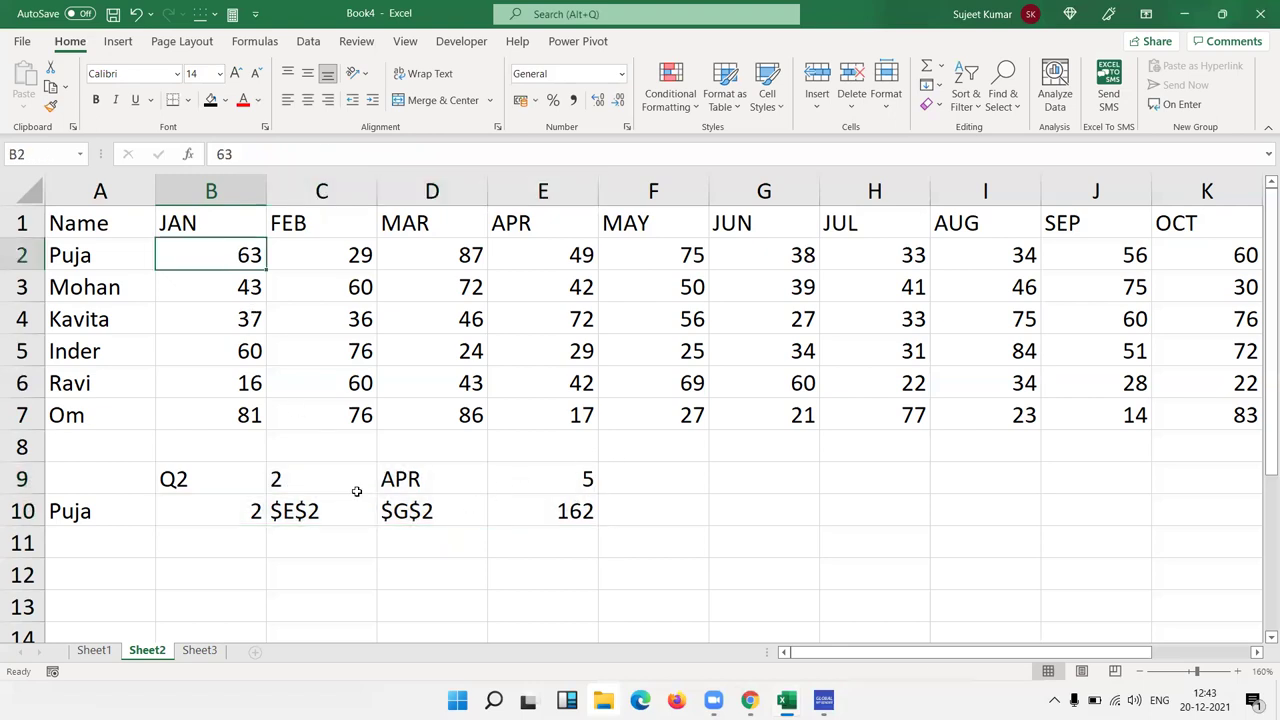
{"action": "left_click", "coordinate": [292, 478]}
{"action": "left_click", "coordinate": [227, 153]}
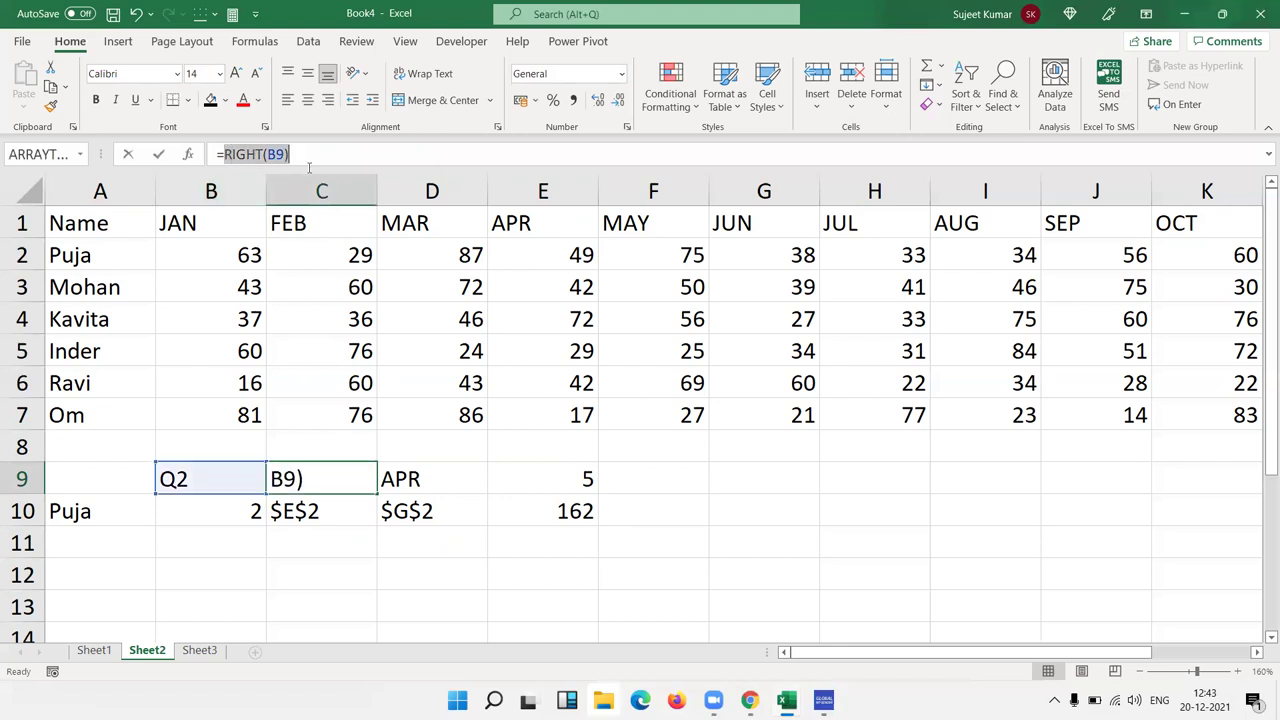
{"action": "key", "text": "Escape"}
Step: Replace C9 with RIGHT(B9) in D9's CHOOSE formula and clear helper cell C9
{"action": "double_click", "coordinate": [422, 484]}
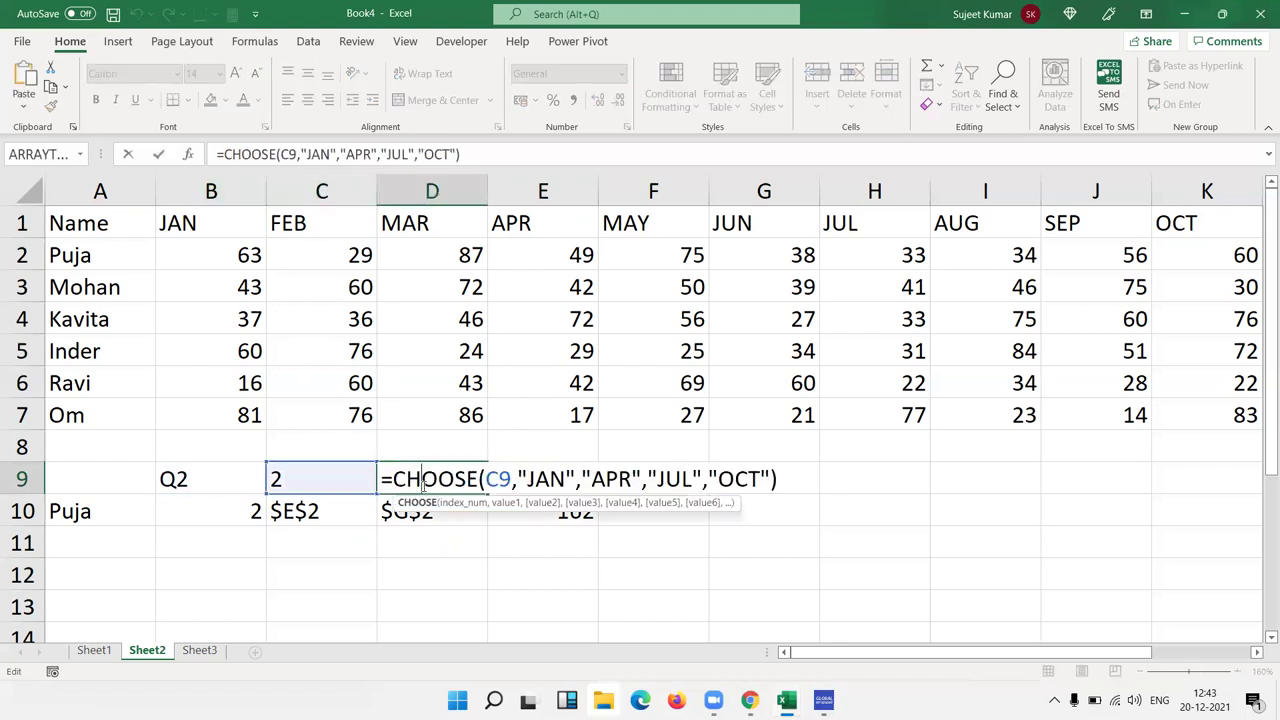
{"action": "double_click", "coordinate": [497, 479]}
{"action": "type", "text": "RIGHT(B9)"}
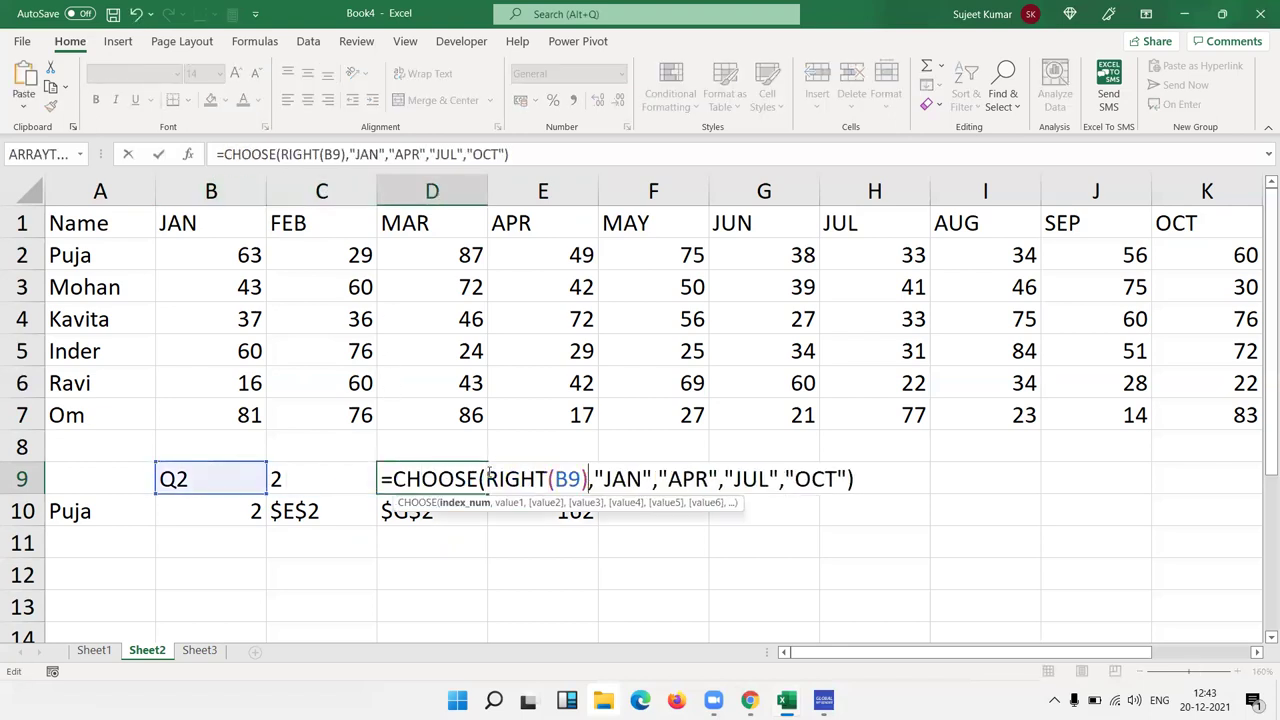
{"action": "key", "text": "Return"}
{"action": "key", "text": "Up"}
{"action": "key", "text": "Left"}
{"action": "key", "text": "Delete"}
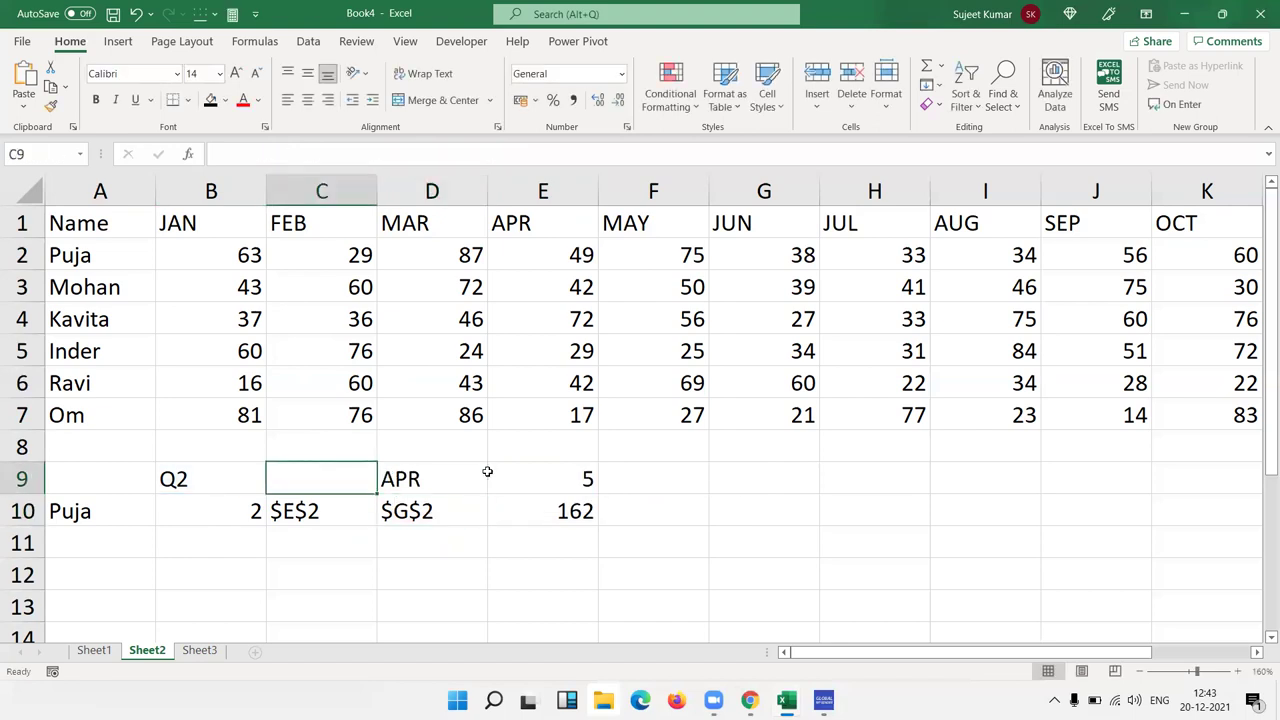
{"action": "key", "text": "Right"}
Step: Substitute D9's CHOOSE(RIGHT(B9),…) expression for D9 inside E9's MATCH formula
{"action": "double_click", "coordinate": [422, 486]}
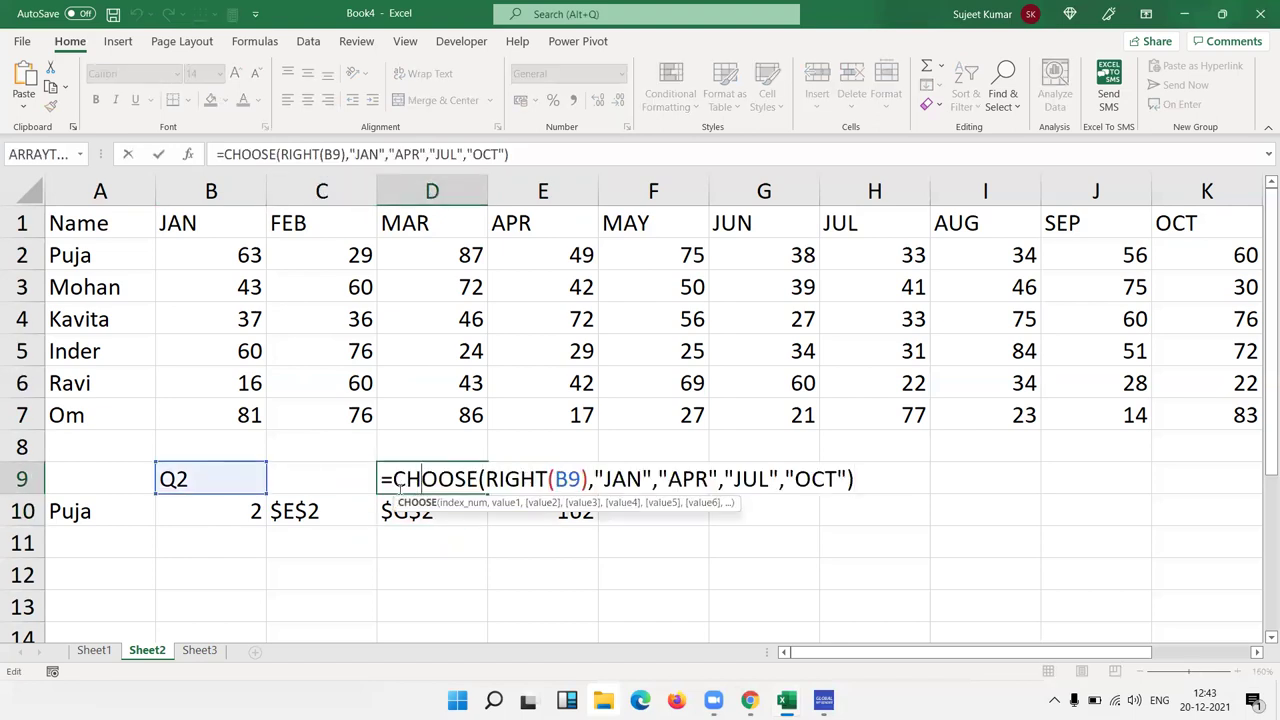
{"action": "left_click_drag", "start_coordinate": [398, 480], "coordinate": [928, 507]}
{"action": "key", "text": "ctrl+c"}
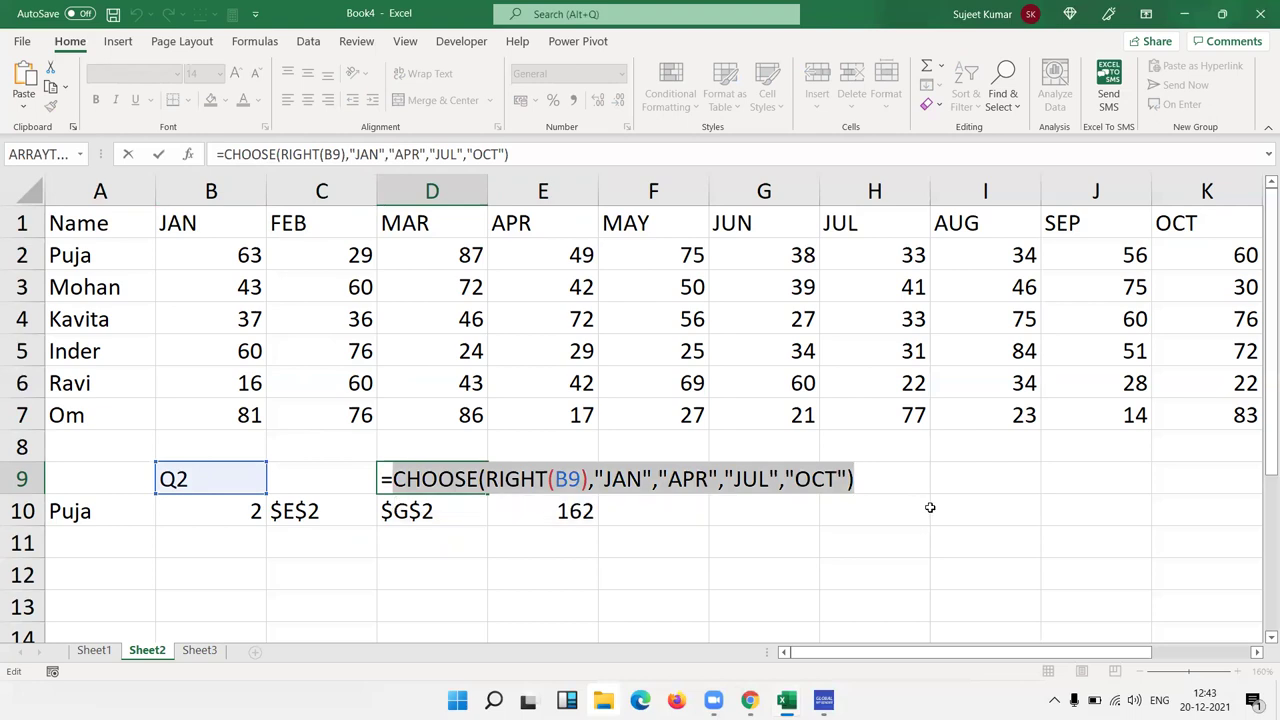
{"action": "key", "text": "Escape"}
{"action": "double_click", "coordinate": [614, 478]}
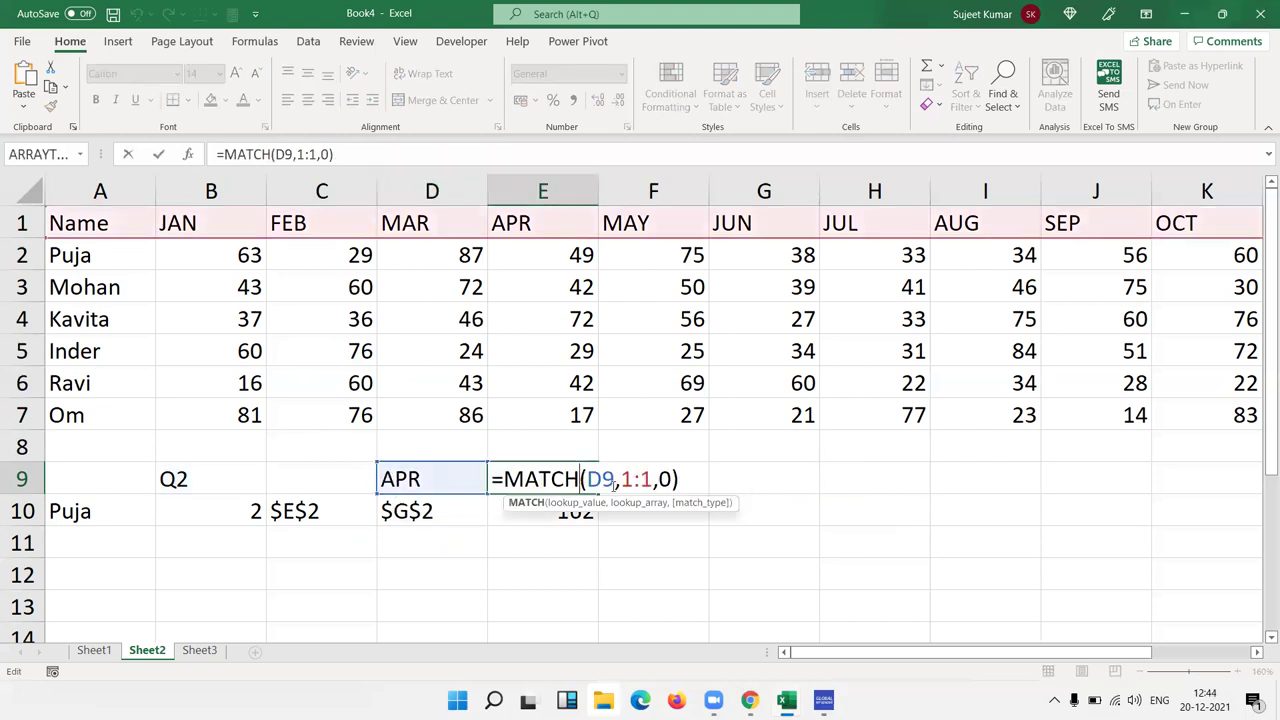
{"action": "double_click", "coordinate": [600, 479]}
{"action": "key", "text": "ctrl+v"}
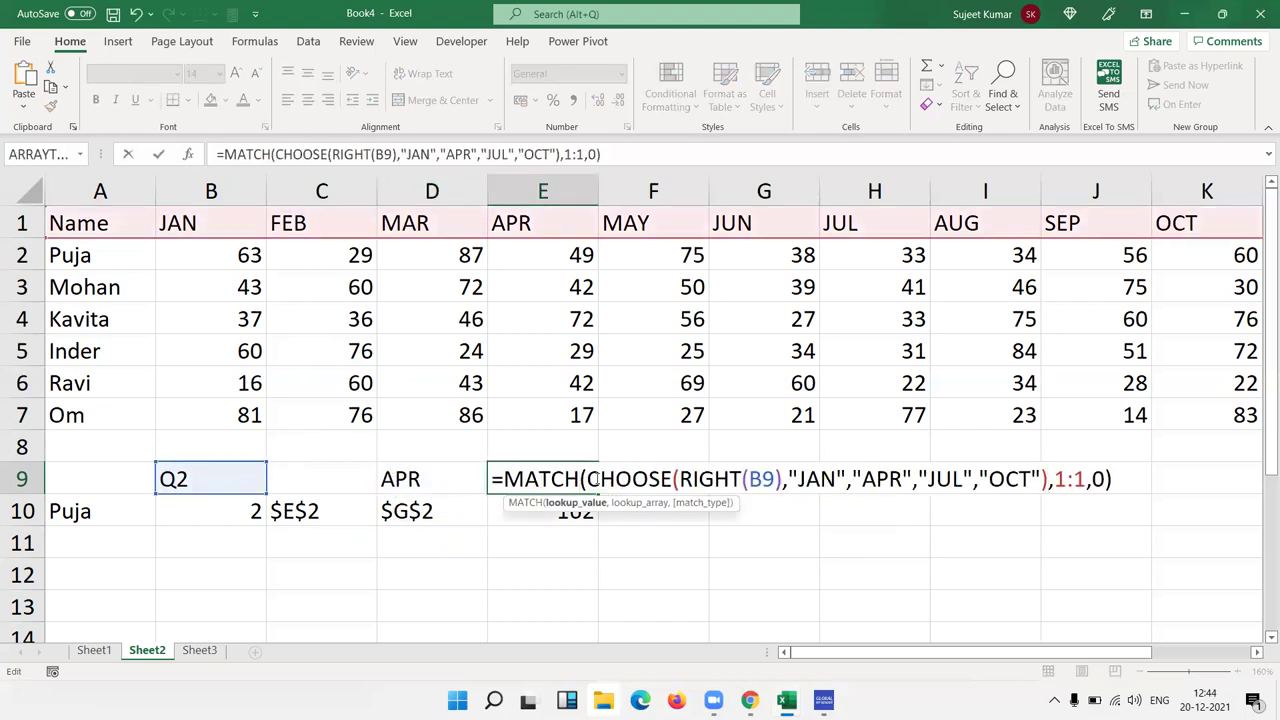
{"action": "key", "text": "Return"}
Step: Clear the redundant month formula in D9, leaving E9 showing 5
{"action": "key", "text": "Up"}
{"action": "key", "text": "Left"}
{"action": "key", "text": "Delete"}
{"action": "key", "text": "Down"}
{"action": "key", "text": "Left"}
{"action": "key", "text": "Left"}
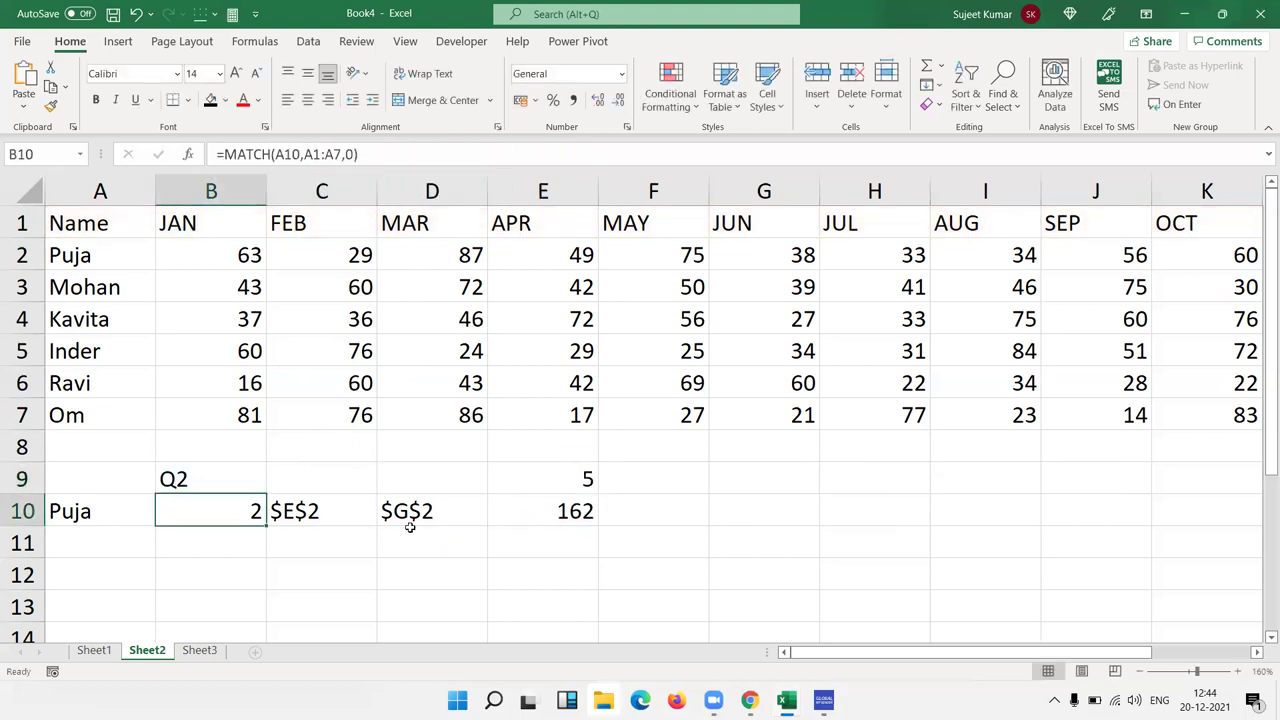
Step: Replace B10 in C10's ADDRESS formula with B10's MATCH(A10,A1:A7,0) expression
{"action": "double_click", "coordinate": [217, 511]}
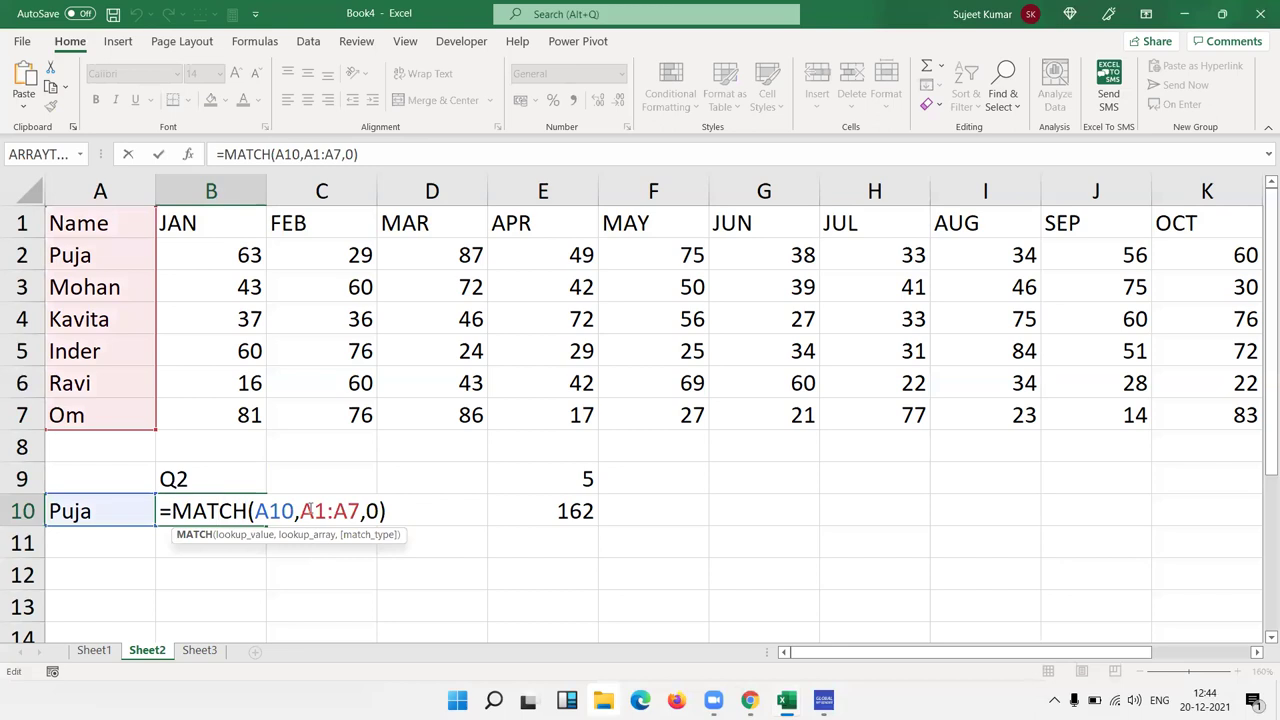
{"action": "left_click_drag", "start_coordinate": [160, 511], "coordinate": [398, 511]}
{"action": "key", "text": "ctrl+c"}
{"action": "key", "text": "Escape"}
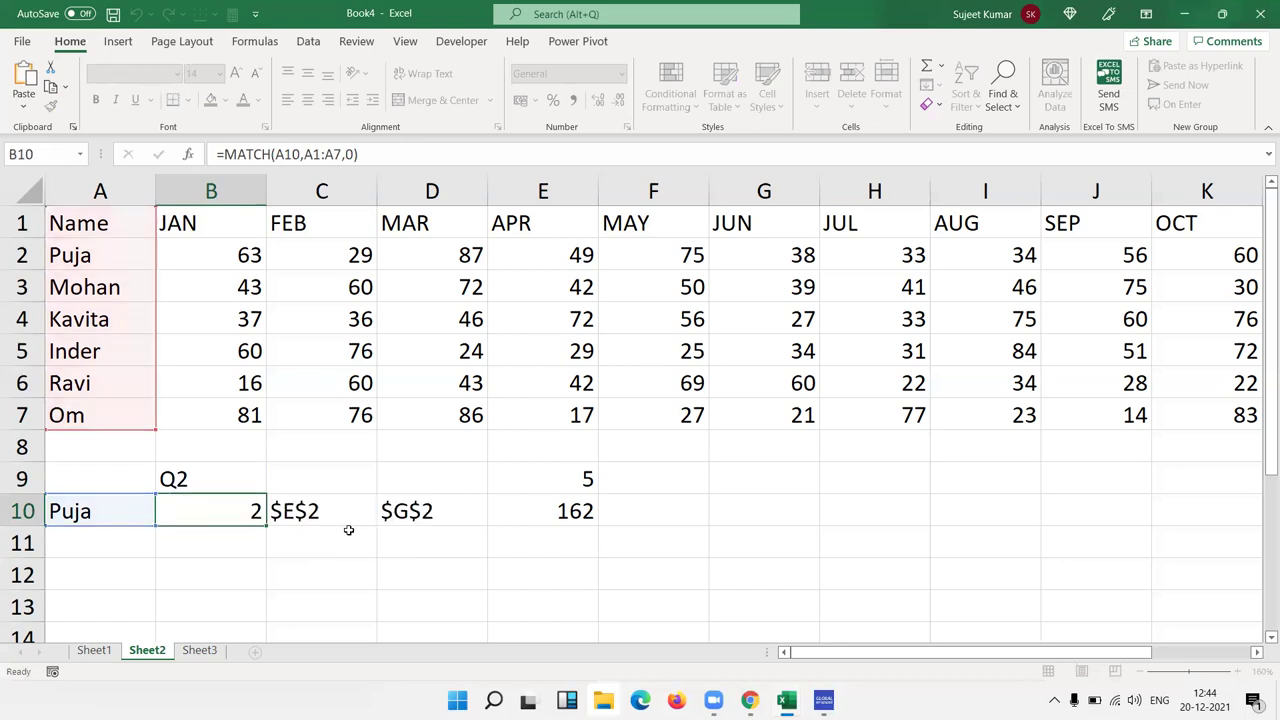
{"action": "left_click", "coordinate": [346, 524]}
{"action": "double_click", "coordinate": [333, 519]}
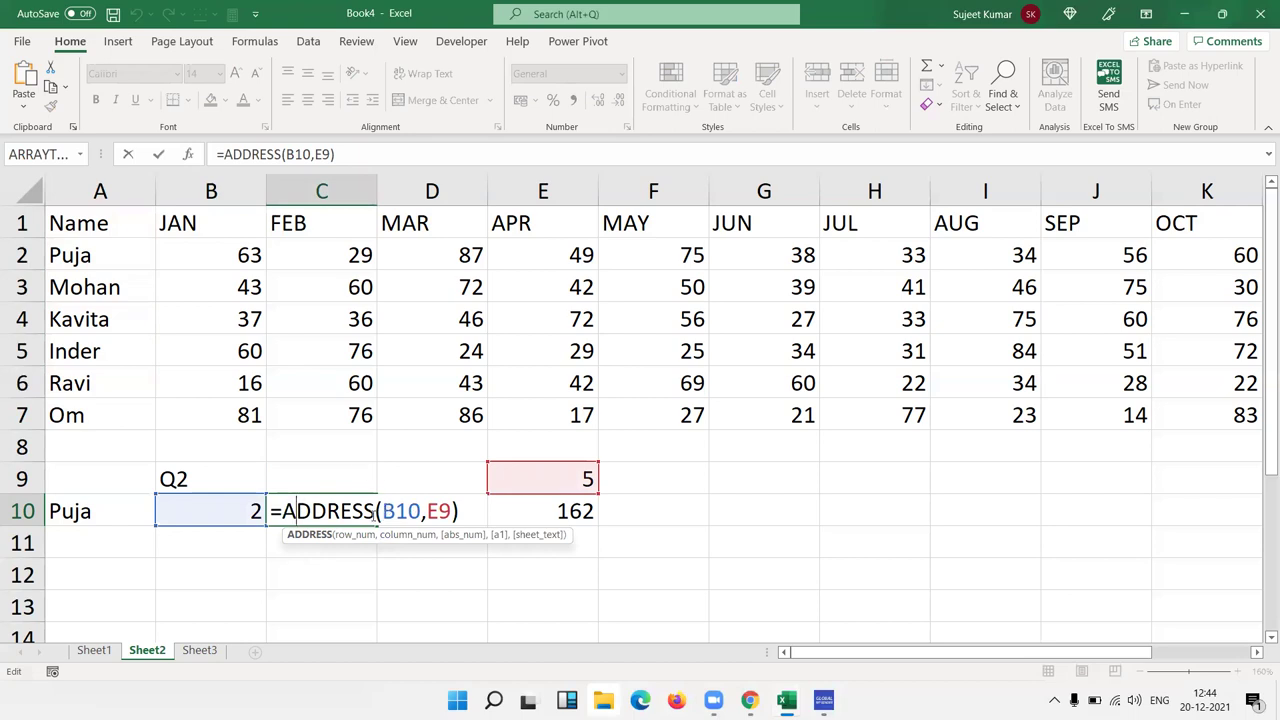
{"action": "double_click", "coordinate": [400, 511]}
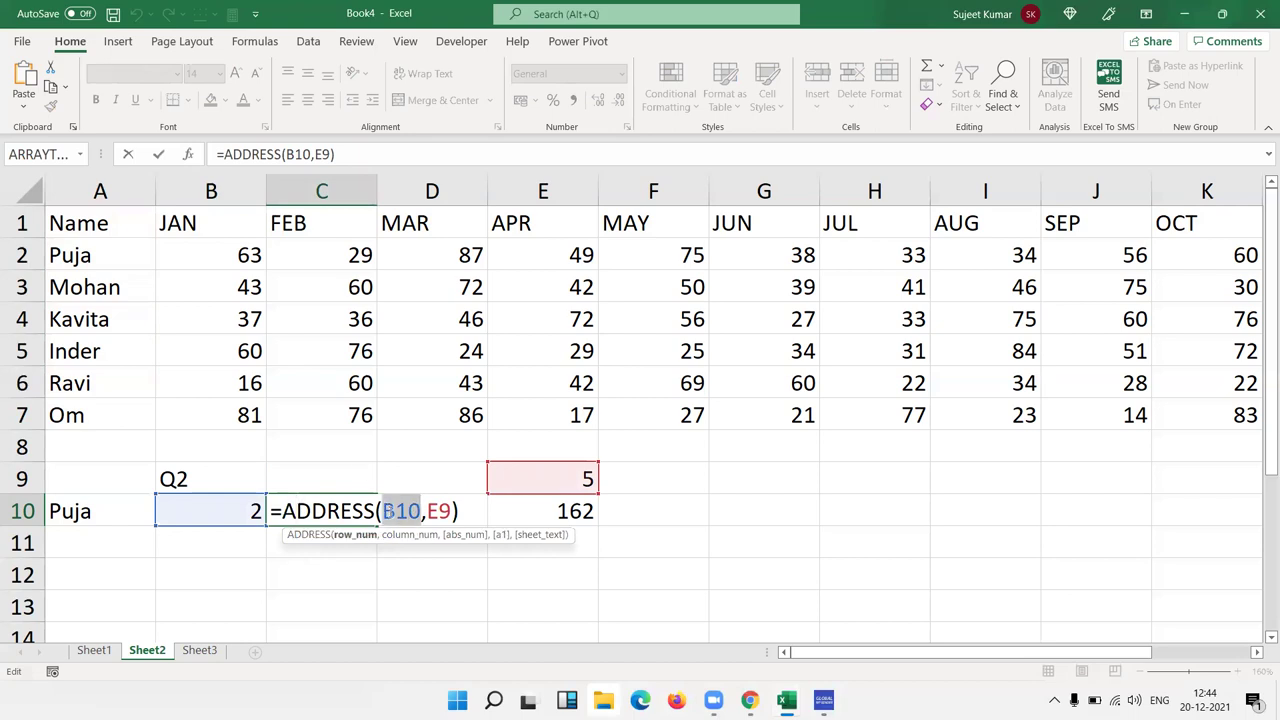
{"action": "key", "text": "ctrl+v"}
{"action": "key", "text": "Return"}
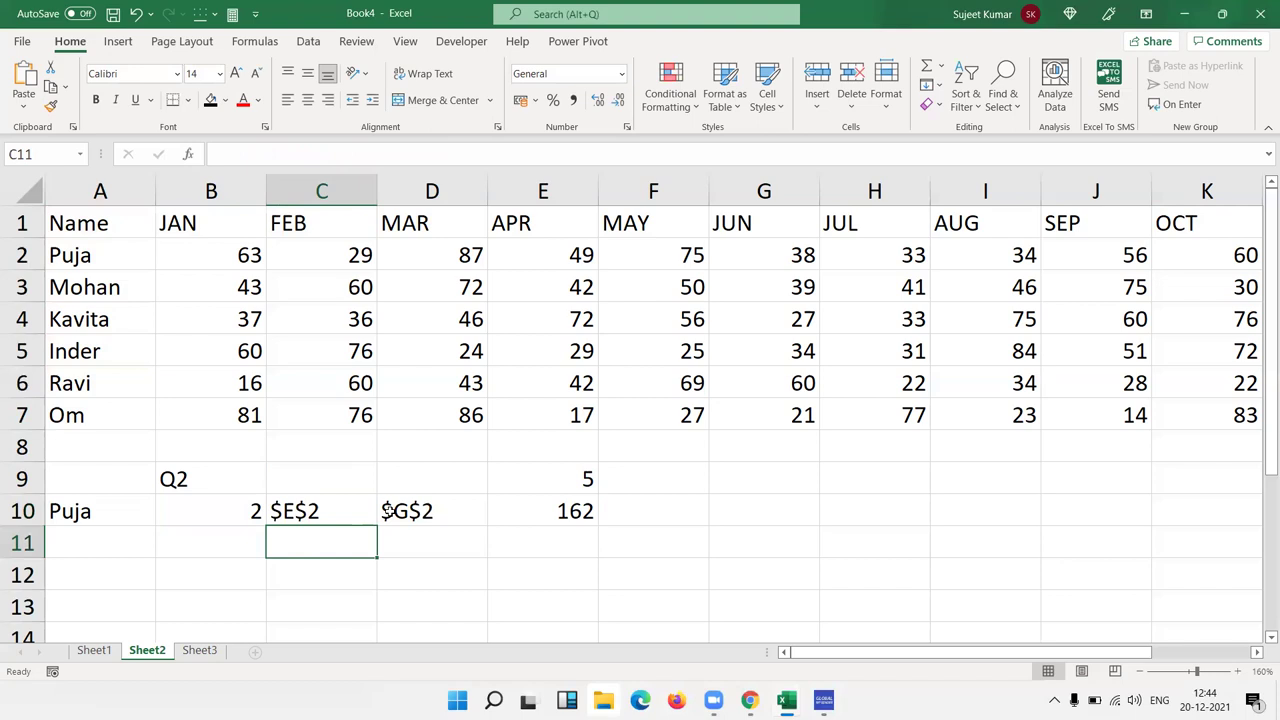
Step: Nest MATCH(A10,A1:A7,0) in D10's ADDRESS formula too, then clear B10
{"action": "double_click", "coordinate": [410, 511]}
{"action": "double_click", "coordinate": [507, 511]}
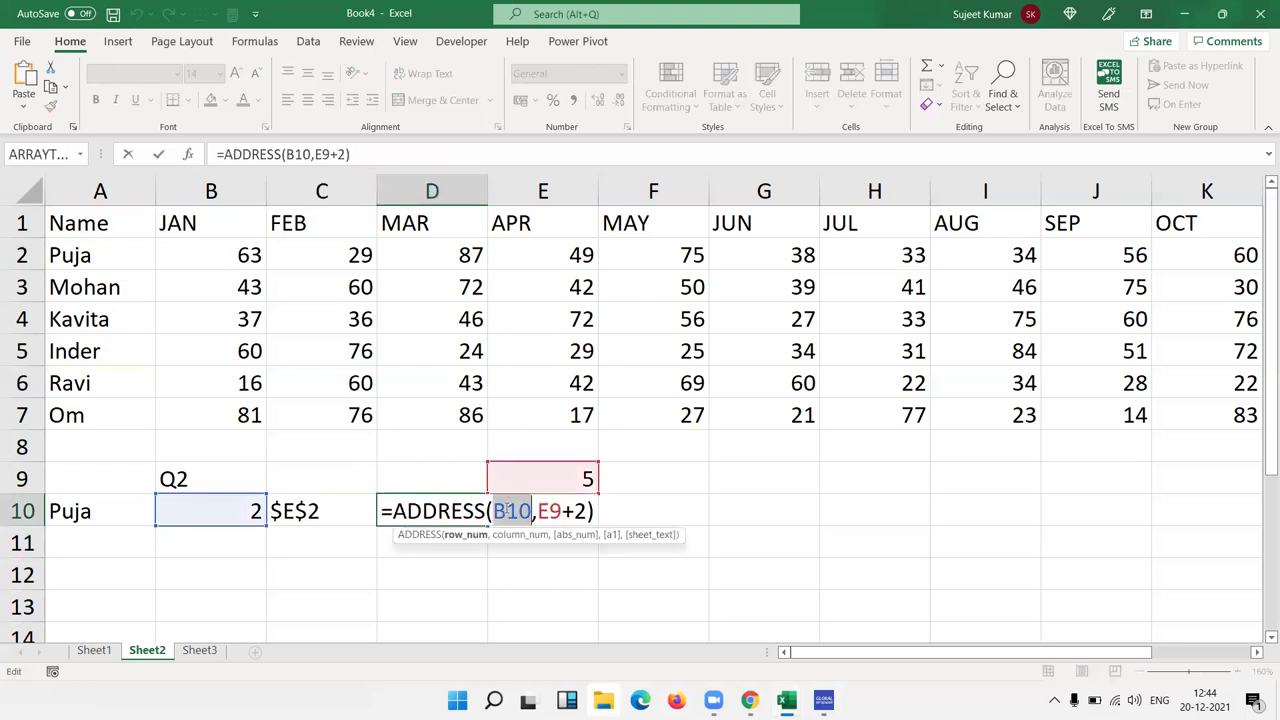
{"action": "key", "text": "ctrl+v"}
{"action": "key", "text": "Return"}
{"action": "key", "text": "Up"}
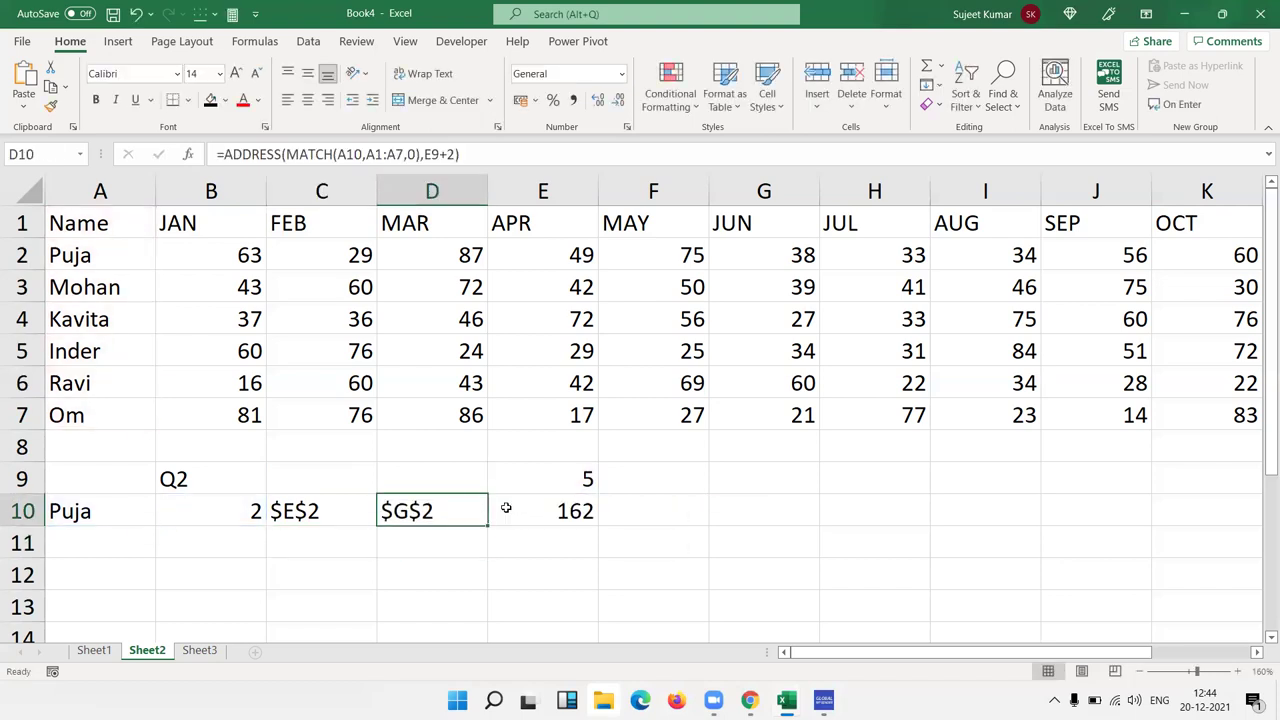
{"action": "key", "text": "Left"}
{"action": "key", "text": "Left"}
{"action": "key", "text": "Delete"}
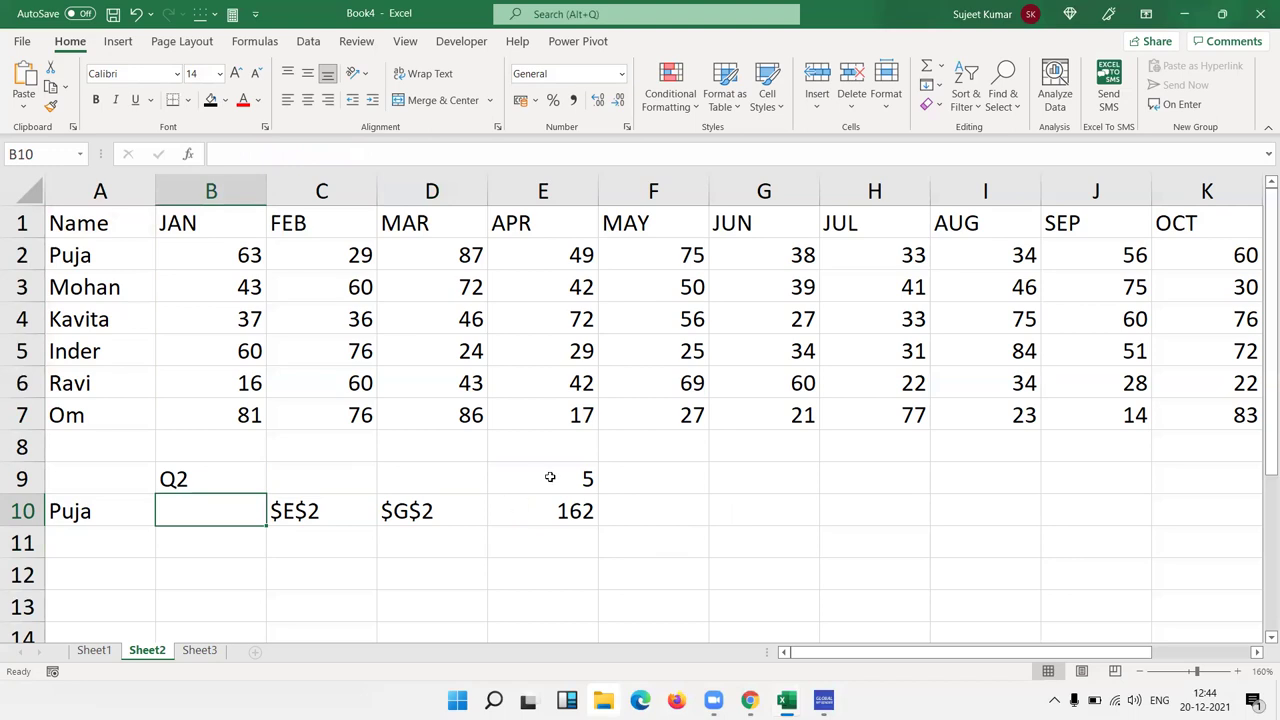
{"action": "double_click", "coordinate": [550, 479]}
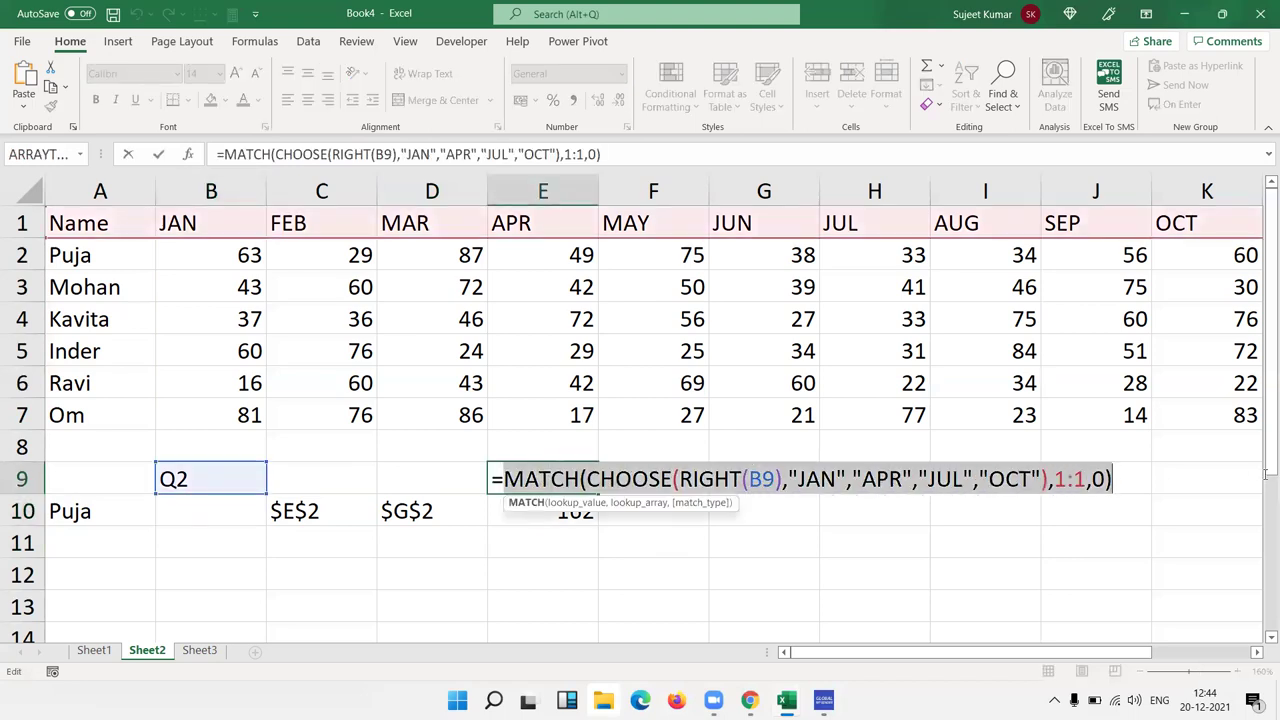
Step: Replace the E9 reference with the month MATCH lookup in the ADDRESS formulas
{"action": "key", "text": "Escape"}
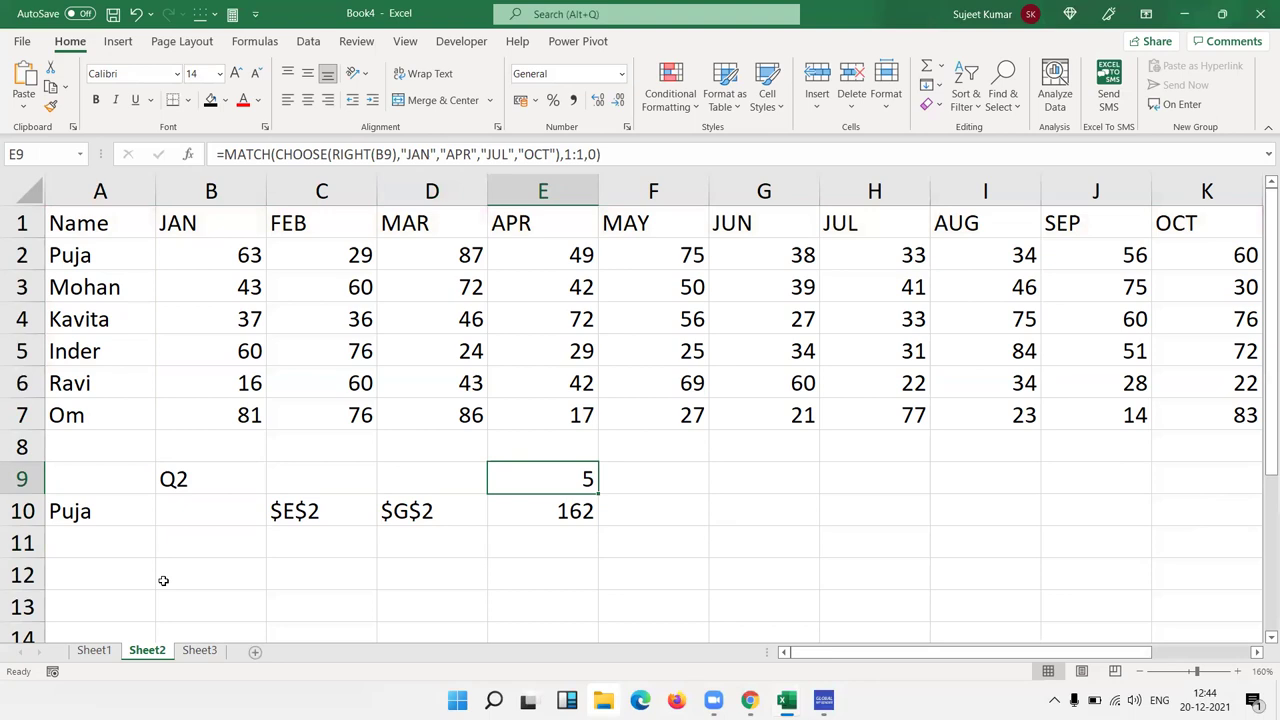
{"action": "double_click", "coordinate": [308, 512]}
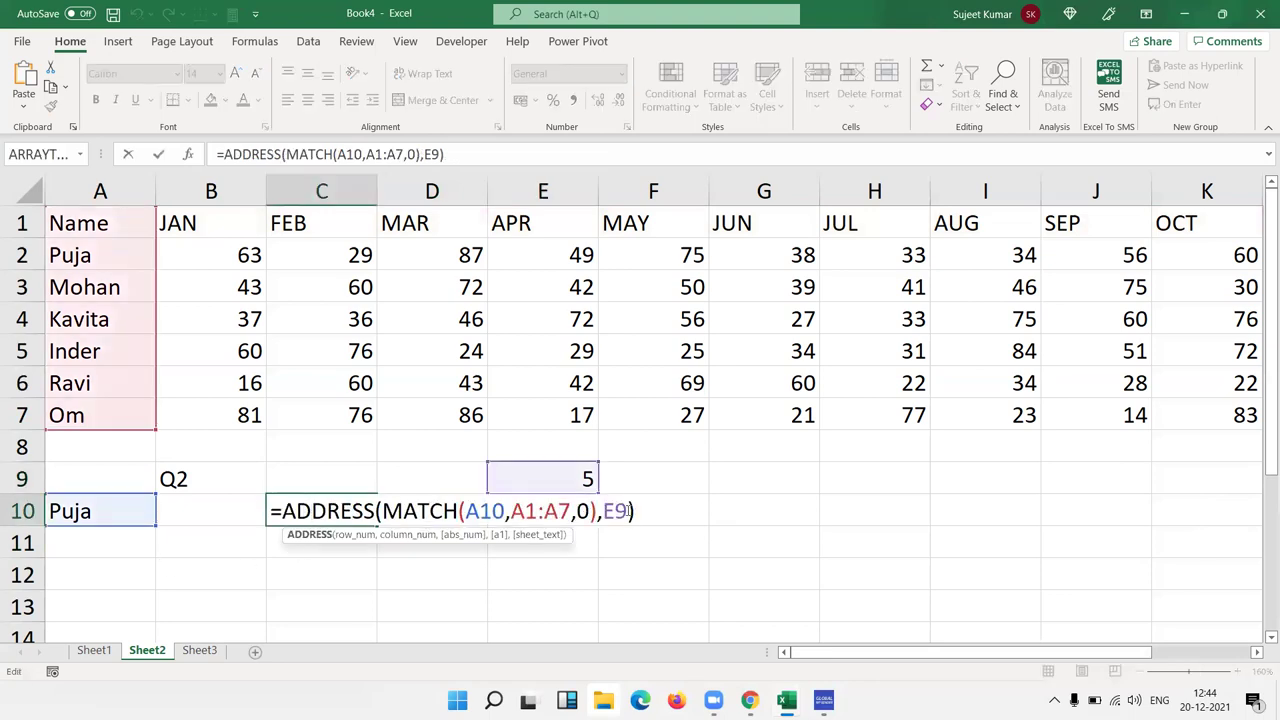
{"action": "double_click", "coordinate": [614, 511]}
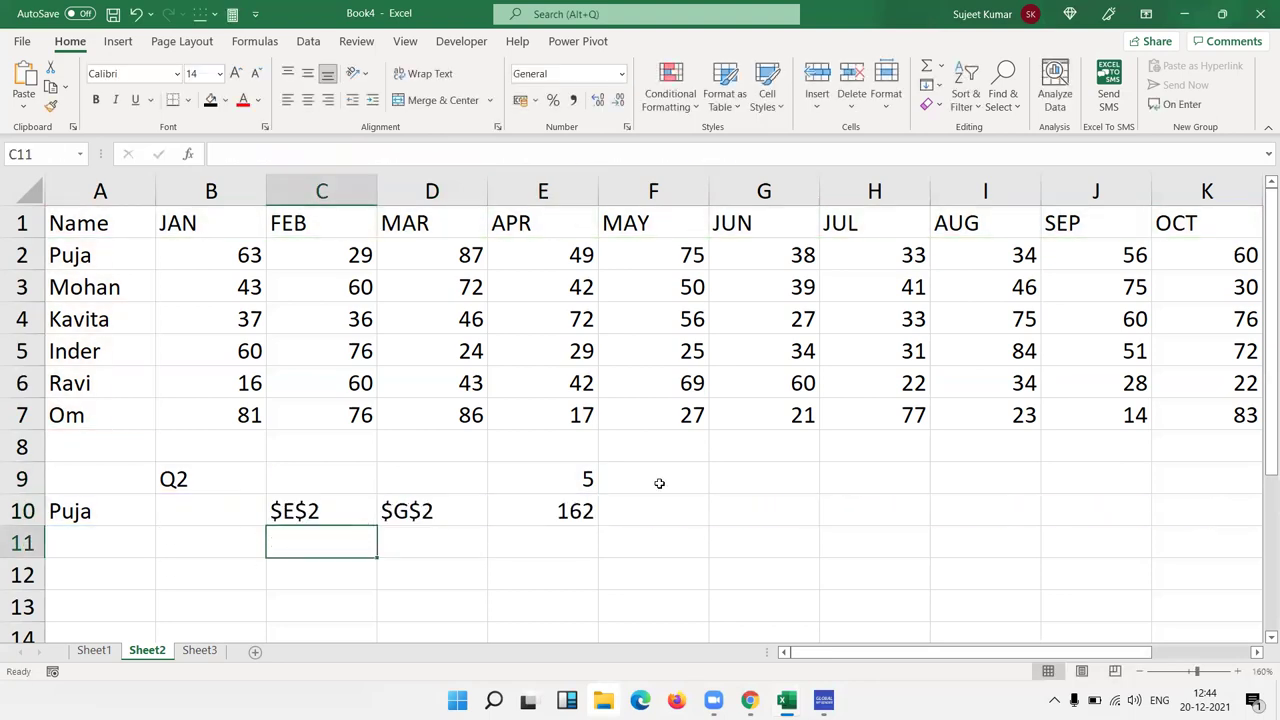
{"action": "left_click", "coordinate": [428, 510]}
{"action": "double_click", "coordinate": [428, 510]}
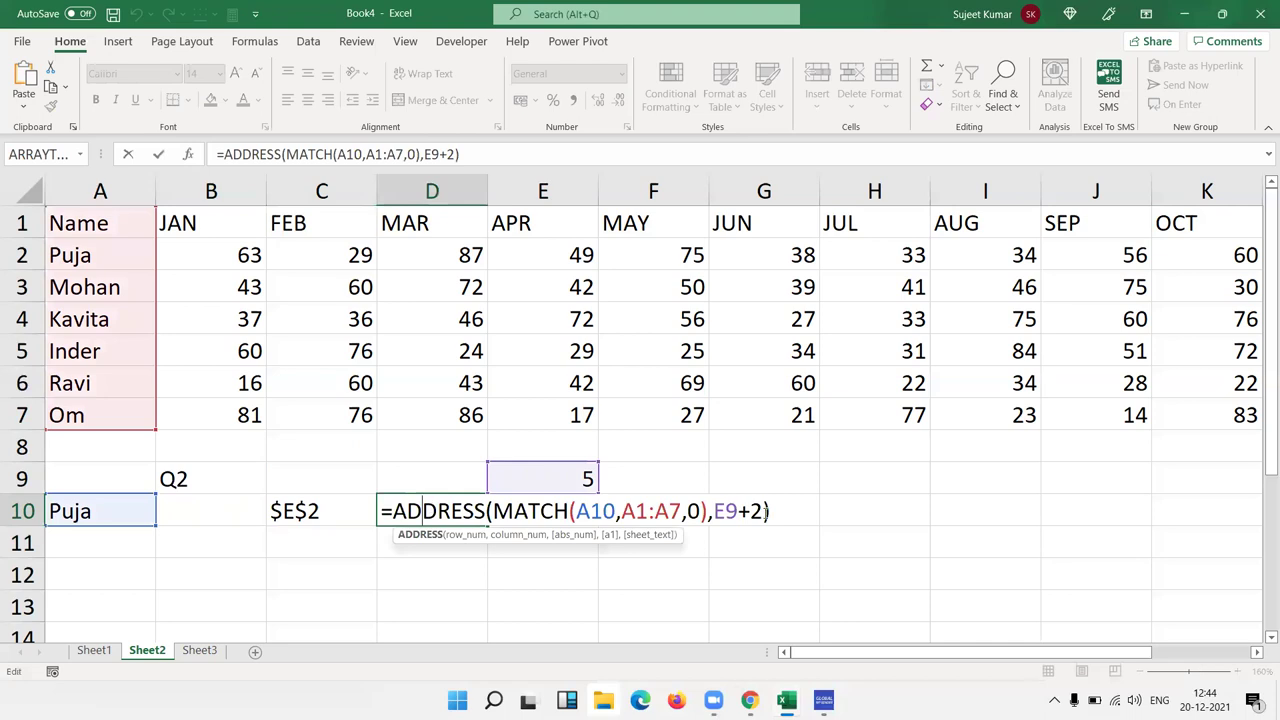
{"action": "double_click", "coordinate": [726, 511]}
{"action": "type", "text": "MATCH(CHOOSE(RIGHT(B9),\"JAN\",\"APR\",\"JUL\",\"OCT\"),1:1,0)"}
{"action": "key", "text": "Return"}
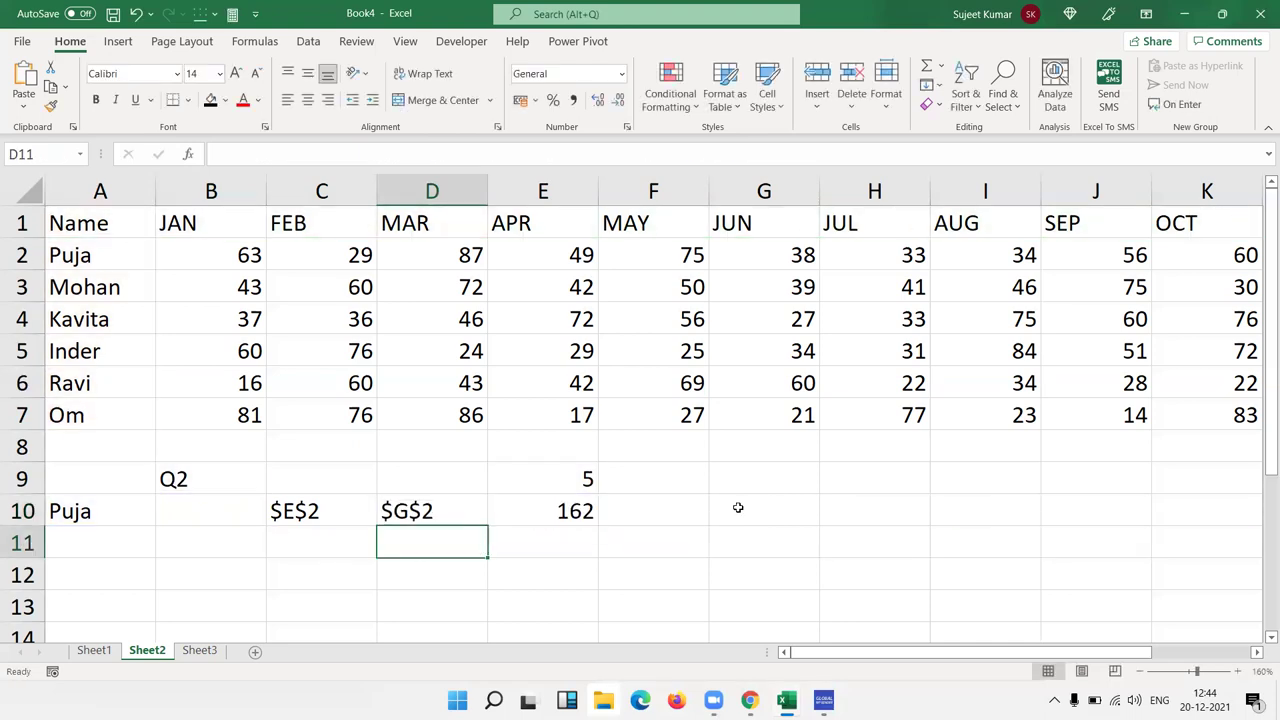
Step: Clear the now-unused E9 helper cell
{"action": "key", "text": "Up"}
{"action": "key", "text": "Up"}
{"action": "key", "text": "Right"}
{"action": "key", "text": "Delete"}
{"action": "key", "text": "Left"}
{"action": "key", "text": "Left"}
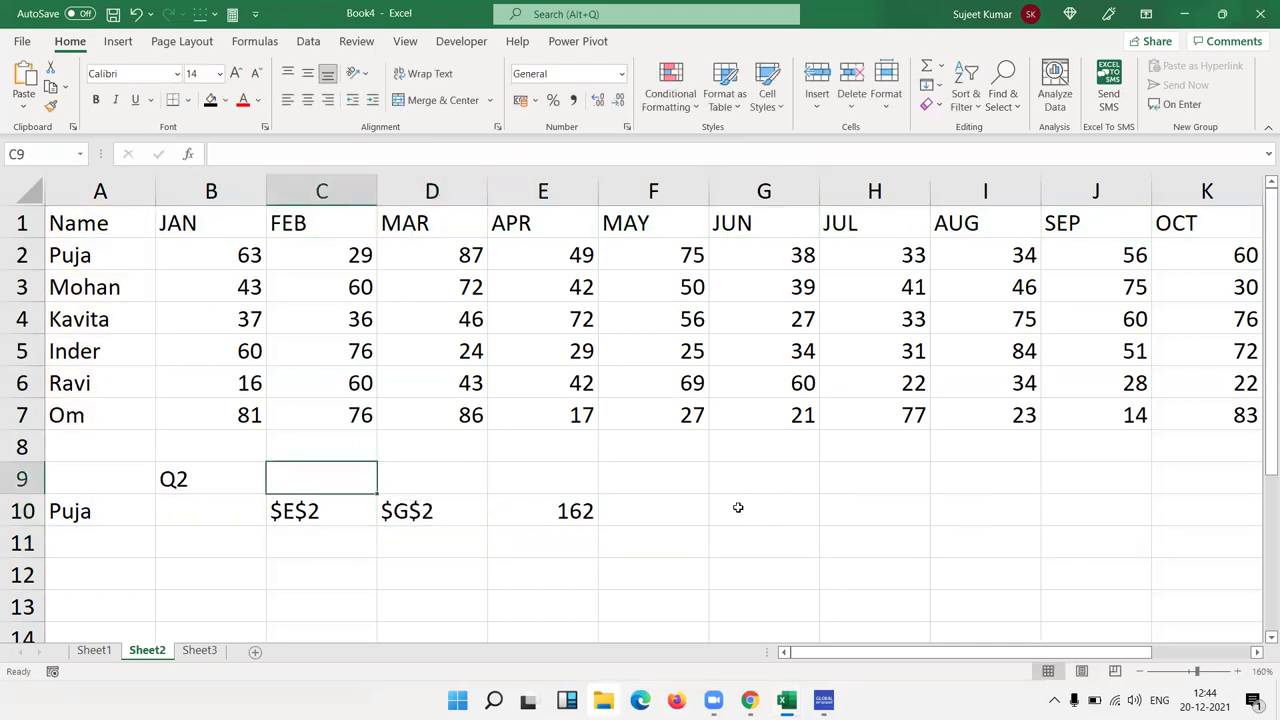
{"action": "key", "text": "Down"}
Step: Paste C10's ADDRESS expression over the C10 reference in E10's SUM(INDIRECT()) formula
{"action": "double_click", "coordinate": [322, 510]}
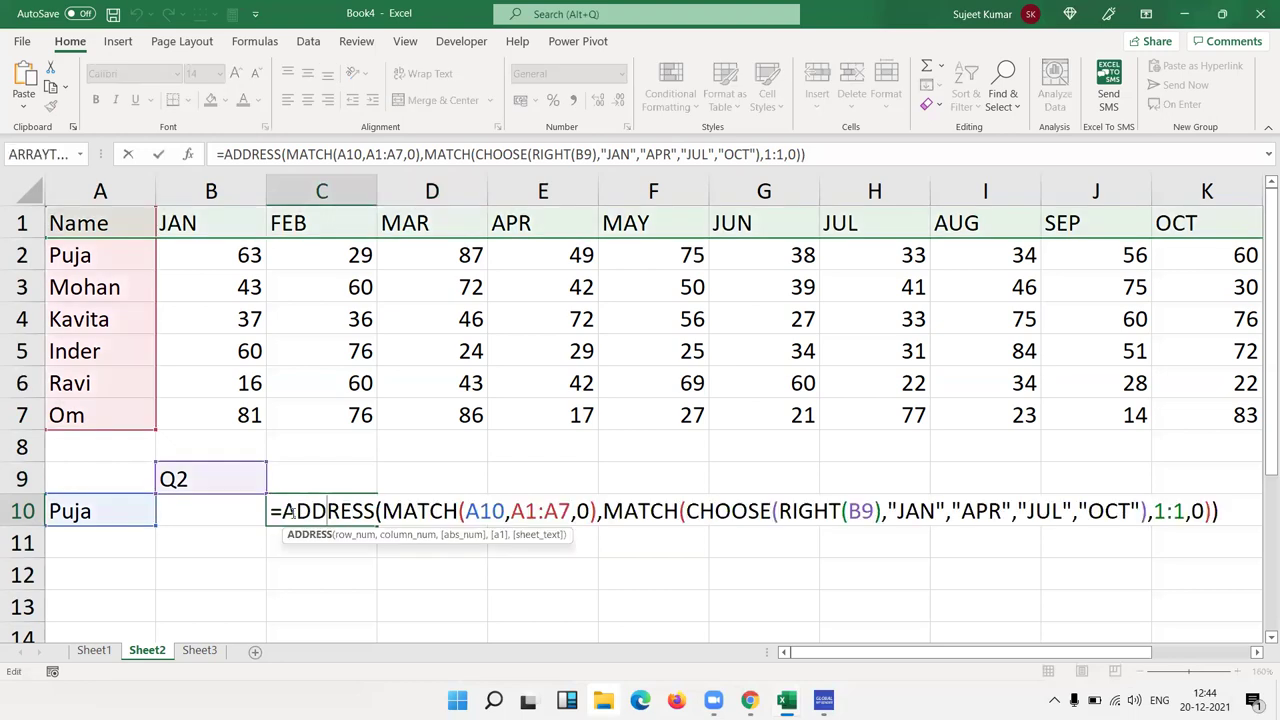
{"action": "left_click_drag", "start_coordinate": [282, 511], "coordinate": [1142, 511]}
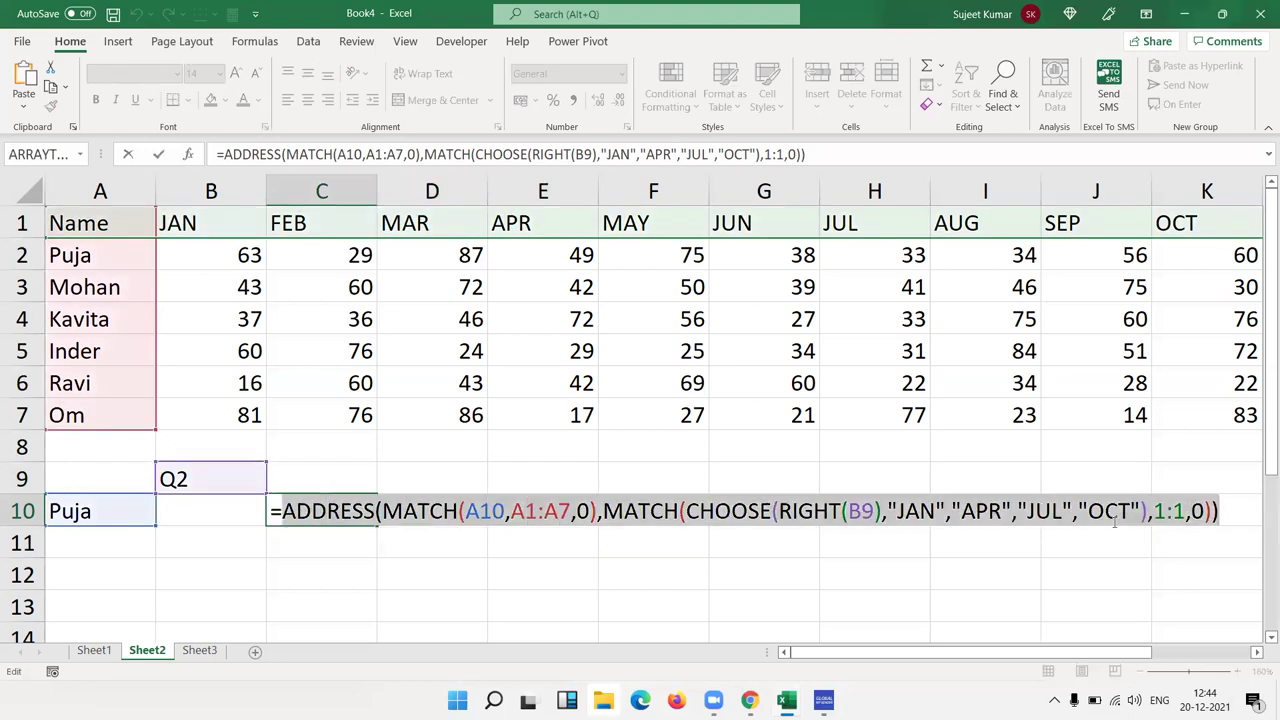
{"action": "key", "text": "Escape"}
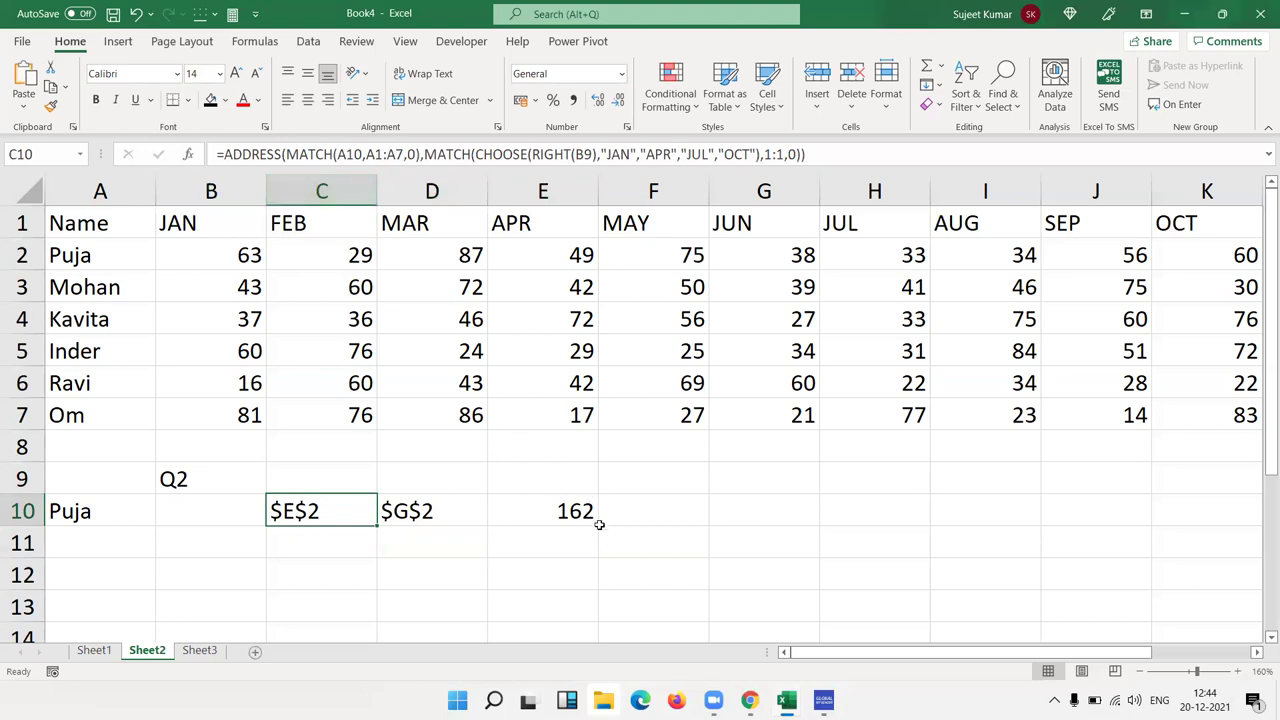
{"action": "double_click", "coordinate": [565, 513]}
{"action": "double_click", "coordinate": [692, 511]}
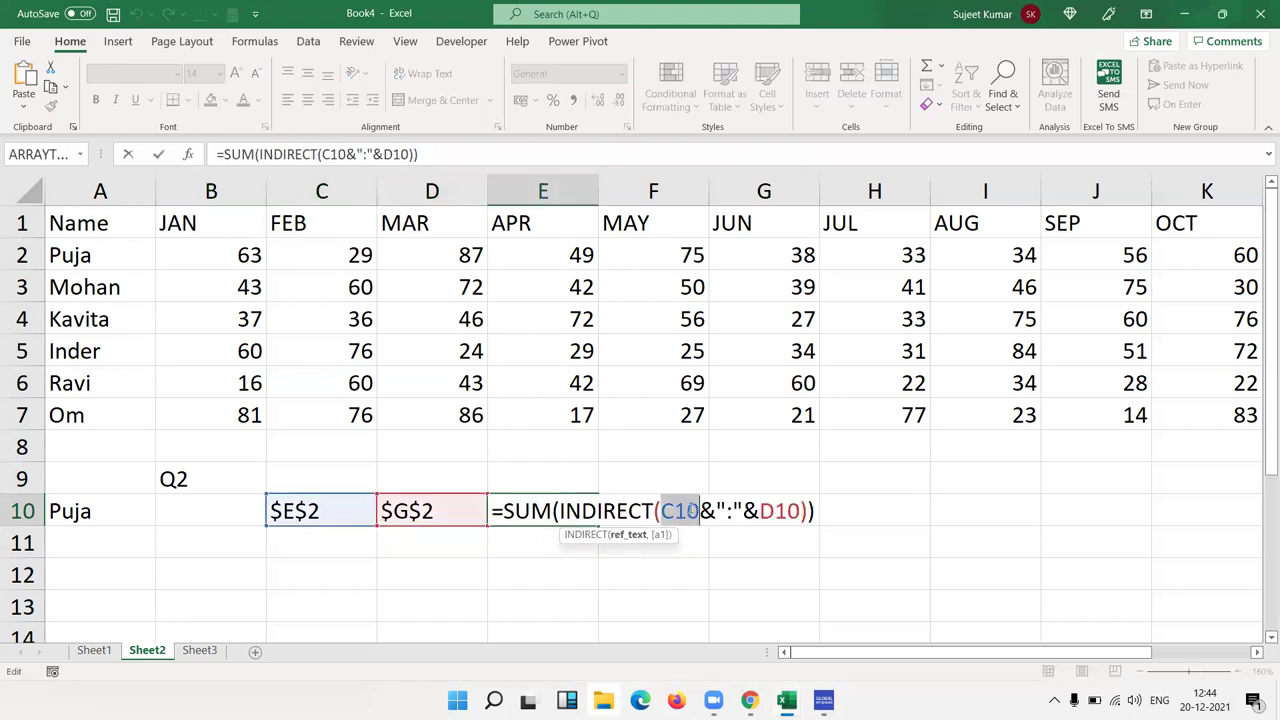
{"action": "type", "text": "ADDRESS(MATCH(A10,A1:A7,0),MATCH(CHOOSE(RIGHT(B9),\"JAN\",\"APR\",\"JUL\",\"OCT\"),1:1,0))"}
{"action": "key", "text": "Return"}
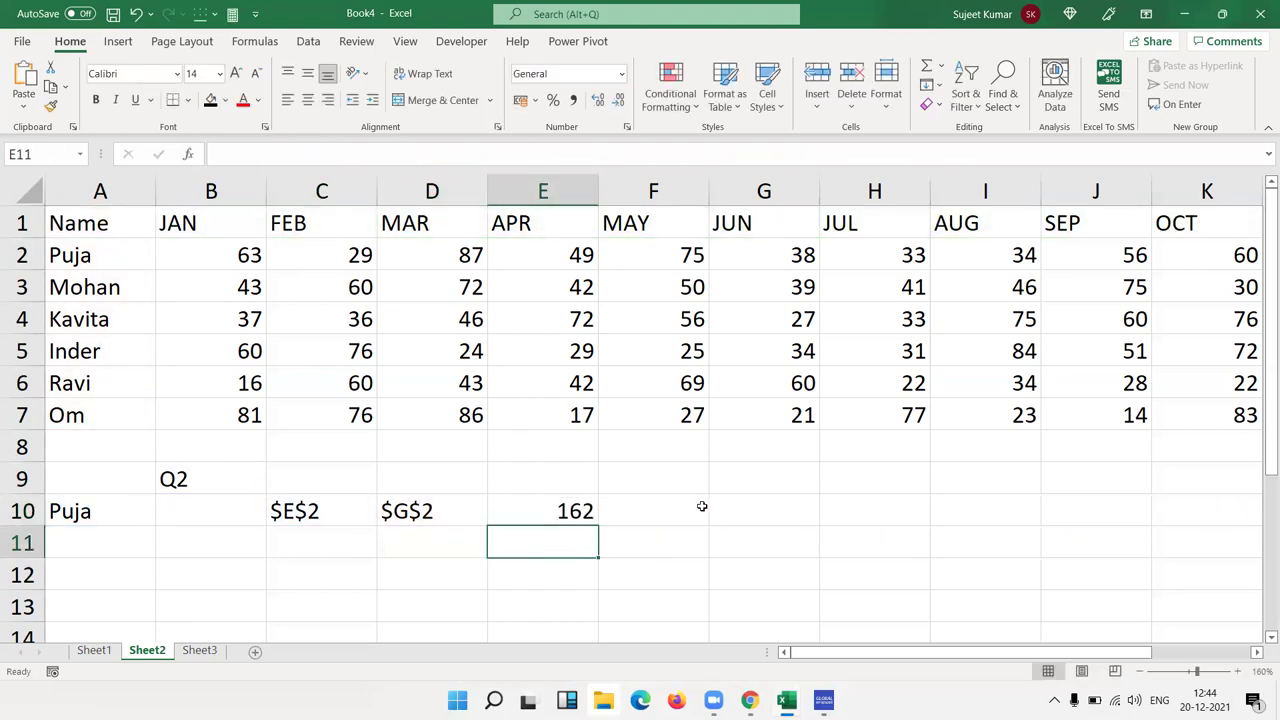
Step: Copy D10's ADDRESS expression for use in E10's total formula
{"action": "double_click", "coordinate": [422, 512]}
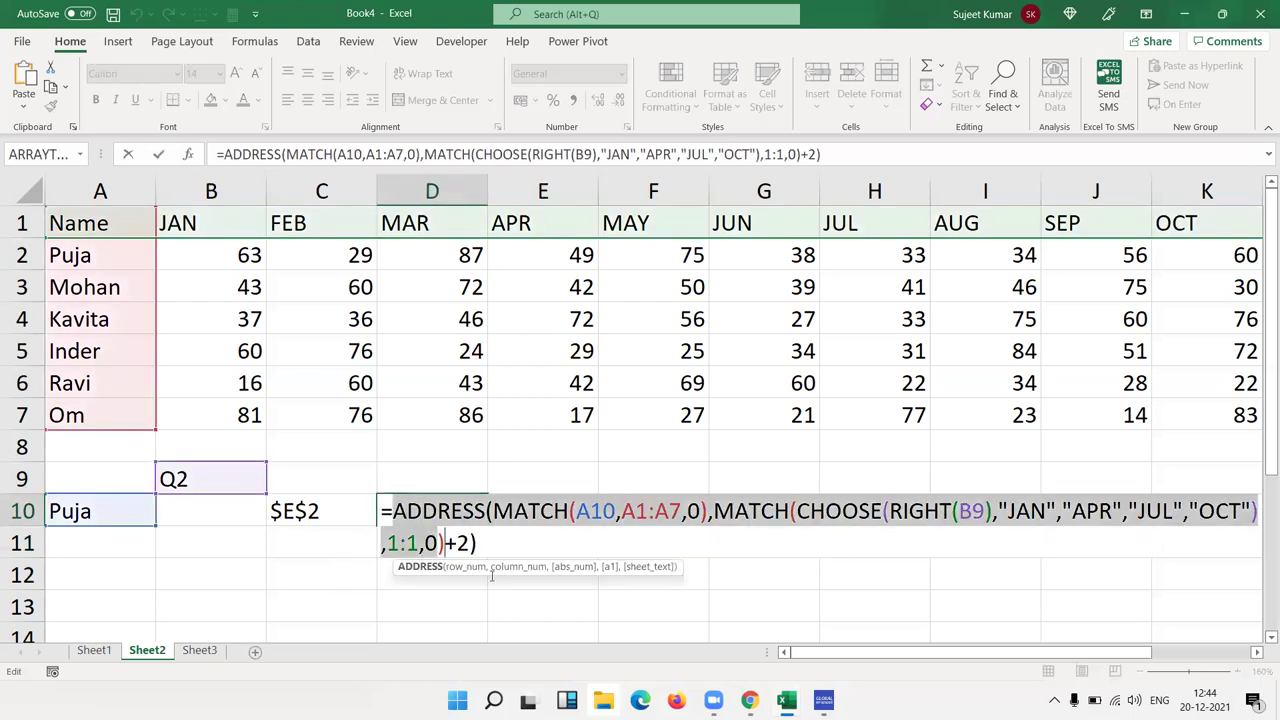
{"action": "left_click_drag", "start_coordinate": [394, 513], "coordinate": [529, 585]}
{"action": "key", "text": "ctrl+c"}
{"action": "key", "text": "Escape"}
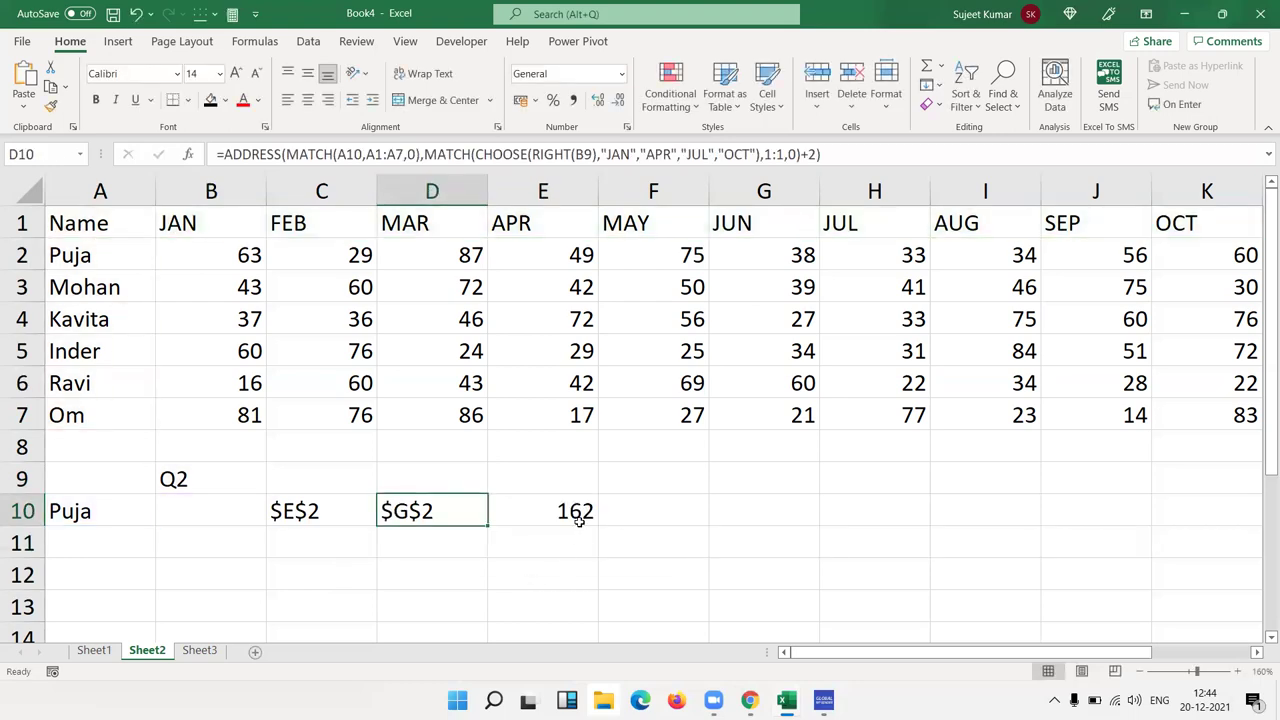
{"action": "double_click", "coordinate": [580, 519]}
Step: Replace D10 in E10's formula with D10's ADDRESS+2 expression, then clear C10:D10
{"action": "double_click", "coordinate": [906, 544]}
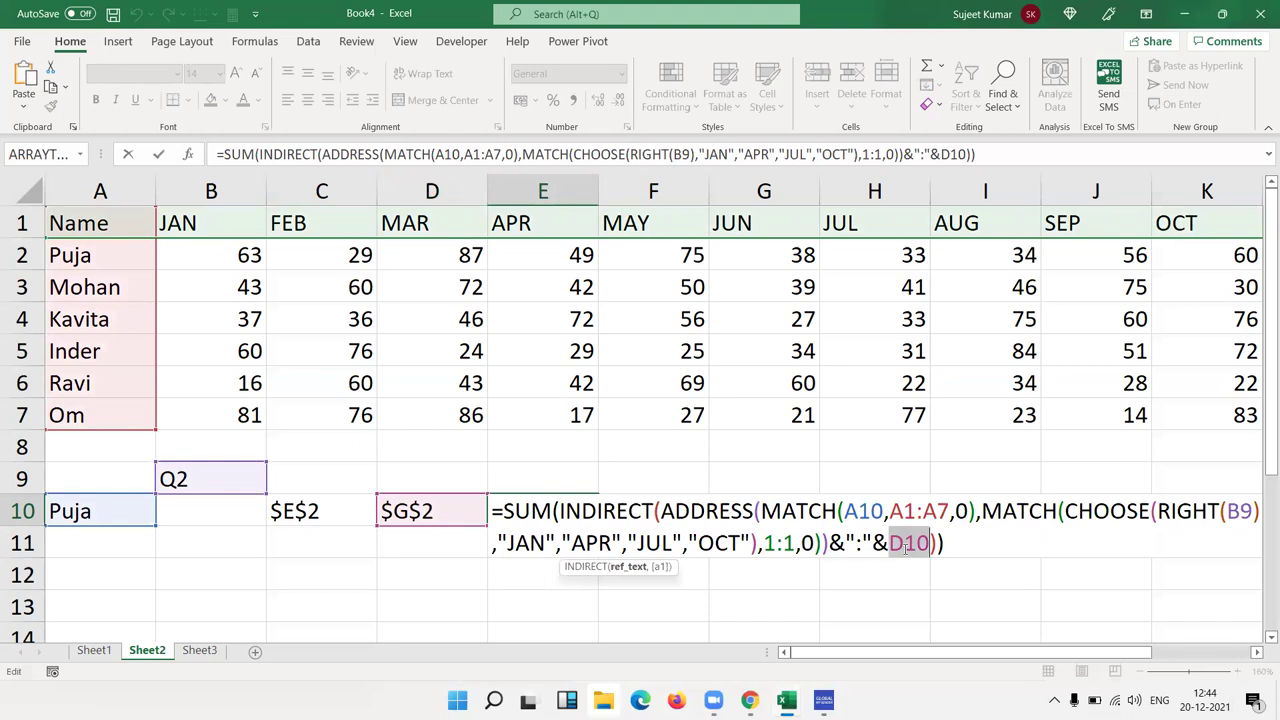
{"action": "key", "text": "ctrl+v"}
{"action": "key", "text": "ctrl+Return"}
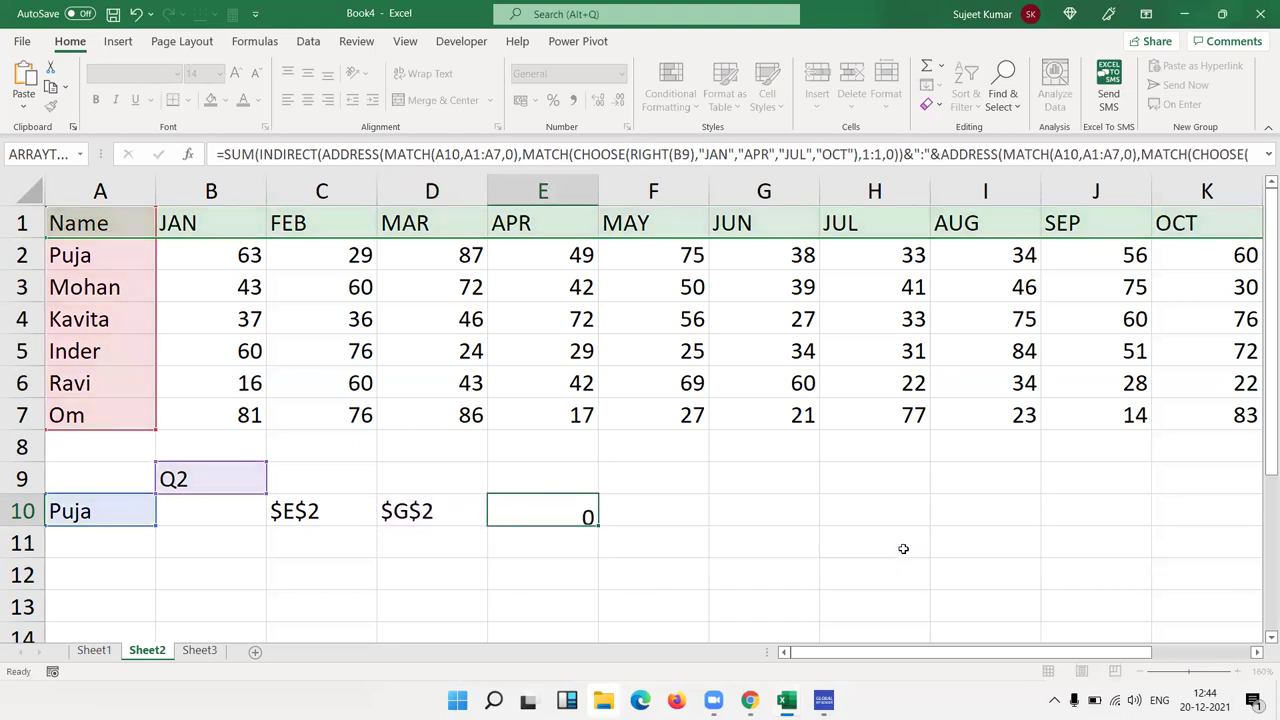
{"action": "key", "text": "Left"}
{"action": "key", "text": "Left"}
{"action": "key", "text": "shift+Right"}
{"action": "key", "text": "Delete"}
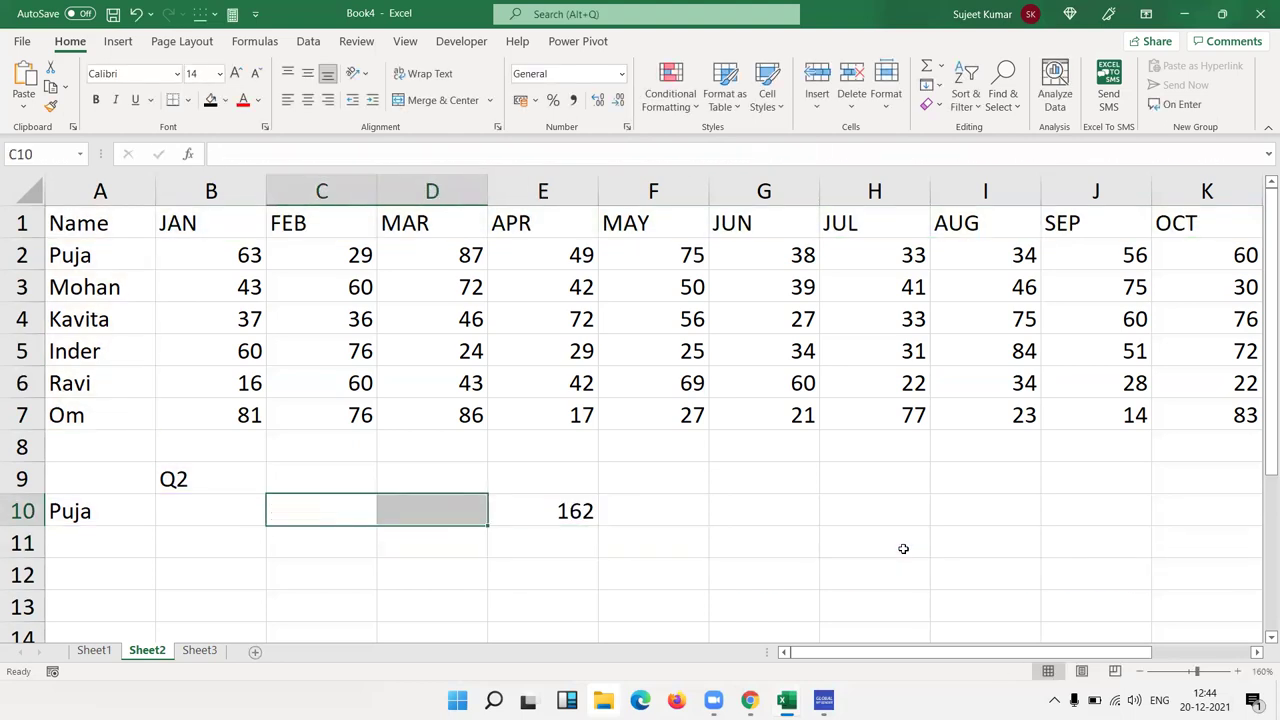
Step: Move the self-contained total formula from E10 to B10, still showing 162
{"action": "key", "text": "Right"}
{"action": "key", "text": "Right"}
{"action": "key", "text": "ctrl+x"}
{"action": "key", "text": "Left"}
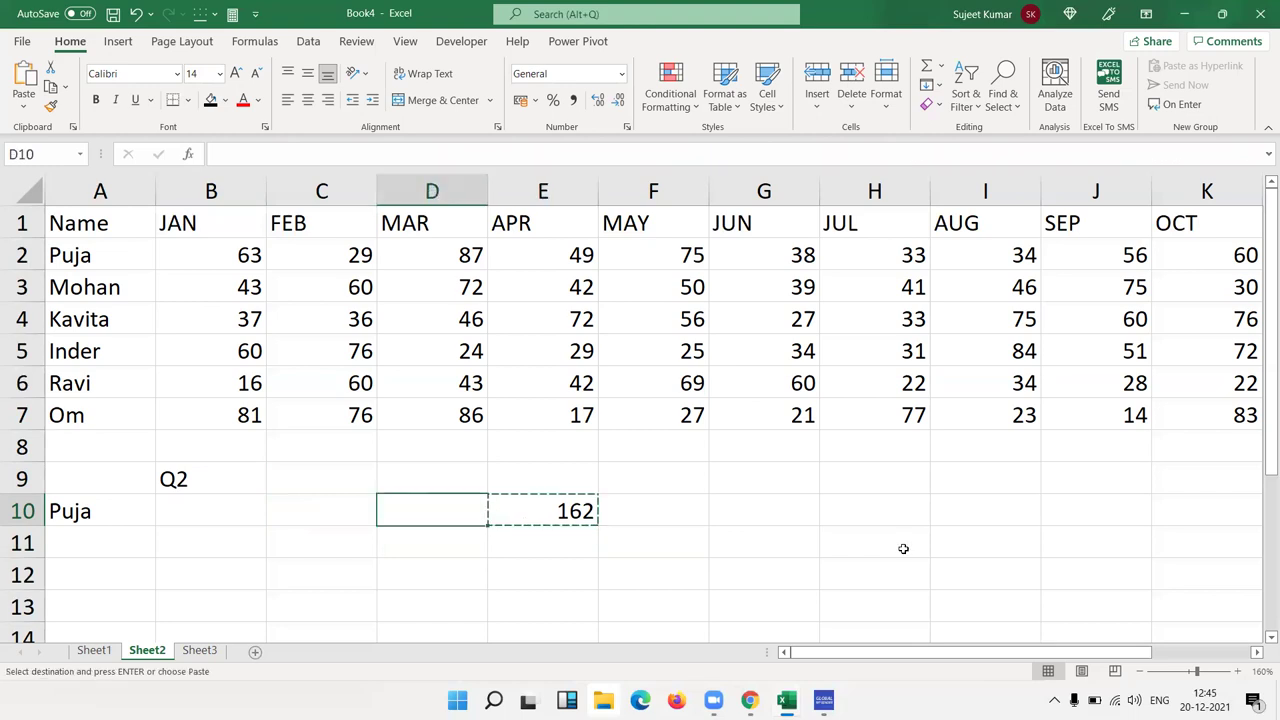
{"action": "key", "text": "Left"}
{"action": "key", "text": "Left"}
{"action": "key", "text": "ctrl+v"}
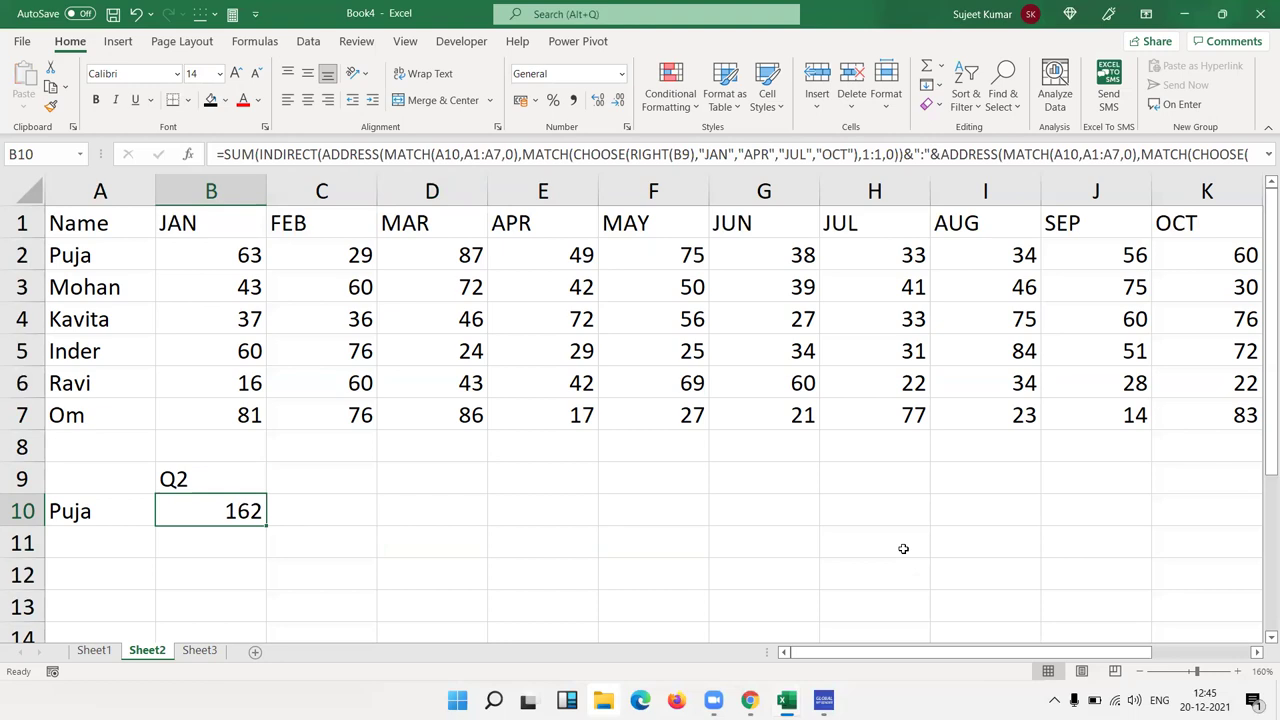
{"action": "key", "text": "F2"}
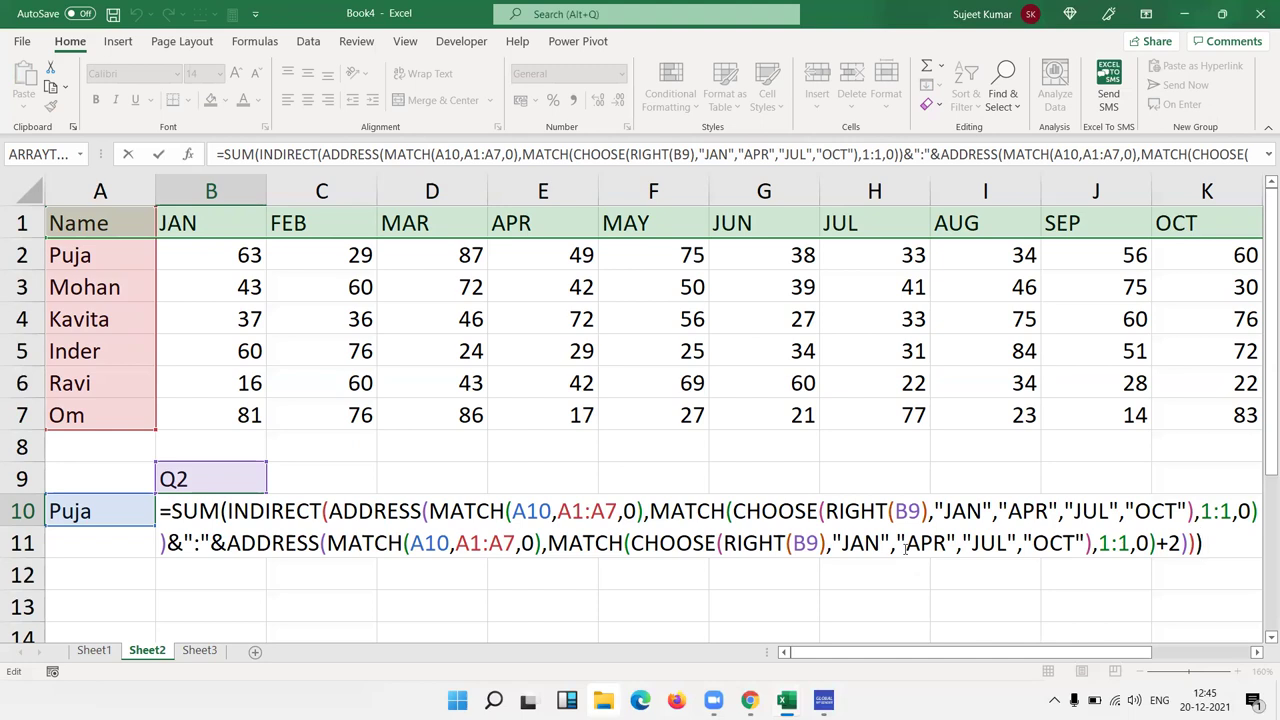
{"action": "key", "text": "ctrl+Return"}
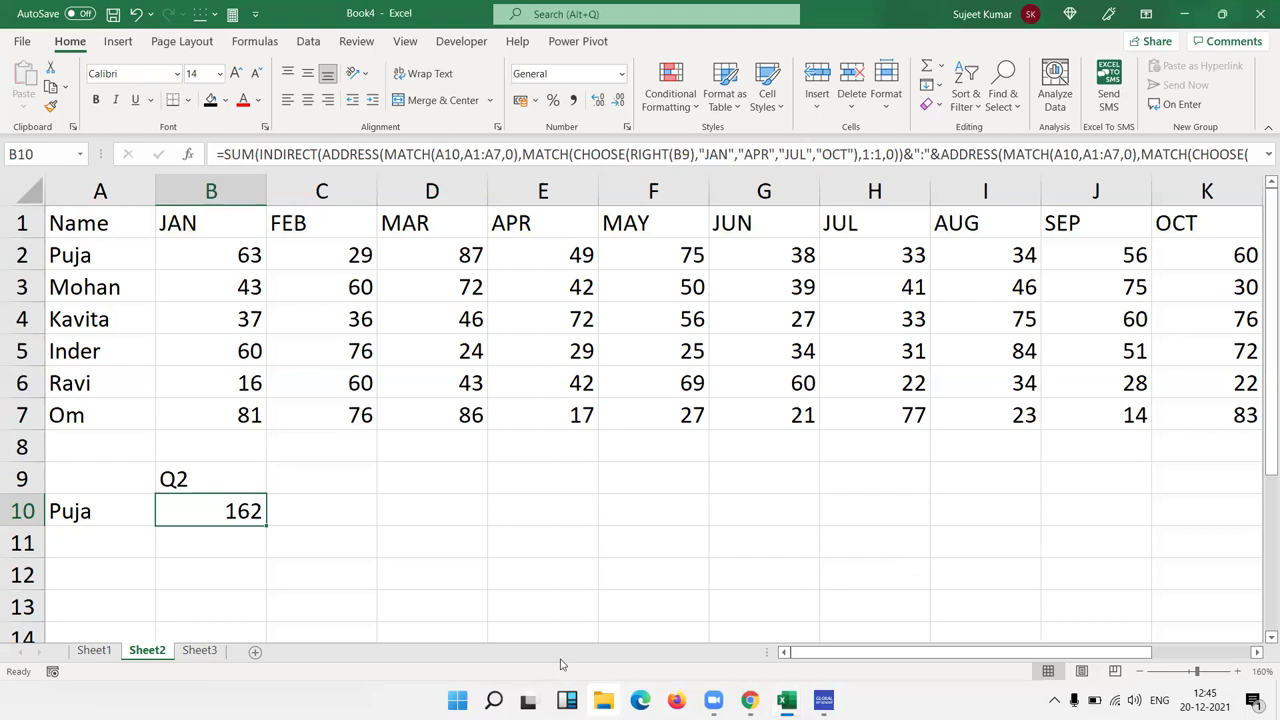
Step: Switch between Sheet1 and Sheet2, selecting cells A7 and A12 along the way
{"action": "left_click", "coordinate": [88, 650]}
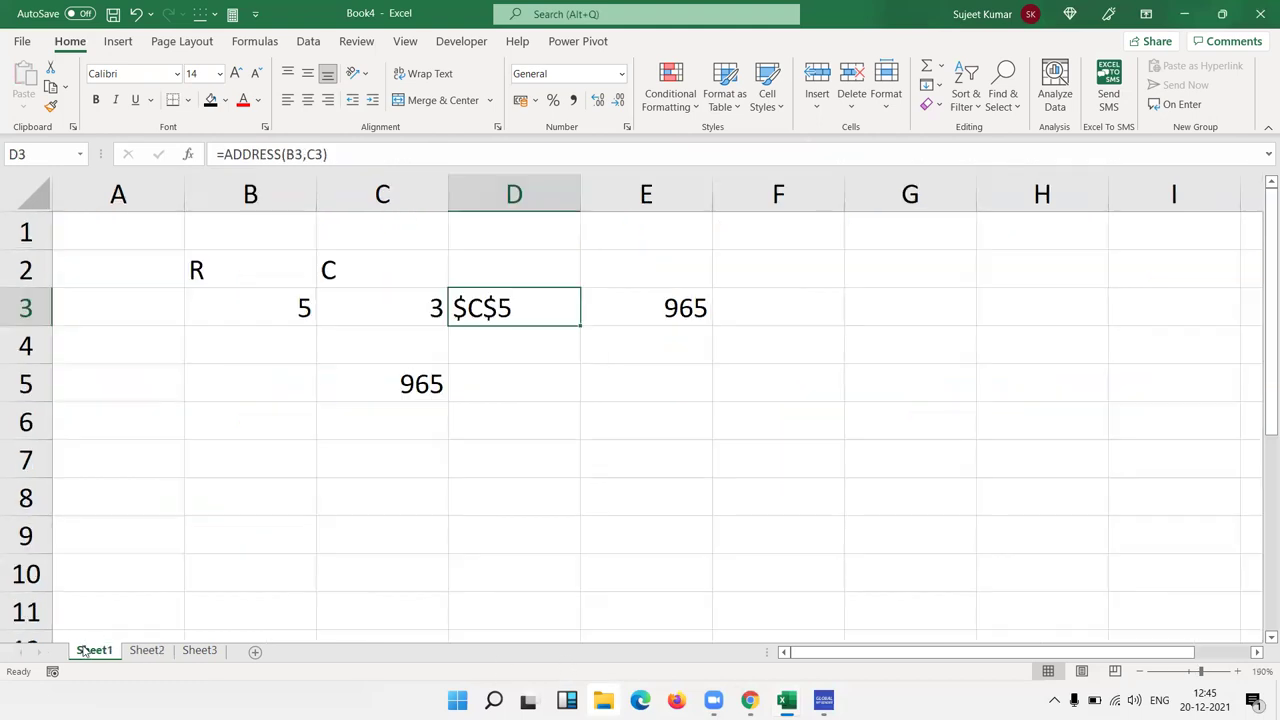
{"action": "left_click", "coordinate": [147, 444]}
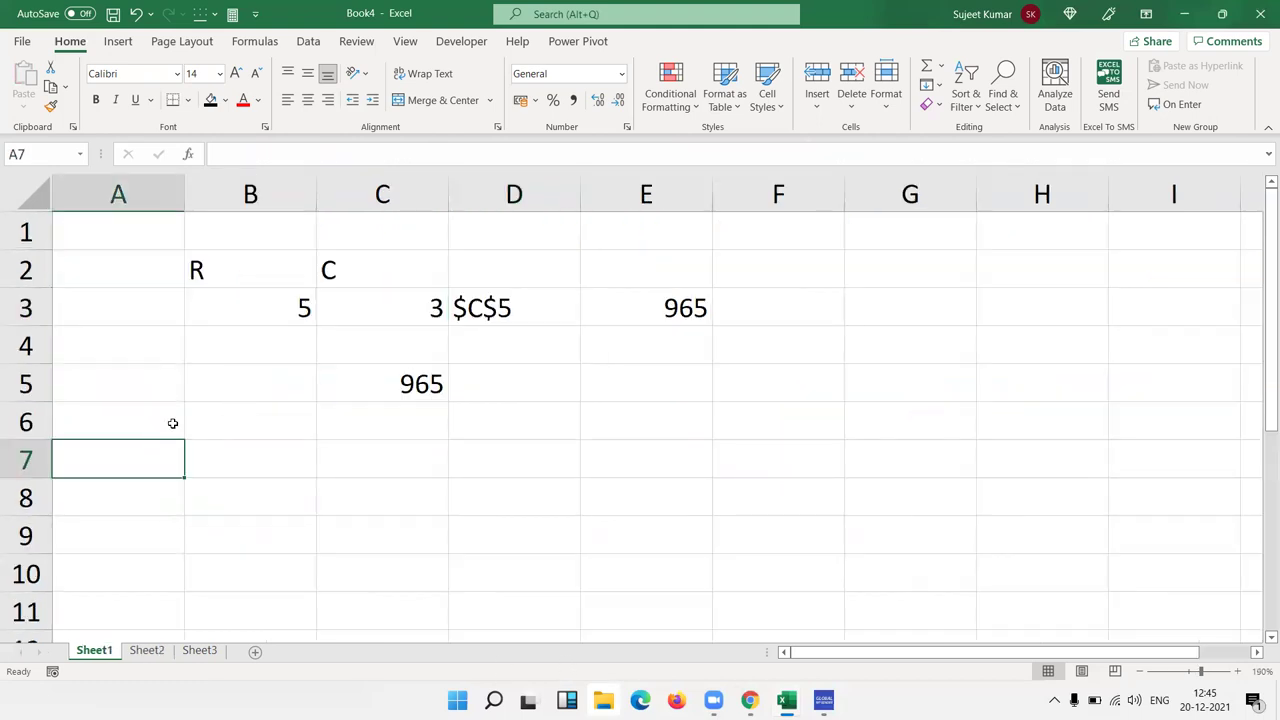
{"action": "left_click", "coordinate": [158, 636]}
{"action": "left_click", "coordinate": [152, 655]}
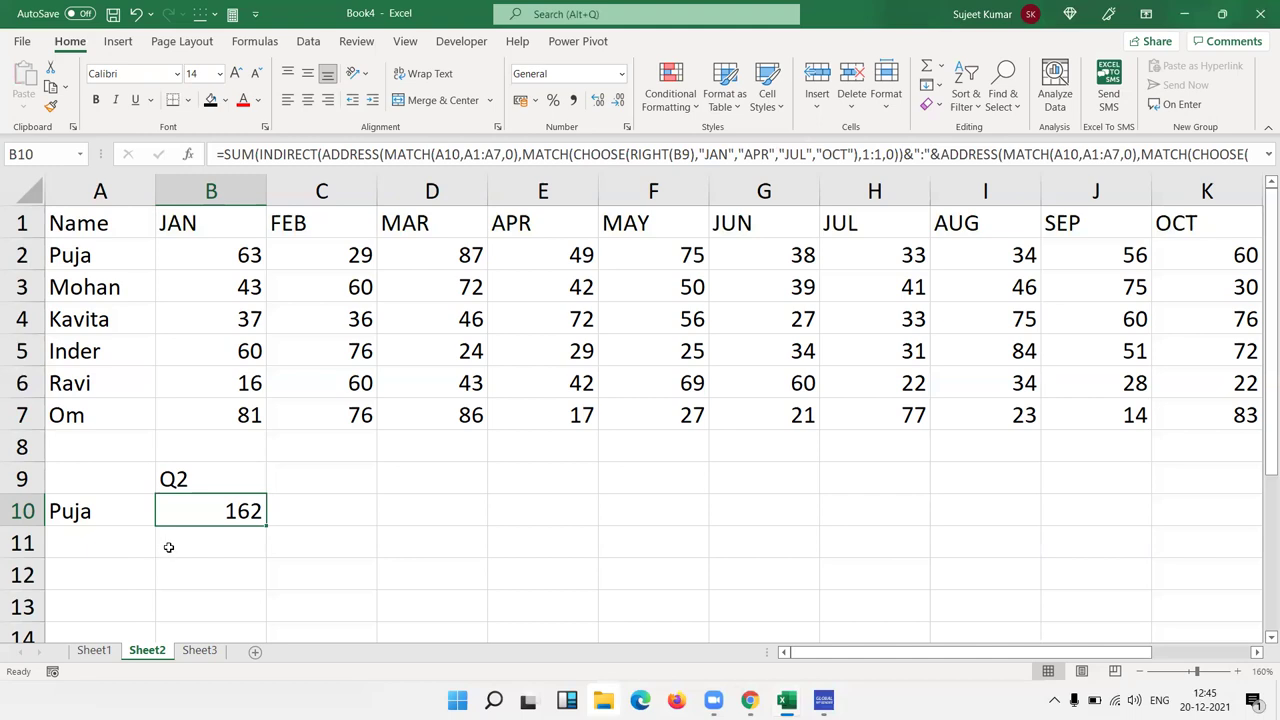
Step: On Sheet1, enter a first name in B7 and a surname in C7, then start =CON in D7
{"action": "left_click", "coordinate": [112, 650]}
{"action": "left_click", "coordinate": [211, 472]}
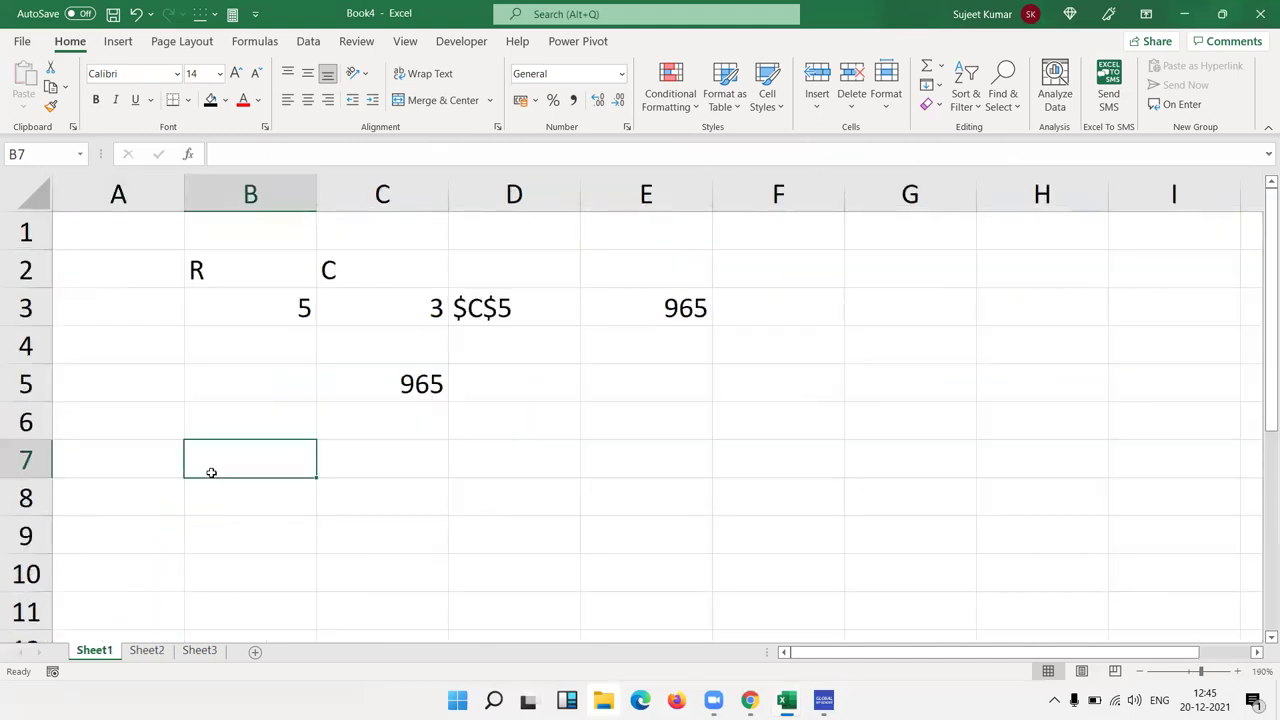
{"action": "type", "text": "Sujee"}
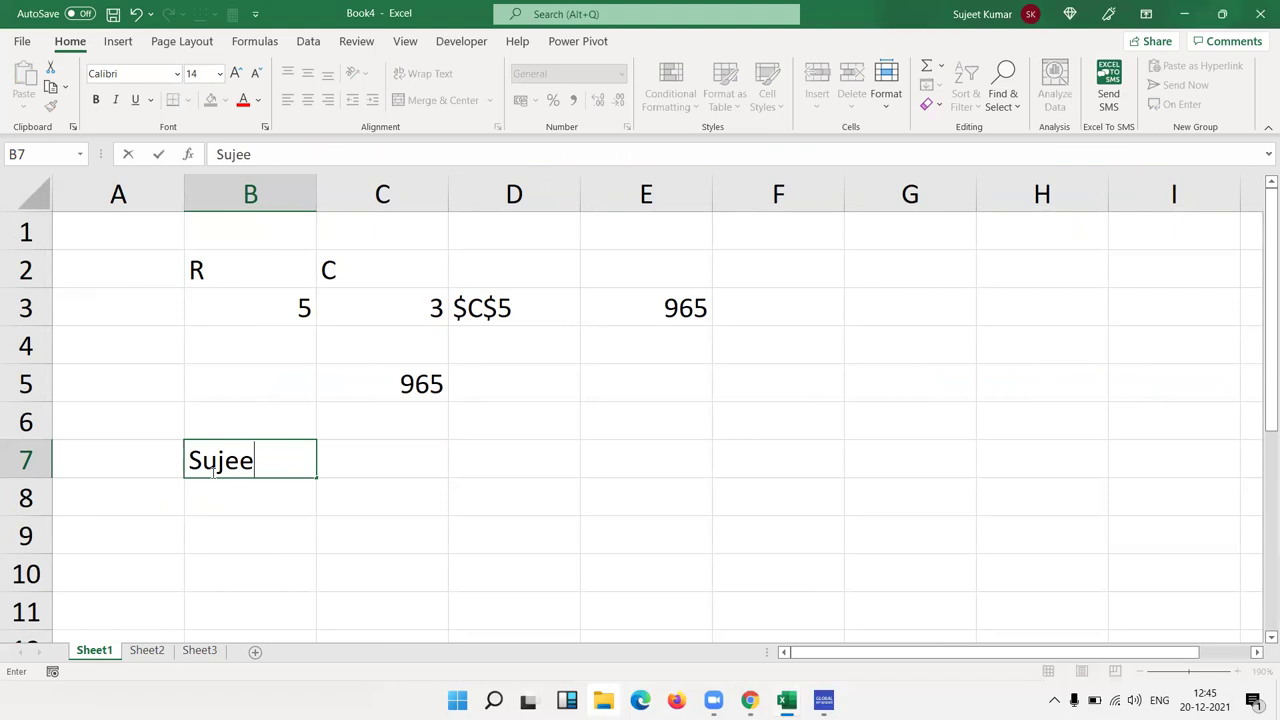
{"action": "type", "text": "t"}
{"action": "key", "text": "Tab"}
{"action": "type", "text": "K"}
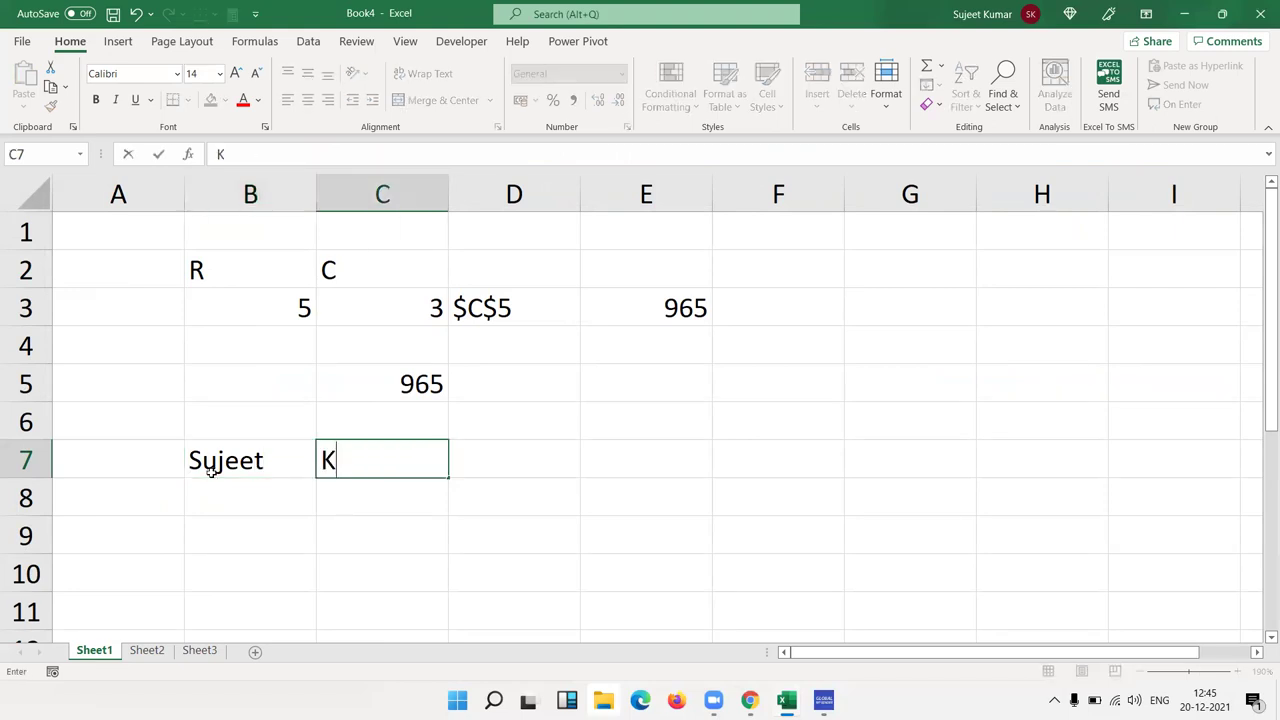
{"action": "type", "text": "umar"}
{"action": "key", "text": "Tab"}
{"action": "type", "text": "="}
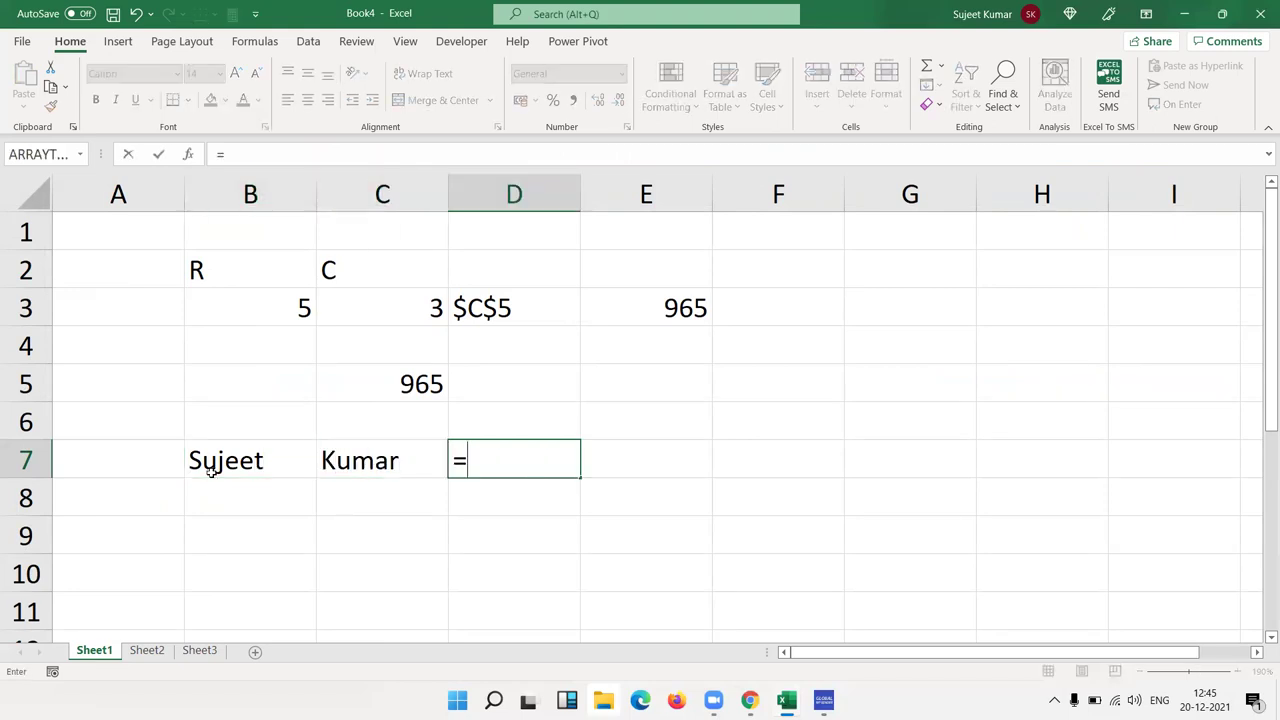
{"action": "type", "text": "con"}
{"action": "key", "text": "Down"}
Step: Complete D7 as CONCATENATE(B7,C7) joining the first and last names
{"action": "key", "text": "Down"}
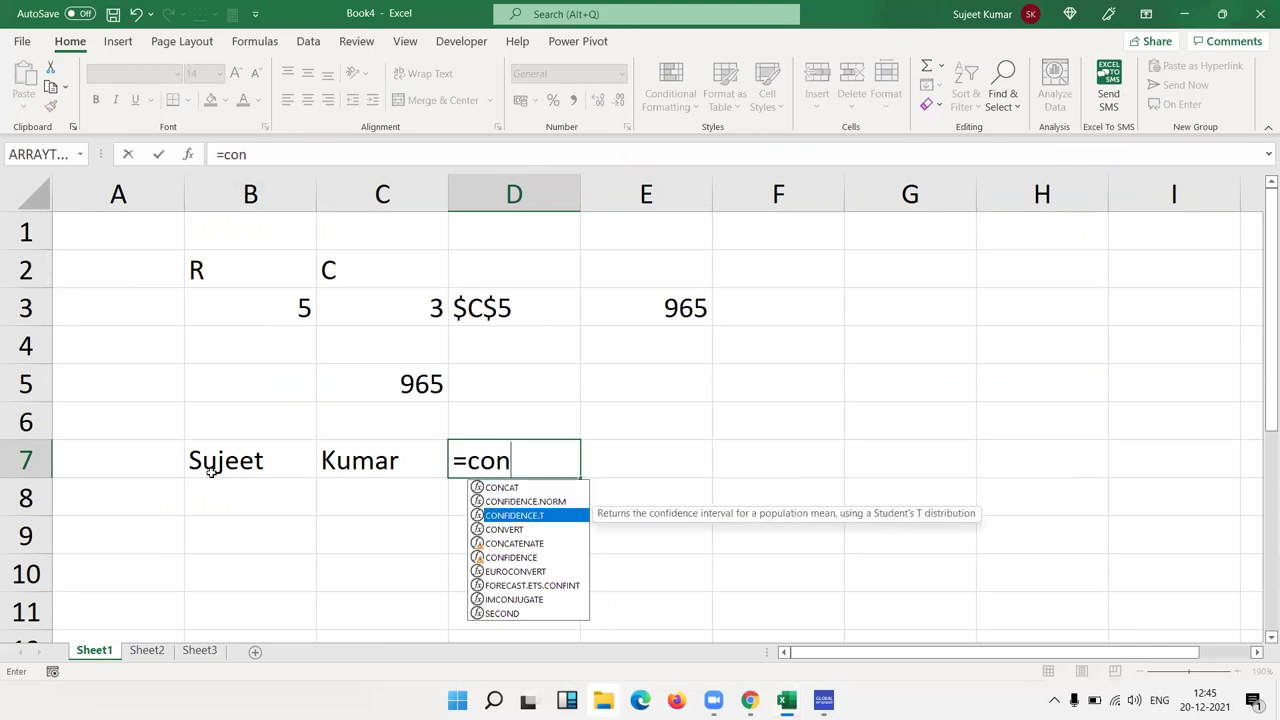
{"action": "key", "text": "Down"}
{"action": "key", "text": "Down"}
{"action": "key", "text": "Tab"}
{"action": "key", "text": "Left"}
{"action": "key", "text": "Left"}
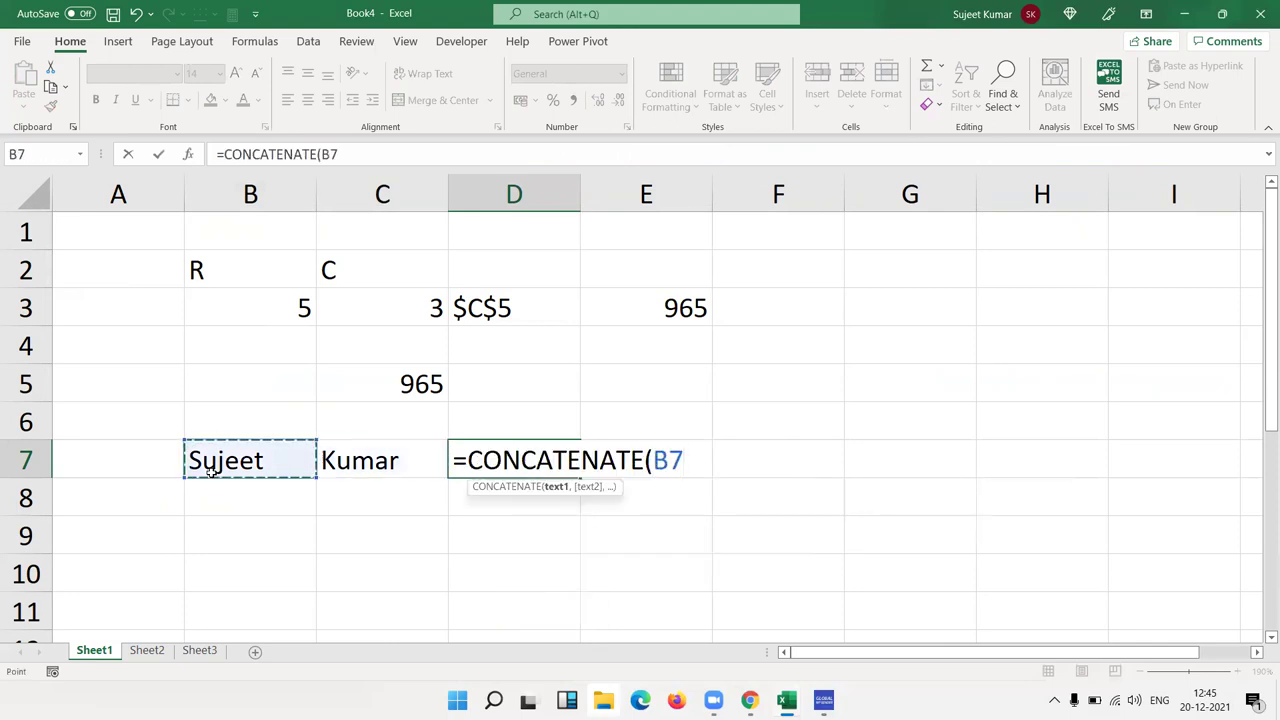
{"action": "type", "text": ","}
{"action": "key", "text": "Left"}
{"action": "key", "text": "Return"}
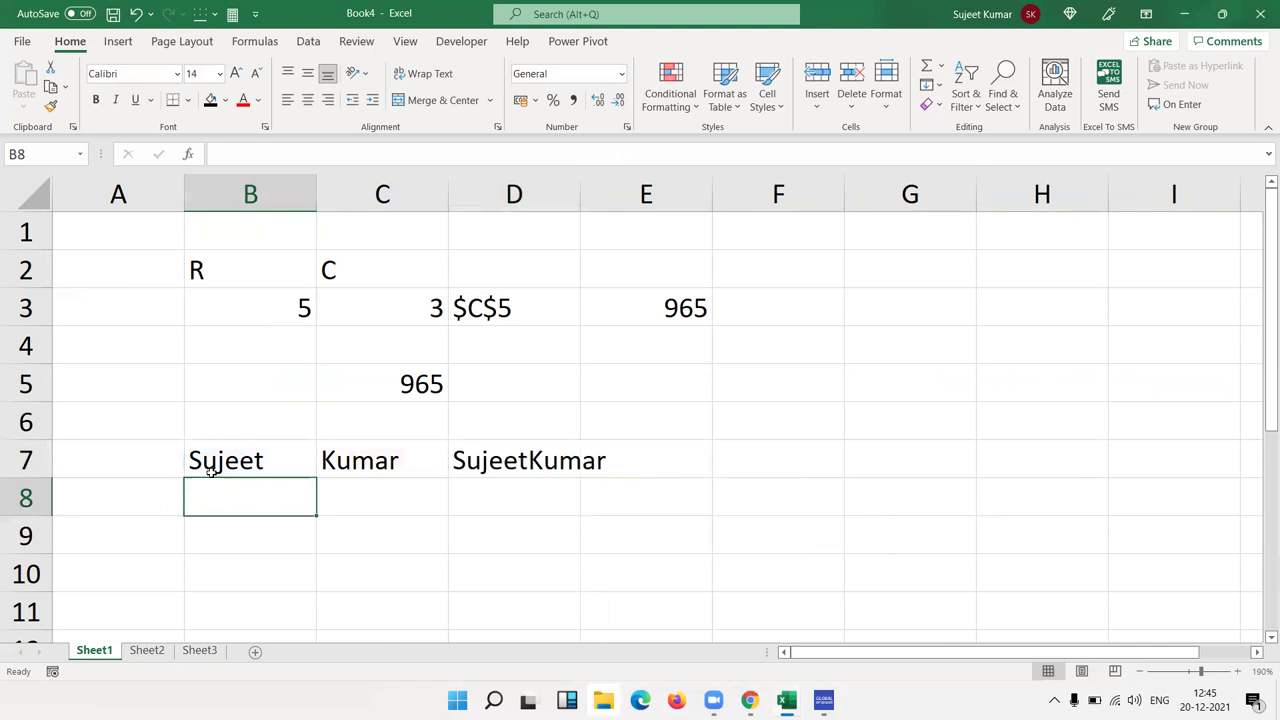
Step: Enter =B7&C7 in D8 to join the names with an ampersand
{"action": "key", "text": "Right"}
{"action": "key", "text": "Right"}
{"action": "type", "text": "="}
{"action": "left_click", "coordinate": [262, 465]}
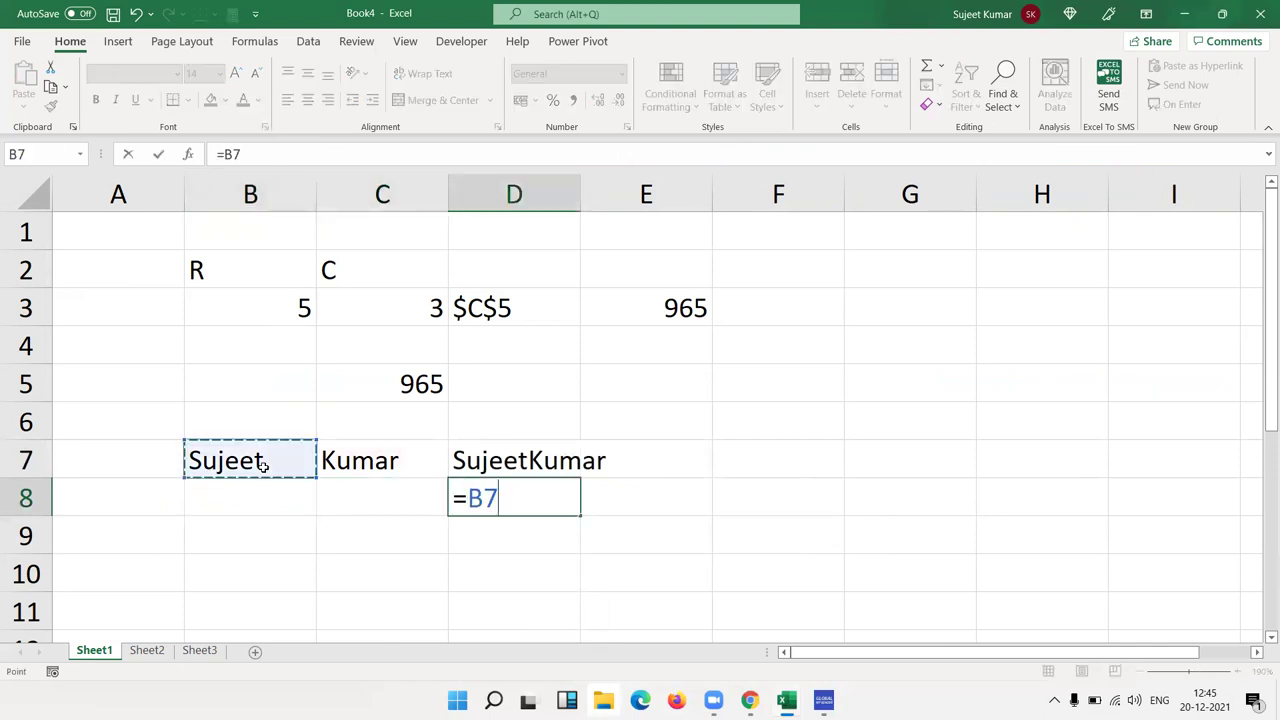
{"action": "type", "text": "&"}
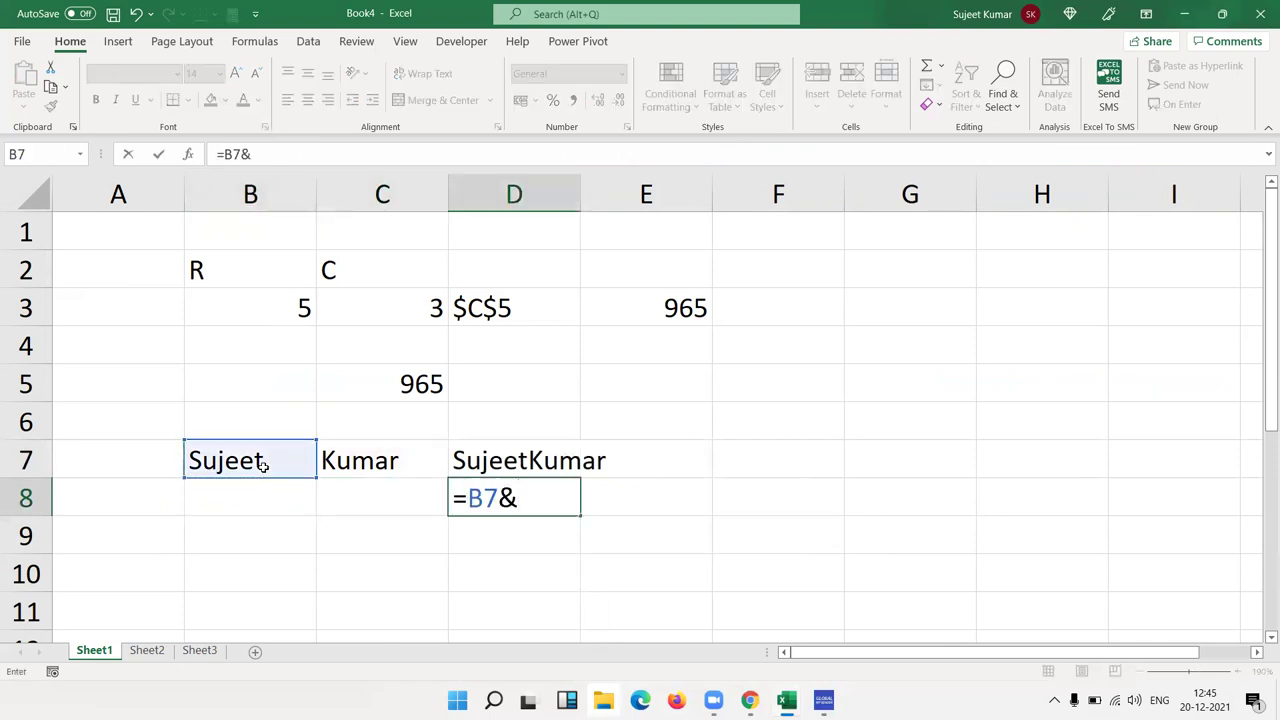
{"action": "left_click", "coordinate": [375, 474]}
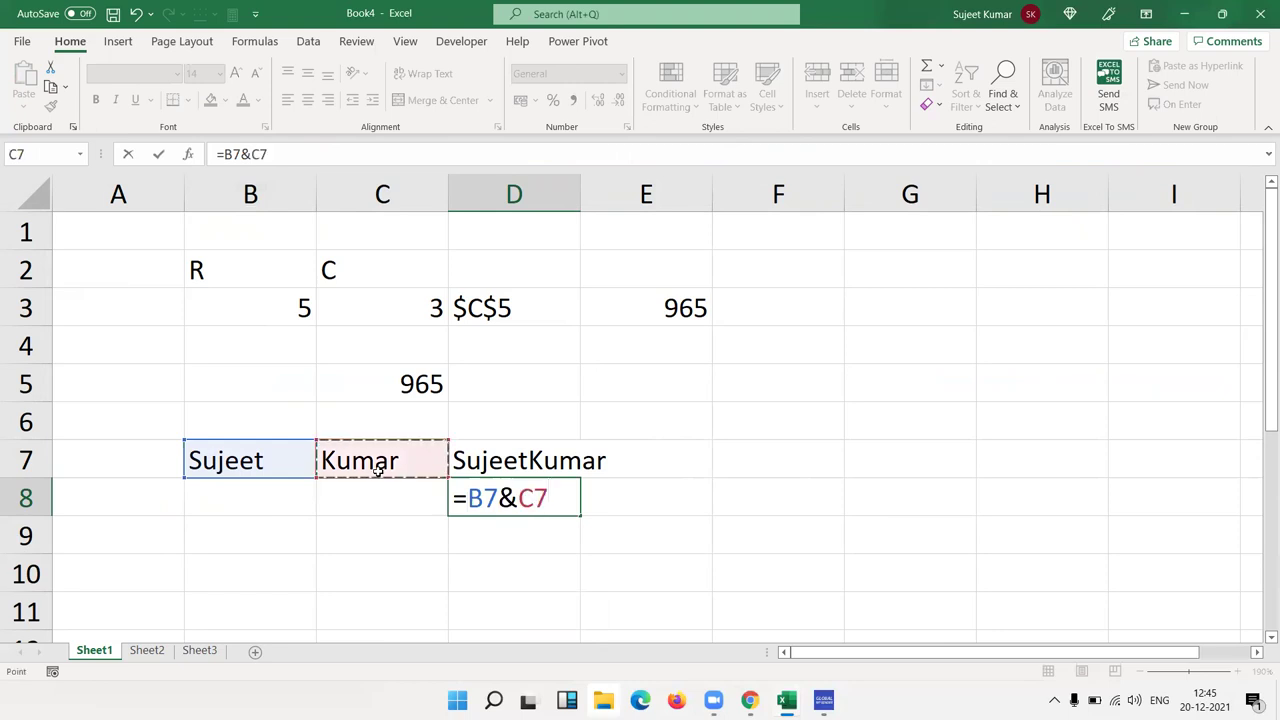
{"action": "key", "text": "Return"}
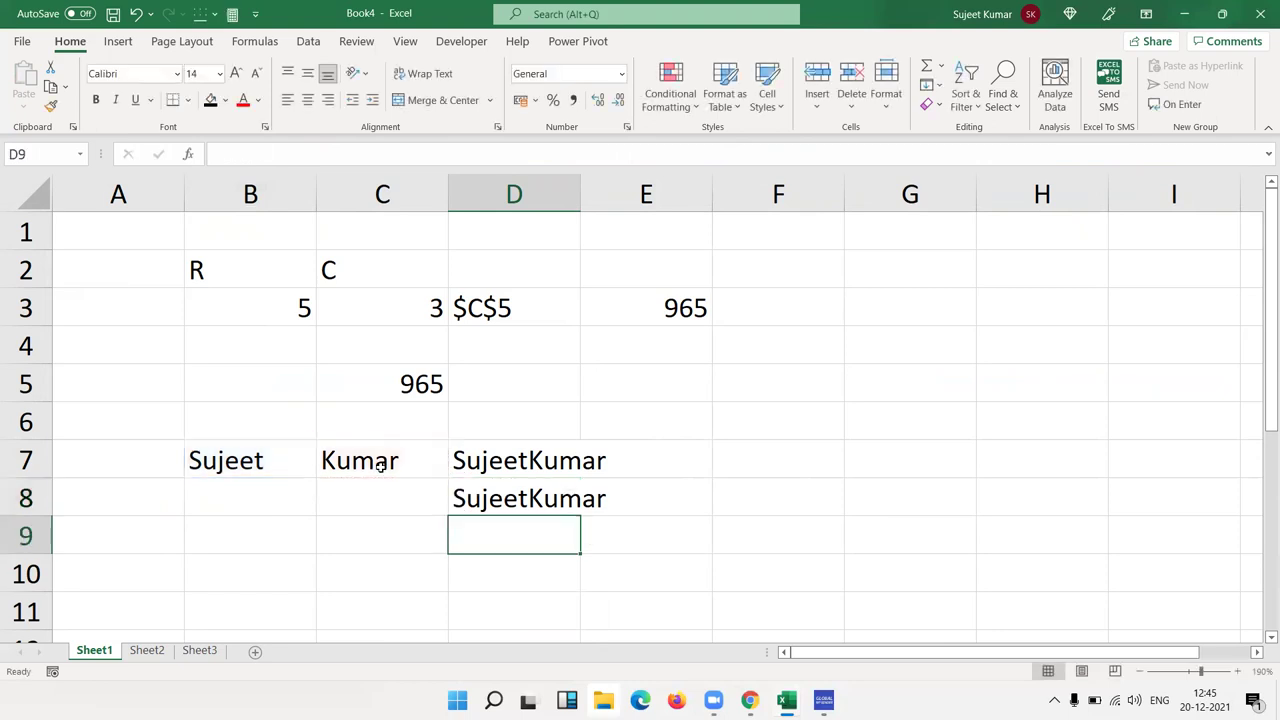
Step: Review the formulas in D8 and D7 without changing them
{"action": "key", "text": "Up"}
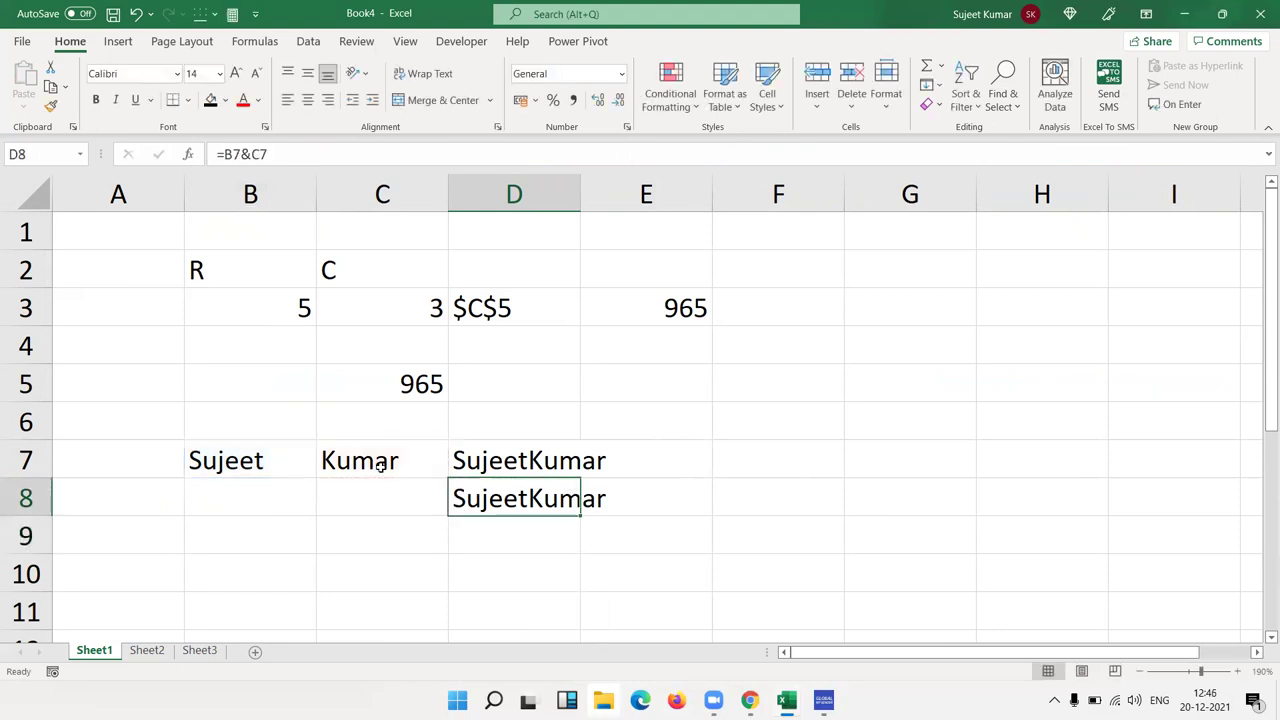
{"action": "key", "text": "F2"}
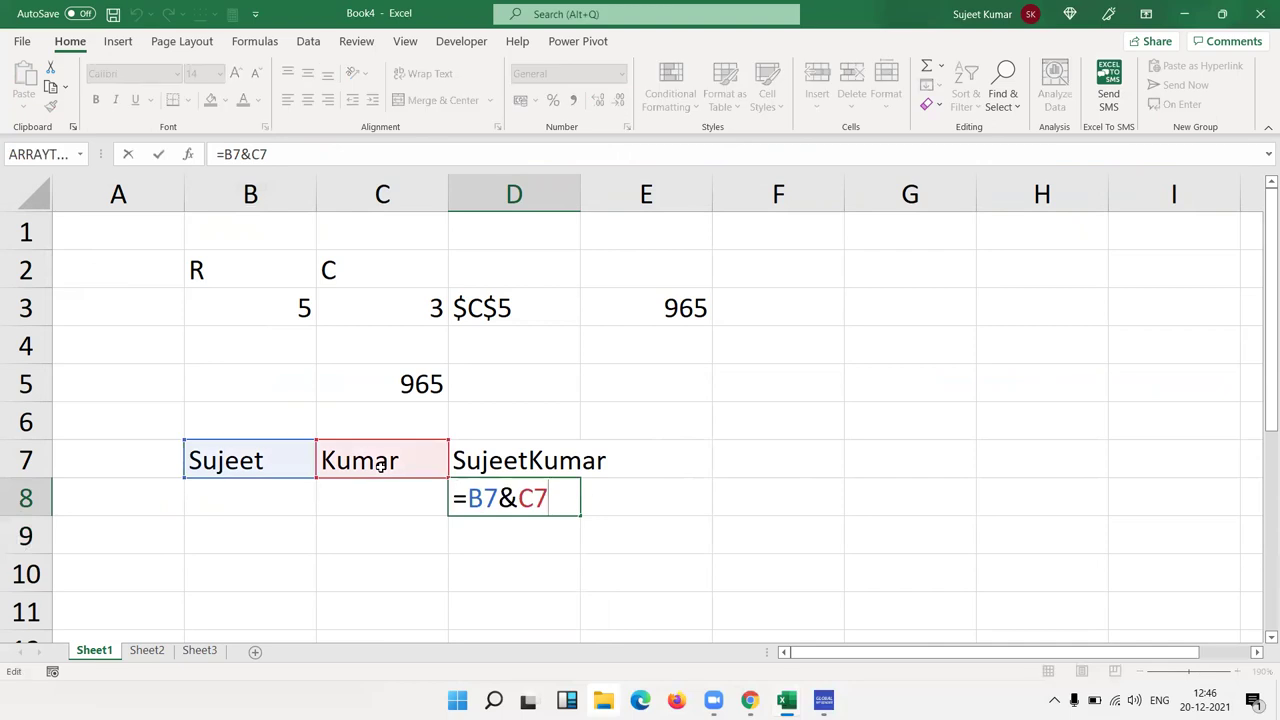
{"action": "key", "text": "Escape"}
{"action": "key", "text": "Up"}
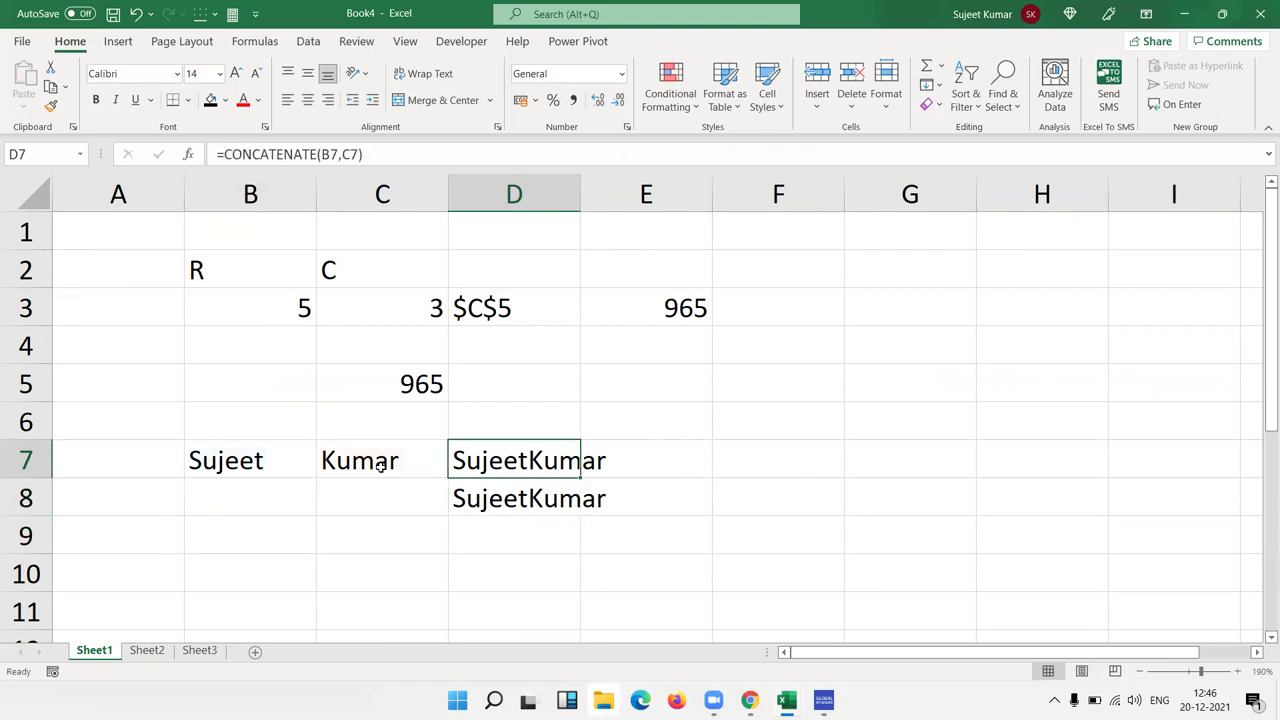
{"action": "key", "text": "F2"}
{"action": "key", "text": "Escape"}
{"action": "key", "text": "Down"}
{"action": "key", "text": "F2"}
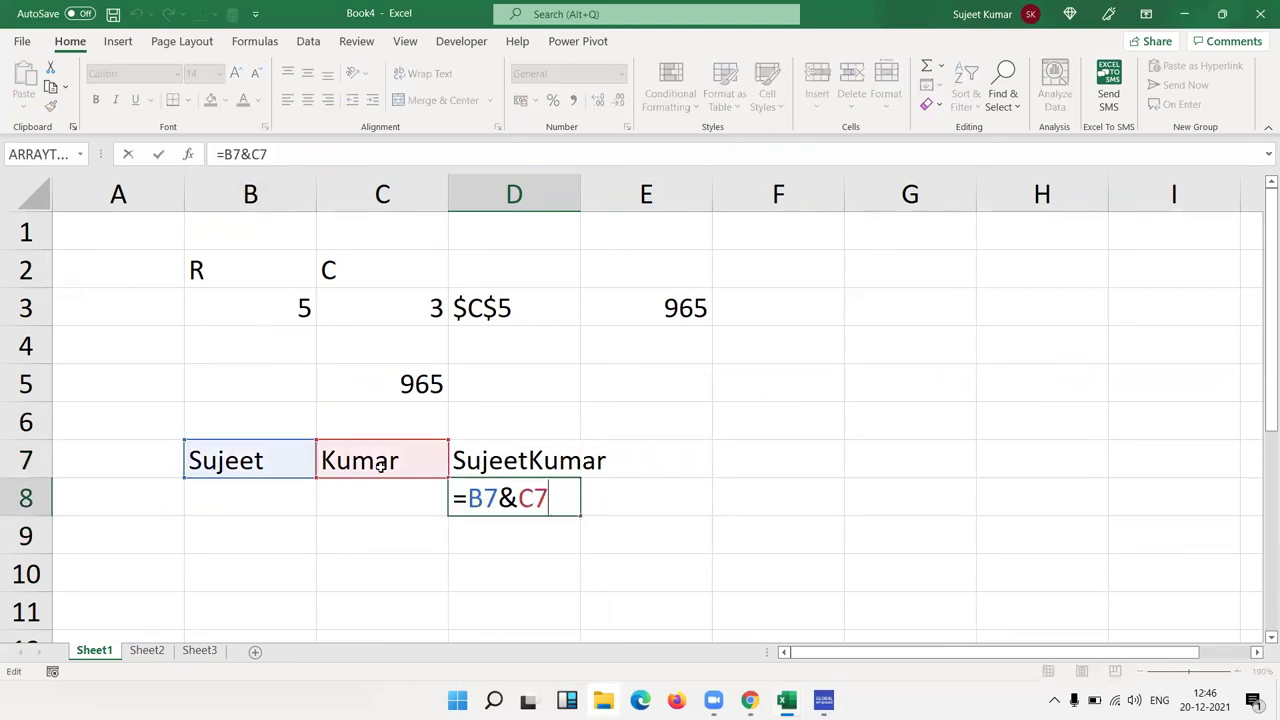
{"action": "key", "text": "Escape"}
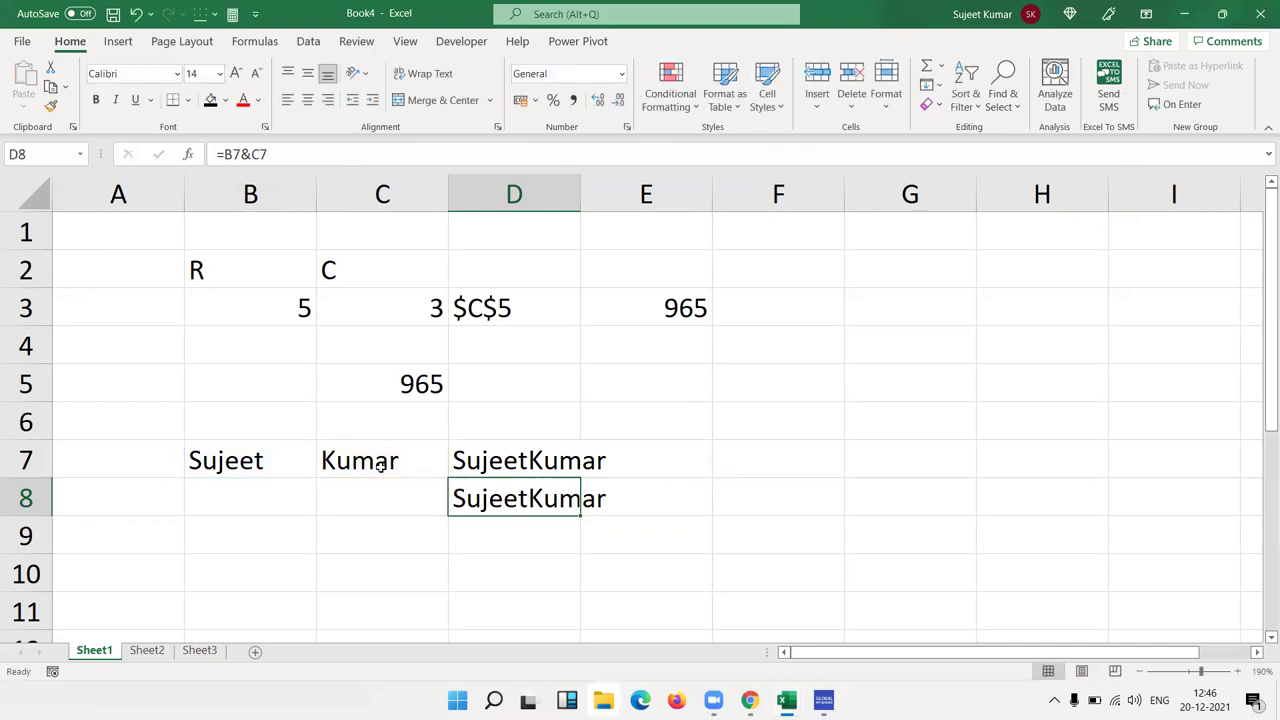
Step: Edit D8 to =B7&" "&C7 so the names are separated by a space
{"action": "key", "text": "F2"}
{"action": "key", "text": "Left"}
{"action": "key", "text": "Left"}
{"action": "key", "text": "Left"}
{"action": "key", "text": "Right"}
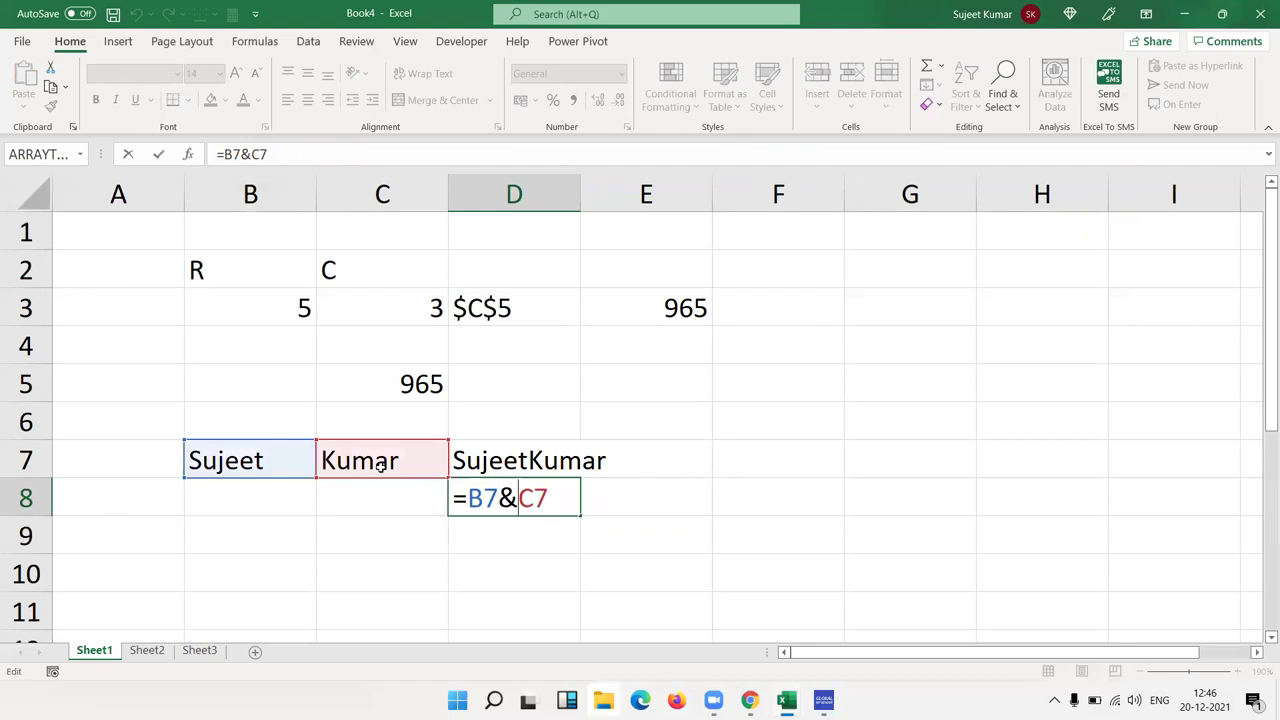
{"action": "type", "text": "\" \""}
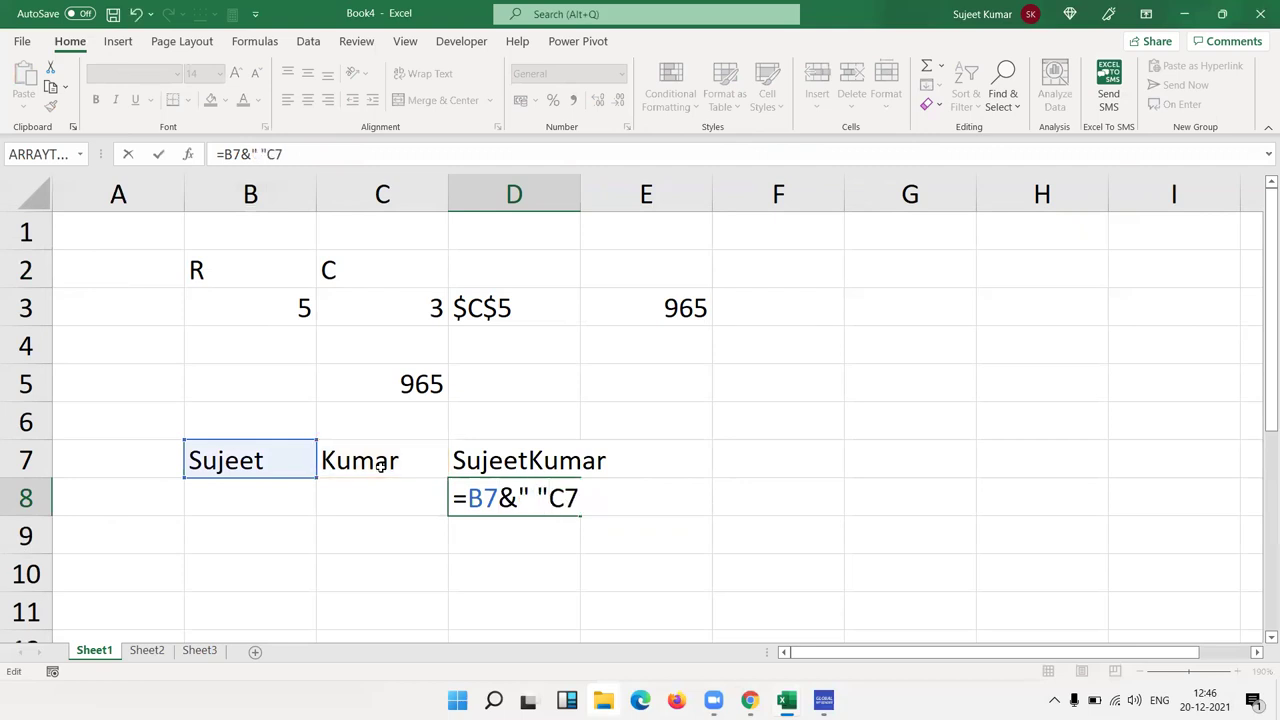
{"action": "type", "text": "&"}
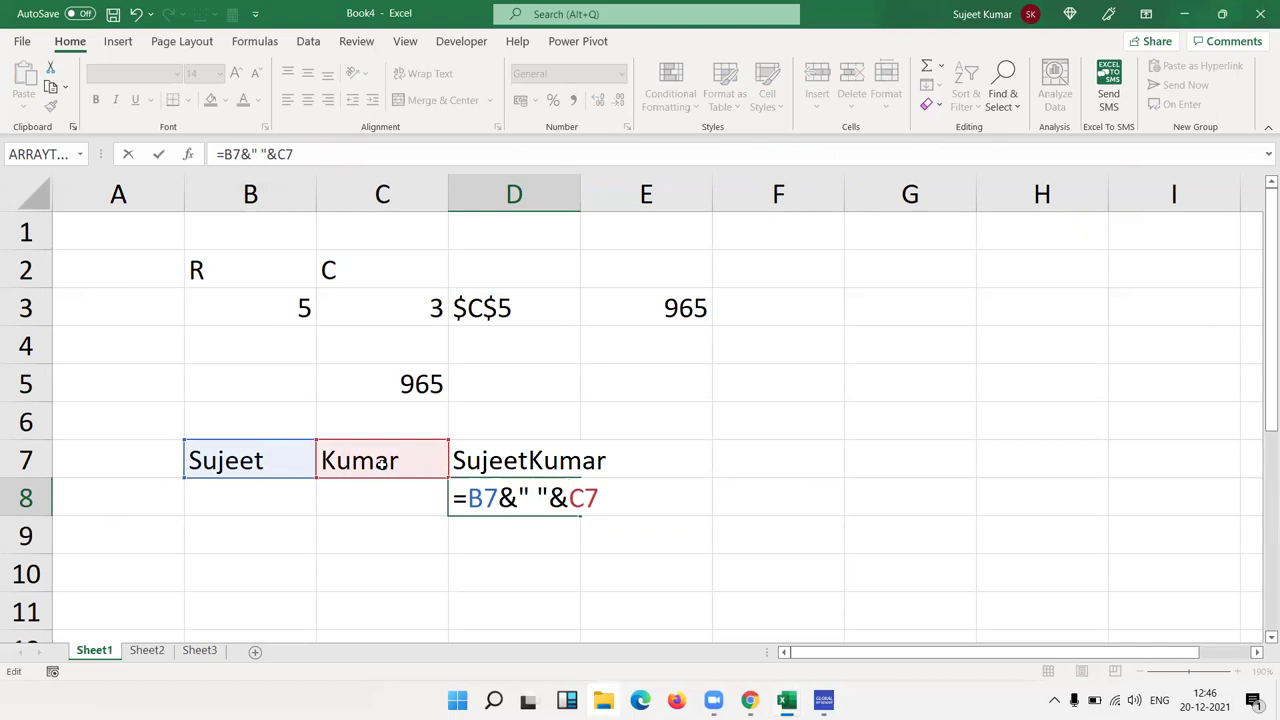
{"action": "key", "text": "Return"}
Step: Edit D7 to =CONCATENATE(B7," "&C7) to add a space between the names
{"action": "key", "text": "Up"}
{"action": "key", "text": "Up"}
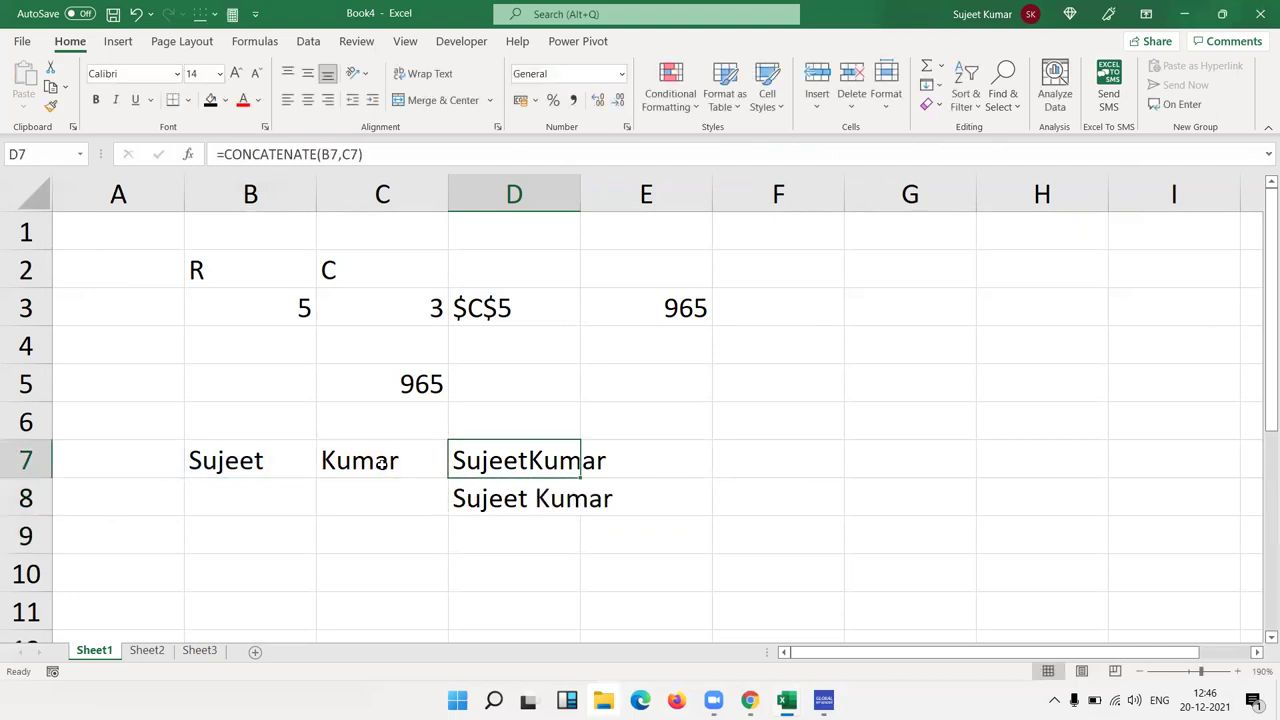
{"action": "key", "text": "F2"}
{"action": "key", "text": "Left"}
{"action": "key", "text": "Left"}
{"action": "key", "text": "Left"}
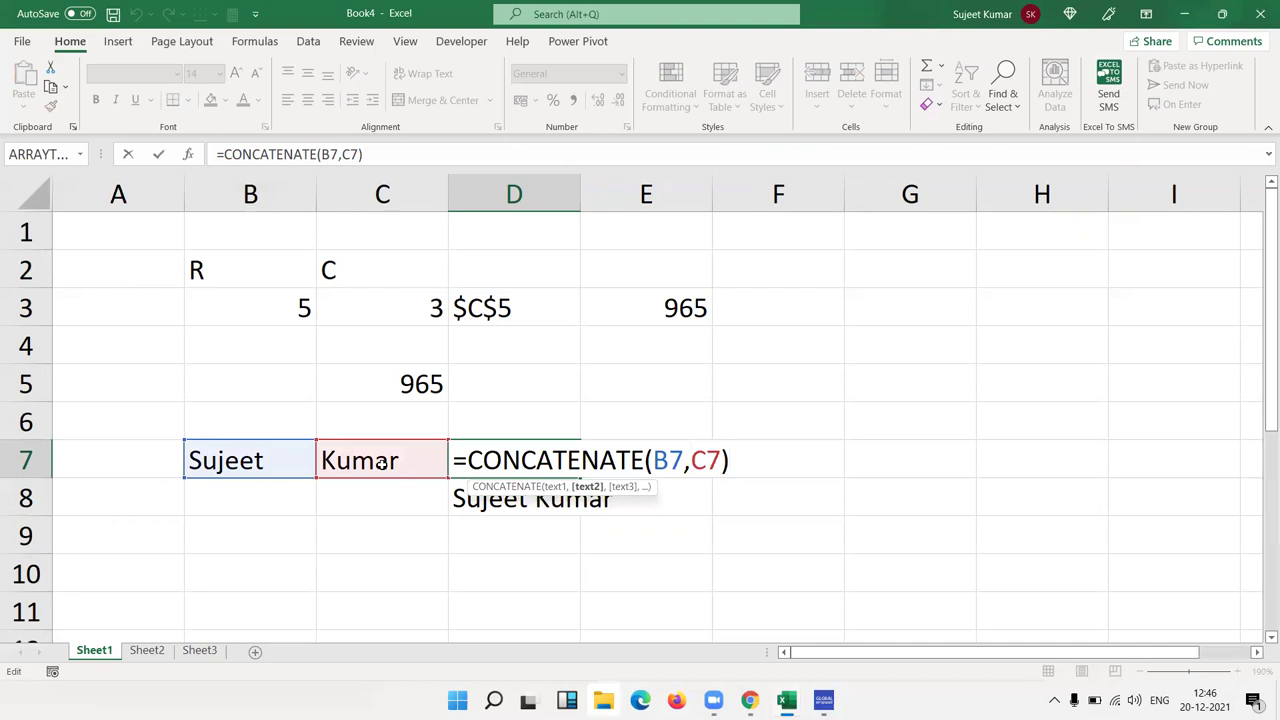
{"action": "type", "text": "\" \""}
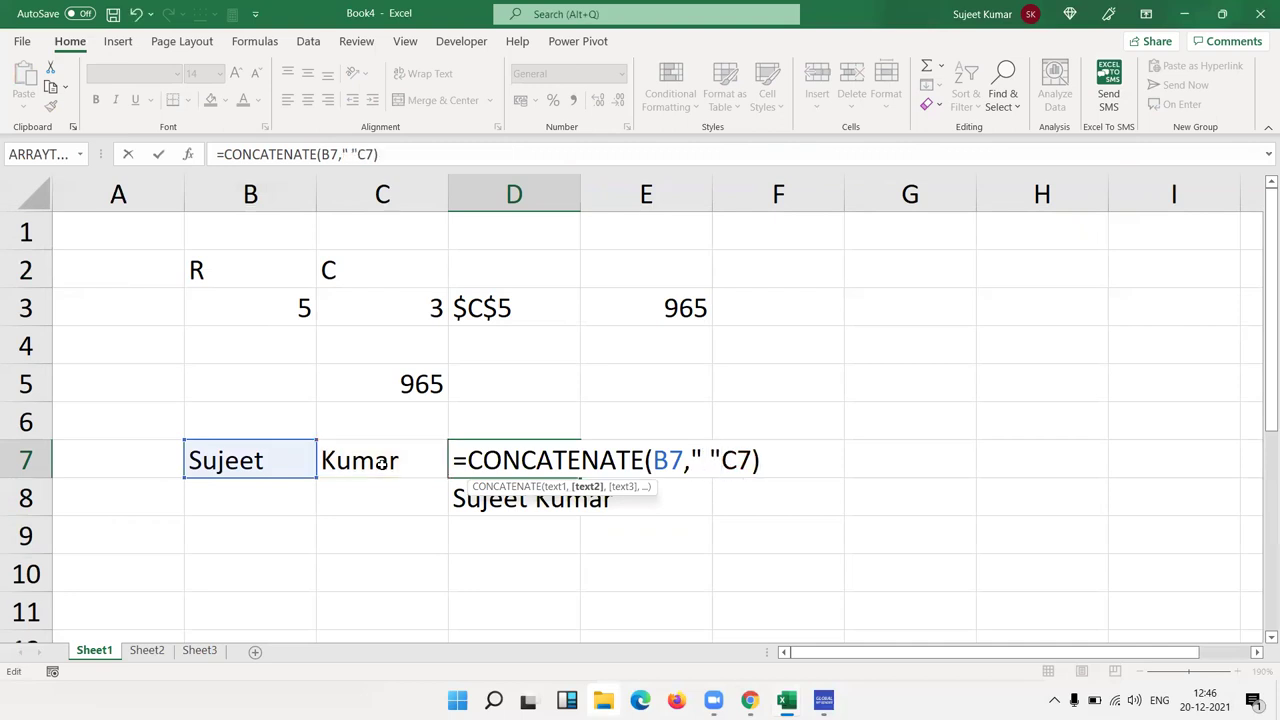
{"action": "type", "text": "&"}
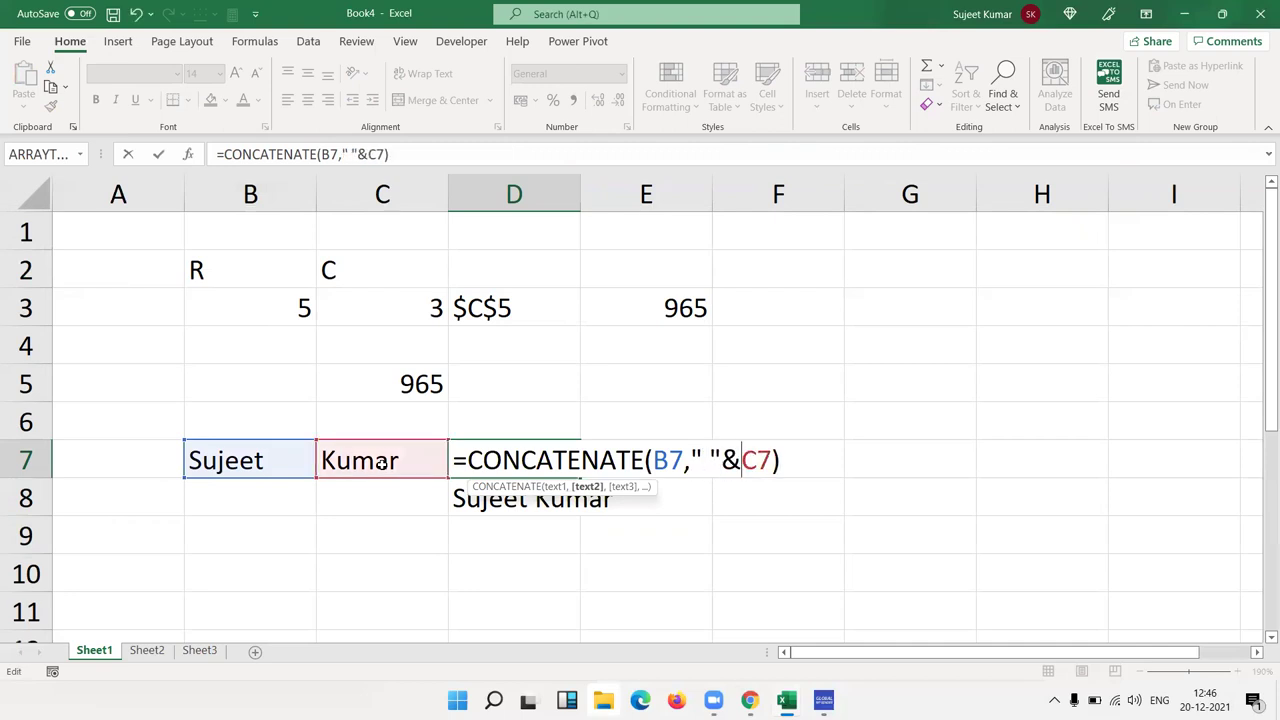
{"action": "key", "text": "Return"}
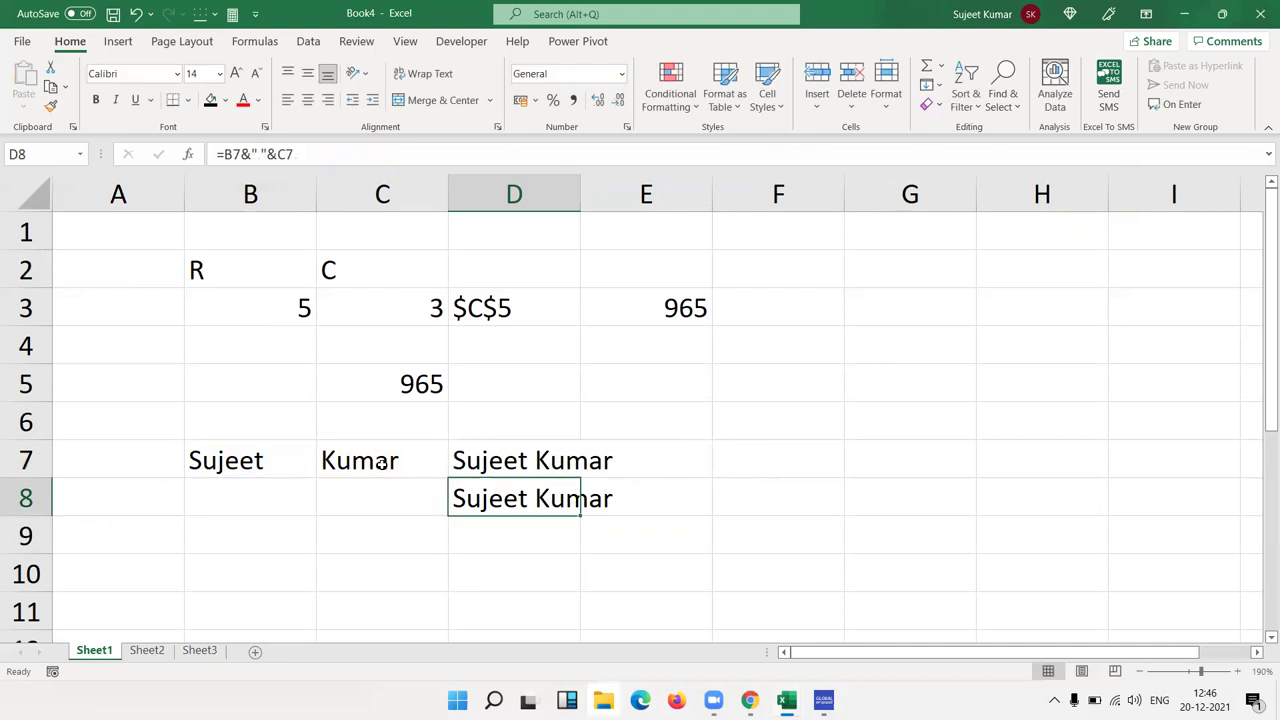
Step: Enter 10, 11 and 12 across cells F4, G4 and H4
{"action": "left_click", "coordinate": [776, 358]}
{"action": "type", "text": "10"}
{"action": "key", "text": "Tab"}
{"action": "type", "text": "11"}
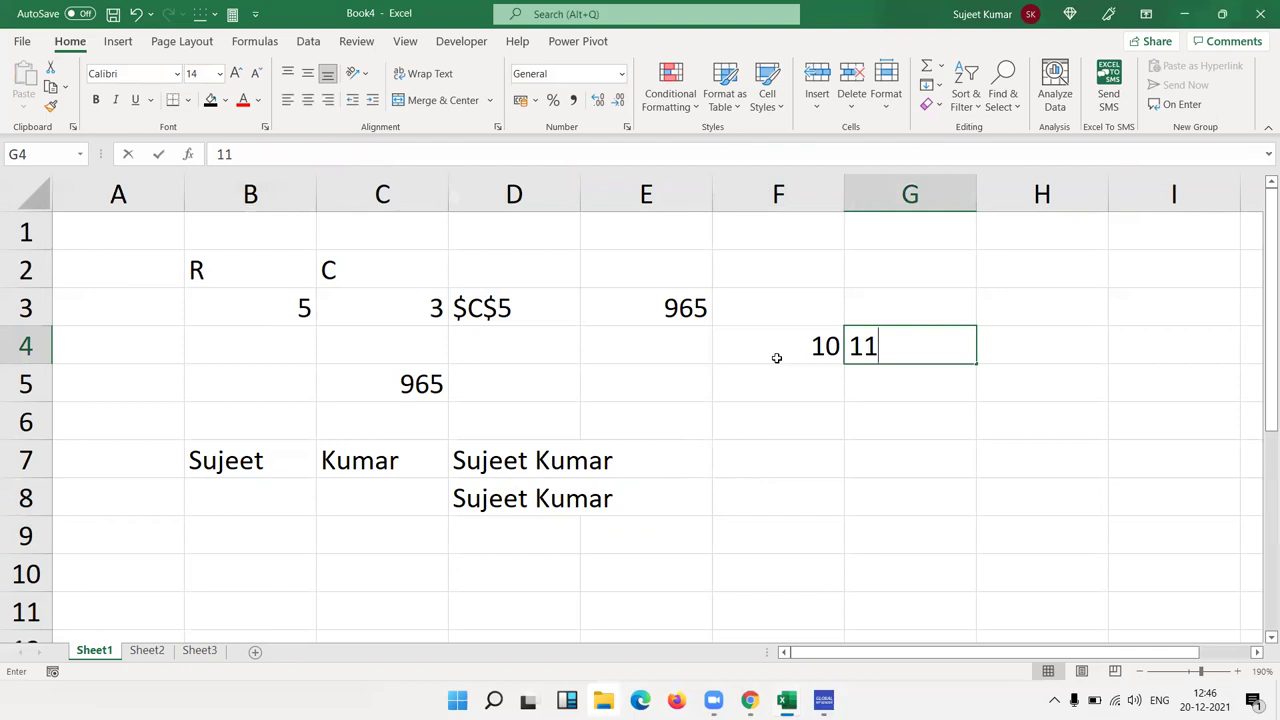
{"action": "key", "text": "Tab"}
{"action": "type", "text": "12"}
{"action": "key", "text": "Down"}
{"action": "key", "text": "Down"}
Step: Build =F4&G4&"-"&H4 in G6 so it displays 1011-12
{"action": "key", "text": "Left"}
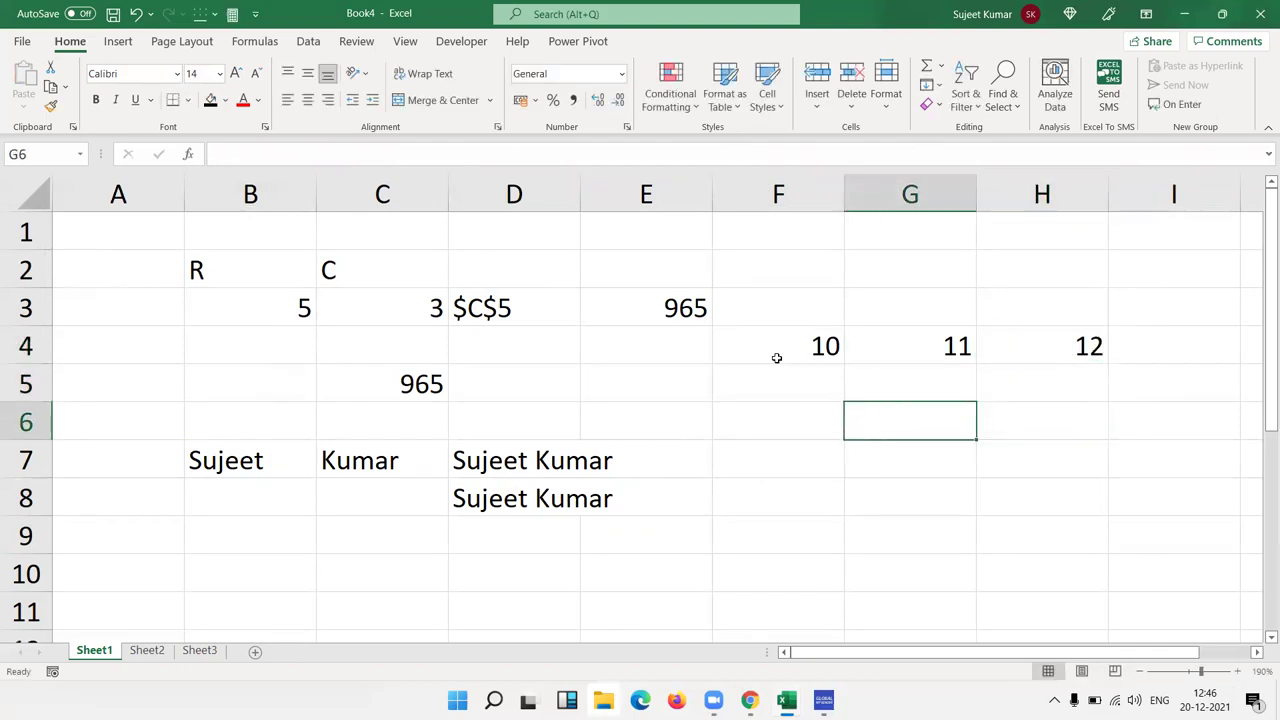
{"action": "type", "text": "="}
{"action": "left_click", "coordinate": [776, 358]}
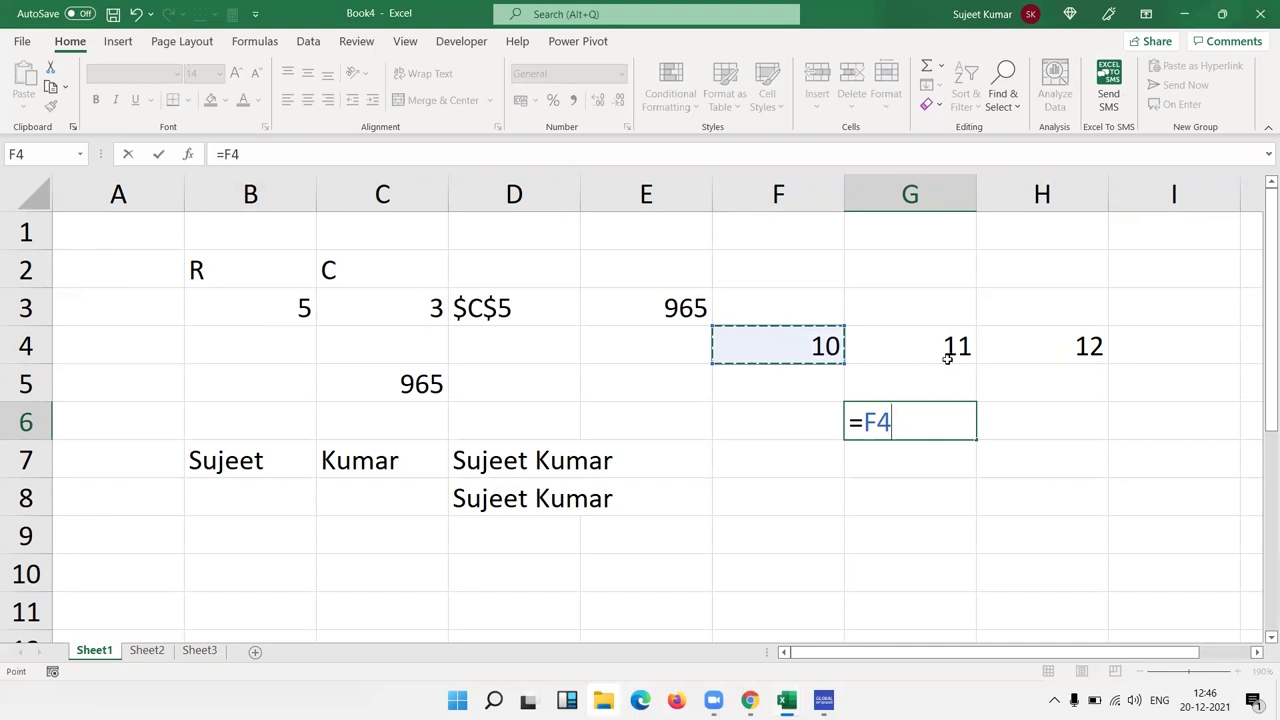
{"action": "key", "text": "super"}
{"action": "key", "text": "super"}
{"action": "type", "text": "&"}
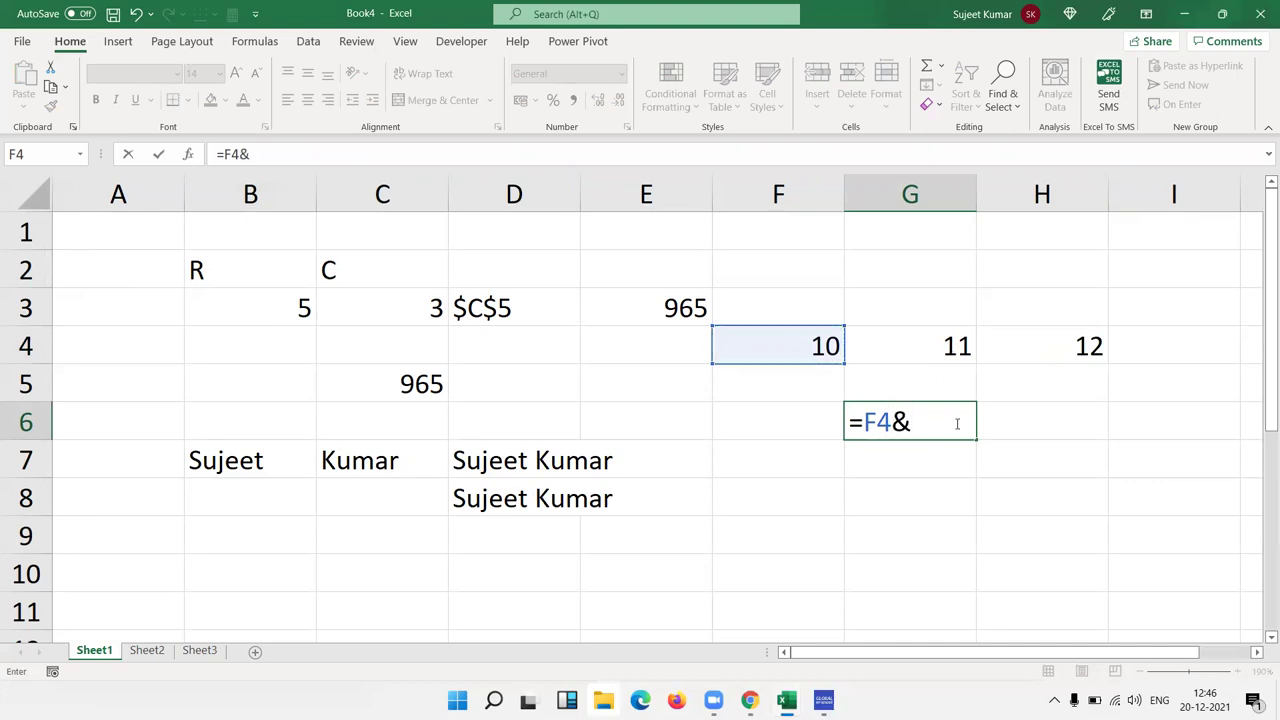
{"action": "left_click", "coordinate": [944, 346]}
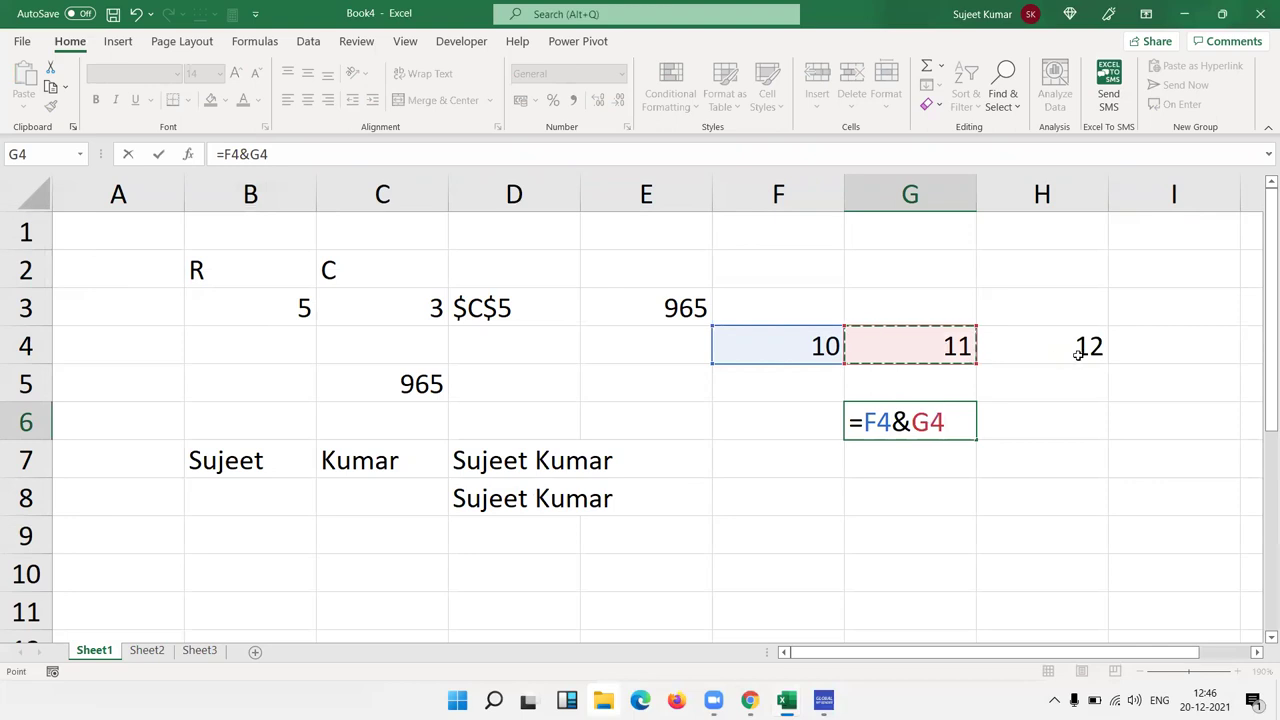
{"action": "type", "text": "&"}
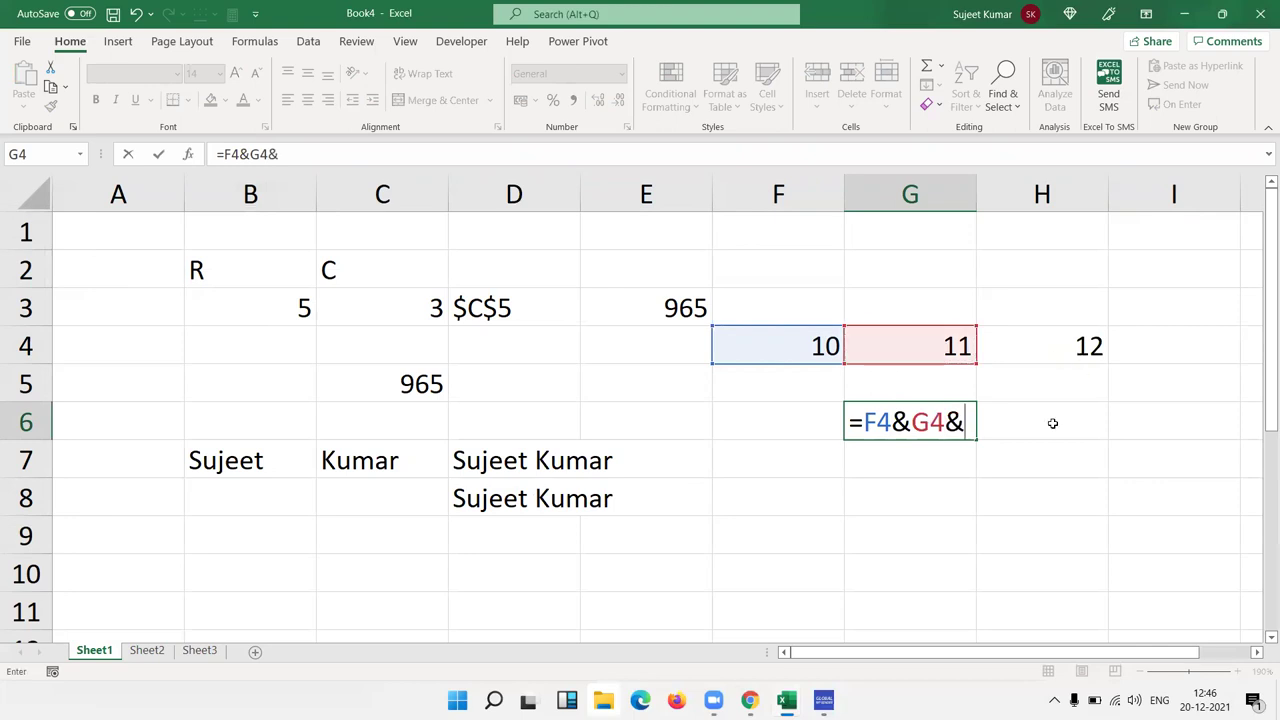
{"action": "left_click", "coordinate": [1059, 351]}
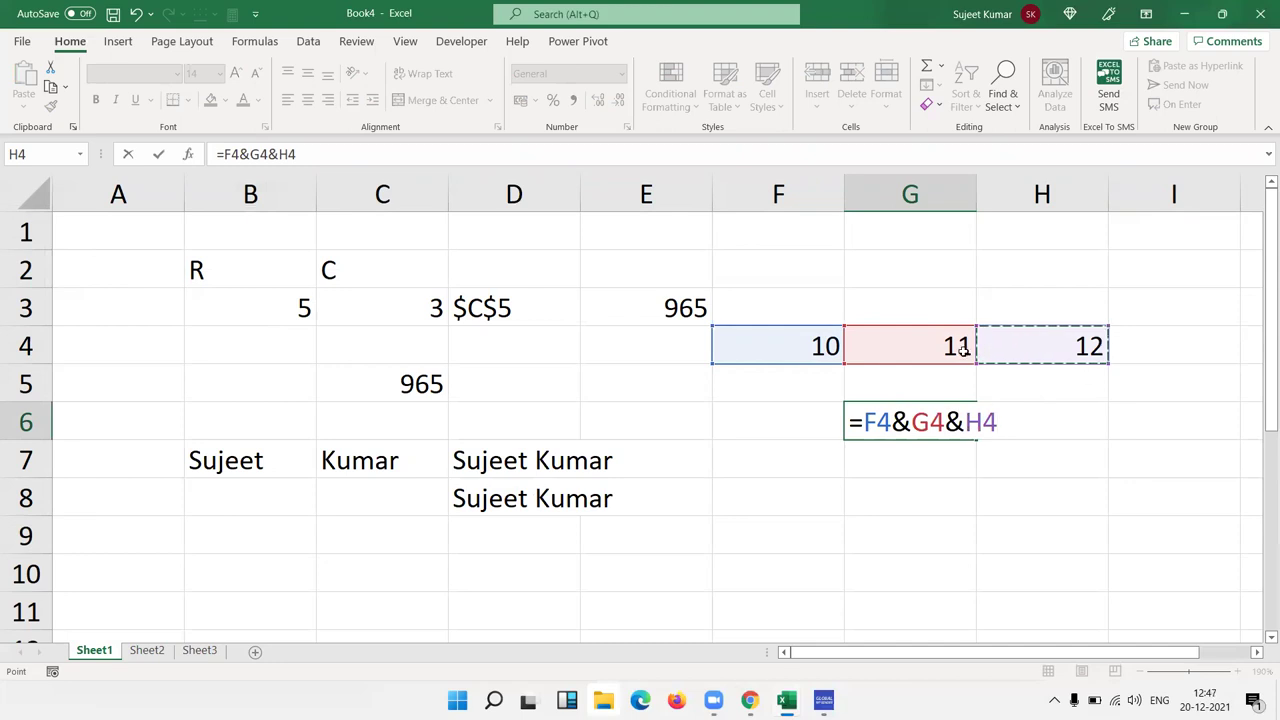
{"action": "left_click", "coordinate": [963, 422]}
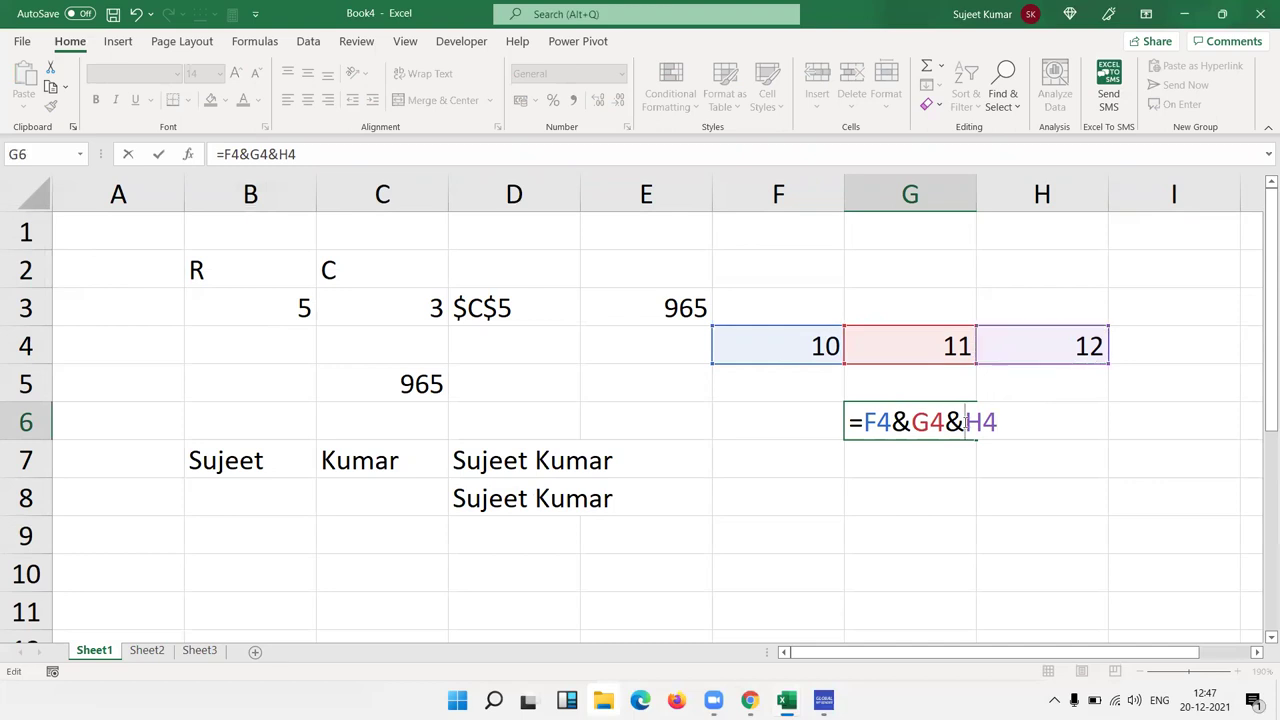
{"action": "type", "text": "\"-\""}
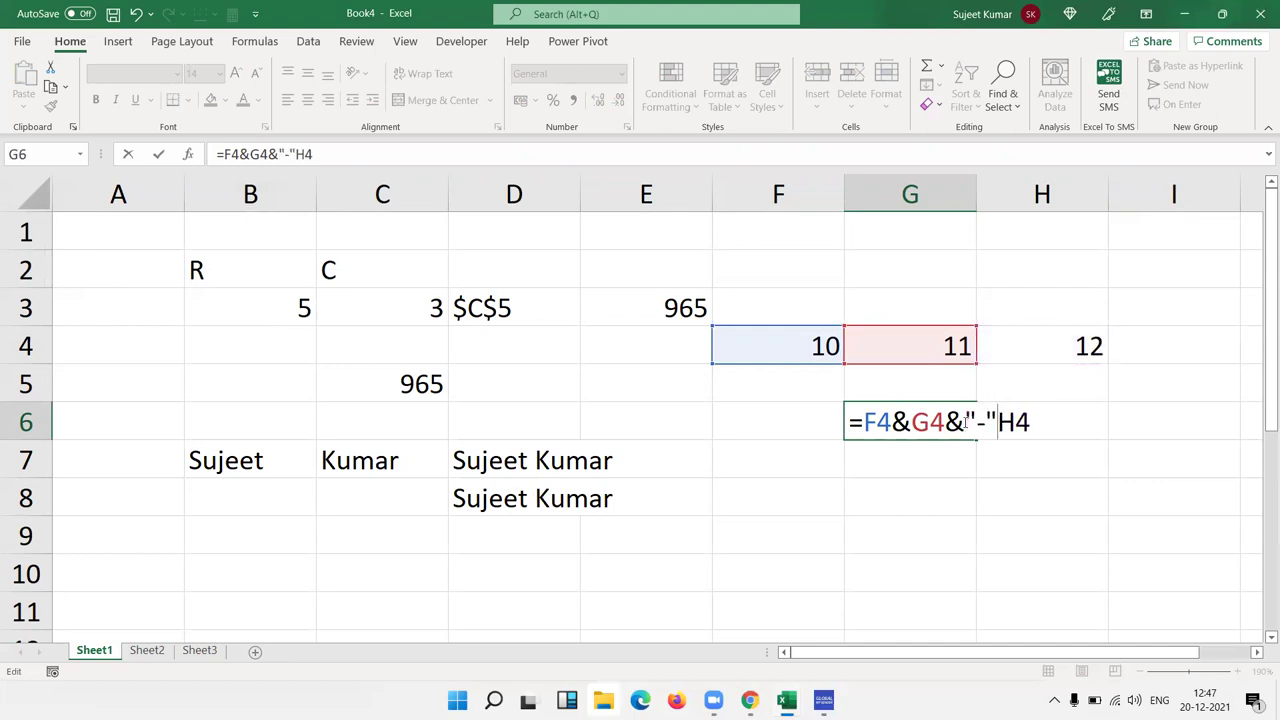
{"action": "type", "text": "&"}
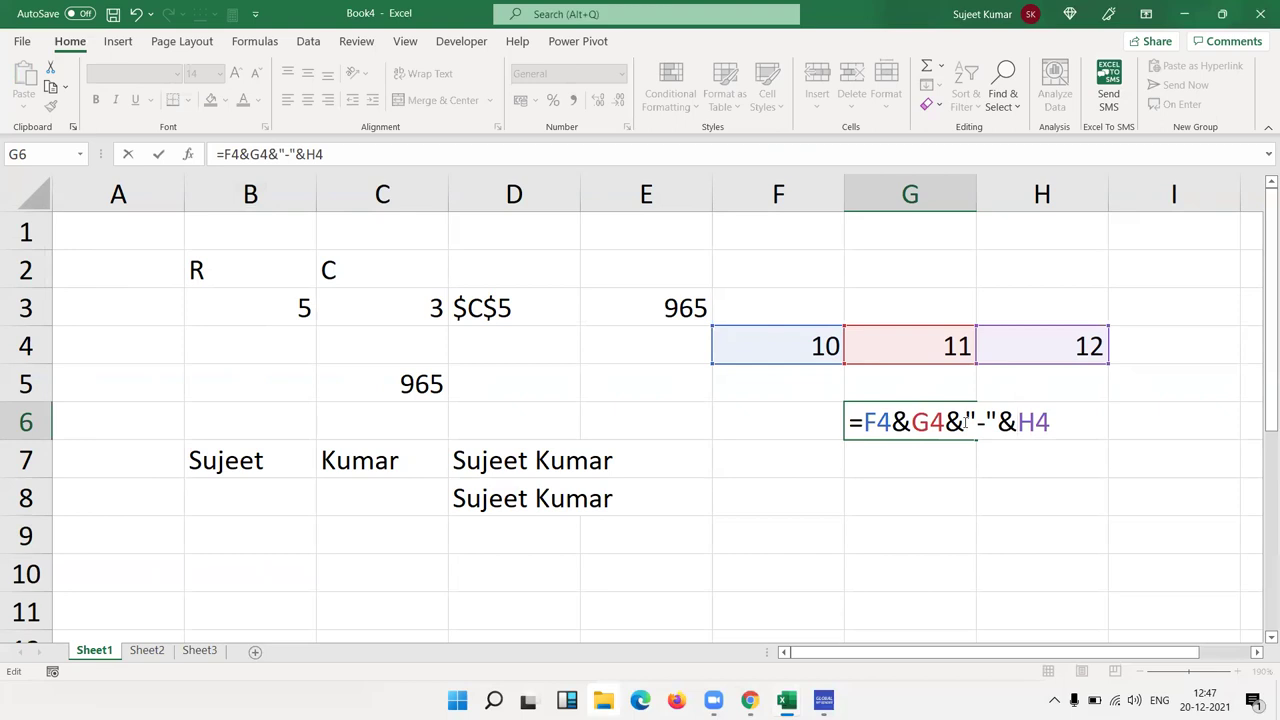
{"action": "key", "text": "Return"}
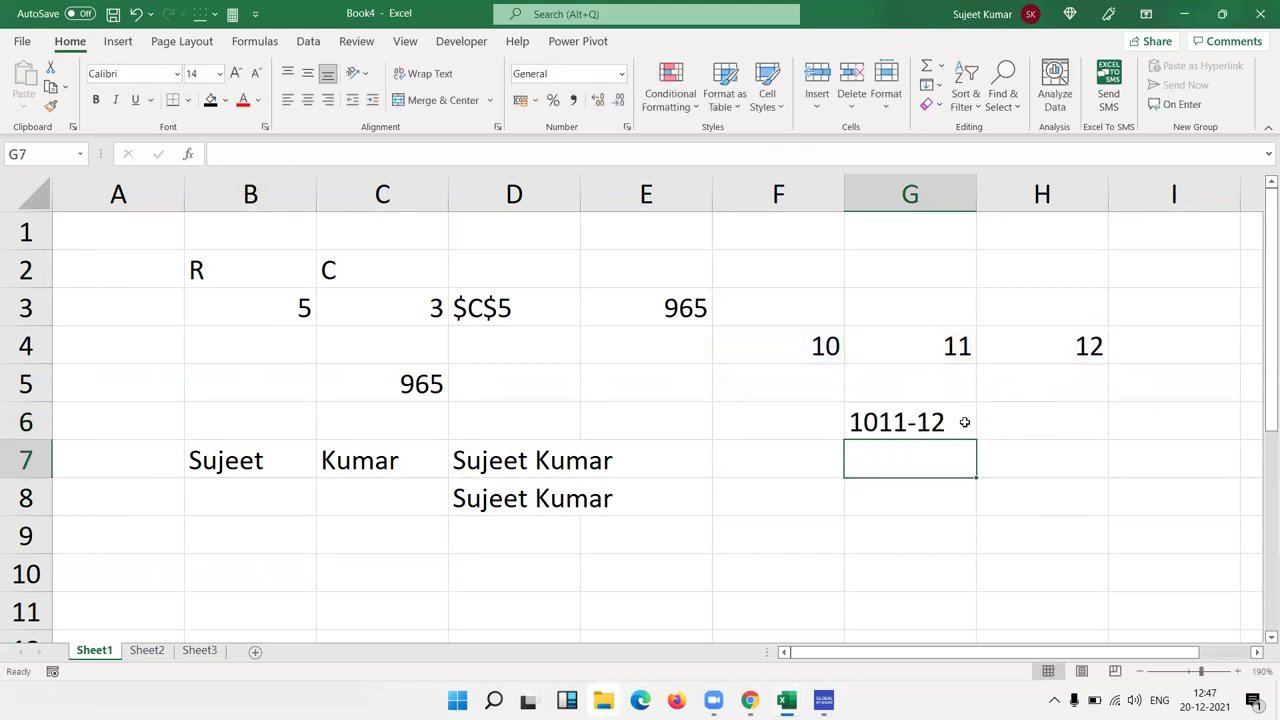
Step: Review G6's formula unchanged, then enter the date 1/1 in F4
{"action": "left_click", "coordinate": [964, 422]}
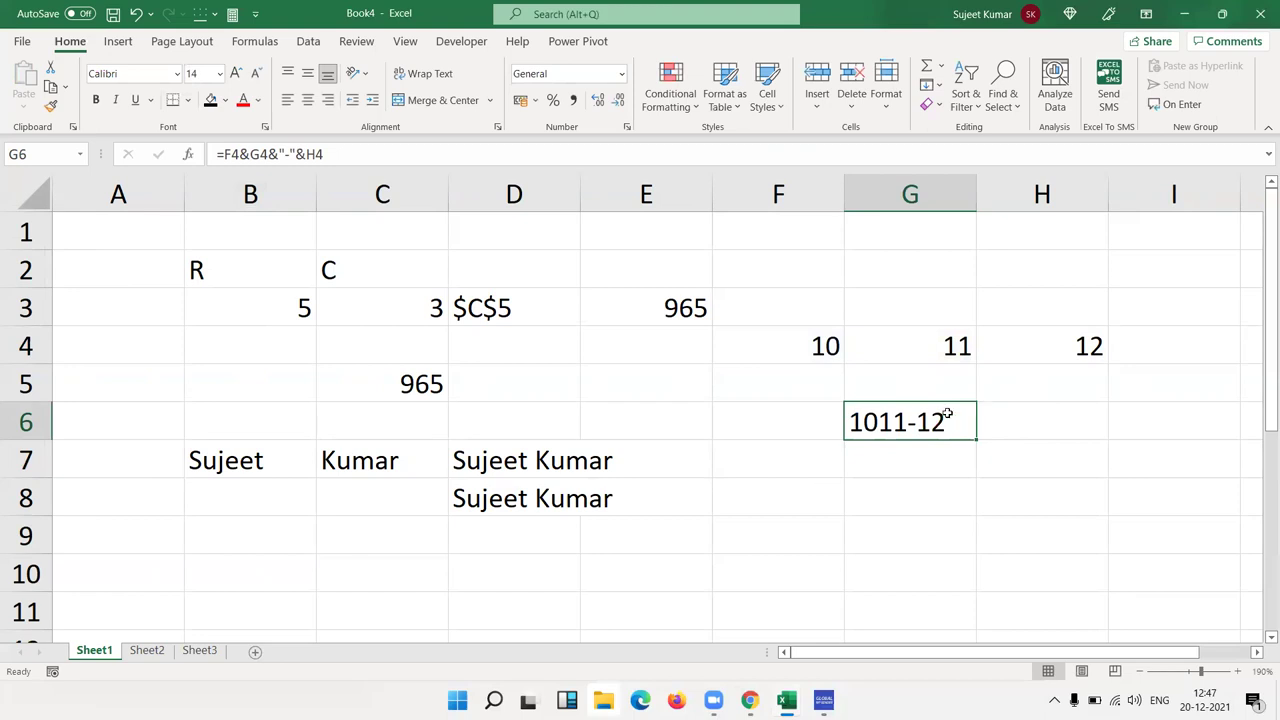
{"action": "double_click", "coordinate": [957, 420]}
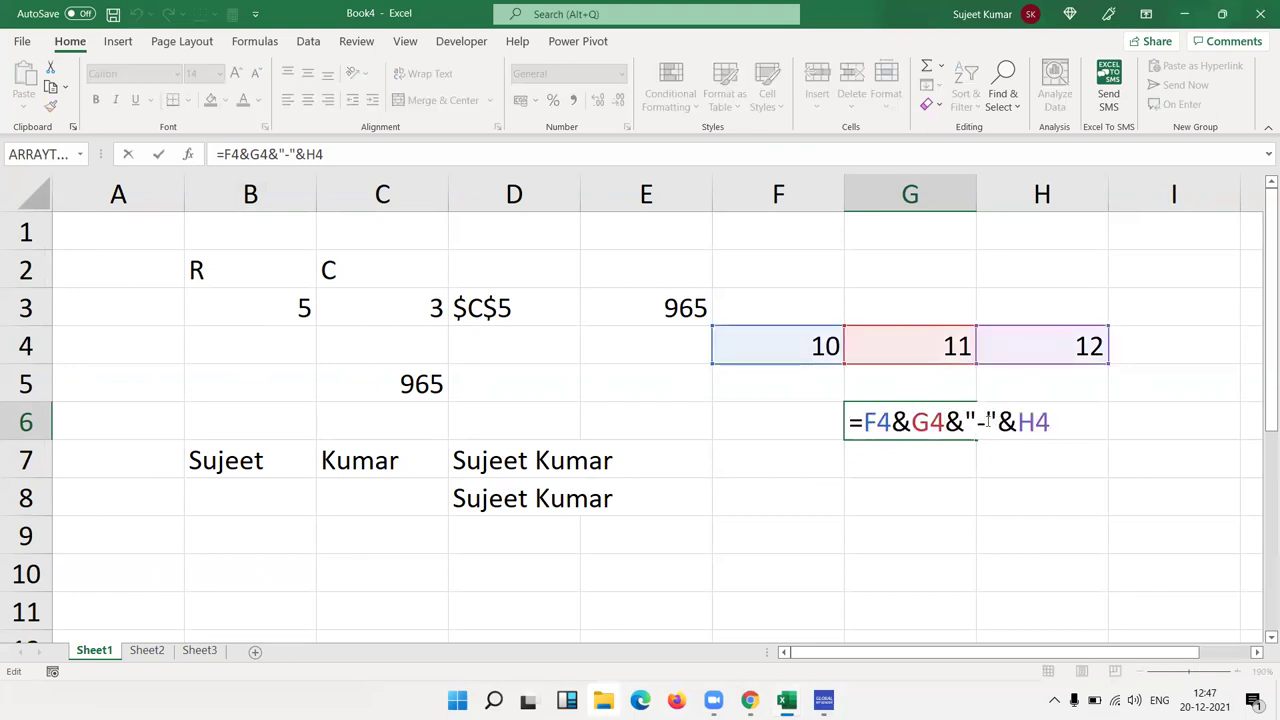
{"action": "left_click_drag", "start_coordinate": [998, 421], "coordinate": [962, 421]}
{"action": "key", "text": "Return"}
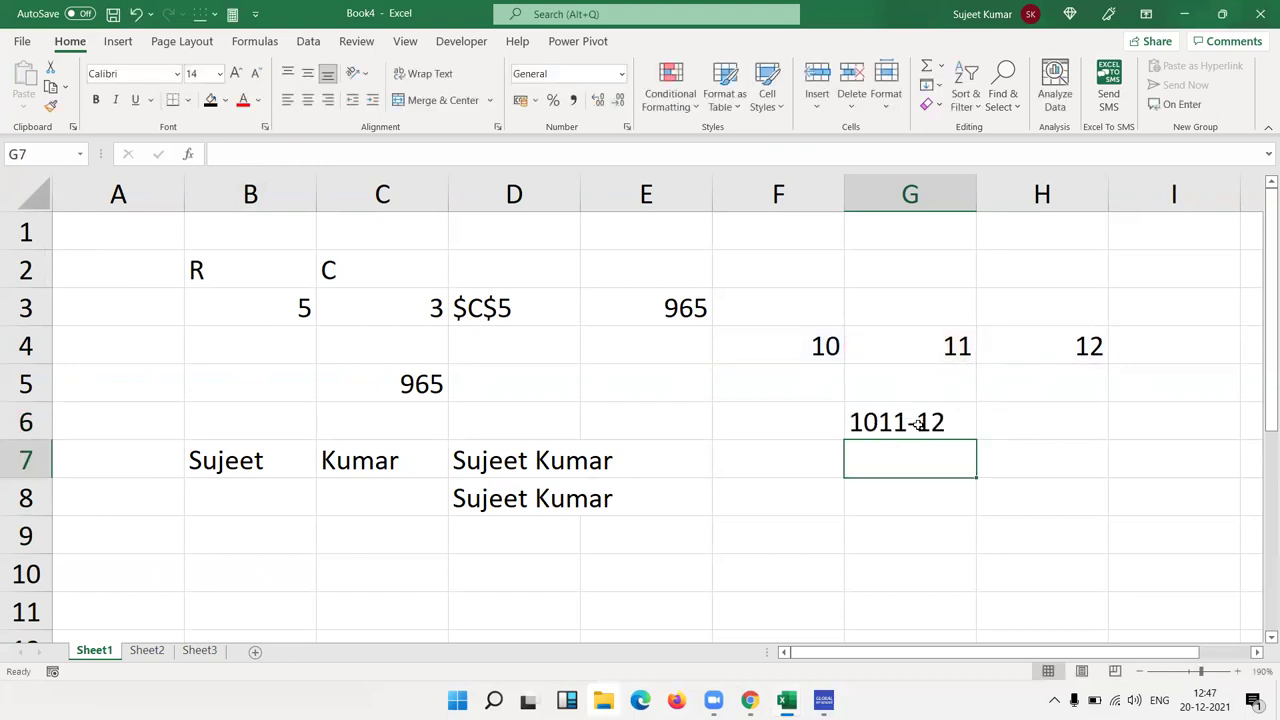
{"action": "left_click_drag", "start_coordinate": [818, 346], "coordinate": [974, 437]}
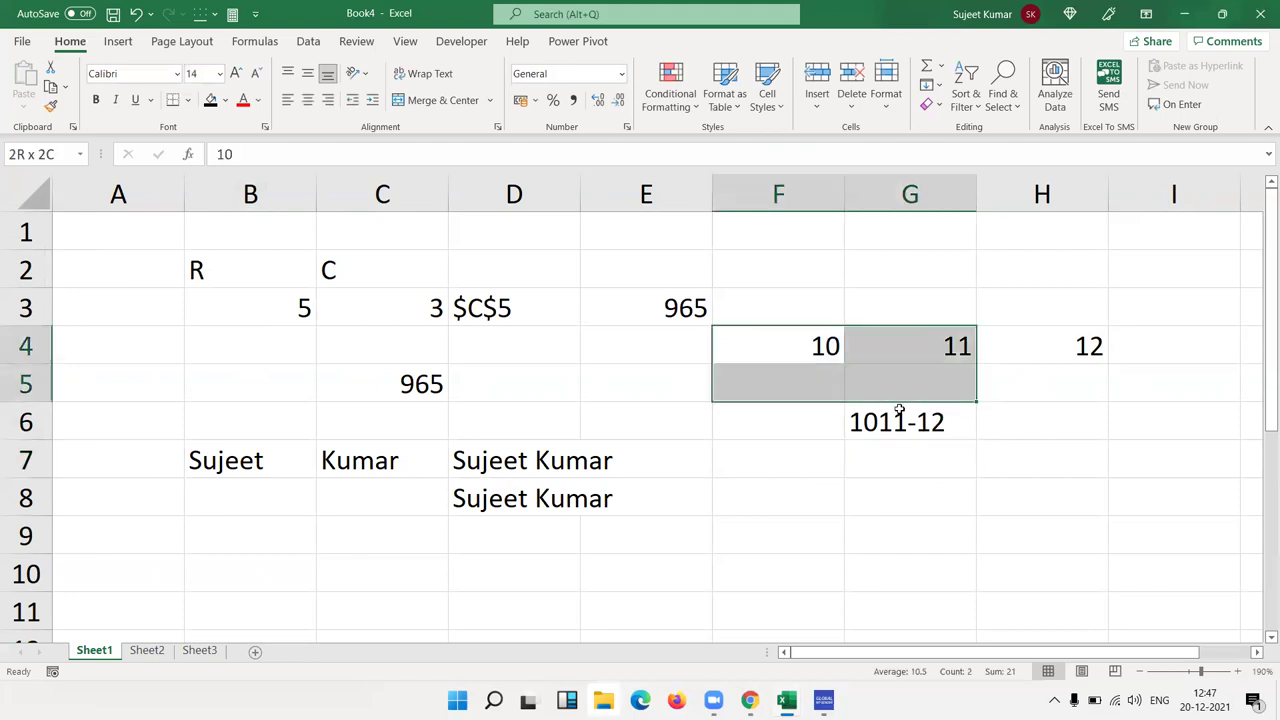
{"action": "left_click", "coordinate": [811, 346]}
{"action": "type", "text": "1/1"}
{"action": "key", "text": "Return"}
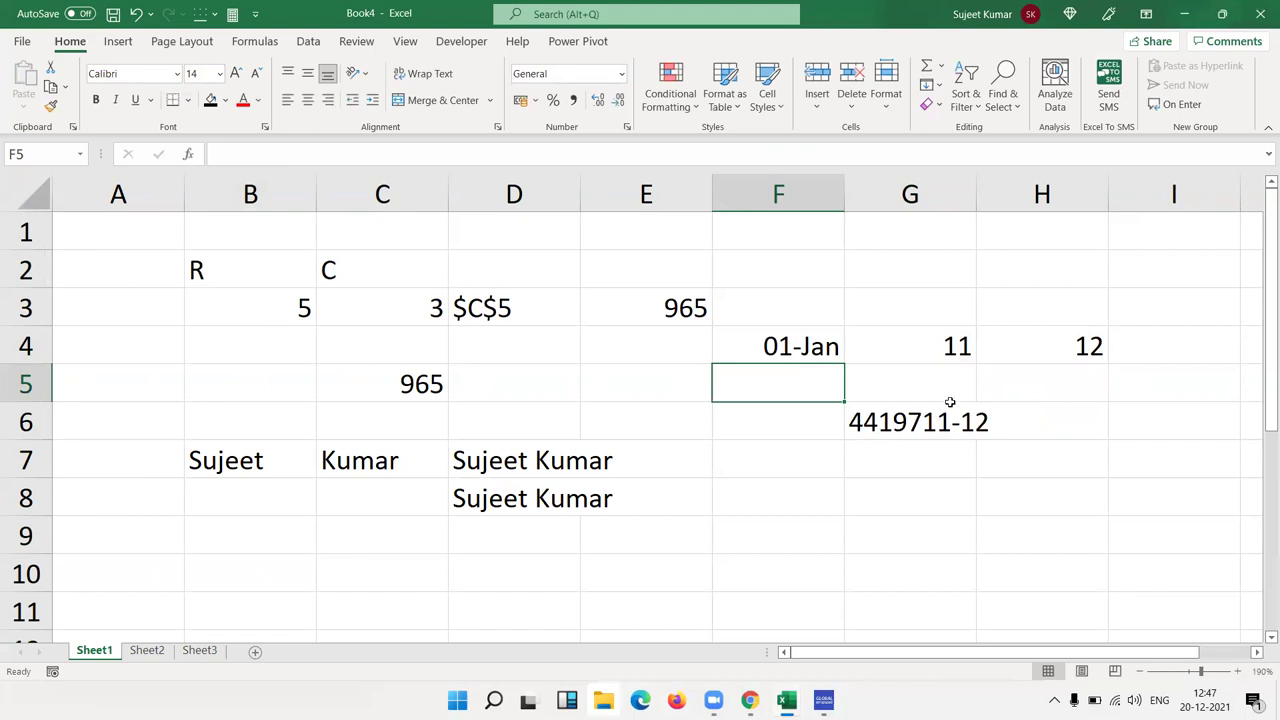
{"action": "left_click", "coordinate": [898, 424]}
{"action": "double_click", "coordinate": [898, 424]}
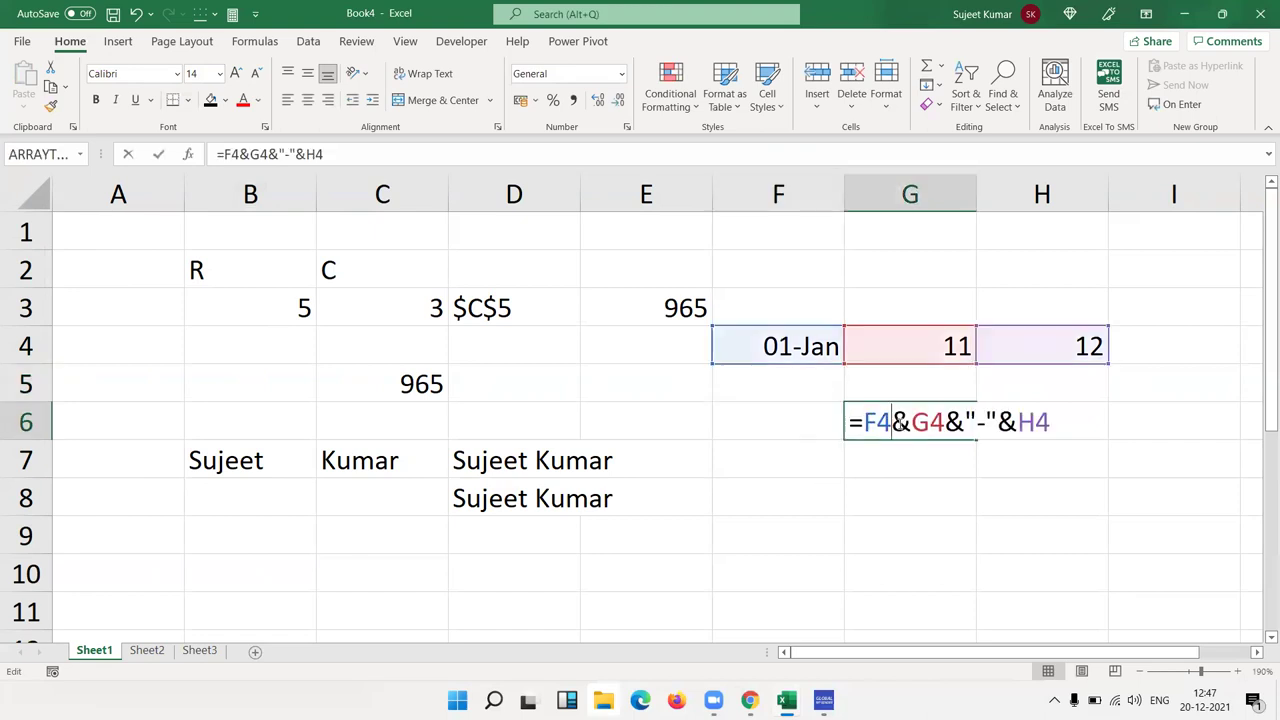
{"action": "left_click", "coordinate": [866, 422]}
{"action": "type", "text": "te"}
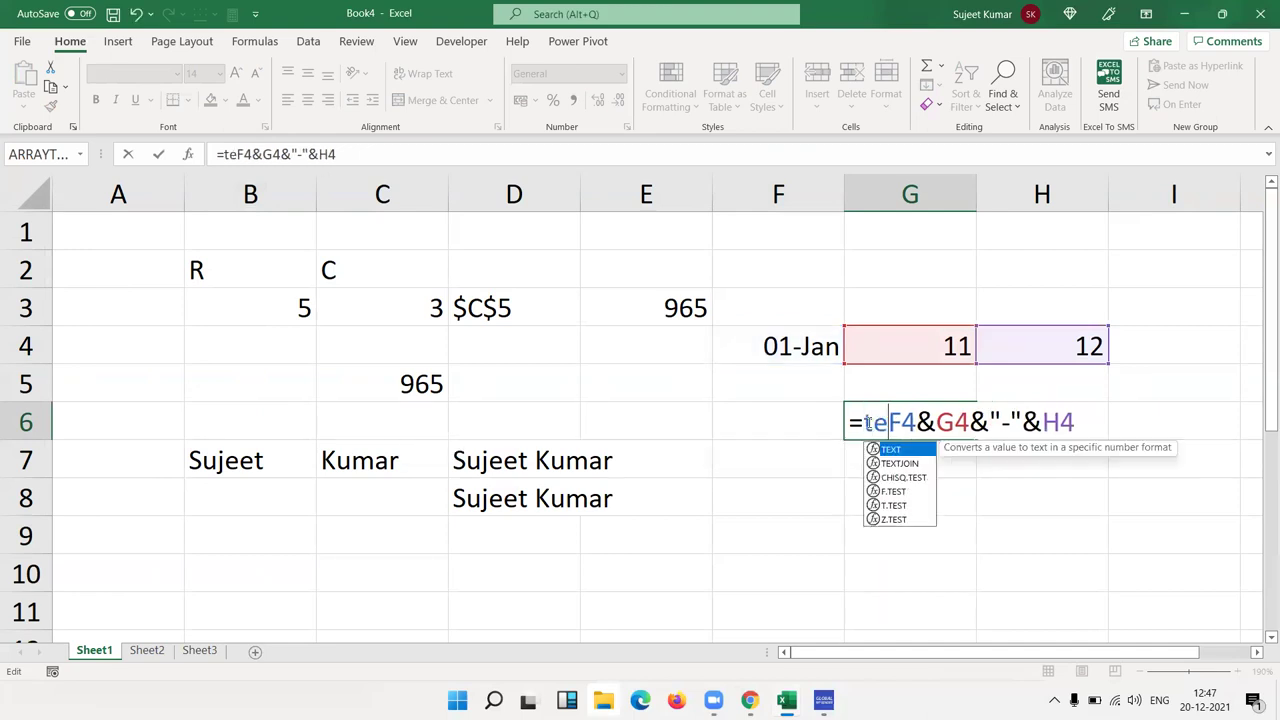
{"action": "key", "text": "Tab"}
{"action": "key", "text": "Right"}
{"action": "key", "text": "Right"}
{"action": "type", "text": ",\""}
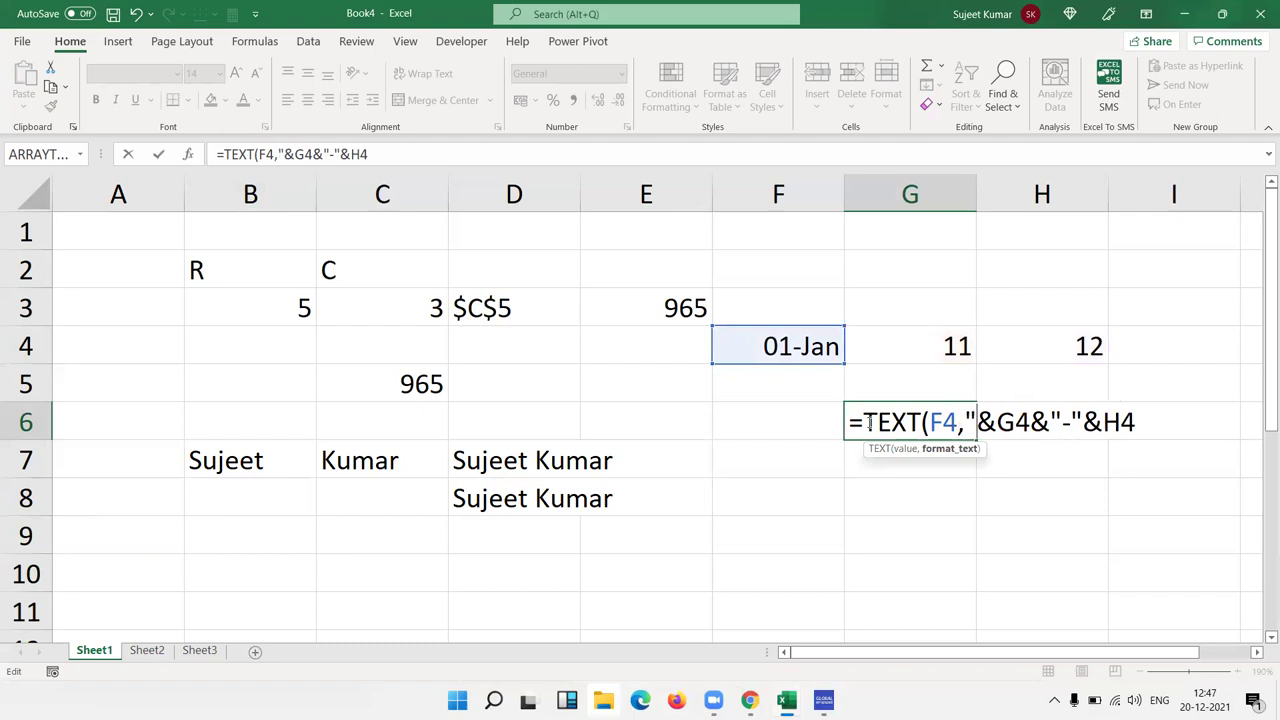
{"action": "type", "text": "DD-"}
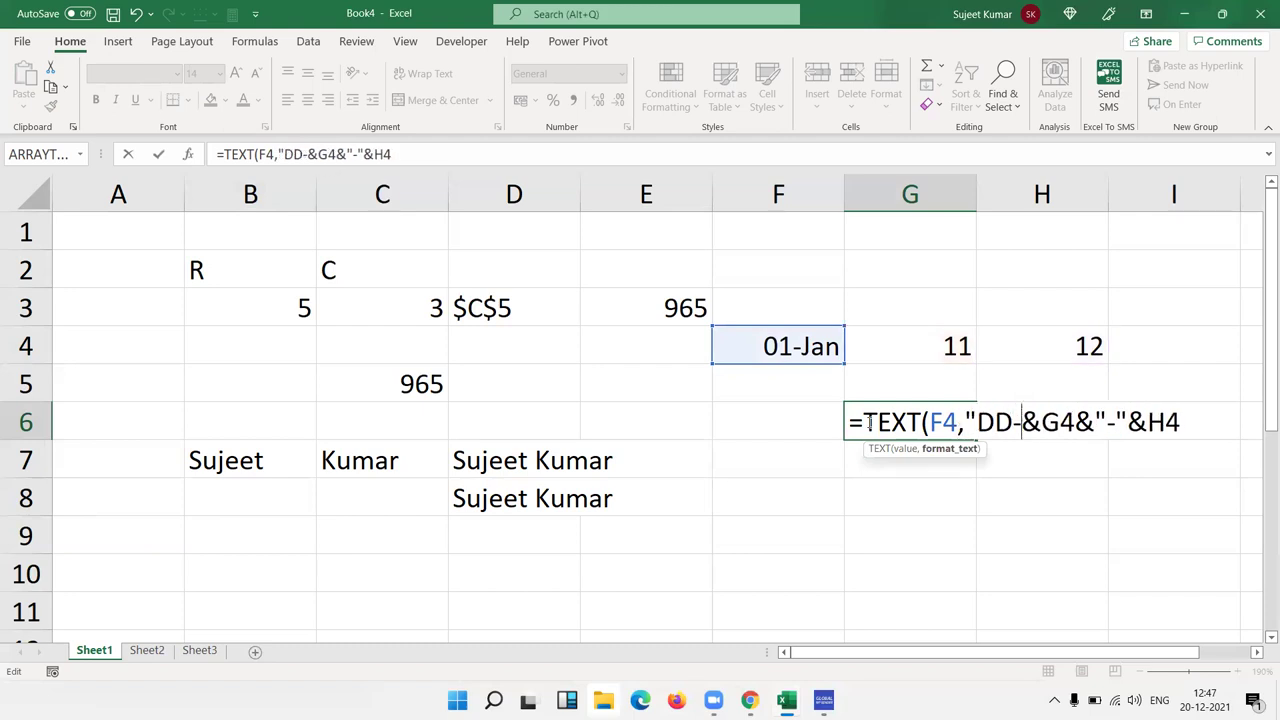
{"action": "type", "text": "MM-"}
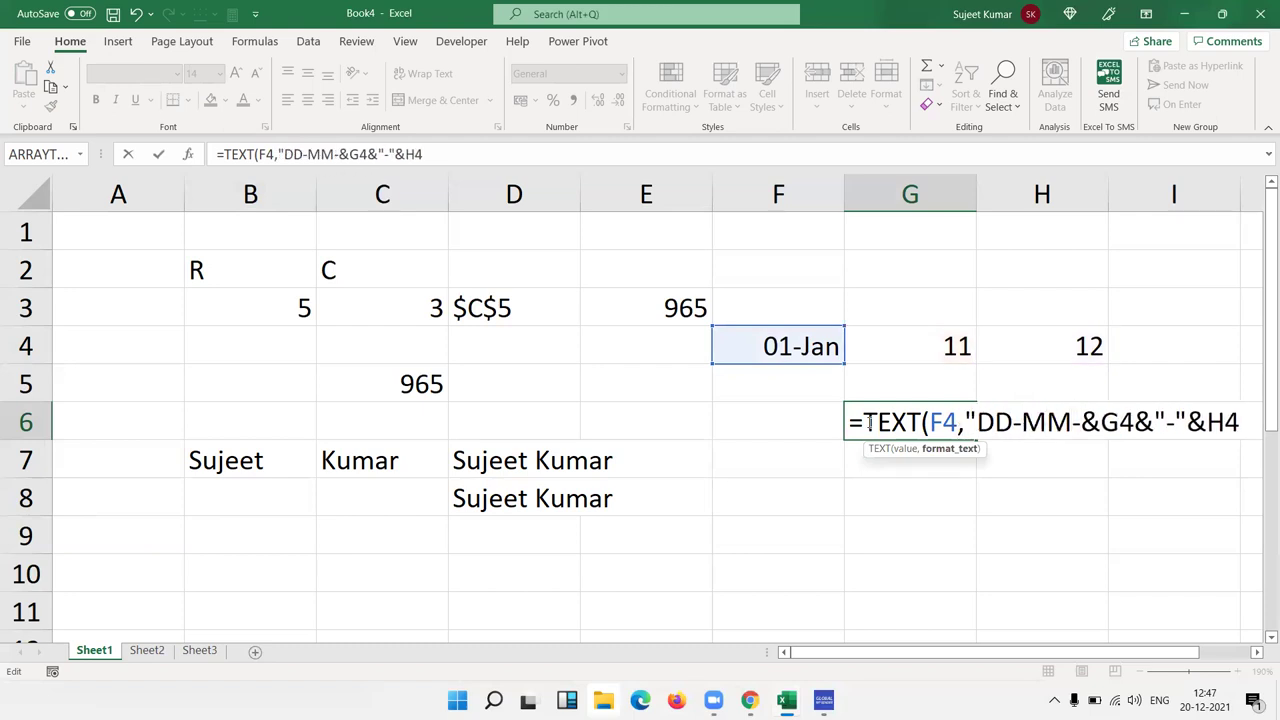
{"action": "type", "text": "YY"}
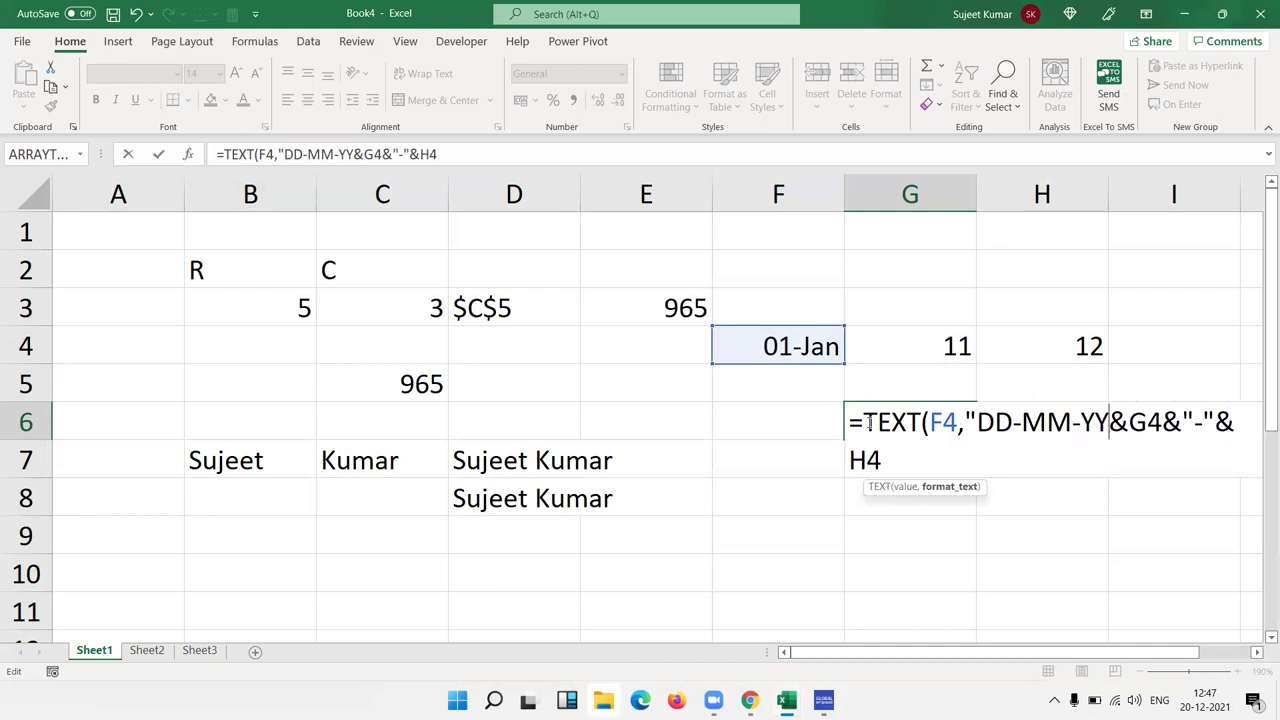
{"action": "type", "text": "\")"}
{"action": "key", "text": "Return"}
{"action": "left_click", "coordinate": [866, 421]}
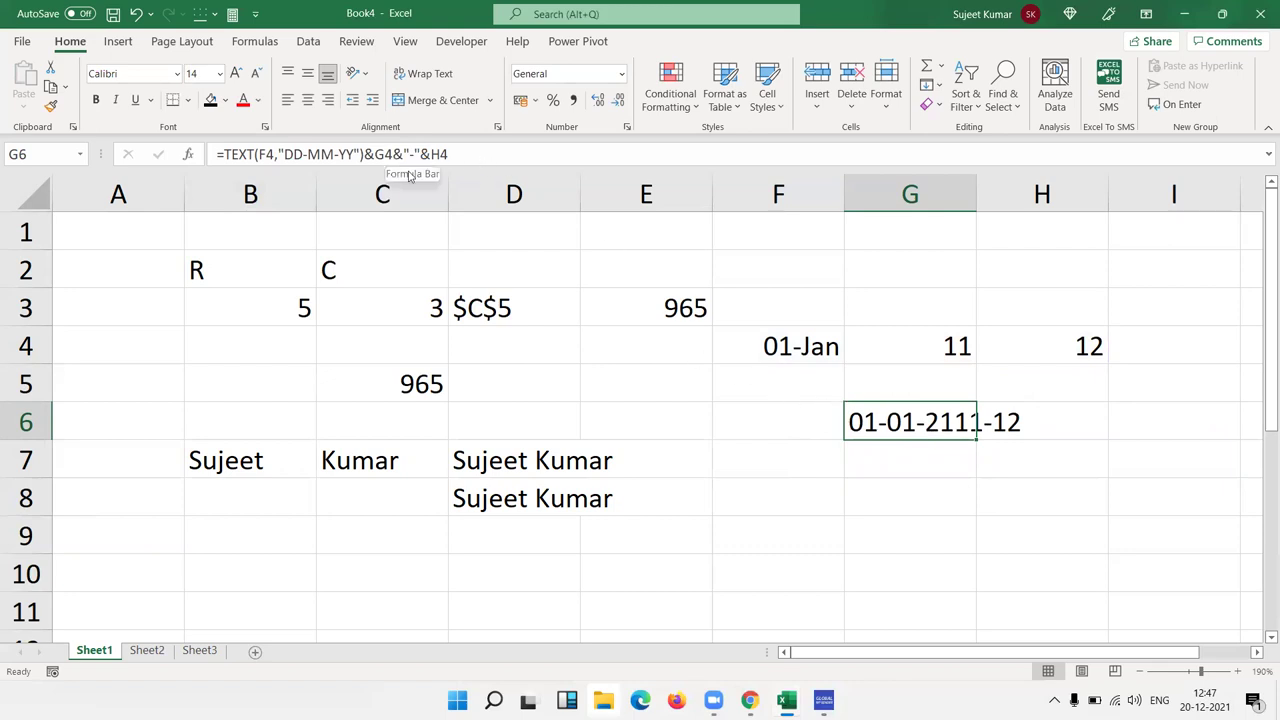
{"action": "left_click", "coordinate": [896, 490]}
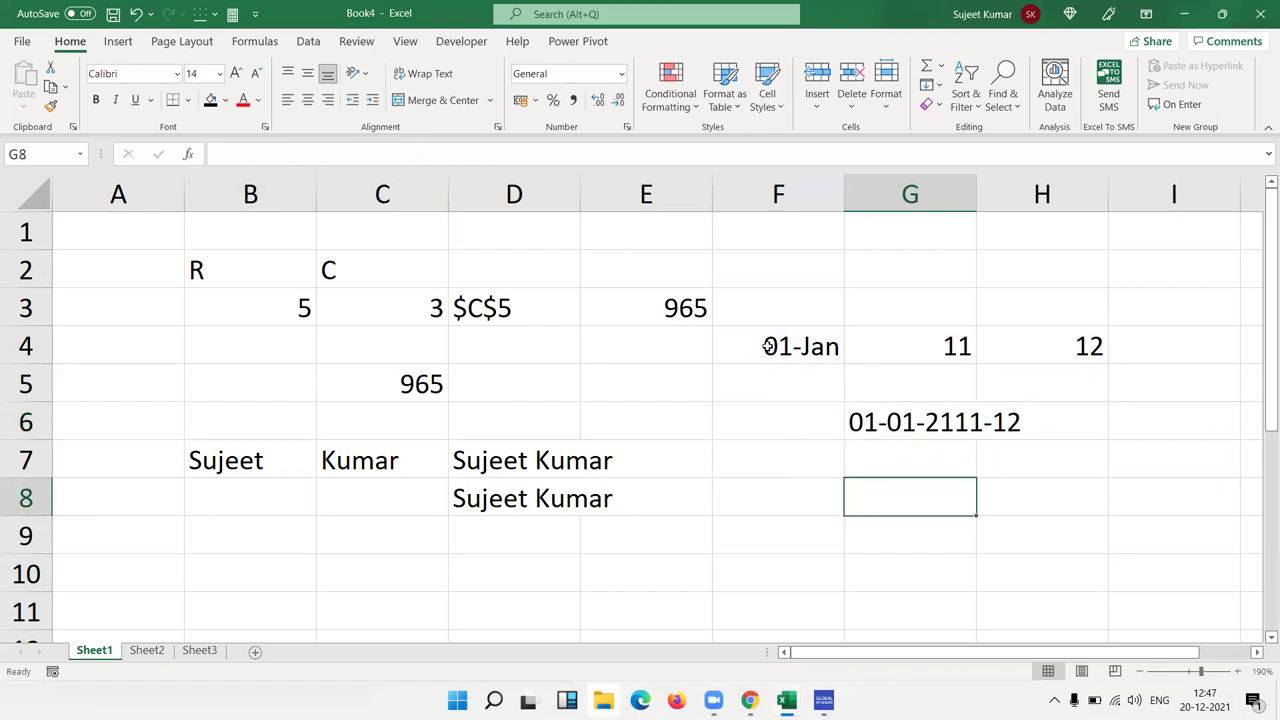
{"action": "left_click_drag", "start_coordinate": [768, 346], "coordinate": [1043, 449]}
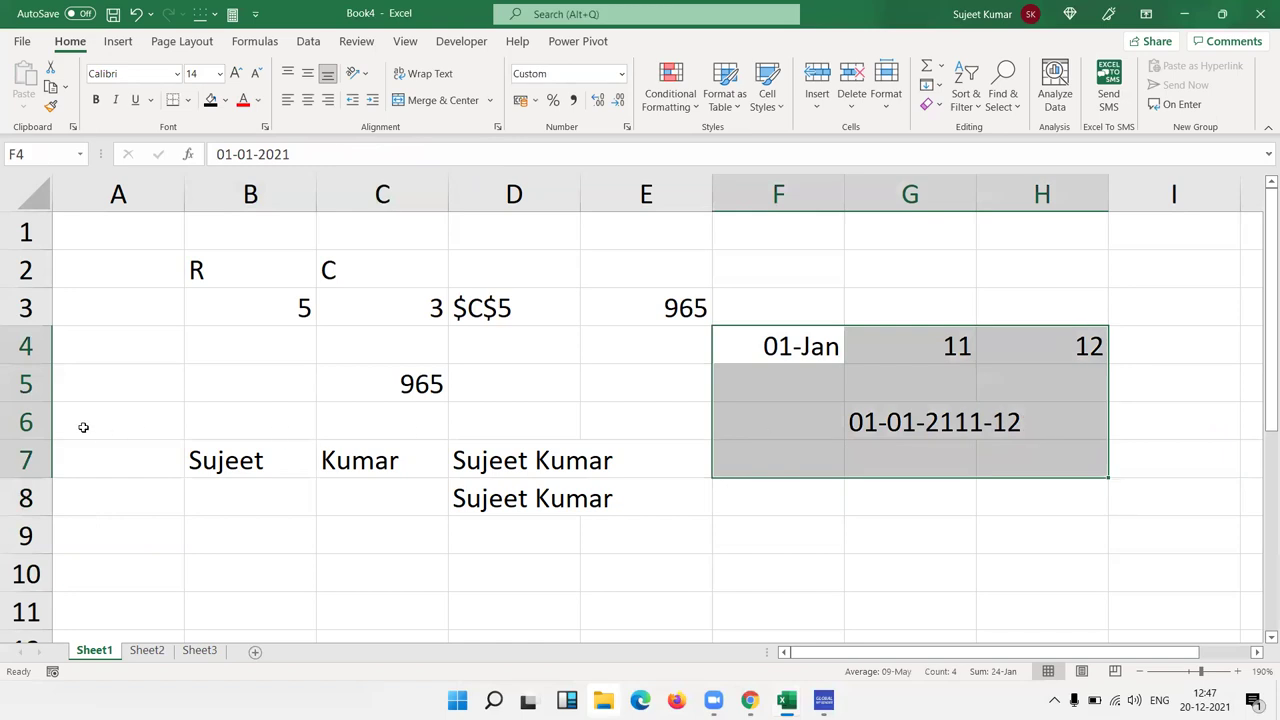
Step: Enter =COLUMN() with no reference in A9 so it returns 1
{"action": "scroll", "coordinate": [100, 400], "scroll_direction": "down", "scroll_amount": 3}
{"action": "scroll", "coordinate": [125, 376], "scroll_direction": "up", "scroll_amount": 3}
{"action": "scroll", "coordinate": [130, 374], "scroll_direction": "up", "scroll_amount": 1}
{"action": "left_click", "coordinate": [140, 534]}
{"action": "type", "text": "=col"}
{"action": "key", "text": "Tab"}
{"action": "left_click", "coordinate": [494, 552]}
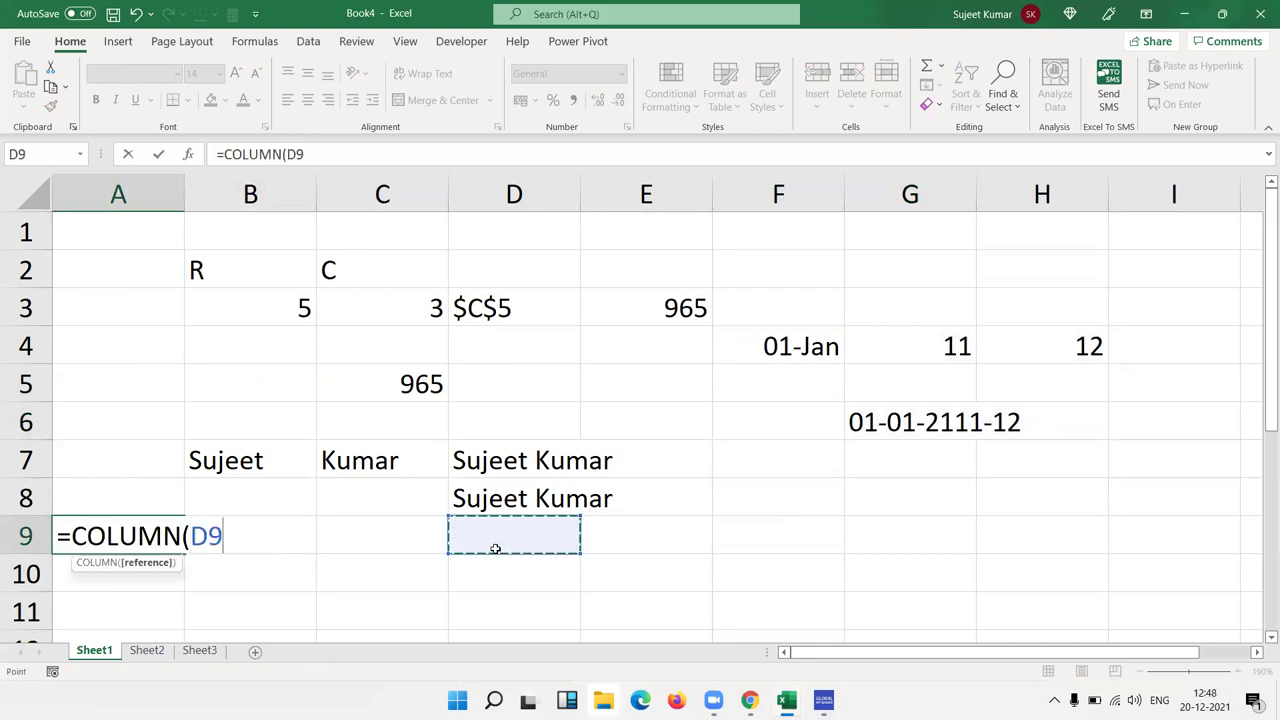
{"action": "key", "text": "Return"}
{"action": "left_click", "coordinate": [98, 533]}
{"action": "double_click", "coordinate": [98, 533]}
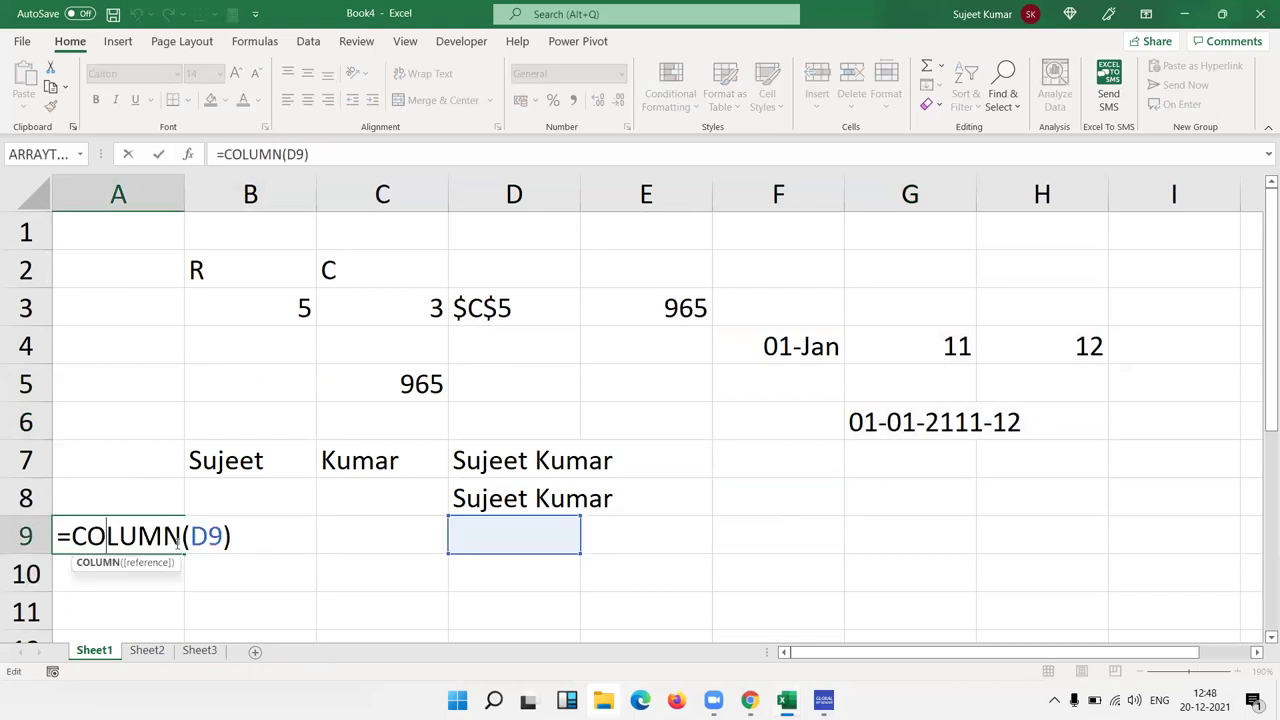
{"action": "double_click", "coordinate": [202, 537]}
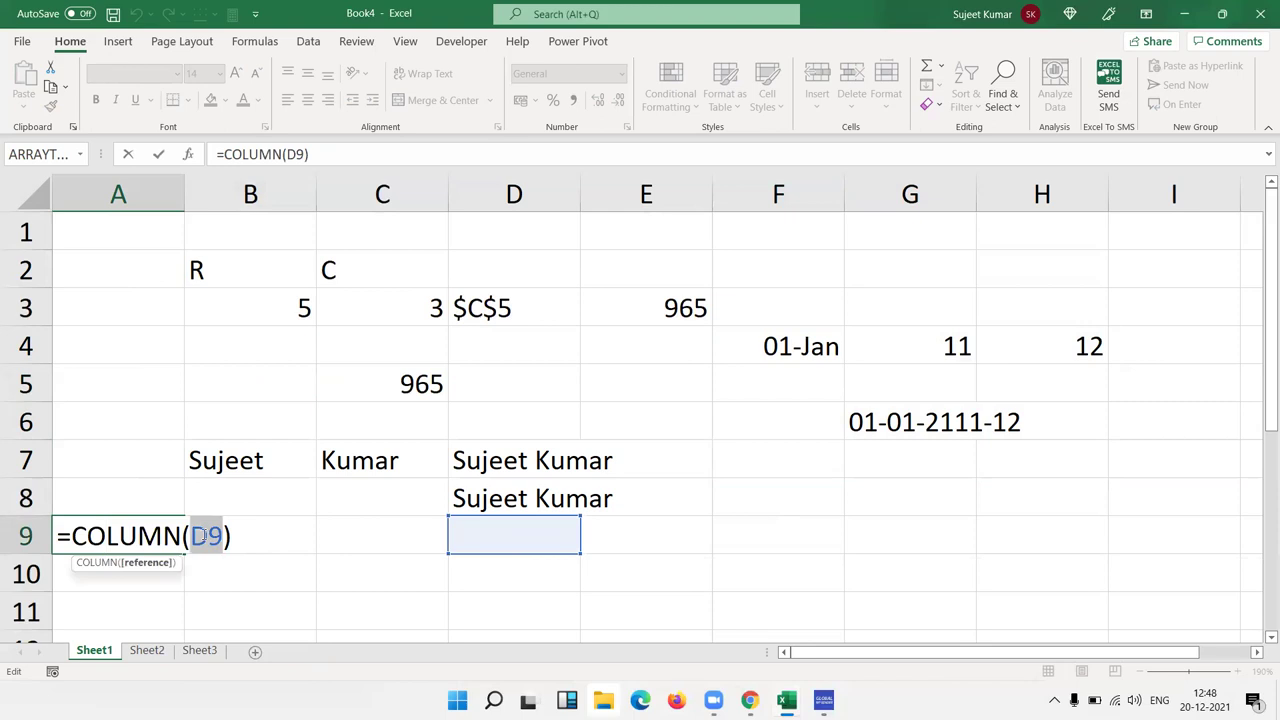
{"action": "key", "text": "BackSpace"}
{"action": "key", "text": "Return"}
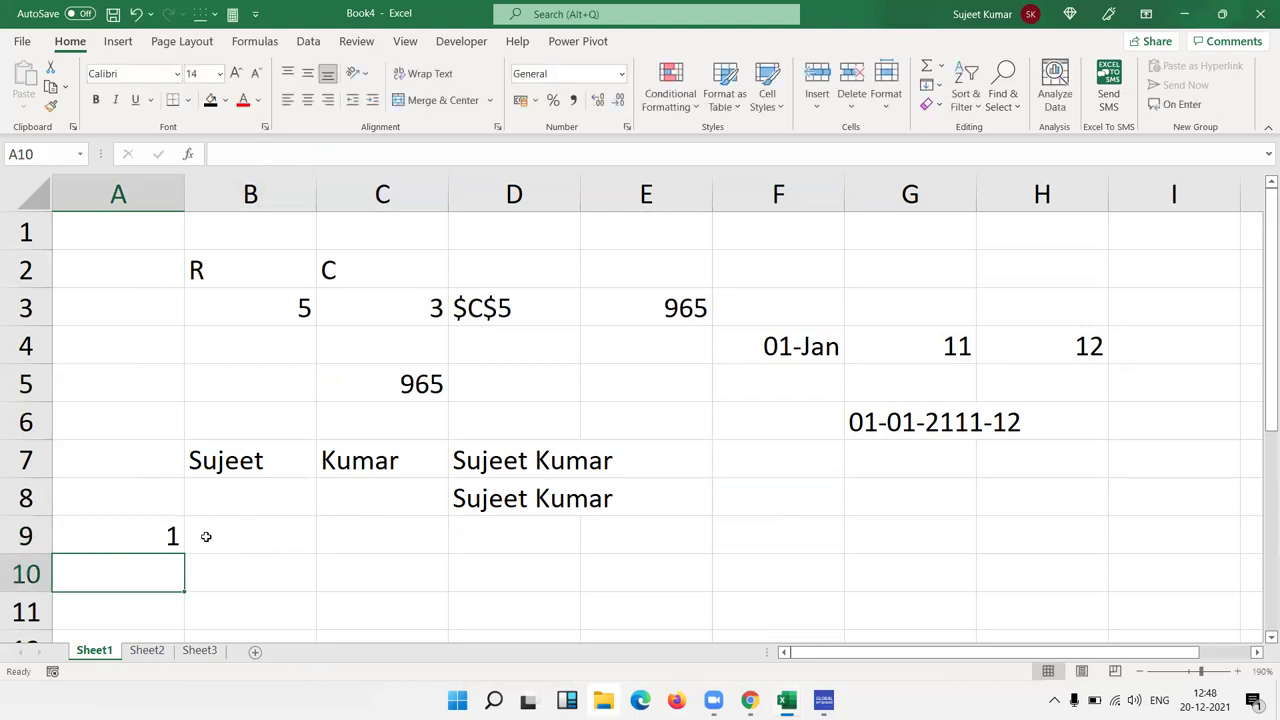
Step: Enter =COLUMNS(F9:G9) in B9, returning 2
{"action": "type", "text": "=ro"}
{"action": "key", "text": "Escape"}
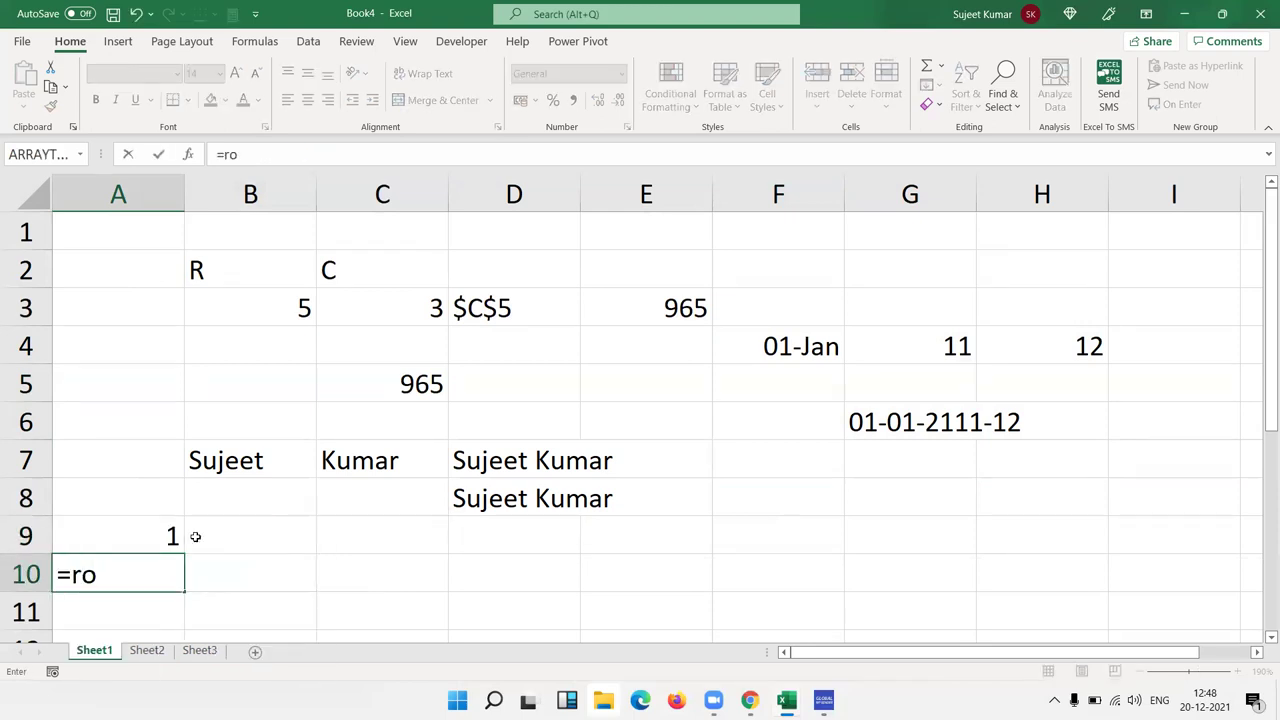
{"action": "key", "text": "Escape"}
{"action": "left_click", "coordinate": [195, 537]}
{"action": "type", "text": "=c"}
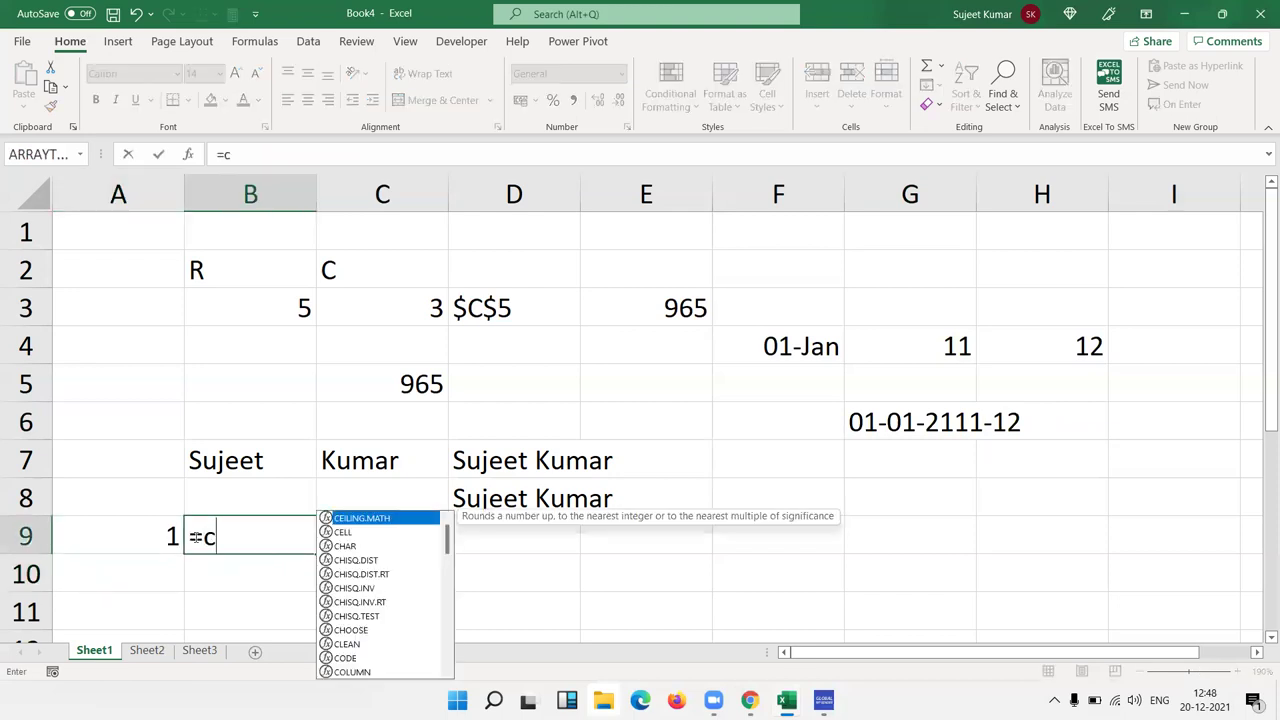
{"action": "type", "text": "ol"}
{"action": "key", "text": "Down"}
{"action": "key", "text": "Tab"}
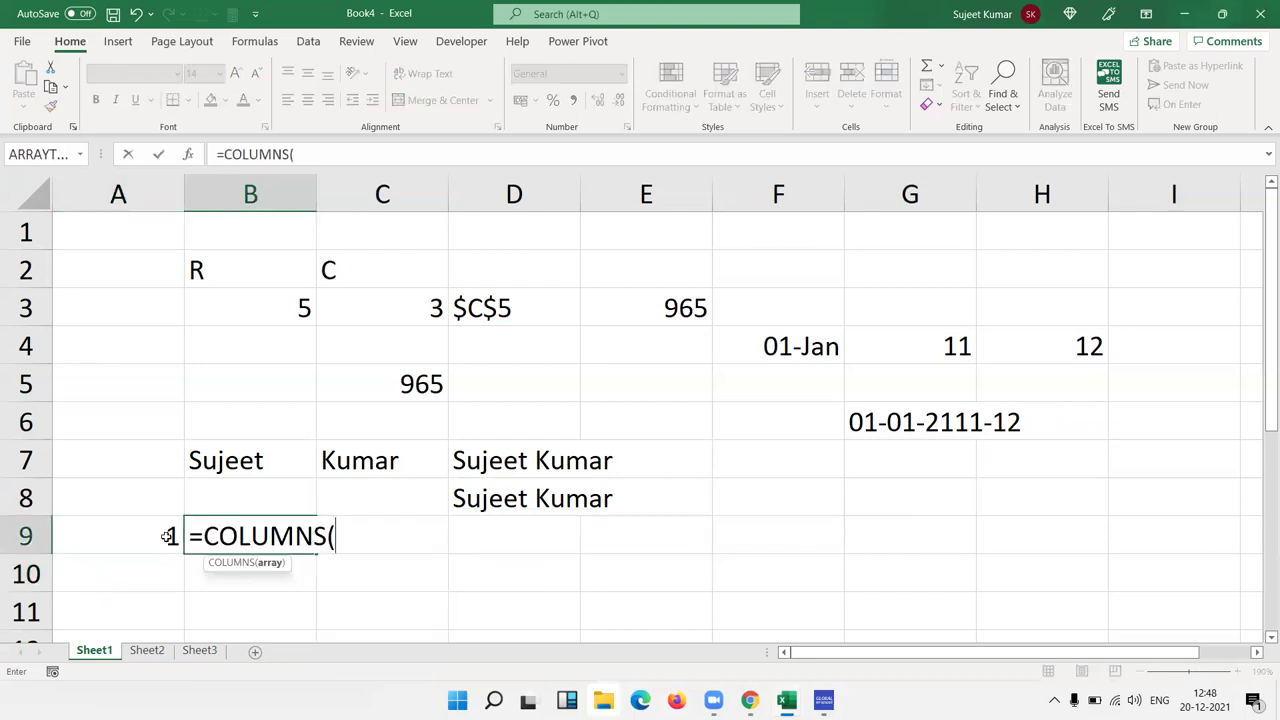
{"action": "left_click_drag", "start_coordinate": [726, 540], "coordinate": [887, 537]}
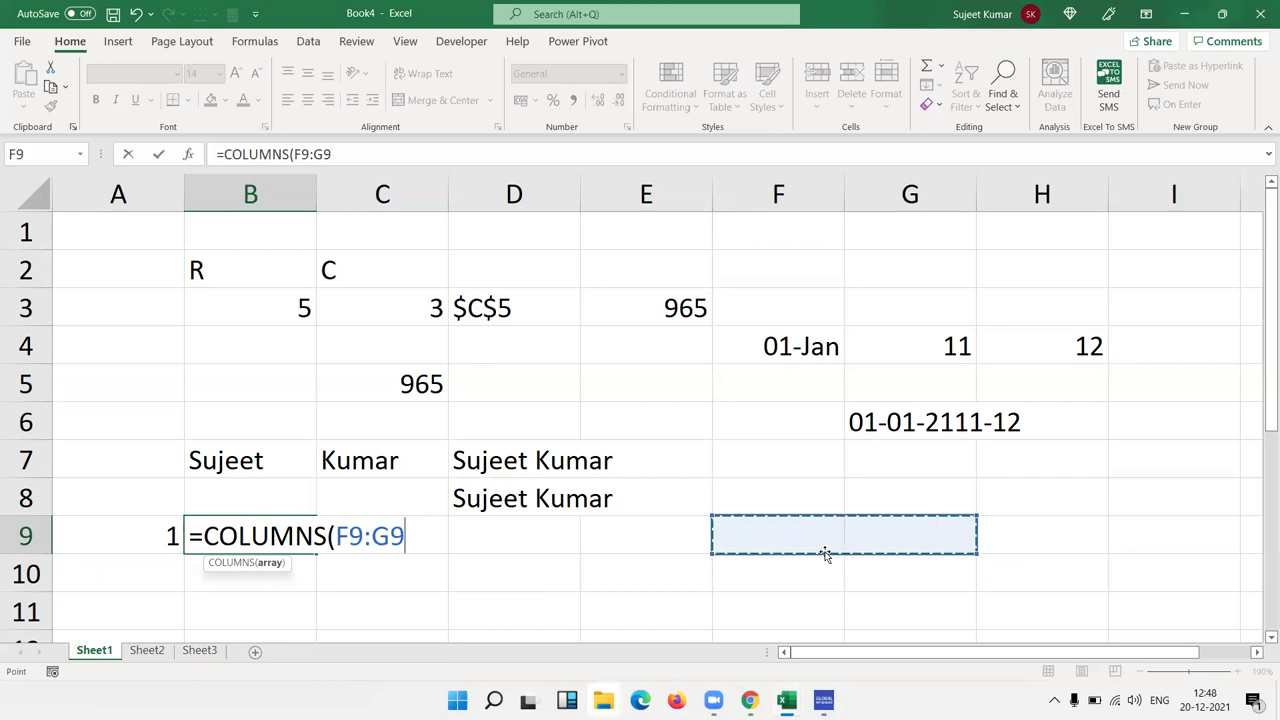
{"action": "key", "text": "Return"}
{"action": "key", "text": "Up"}
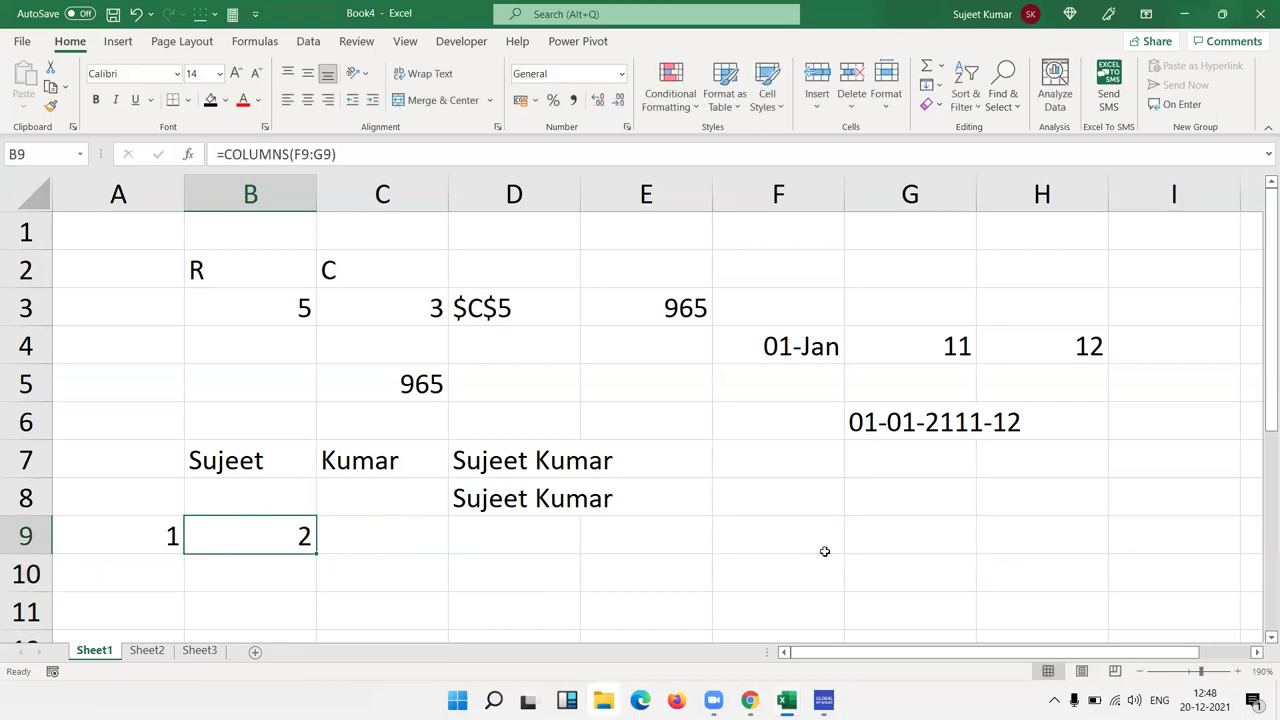
{"action": "key", "text": "Down"}
{"action": "key", "text": "Down"}
{"action": "key", "text": "Down"}
{"action": "key", "text": "Down"}
Step: Try ROW in A11: =ROW(E10) gives 10, then =ROW() gives 11
{"action": "key", "text": "Up"}
{"action": "key", "text": "Up"}
{"action": "key", "text": "Left"}
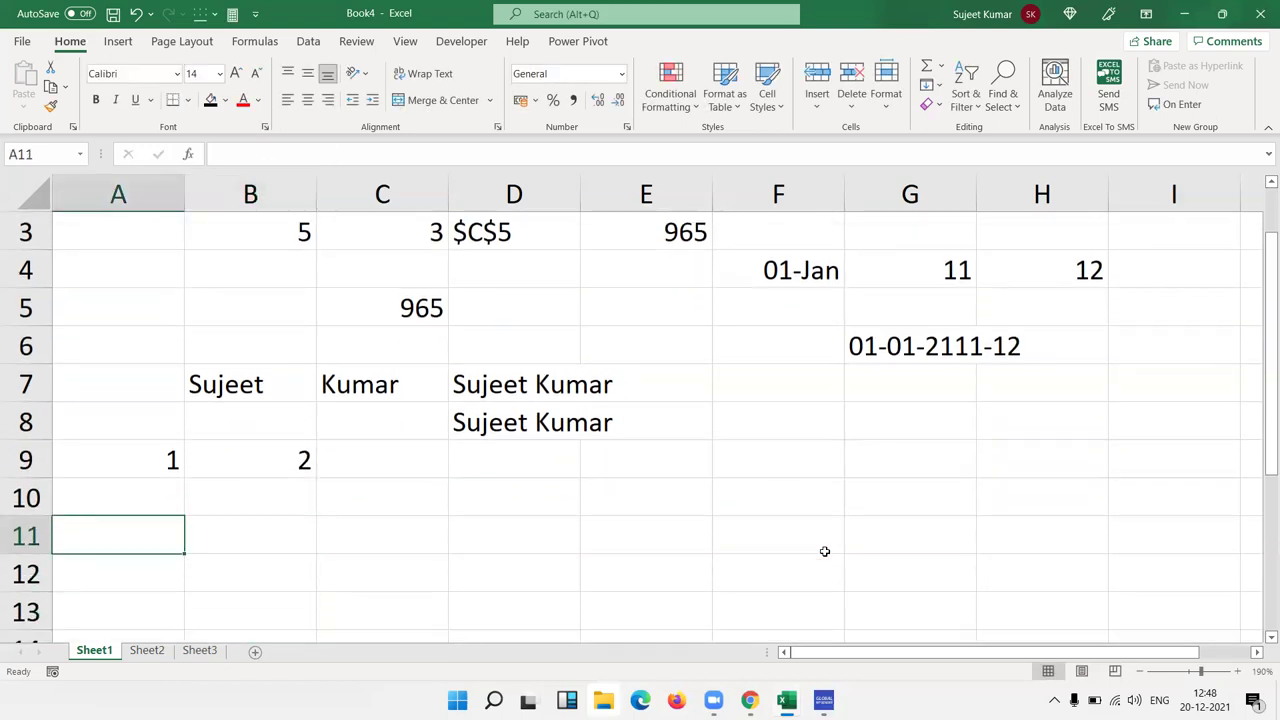
{"action": "type", "text": "=row"}
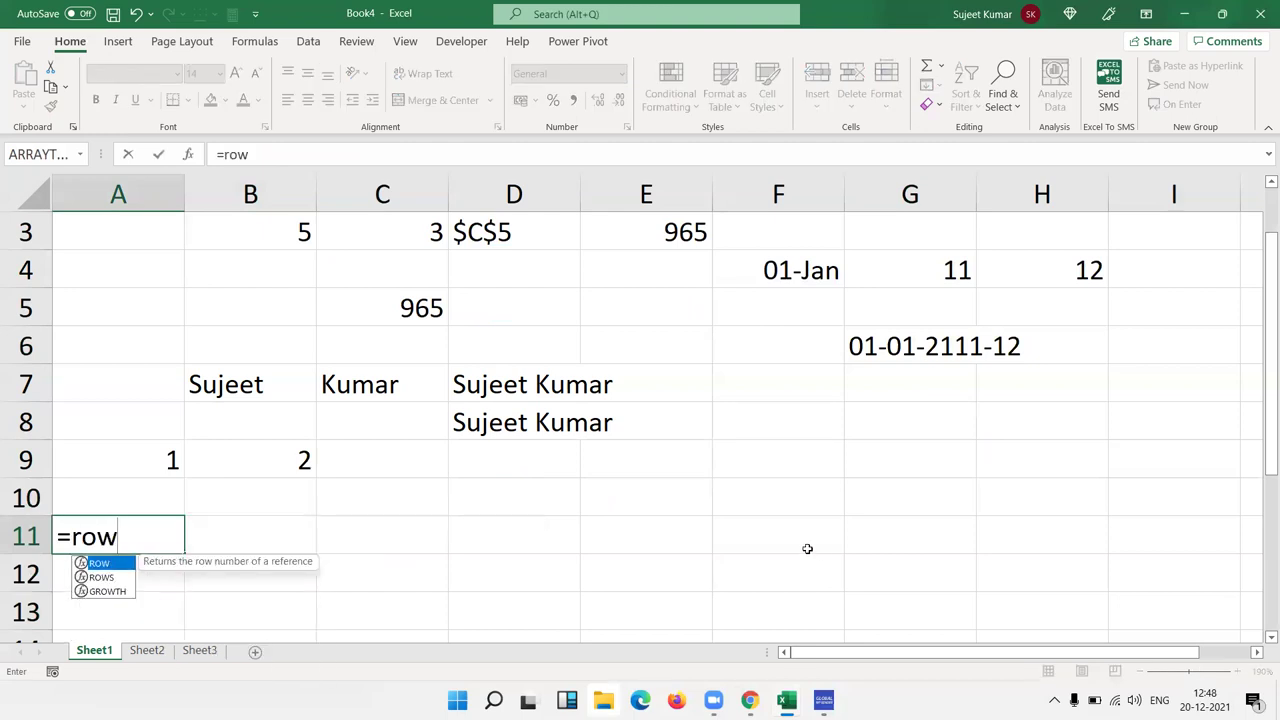
{"action": "key", "text": "Tab"}
{"action": "left_click", "coordinate": [686, 483]}
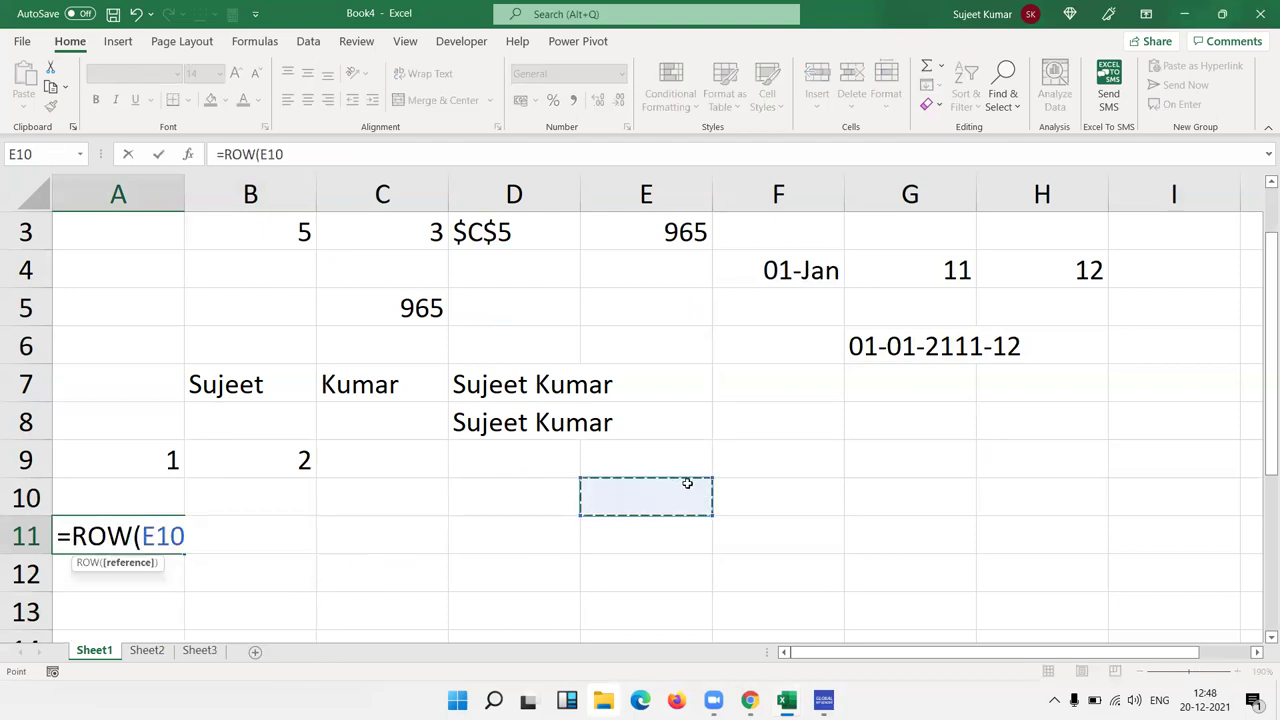
{"action": "type", "text": ")"}
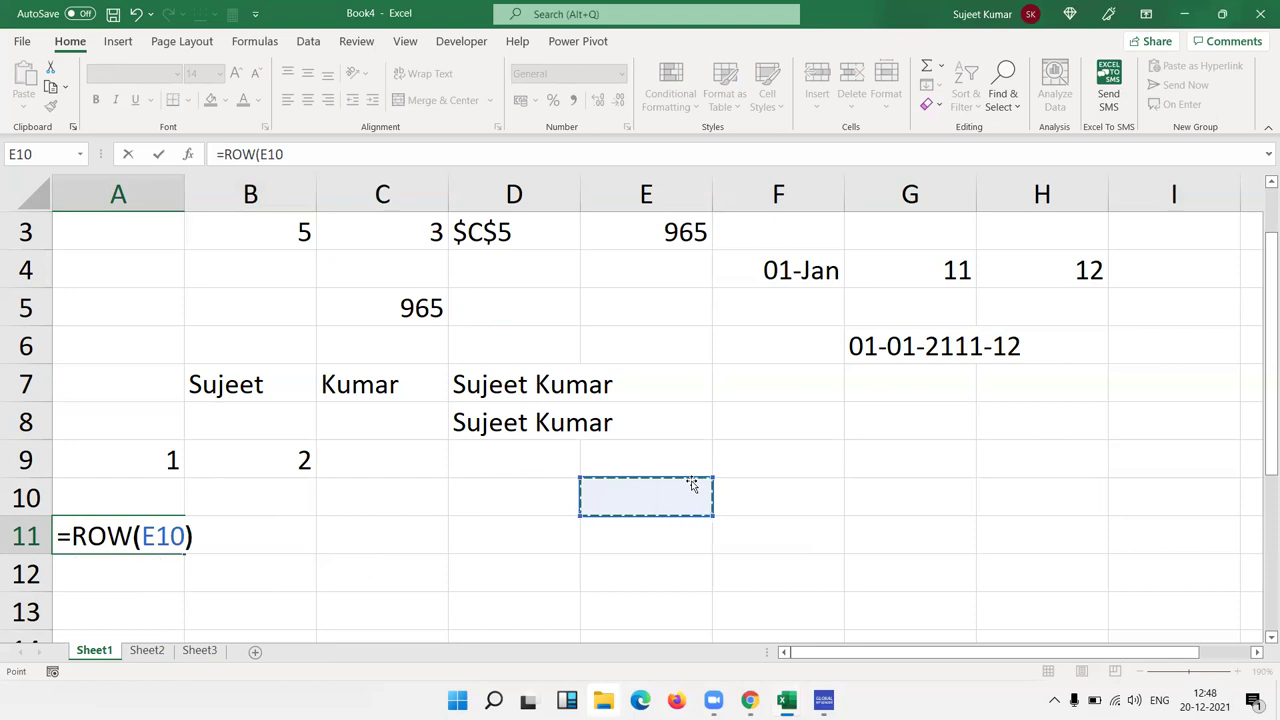
{"action": "key", "text": "Return"}
{"action": "key", "text": "Up"}
{"action": "key", "text": "F2"}
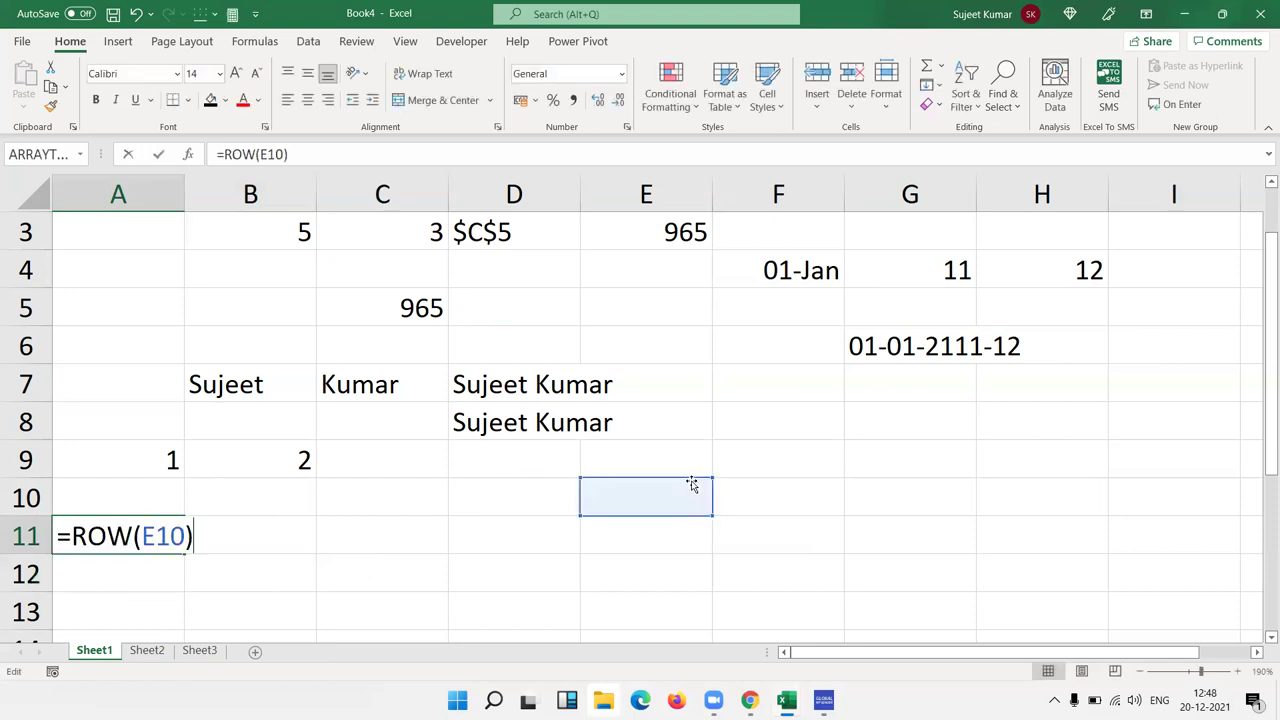
{"action": "key", "text": "Left"}
{"action": "key", "text": "Left"}
{"action": "key", "text": "Left"}
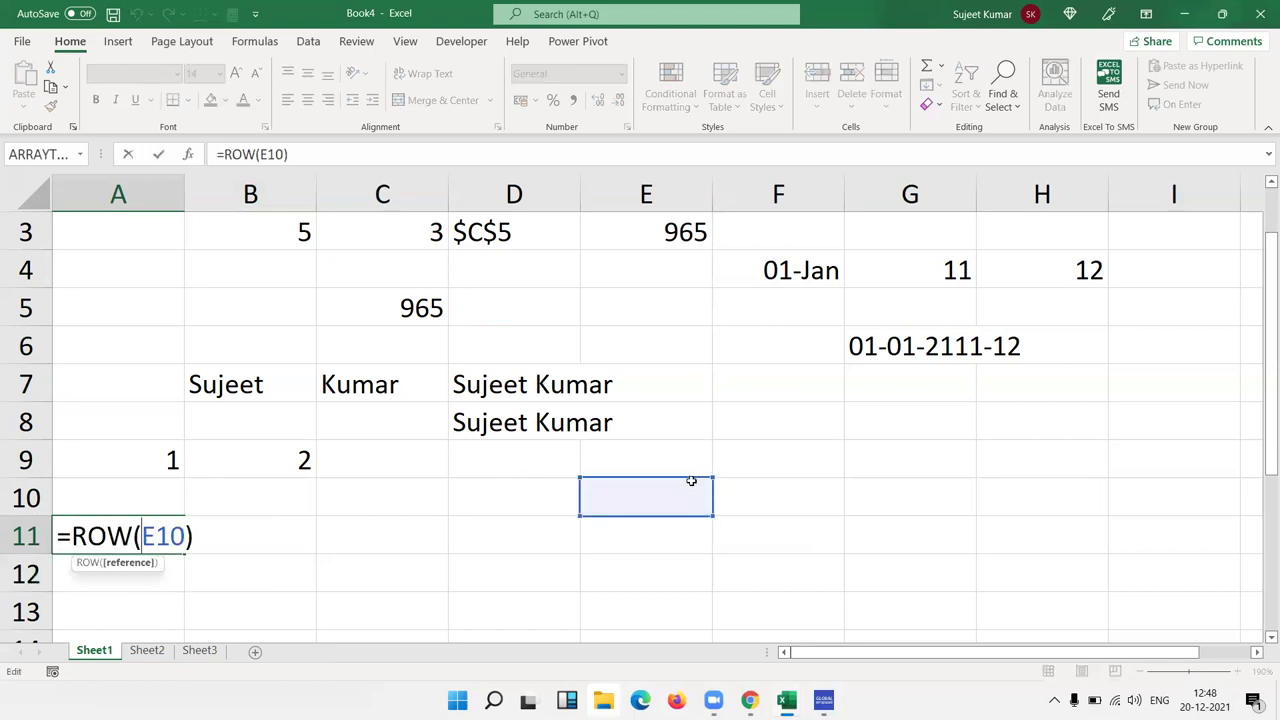
{"action": "key", "text": "Delete"}
{"action": "key", "text": "Delete"}
{"action": "key", "text": "Delete"}
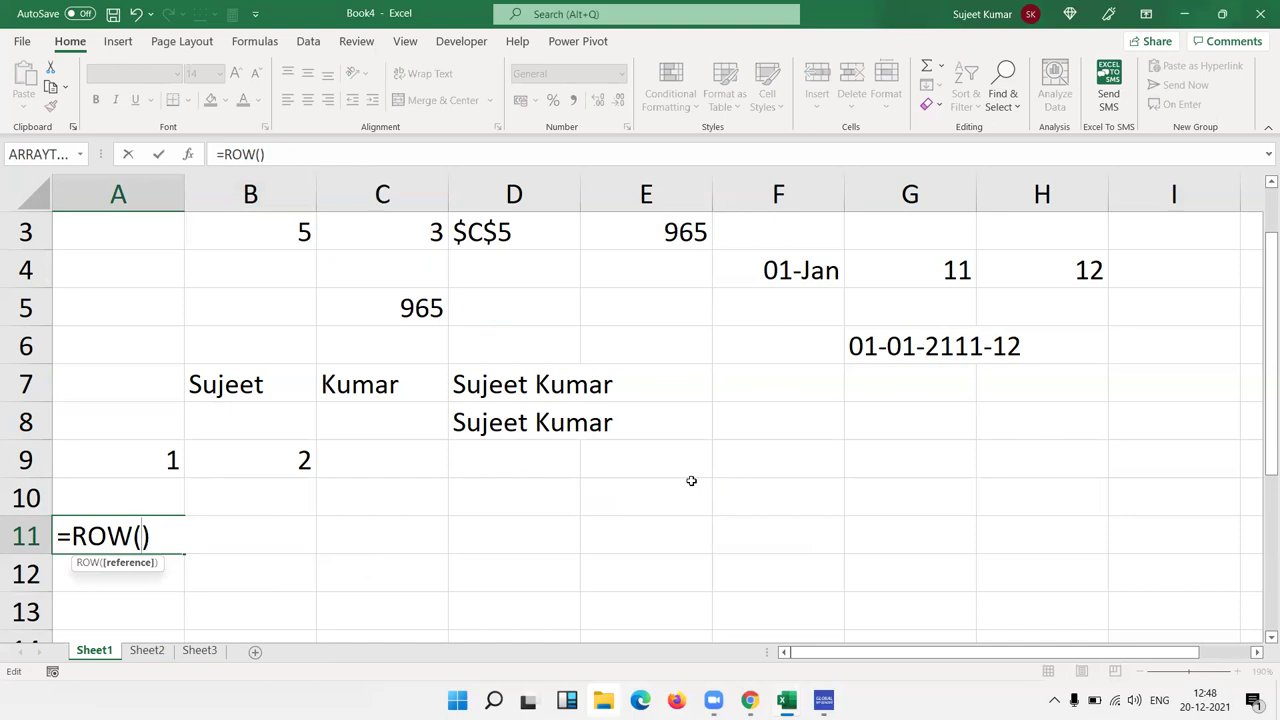
{"action": "key", "text": "Return"}
{"action": "key", "text": "Up"}
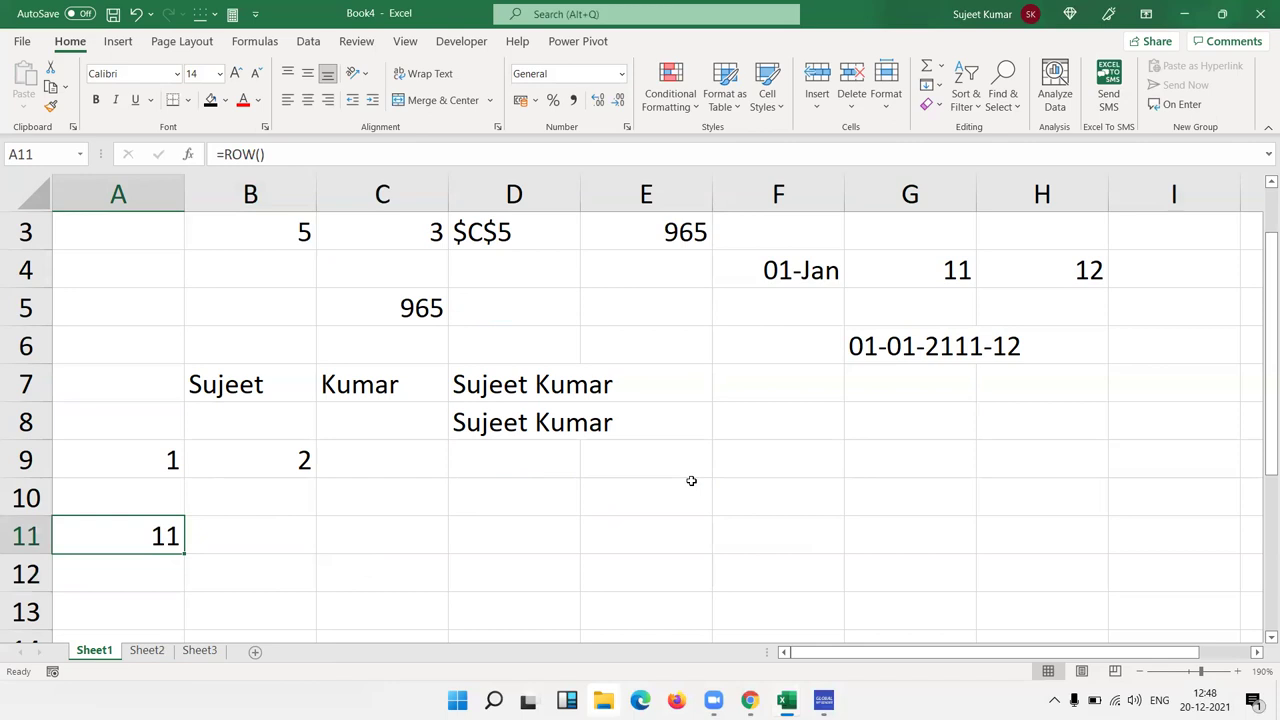
Step: Change A11 to =ROWS(E10:F12), returning 3
{"action": "key", "text": "F2"}
{"action": "key", "text": "BackSpace"}
{"action": "key", "text": "BackSpace"}
{"action": "key", "text": "BackSpace"}
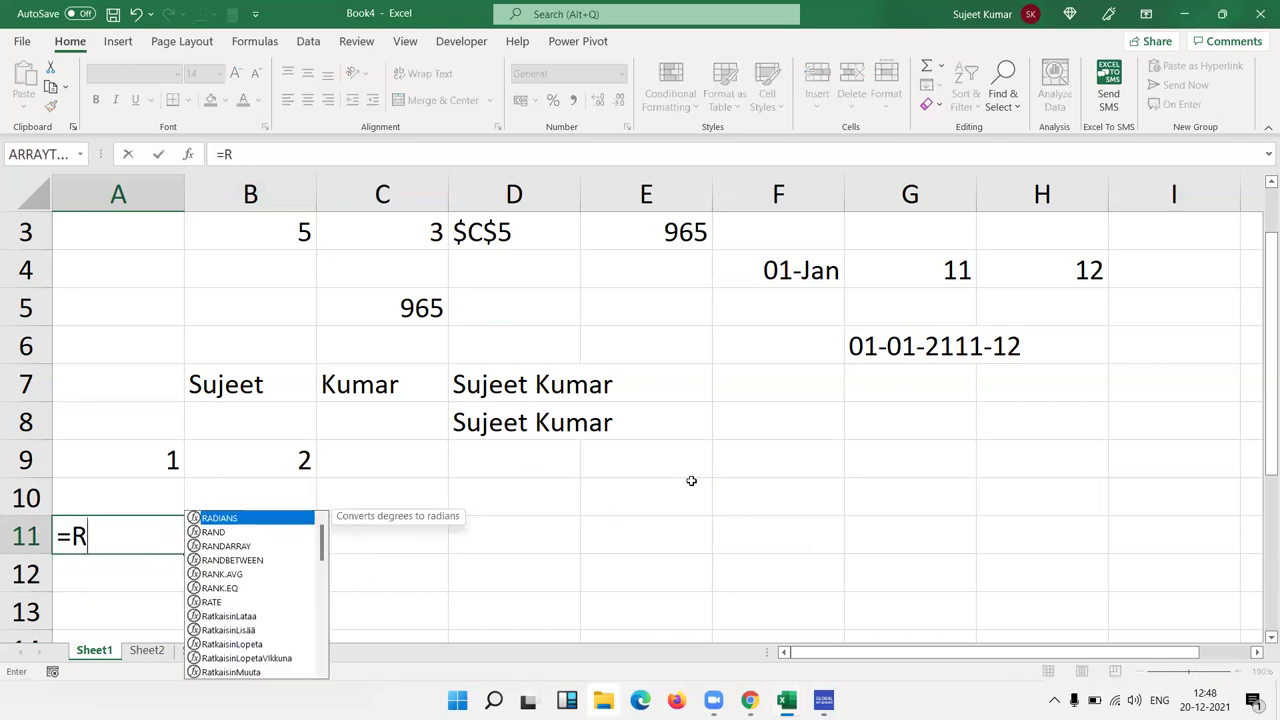
{"action": "type", "text": "OWS("}
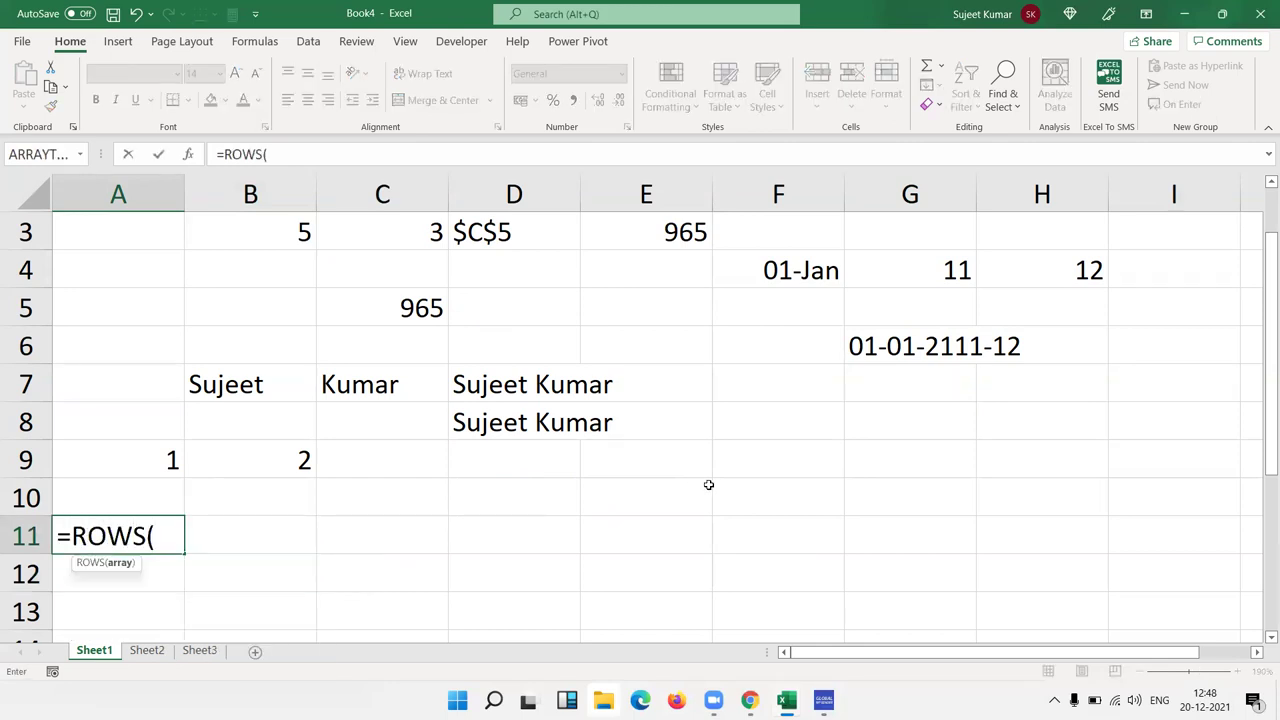
{"action": "left_click_drag", "start_coordinate": [691, 481], "coordinate": [834, 563]}
{"action": "key", "text": "Return"}
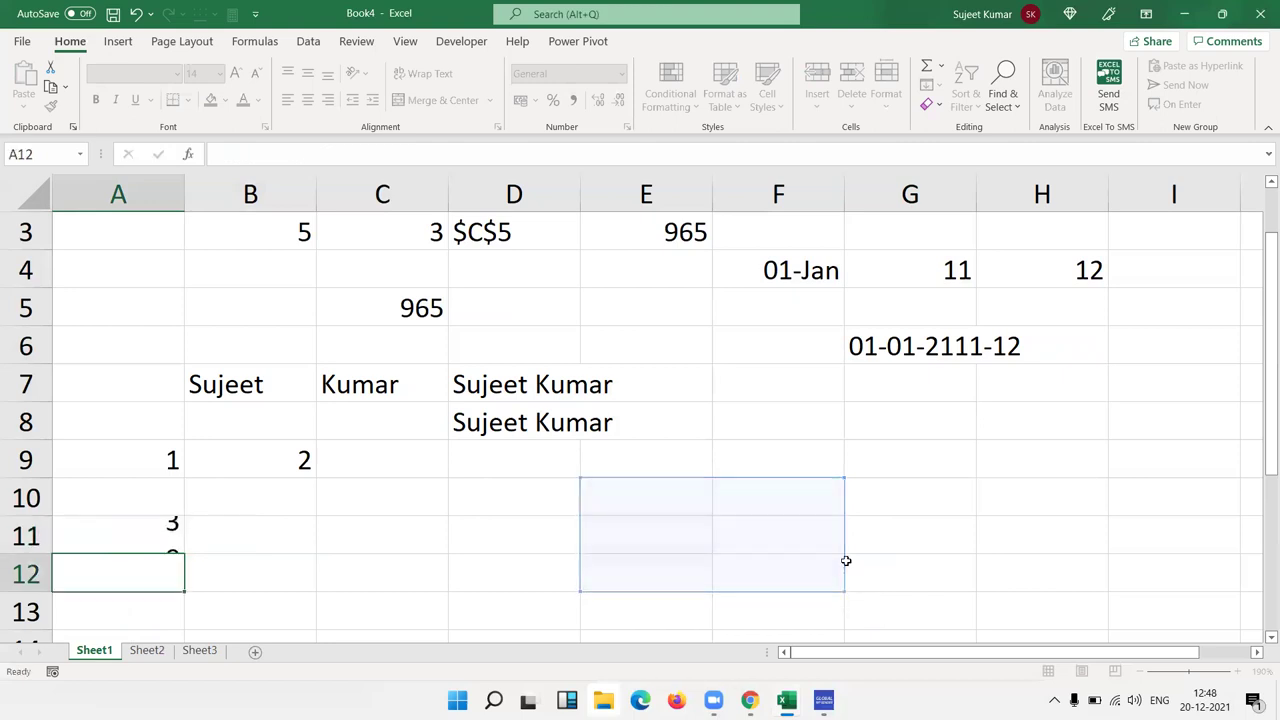
{"action": "key", "text": "Up"}
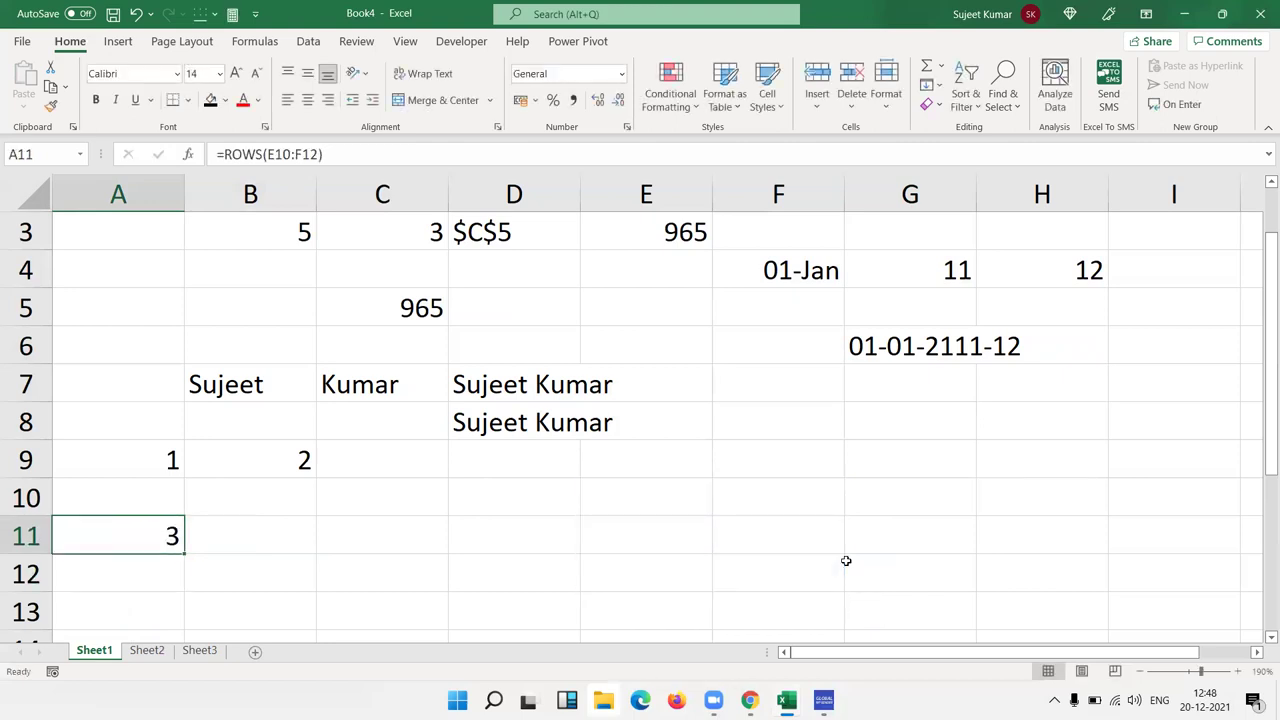
Step: On Sheet3, enter 1 and 2 in A1:A2 and fill the numbering down column A
{"action": "left_click", "coordinate": [201, 656]}
{"action": "type", "text": "1"}
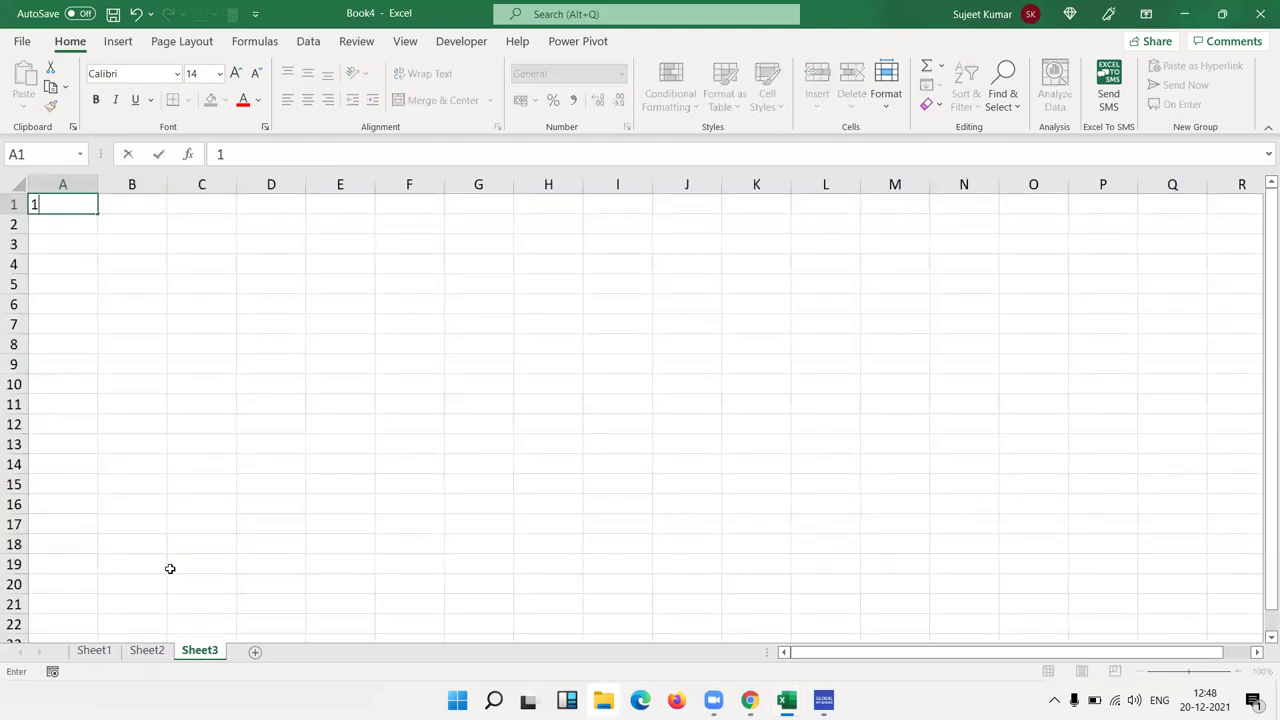
{"action": "key", "text": "Return"}
{"action": "type", "text": "2"}
{"action": "key", "text": "Return"}
{"action": "left_click_drag", "start_coordinate": [86, 205], "coordinate": [98, 612]}
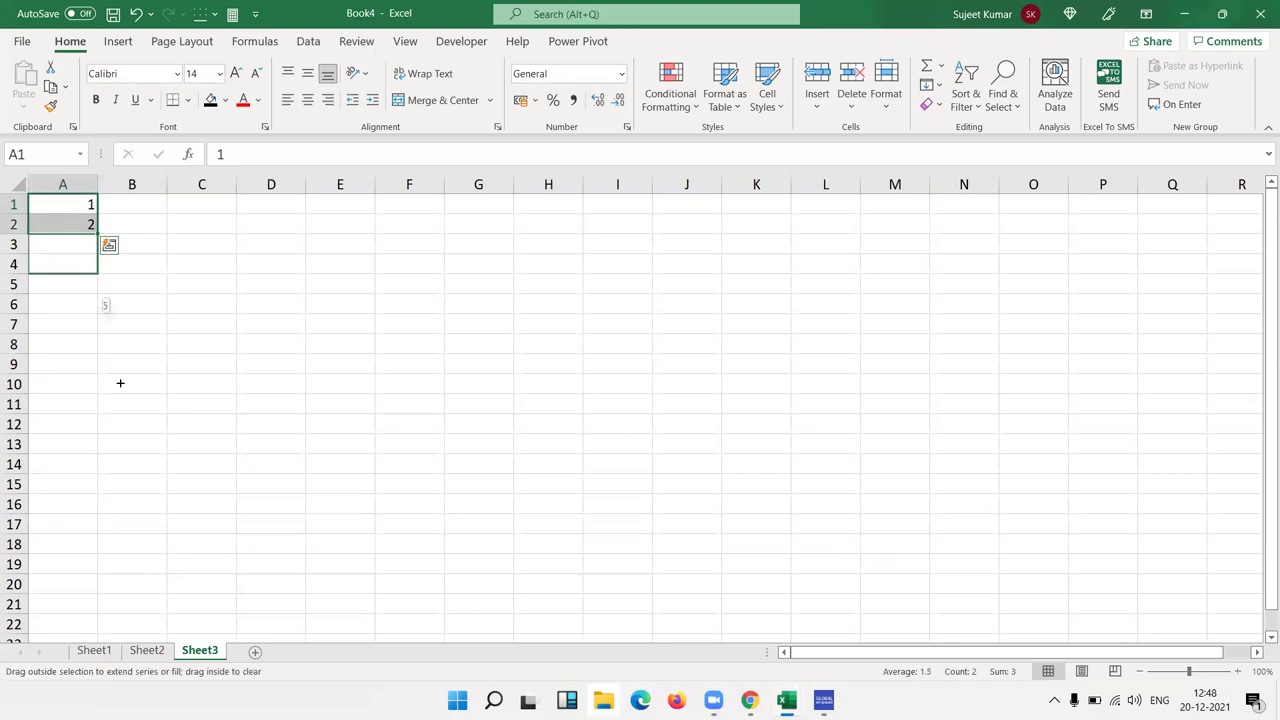
{"action": "key", "text": "ctrl+Home"}
{"action": "key", "text": "Down"}
{"action": "key", "text": "Down"}
{"action": "key", "text": "Down"}
{"action": "key", "text": "Down"}
{"action": "key", "text": "Down"}
{"action": "key", "text": "Down"}
{"action": "key", "text": "Down"}
{"action": "key", "text": "Down"}
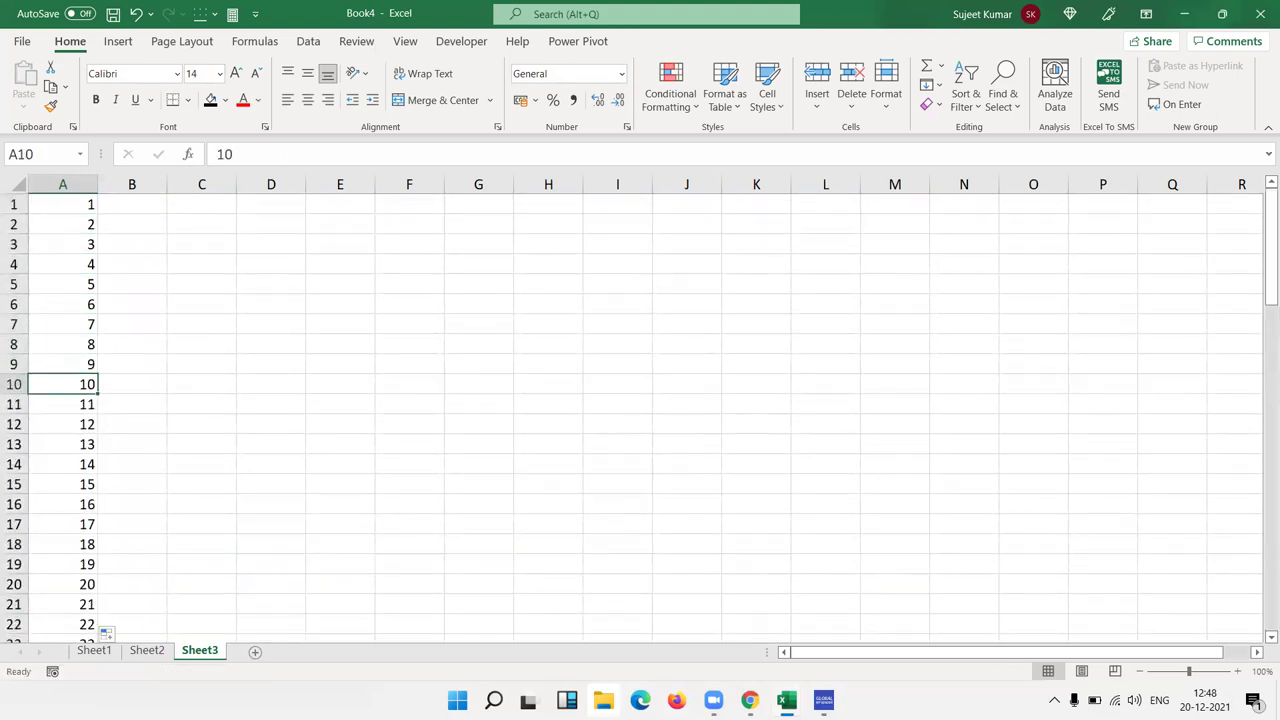
Step: Delete rows 10–15 so the numbers jump from 9 to 16
{"action": "left_click_drag", "start_coordinate": [14, 384], "coordinate": [12, 468]}
{"action": "left_click_drag", "start_coordinate": [14, 488], "coordinate": [14, 488]}
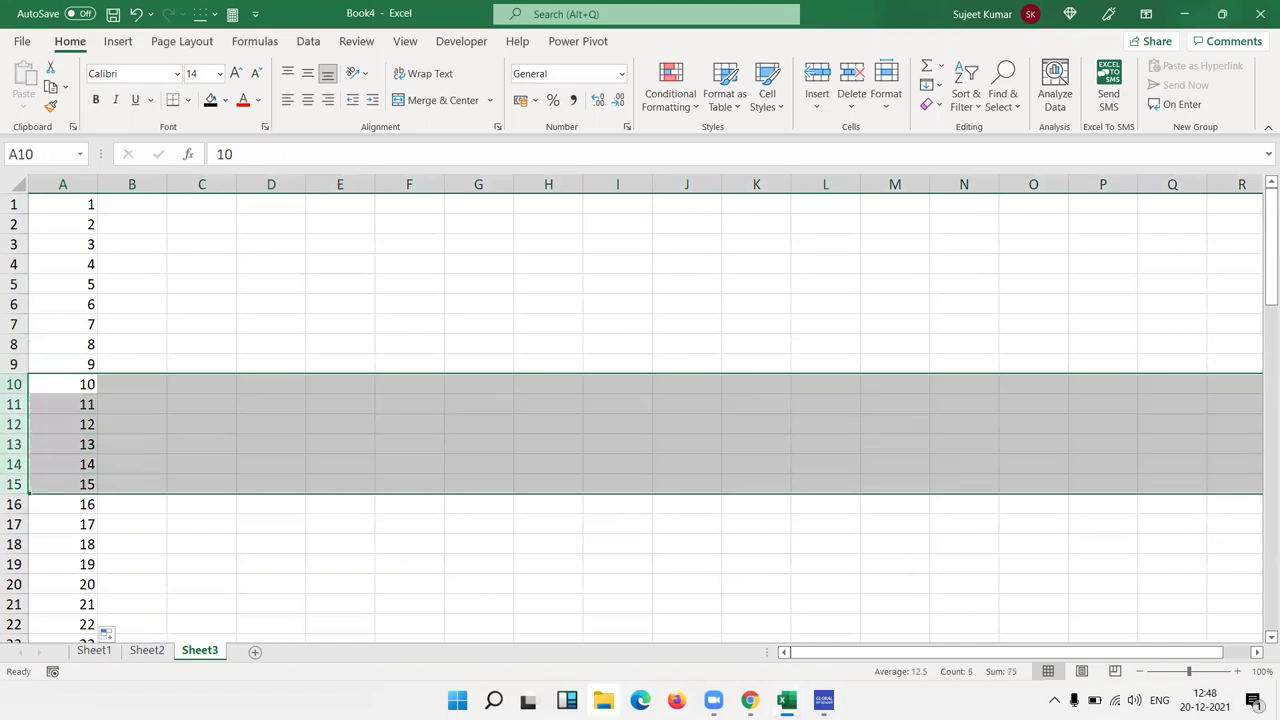
{"action": "key", "text": "ctrl+minus"}
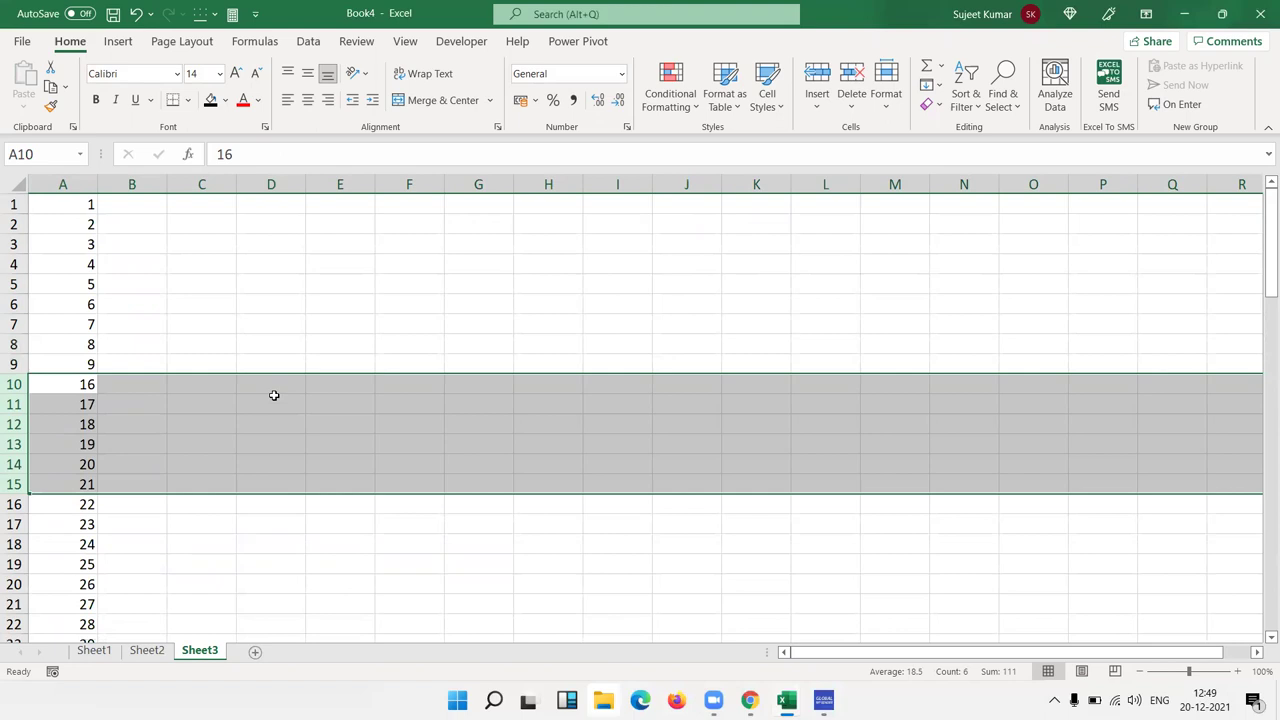
Step: Clear all the serial numbers from column A
{"action": "key", "text": "ctrl+Home"}
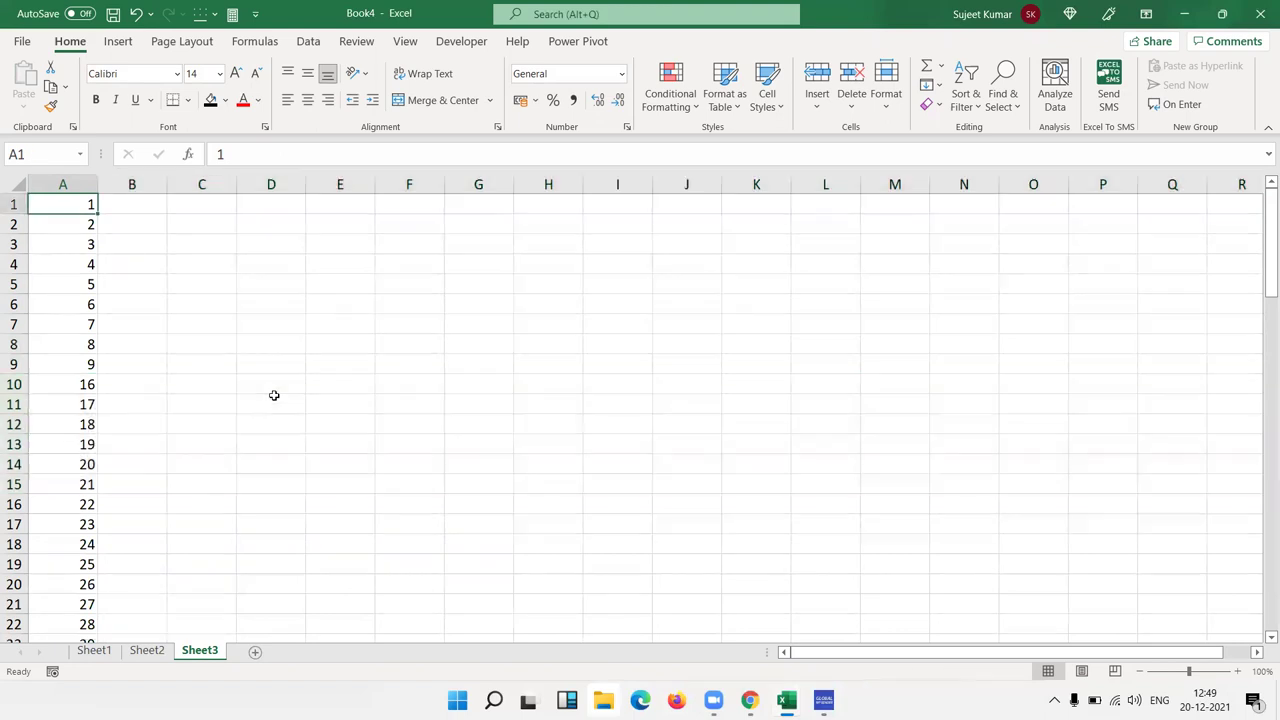
{"action": "key", "text": "ctrl+shift+Down"}
{"action": "key", "text": "Delete"}
{"action": "key", "text": "ctrl+Home"}
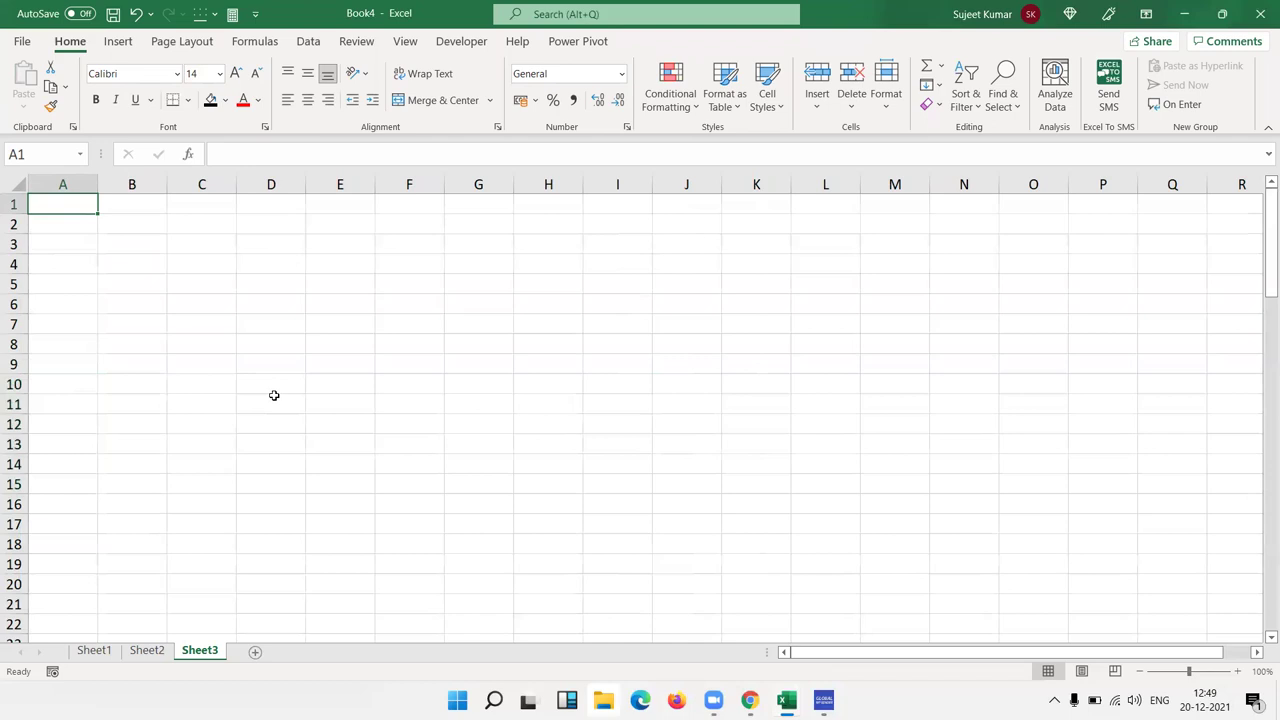
Step: Enter =ROW() in A1 and fill it down column A to A27
{"action": "type", "text": "=row"}
{"action": "key", "text": "Tab"}
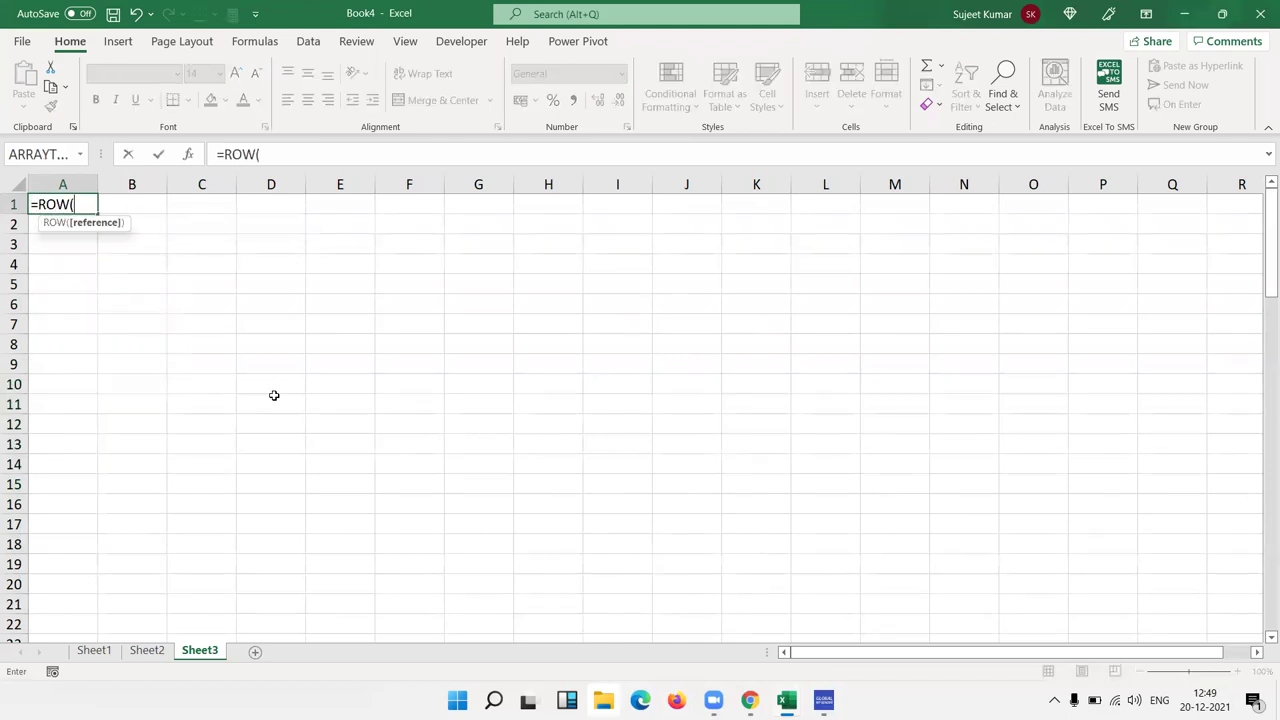
{"action": "type", "text": ")"}
{"action": "key", "text": "Return"}
{"action": "key", "text": "Up"}
{"action": "key", "text": "shift+Down"}
{"action": "key", "text": "shift+Down"}
{"action": "key", "text": "shift+Down"}
{"action": "key", "text": "shift+Down"}
{"action": "key", "text": "shift+Down"}
{"action": "key", "text": "shift+Down"}
{"action": "key", "text": "shift+Down"}
{"action": "key", "text": "shift+Down"}
{"action": "key", "text": "shift+Down"}
{"action": "key", "text": "shift+Down"}
{"action": "key", "text": "ctrl+d"}
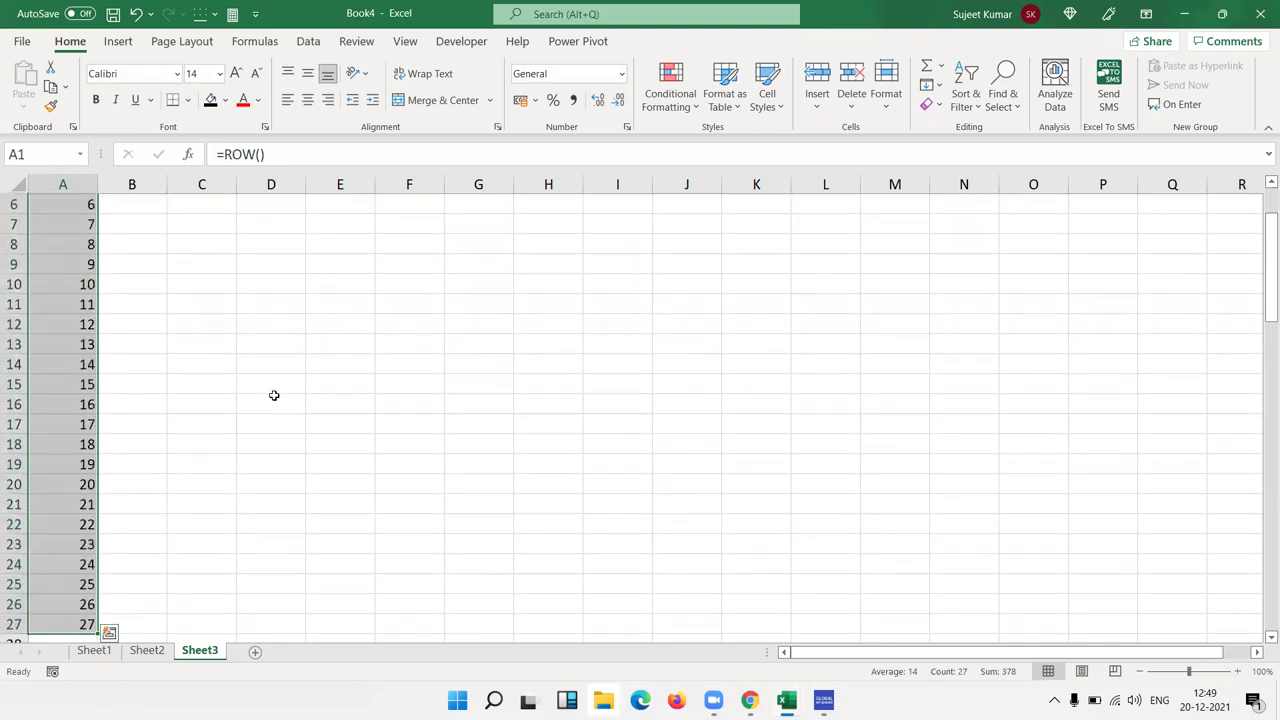
{"action": "key", "text": "Down"}
{"action": "key", "text": "Down"}
{"action": "key", "text": "Down"}
{"action": "key", "text": "Down"}
{"action": "key", "text": "Down"}
Step: Delete rows 10–14; the ROW() serials stay an unbroken 1–18
{"action": "key", "text": "shift+Down"}
{"action": "key", "text": "shift+space"}
{"action": "key", "text": "shift+Down"}
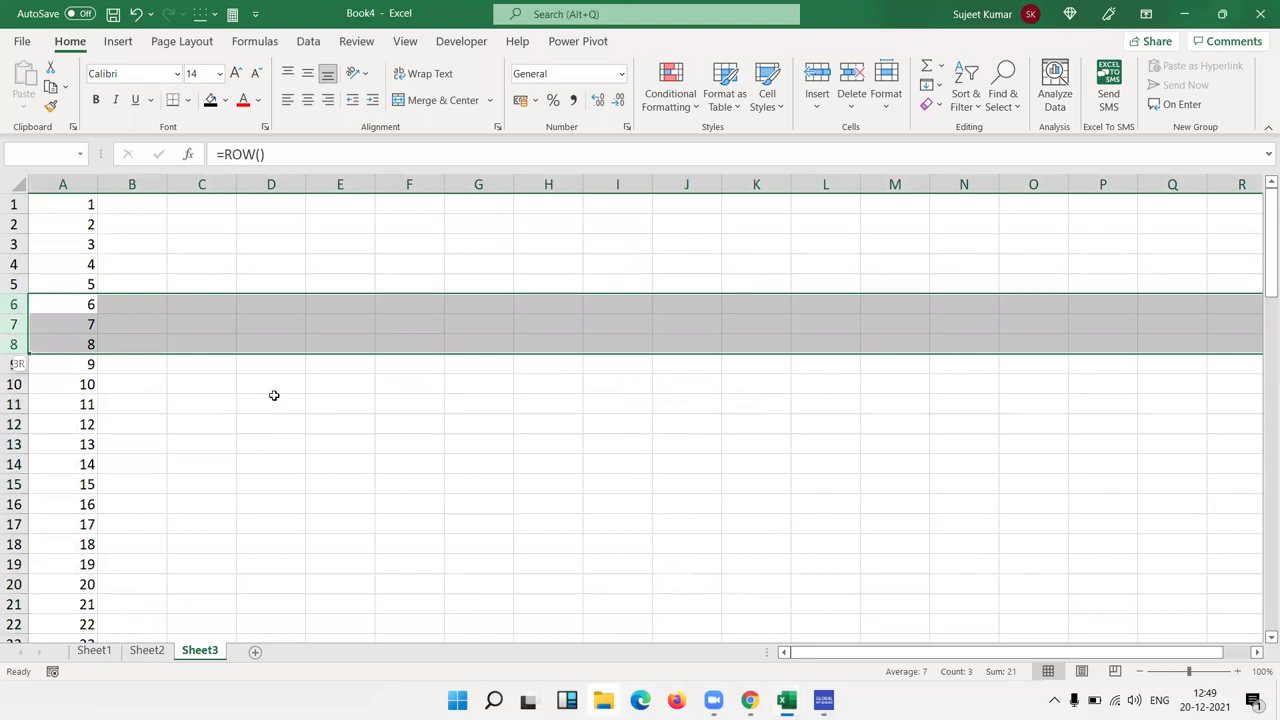
{"action": "key", "text": "shift+Down"}
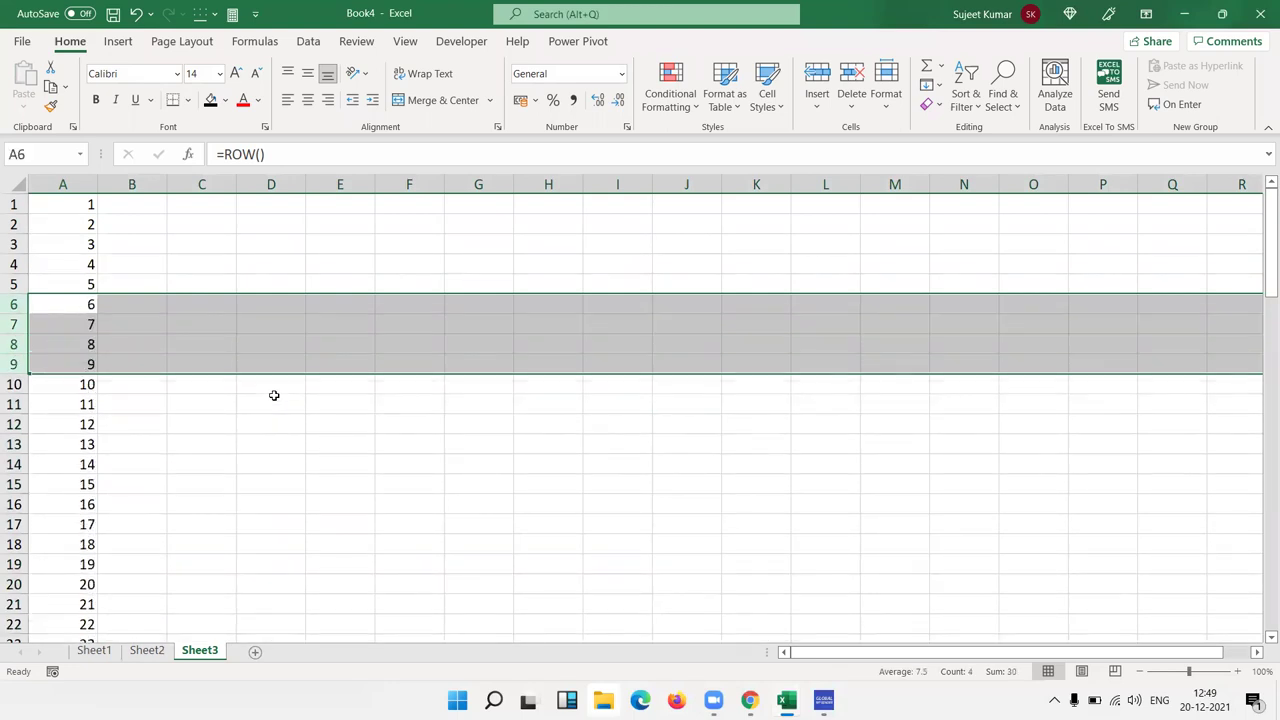
{"action": "key", "text": "Down"}
{"action": "key", "text": "Down"}
{"action": "key", "text": "Down"}
{"action": "key", "text": "Down"}
{"action": "key", "text": "shift+space"}
{"action": "key", "text": "shift+Down"}
{"action": "key", "text": "shift+Down"}
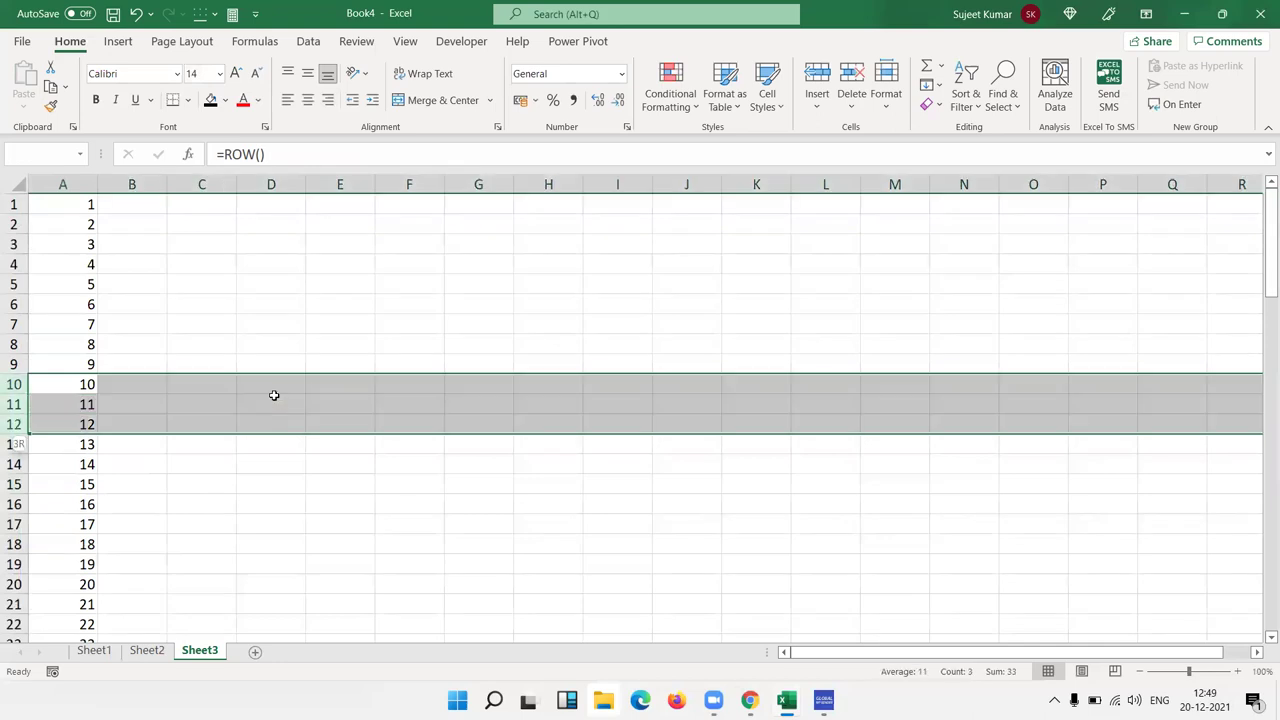
{"action": "key", "text": "shift+Down"}
{"action": "key", "text": "shift+Down"}
{"action": "key", "text": "ctrl+minus"}
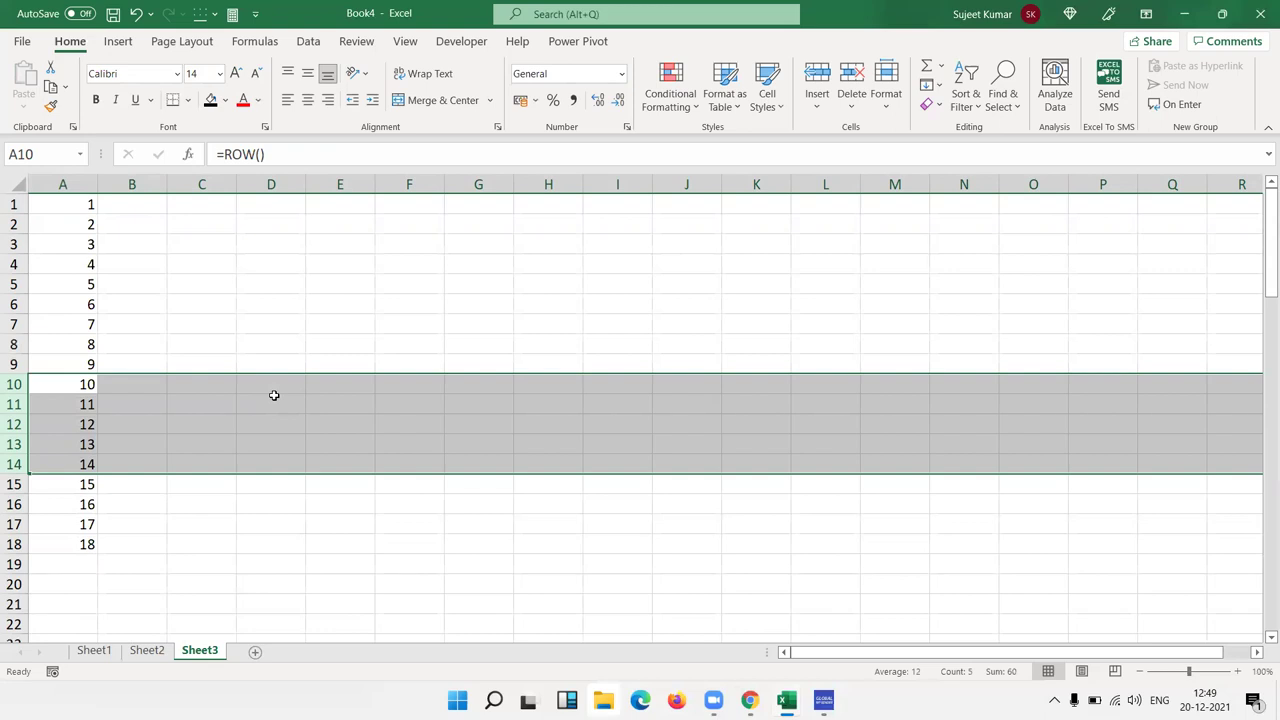
Step: Add an Sr heading in E7 and fill E8:E19 with =ROW()-7 serials
{"action": "left_click", "coordinate": [358, 331]}
{"action": "type", "text": "Sr"}
{"action": "key", "text": "Return"}
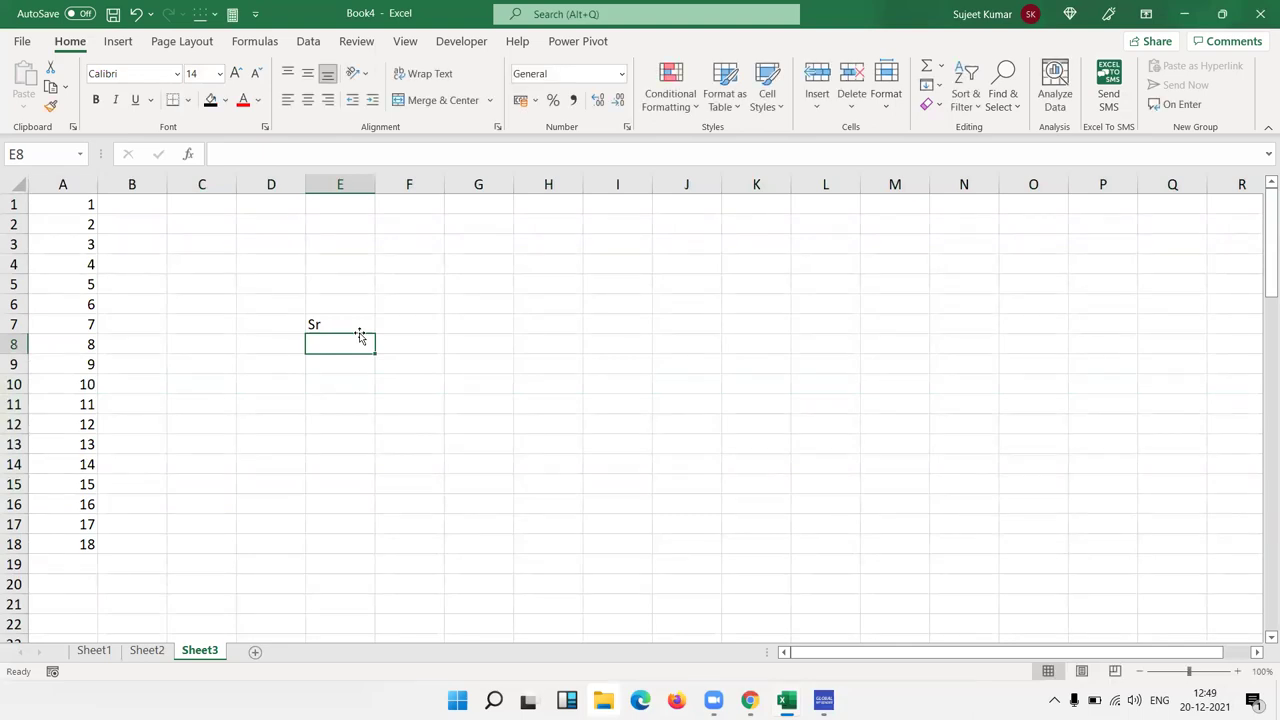
{"action": "type", "text": "="}
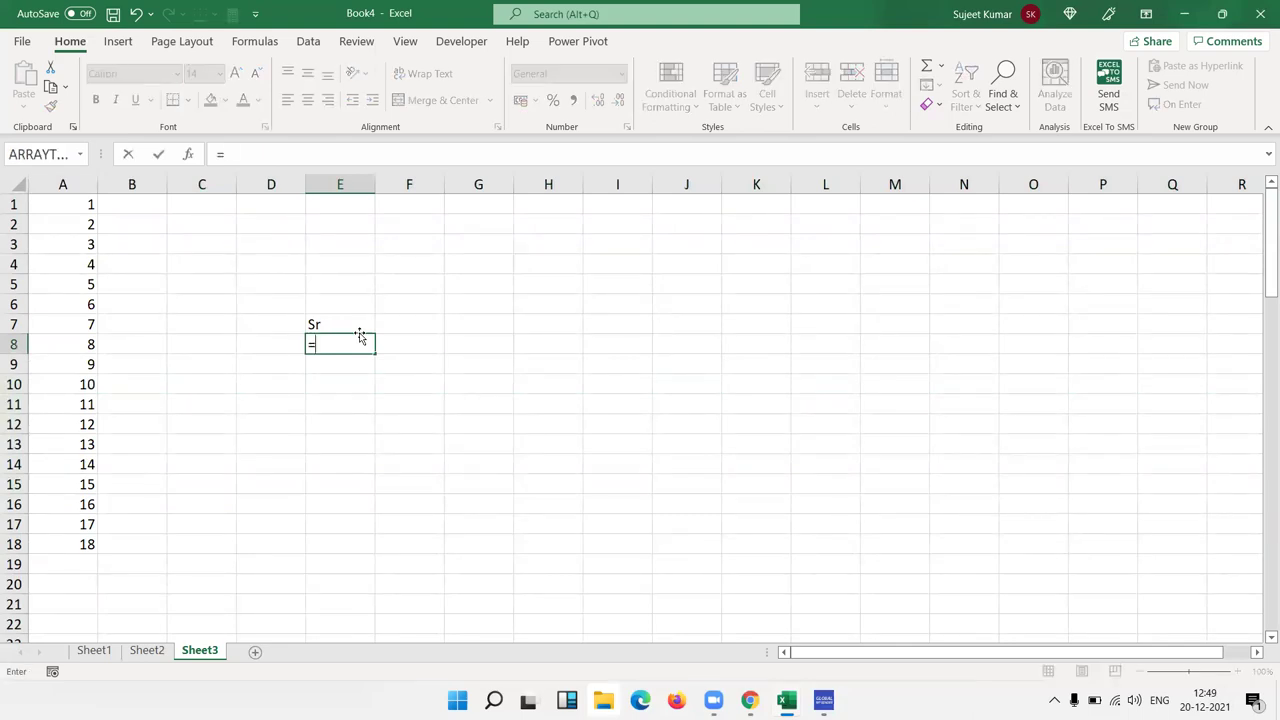
{"action": "type", "text": "row"}
{"action": "key", "text": "Tab"}
{"action": "type", "text": ")"}
{"action": "key", "text": "Return"}
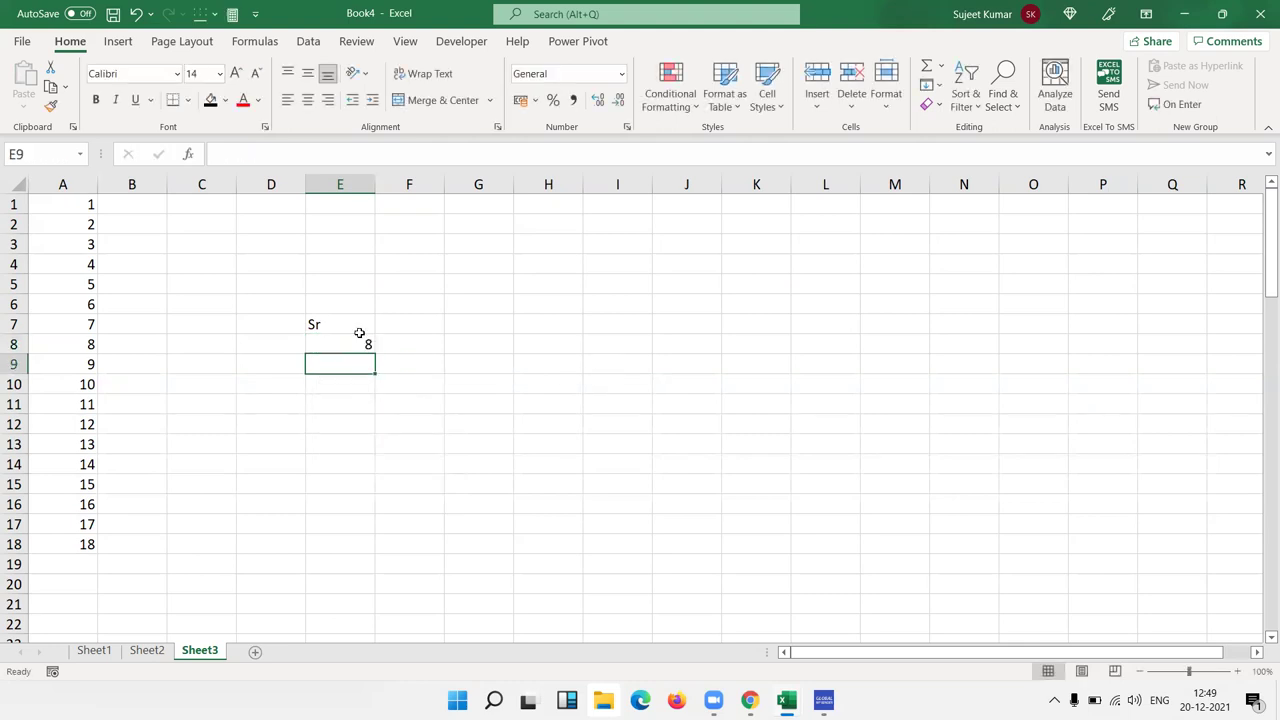
{"action": "left_click", "coordinate": [359, 335]}
{"action": "key", "text": "F2"}
{"action": "type", "text": "-7"}
{"action": "key", "text": "Return"}
{"action": "left_click", "coordinate": [368, 342]}
{"action": "left_click_drag", "start_coordinate": [375, 354], "coordinate": [376, 576]}
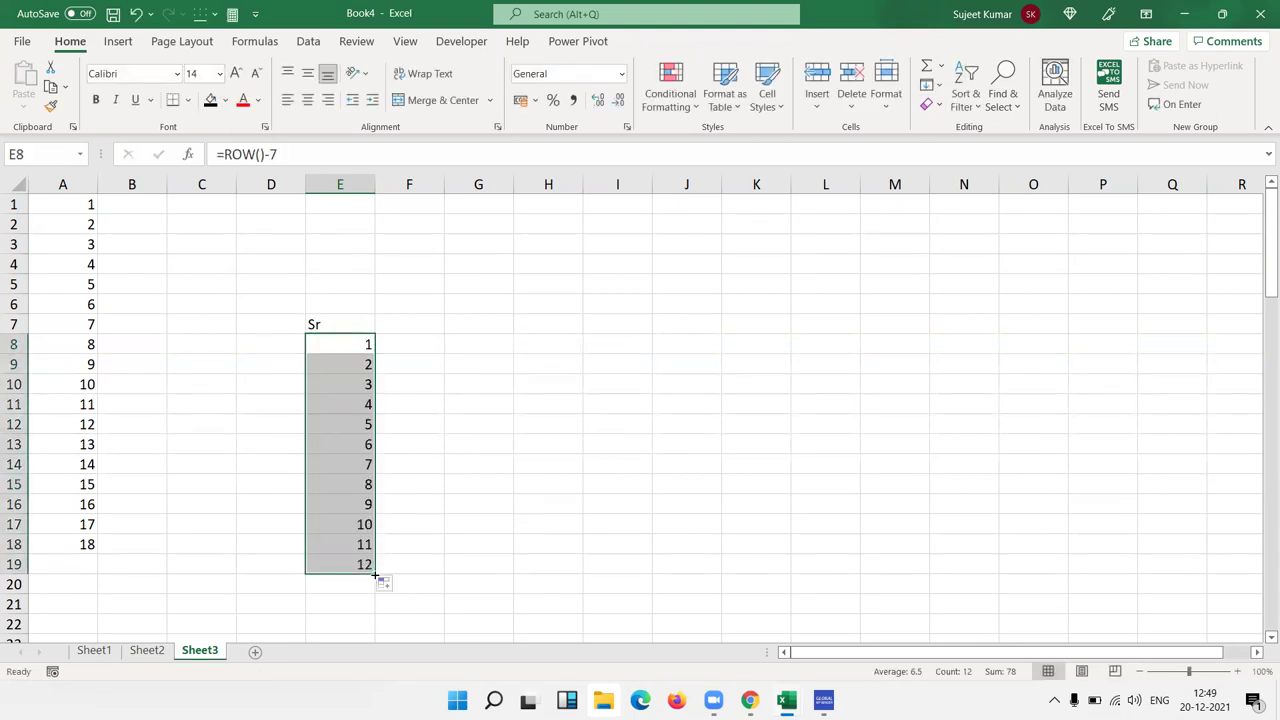
Step: Delete row 13; the Sr serials renumber to 1–11
{"action": "key", "text": "Right"}
{"action": "key", "text": "Right"}
{"action": "key", "text": "Right"}
{"action": "key", "text": "Right"}
{"action": "key", "text": "Left"}
{"action": "key", "text": "Left"}
{"action": "key", "text": "Left"}
{"action": "key", "text": "Down"}
{"action": "key", "text": "Down"}
{"action": "key", "text": "Left"}
{"action": "key", "text": "Down"}
{"action": "key", "text": "Down"}
{"action": "key", "text": "Down"}
{"action": "key", "text": "Down"}
{"action": "key", "text": "Down"}
{"action": "key", "text": "Down"}
{"action": "key", "text": "Down"}
{"action": "key", "text": "Down"}
{"action": "key", "text": "Down"}
{"action": "key", "text": "Up"}
{"action": "key", "text": "Up"}
{"action": "key", "text": "Up"}
{"action": "key", "text": "Up"}
{"action": "key", "text": "Up"}
{"action": "key", "text": "Up"}
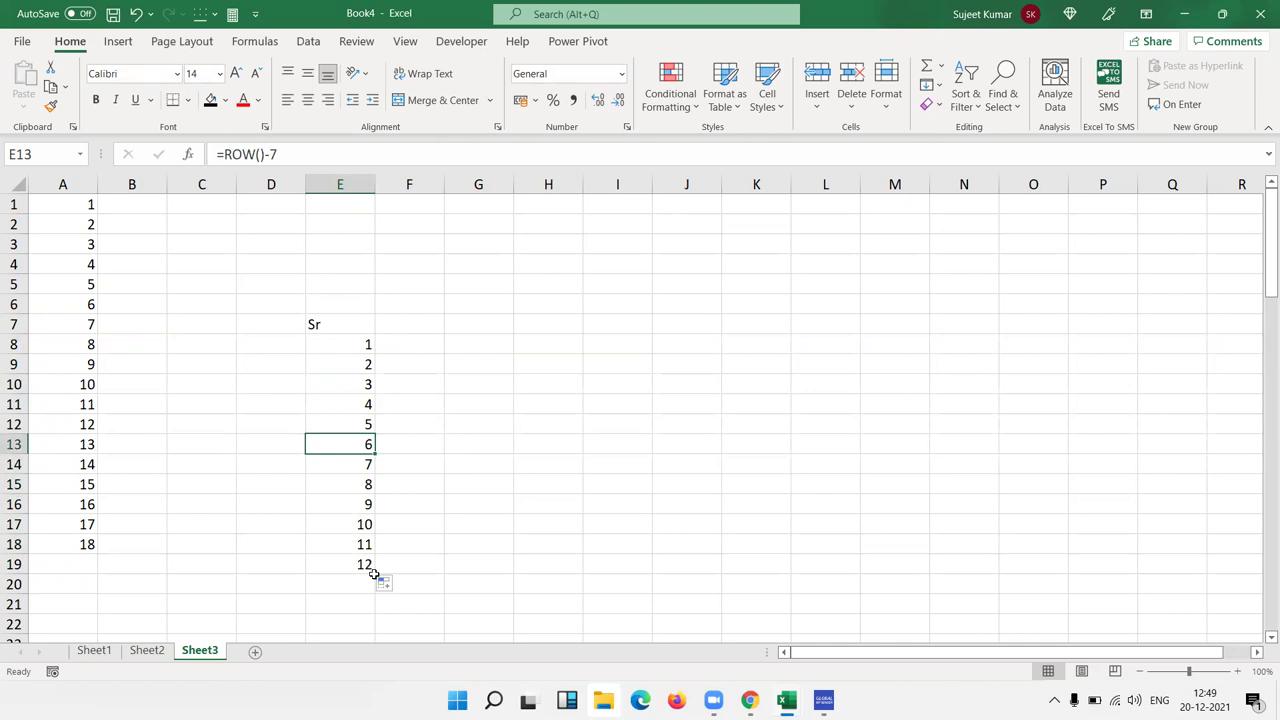
{"action": "key", "text": "shift+space"}
{"action": "key", "text": "ctrl+minus"}
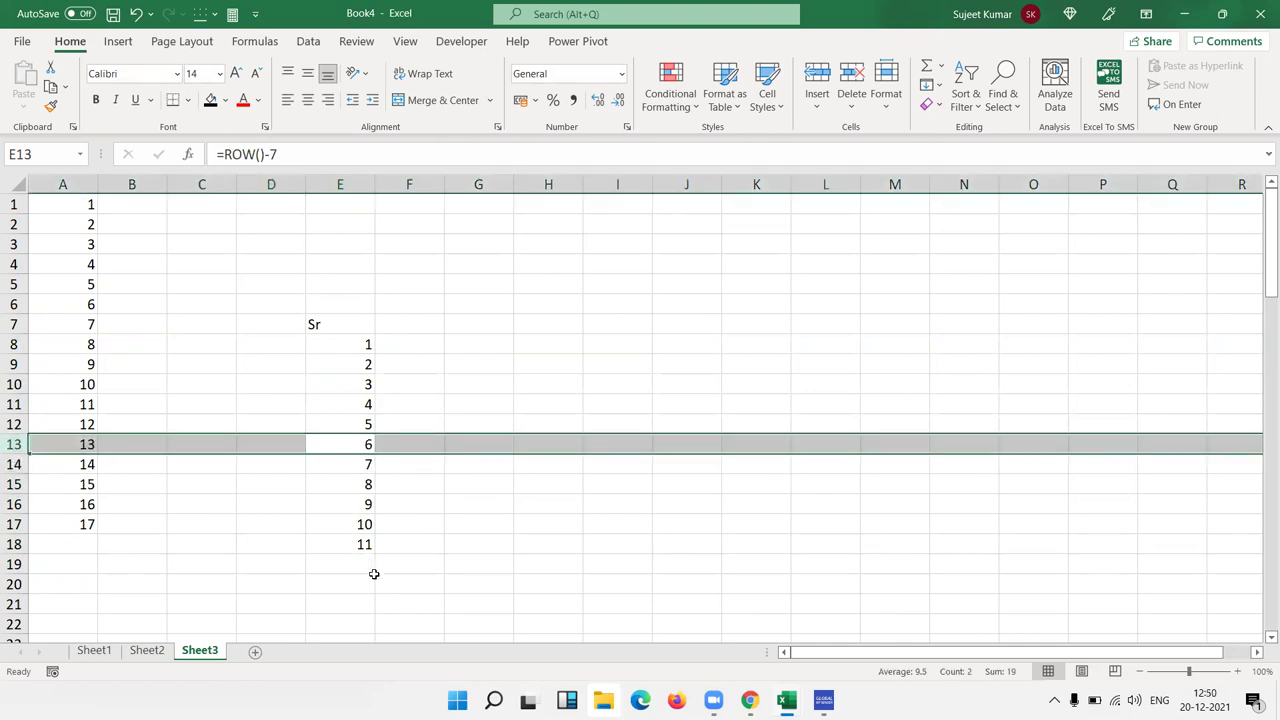
{"action": "key", "text": "Up"}
{"action": "key", "text": "Up"}
{"action": "key", "text": "Up"}
{"action": "key", "text": "Up"}
{"action": "key", "text": "Up"}
{"action": "key", "text": "Up"}
{"action": "key", "text": "Up"}
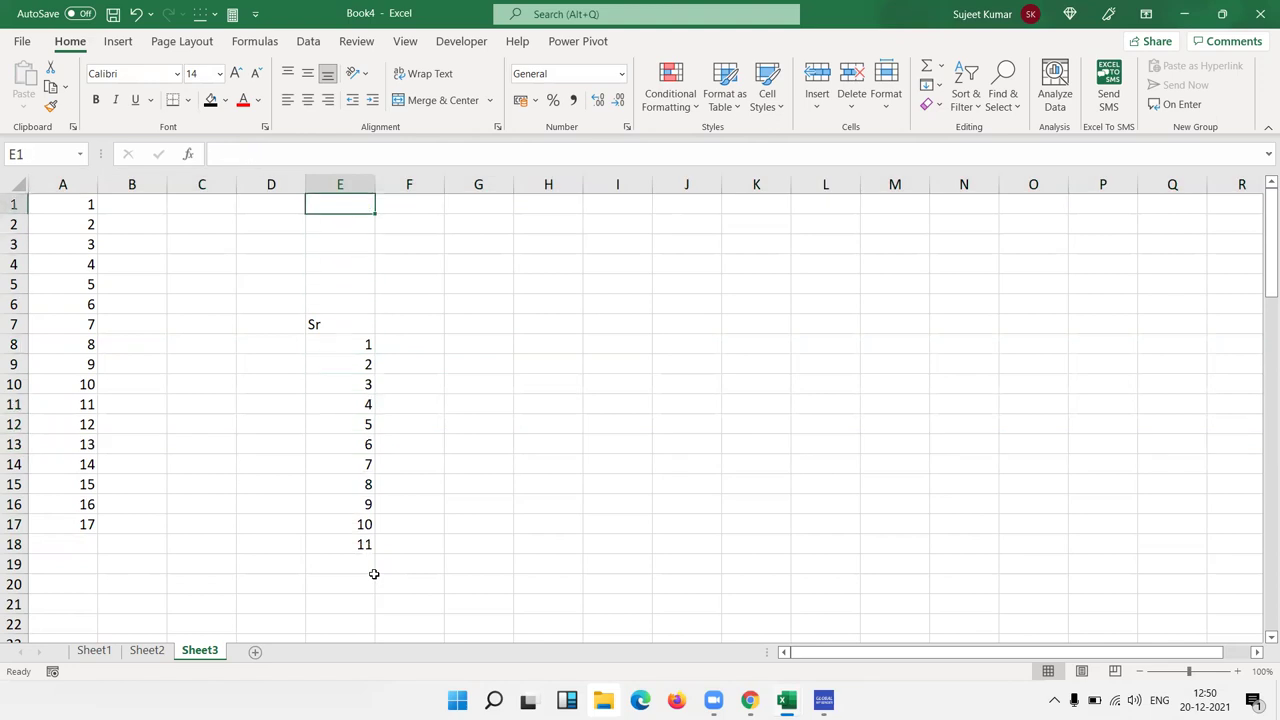